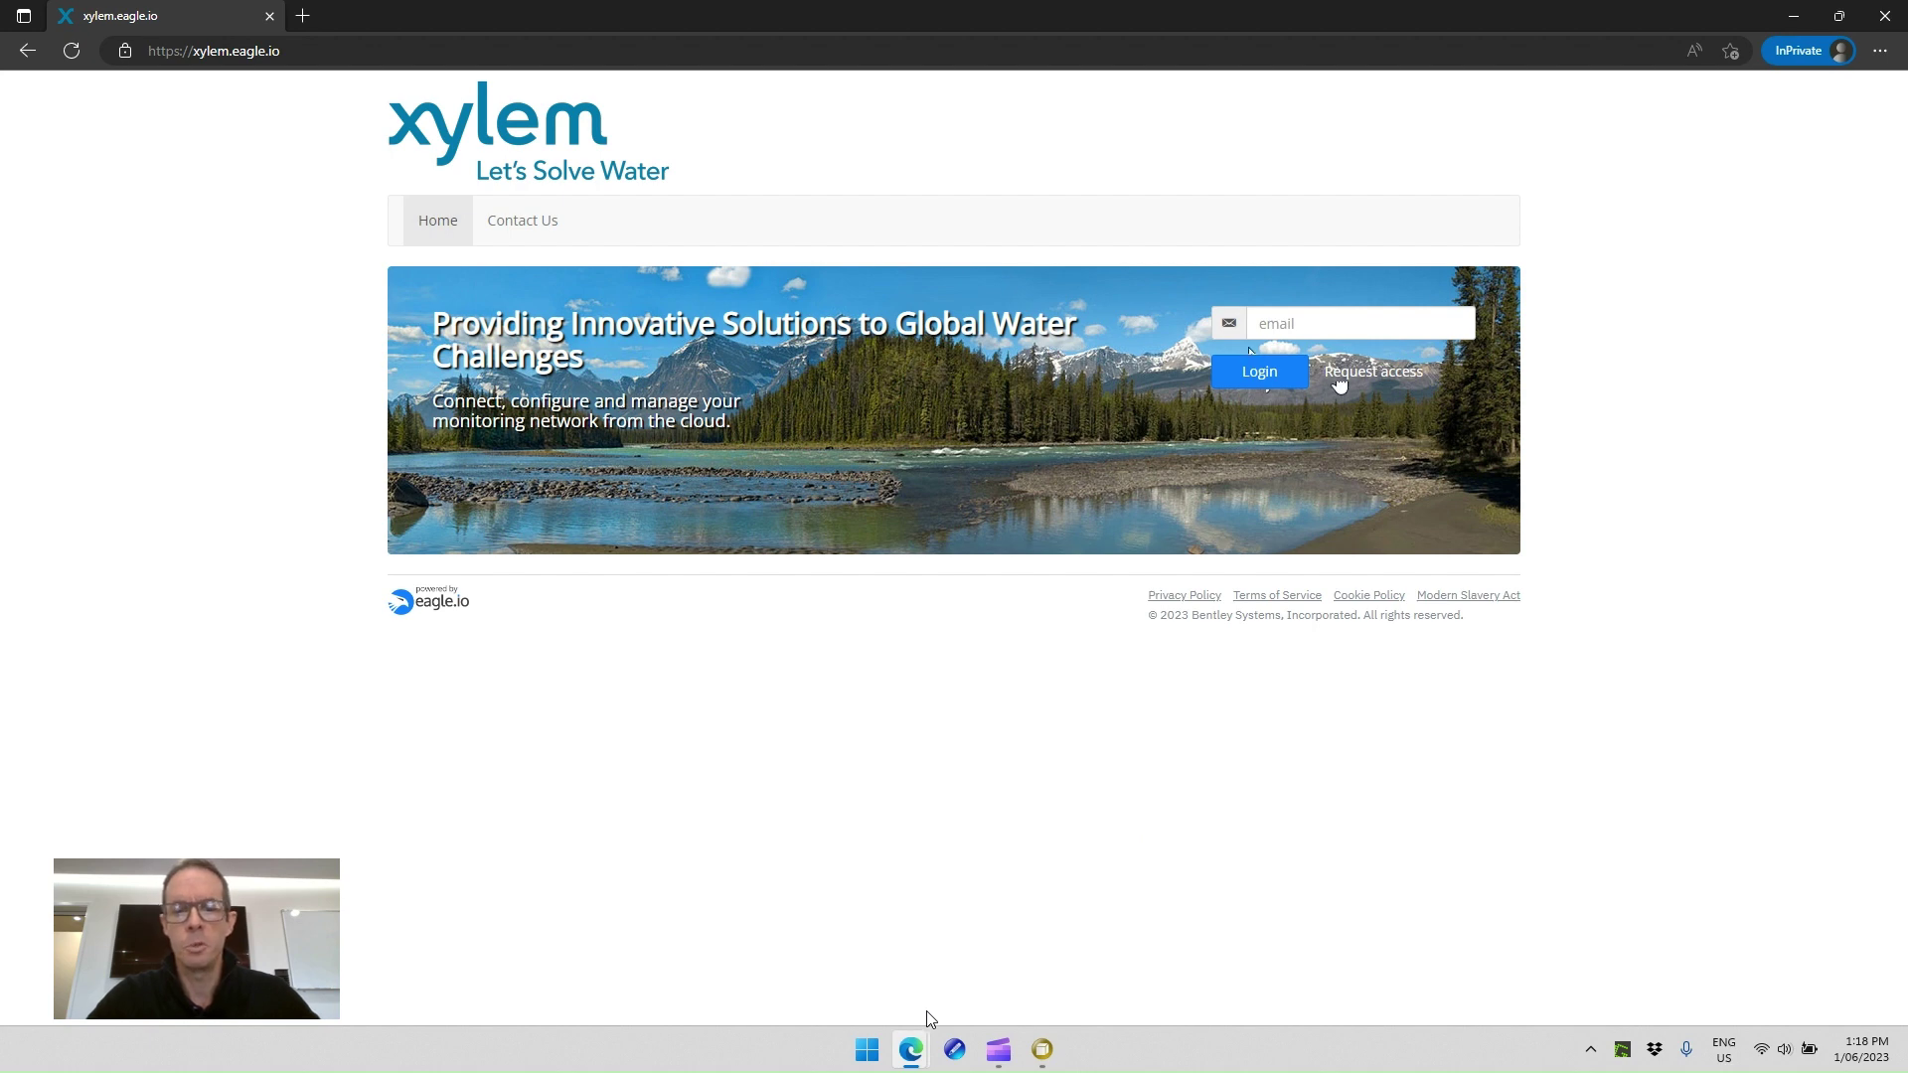
# Step: Switch to the signed-in xylem.eagle.io window and view the connection properties of the Ai1-15092 source
pyautogui.moveTo(912, 1053)
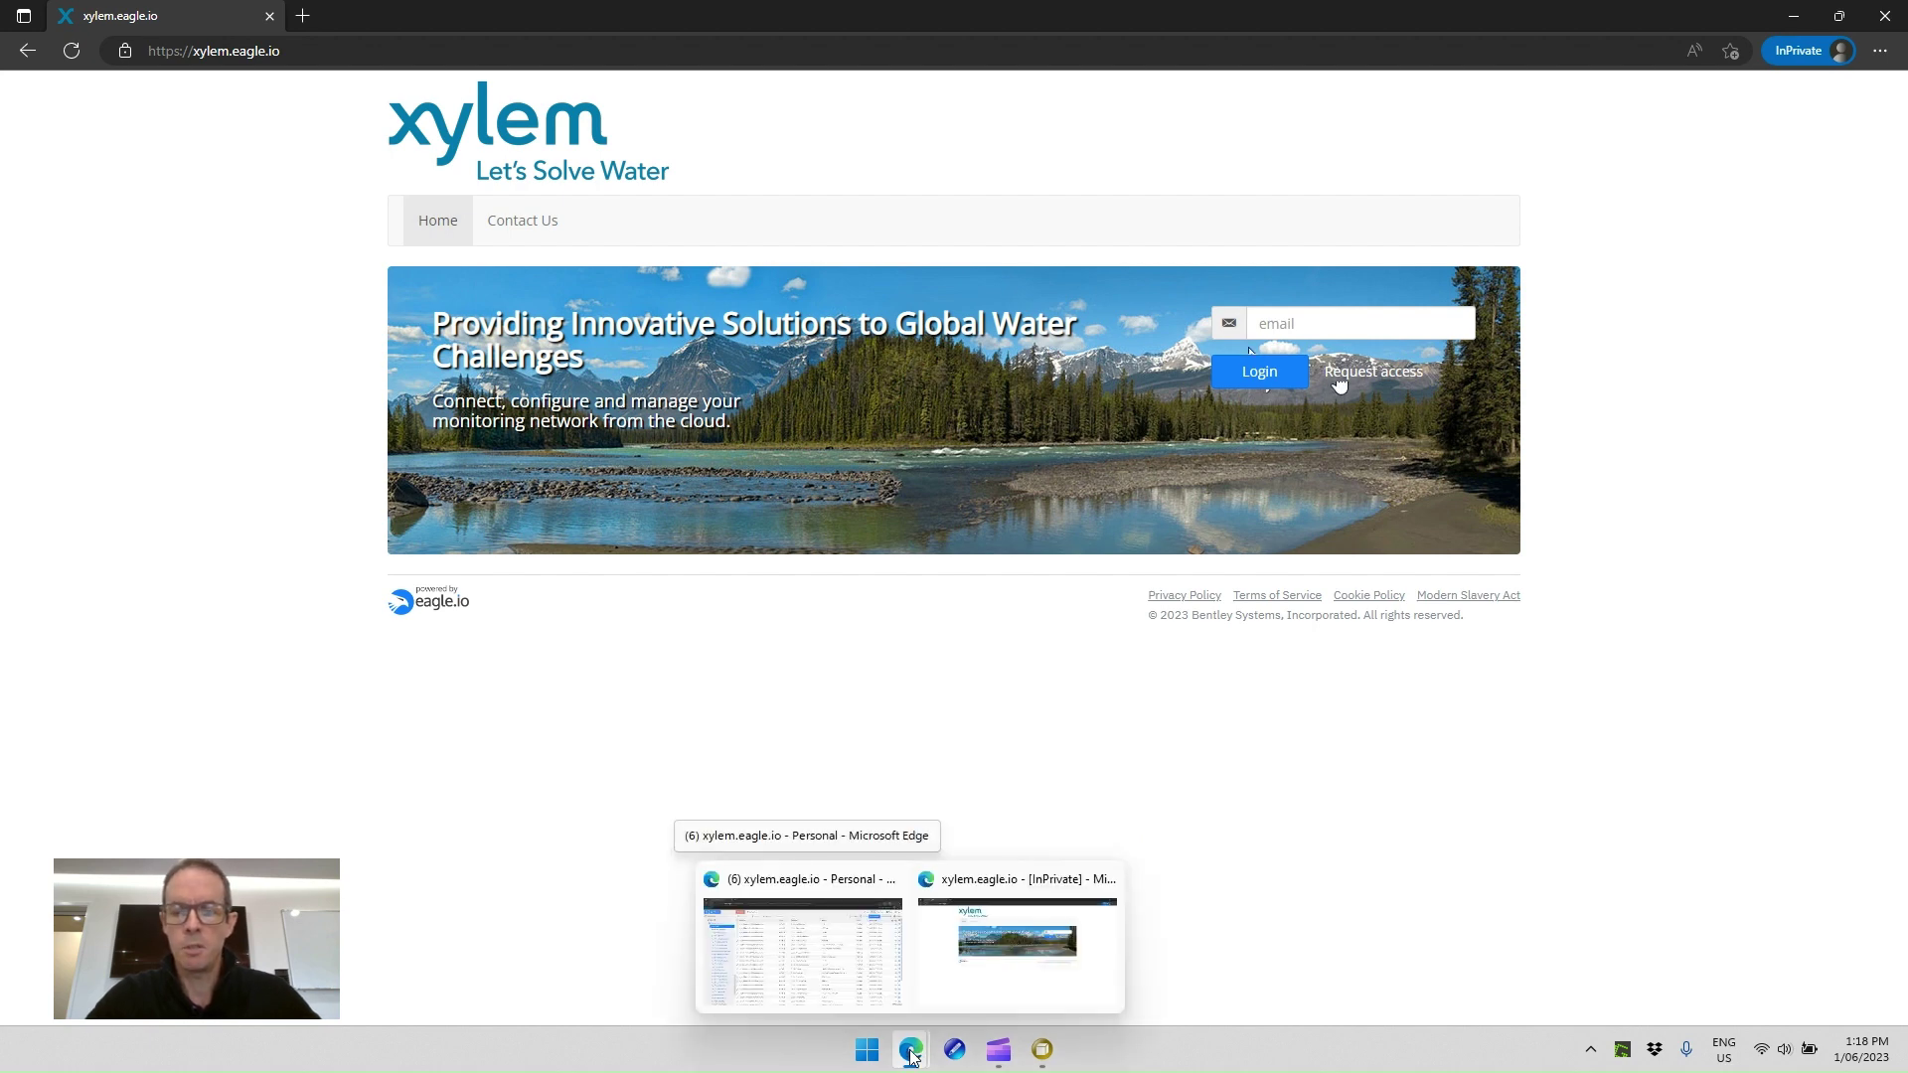
pyautogui.click(874, 971)
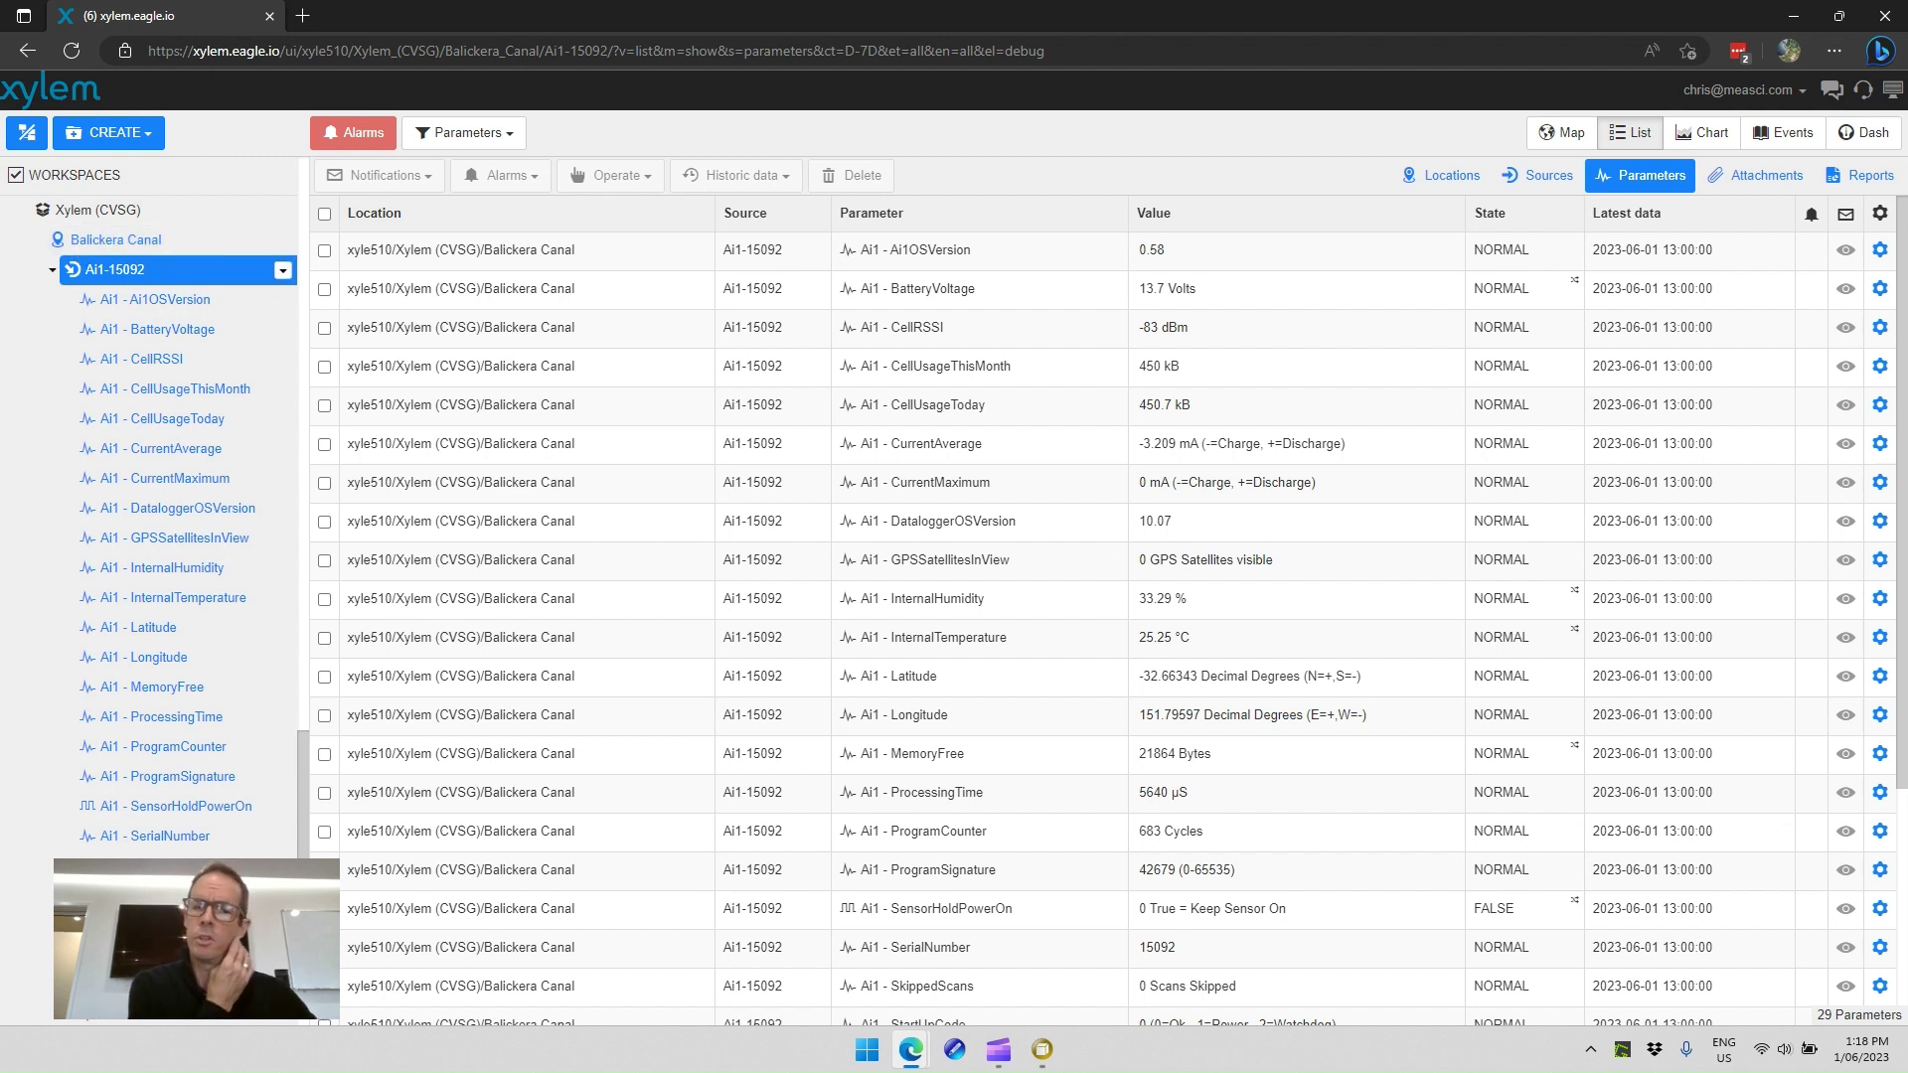
pyautogui.click(283, 276)
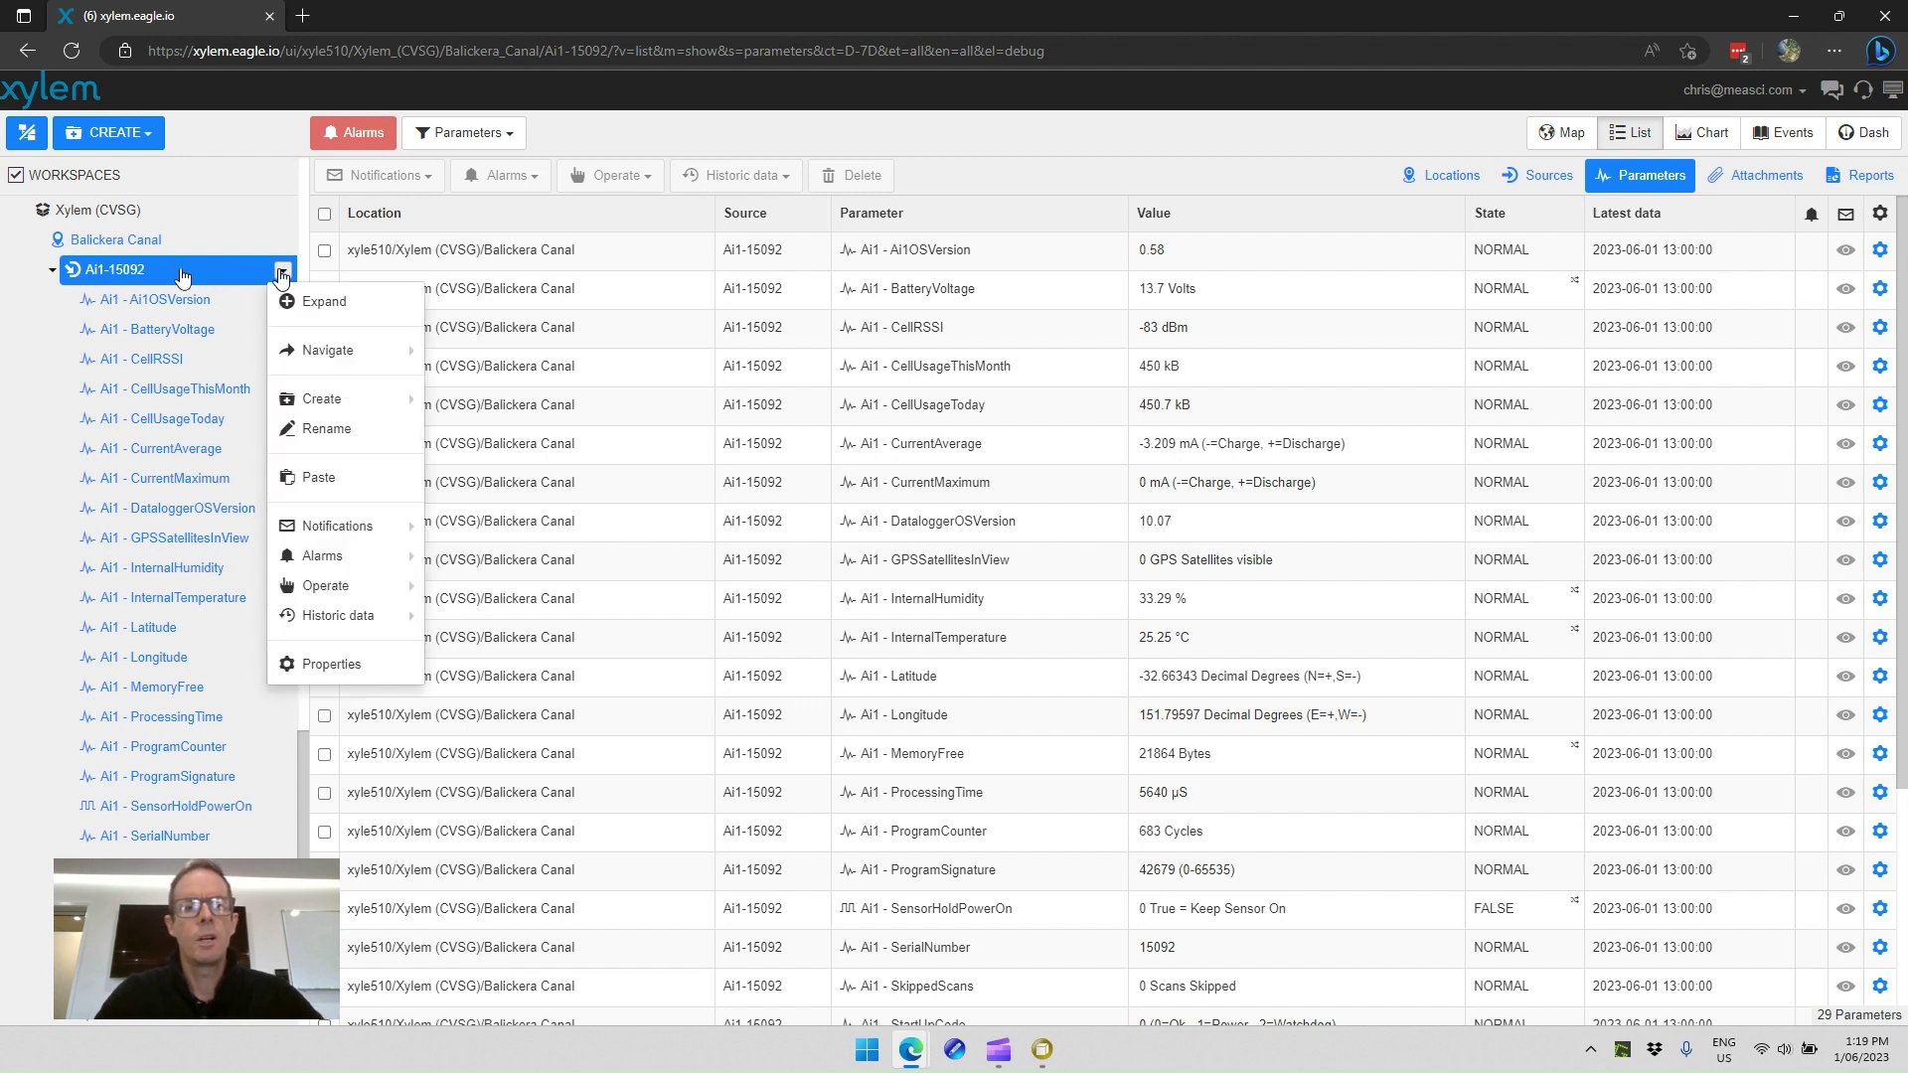
pyautogui.click(351, 674)
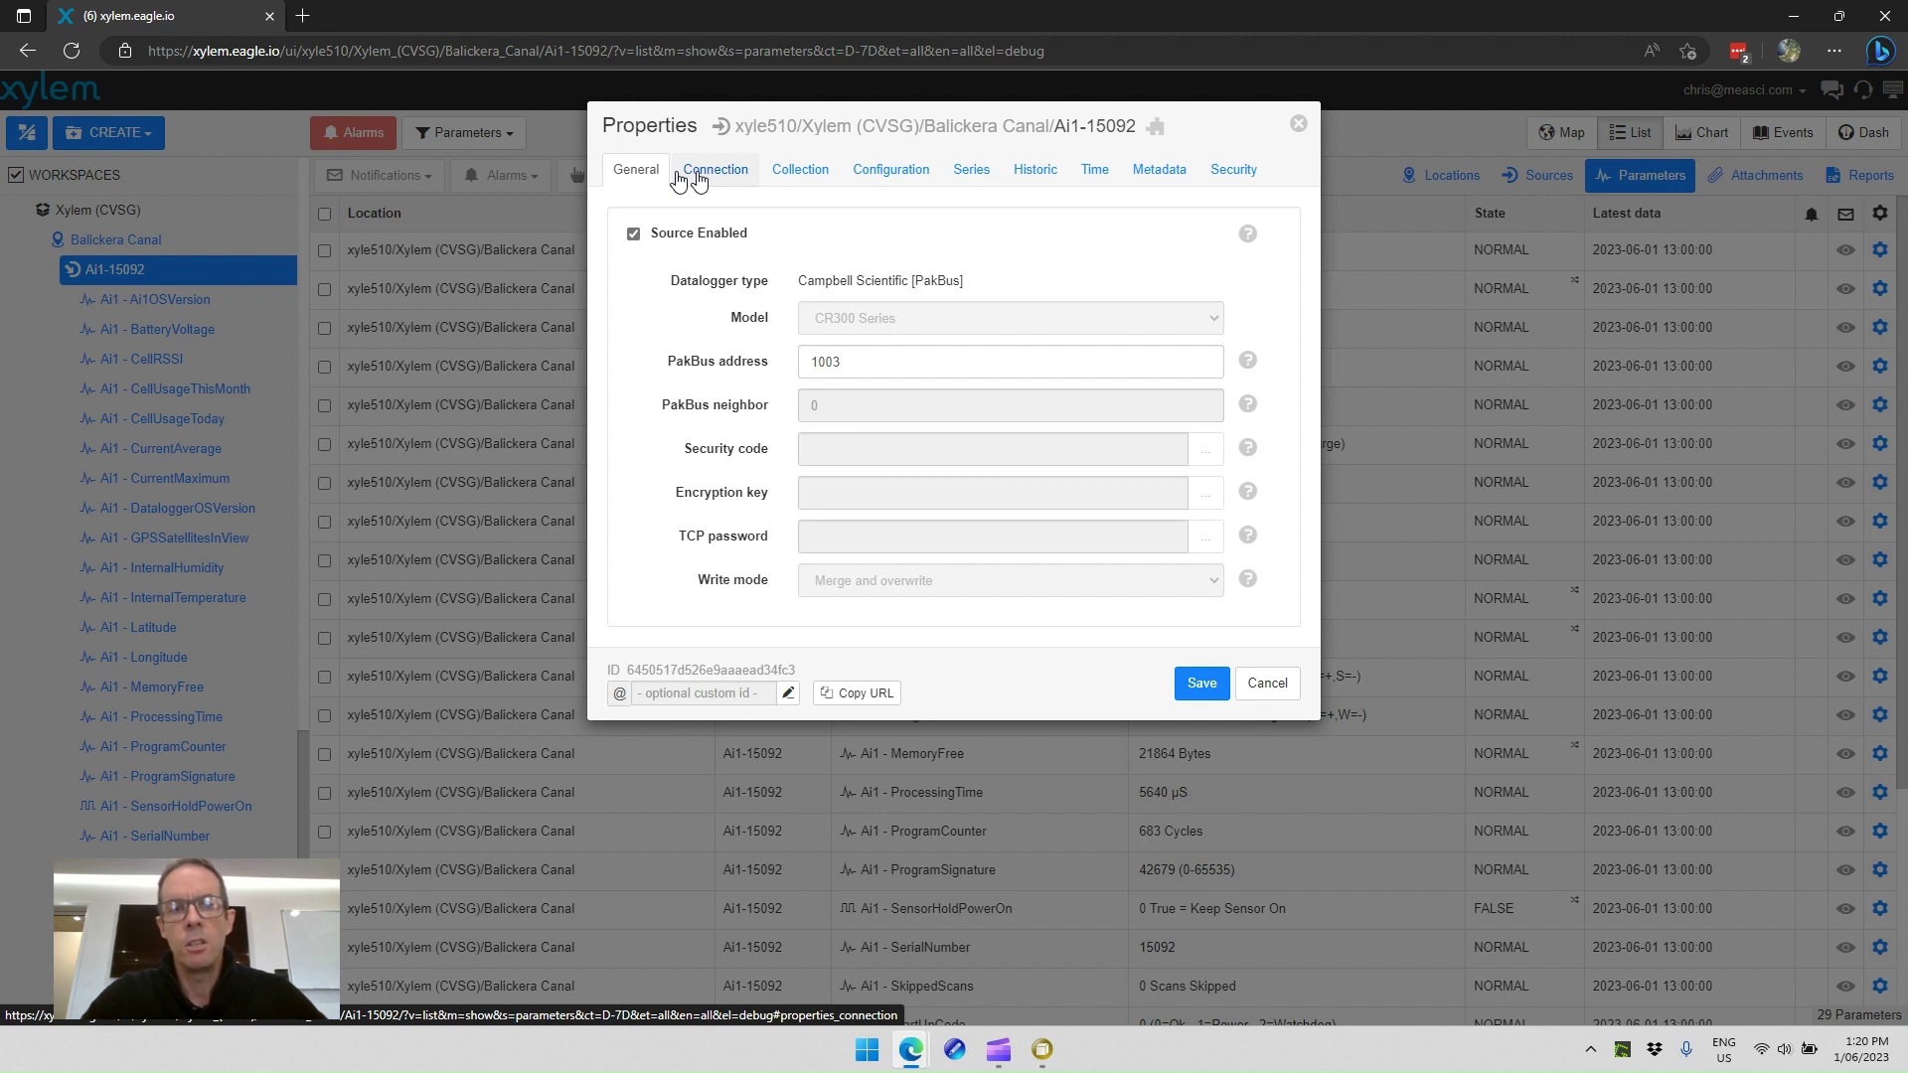
pyautogui.click(700, 179)
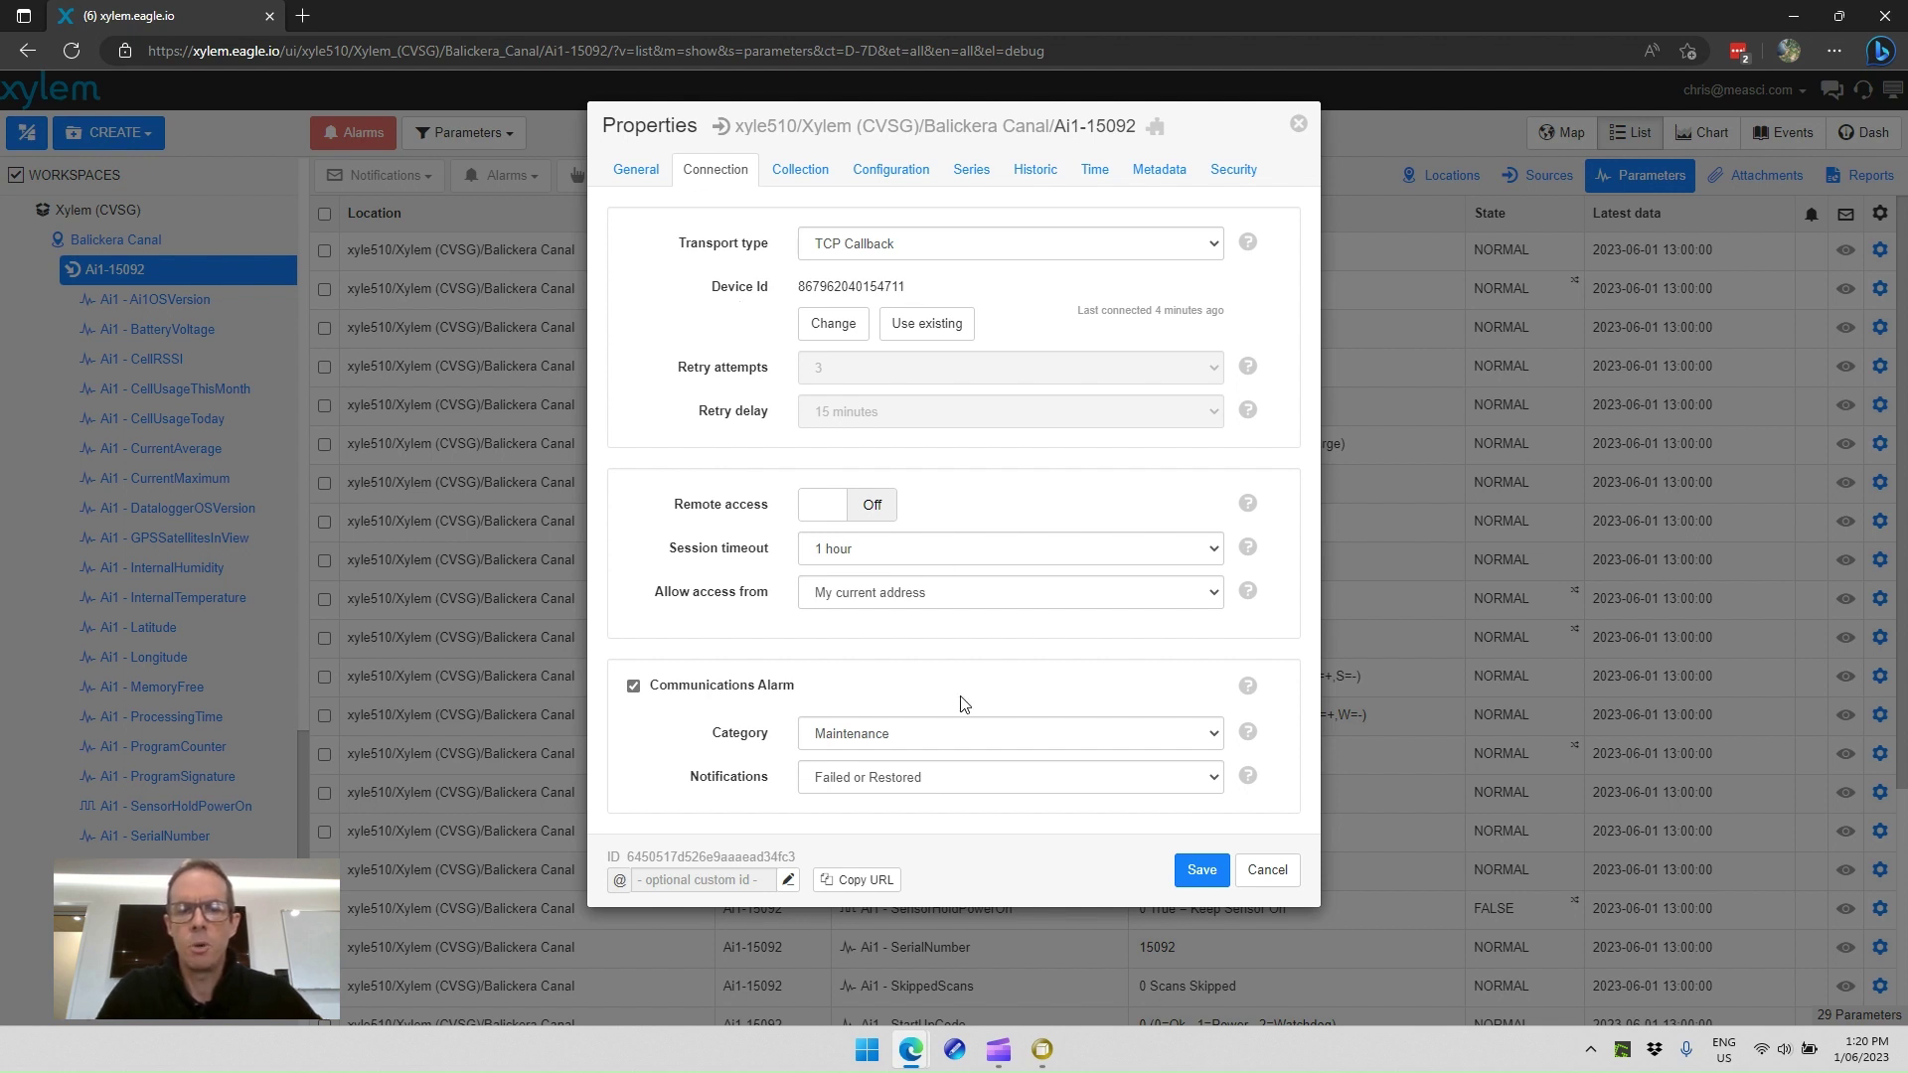
# Step: Look up the ModemIMEI in the Public table of Device Configuration Utility and compare it with the Device Id in eagle.io
pyautogui.click(1041, 1049)
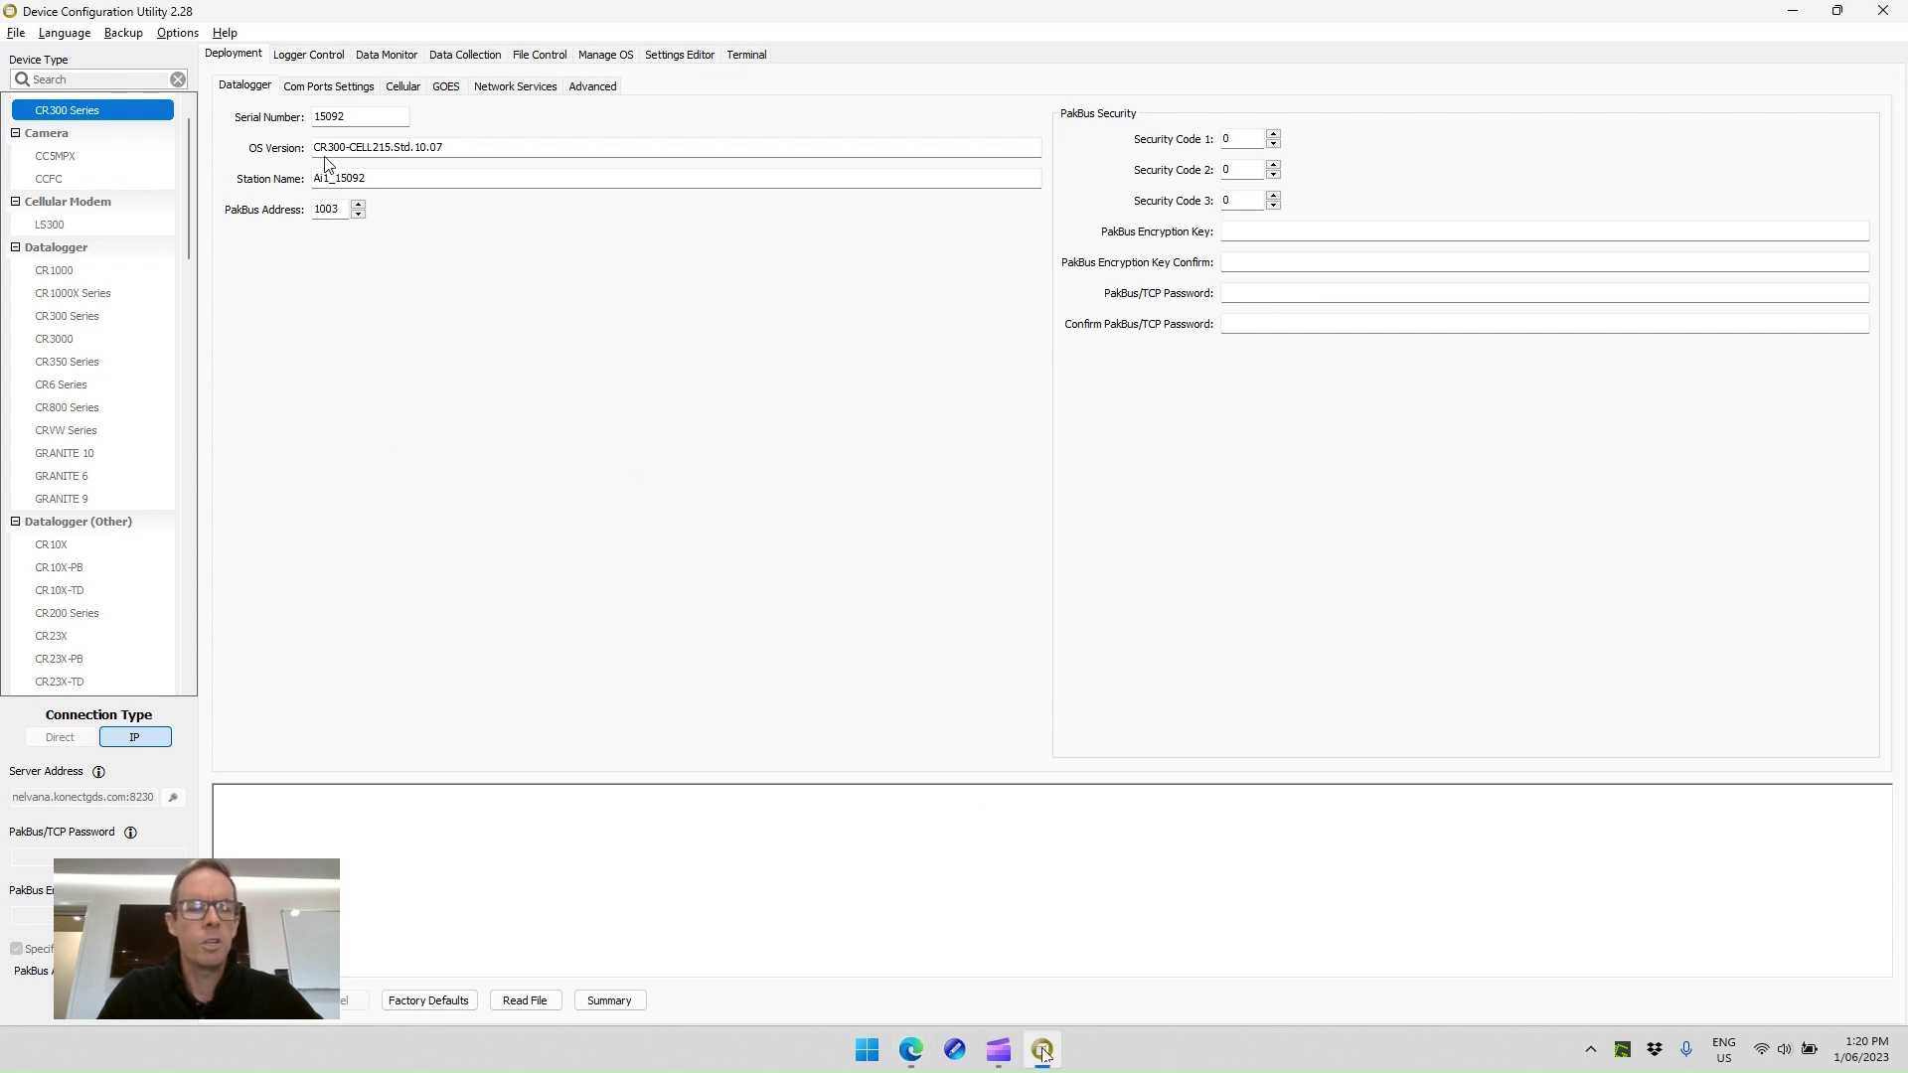
pyautogui.click(368, 62)
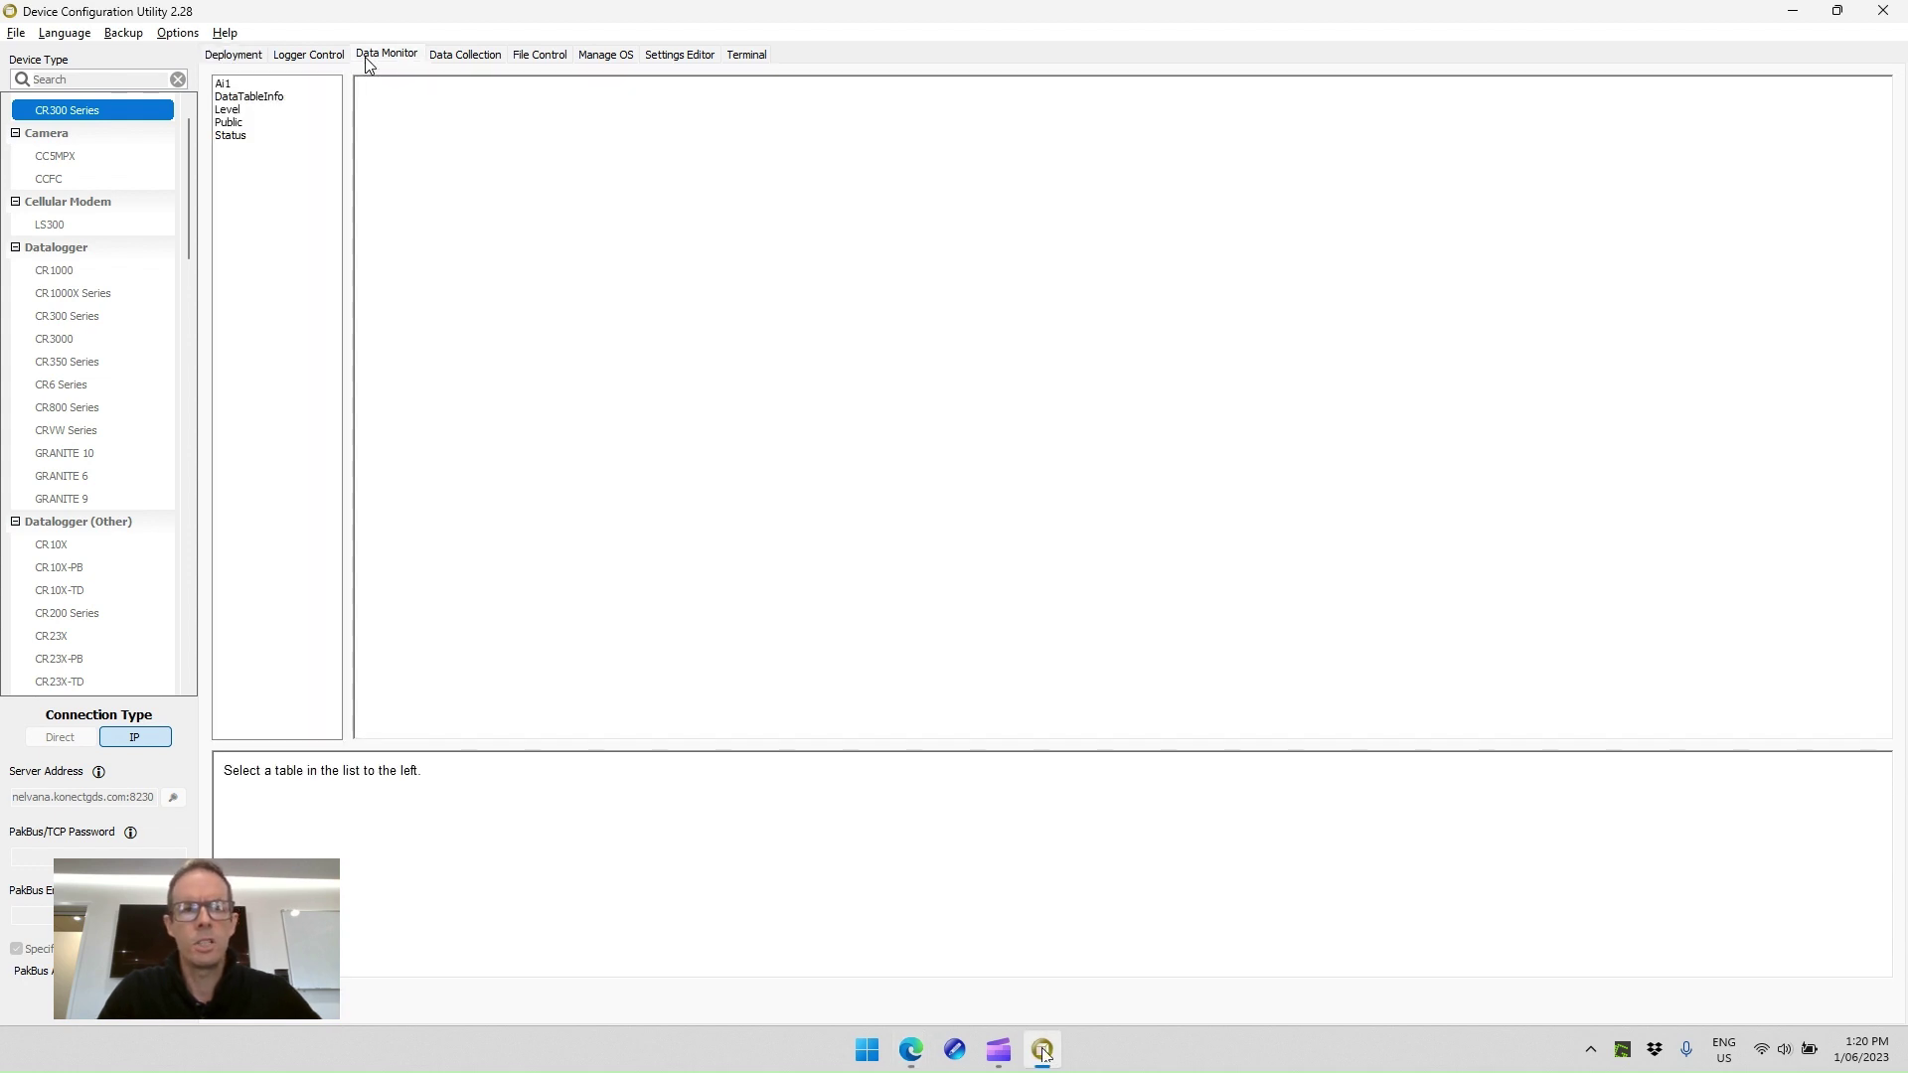
pyautogui.click(233, 124)
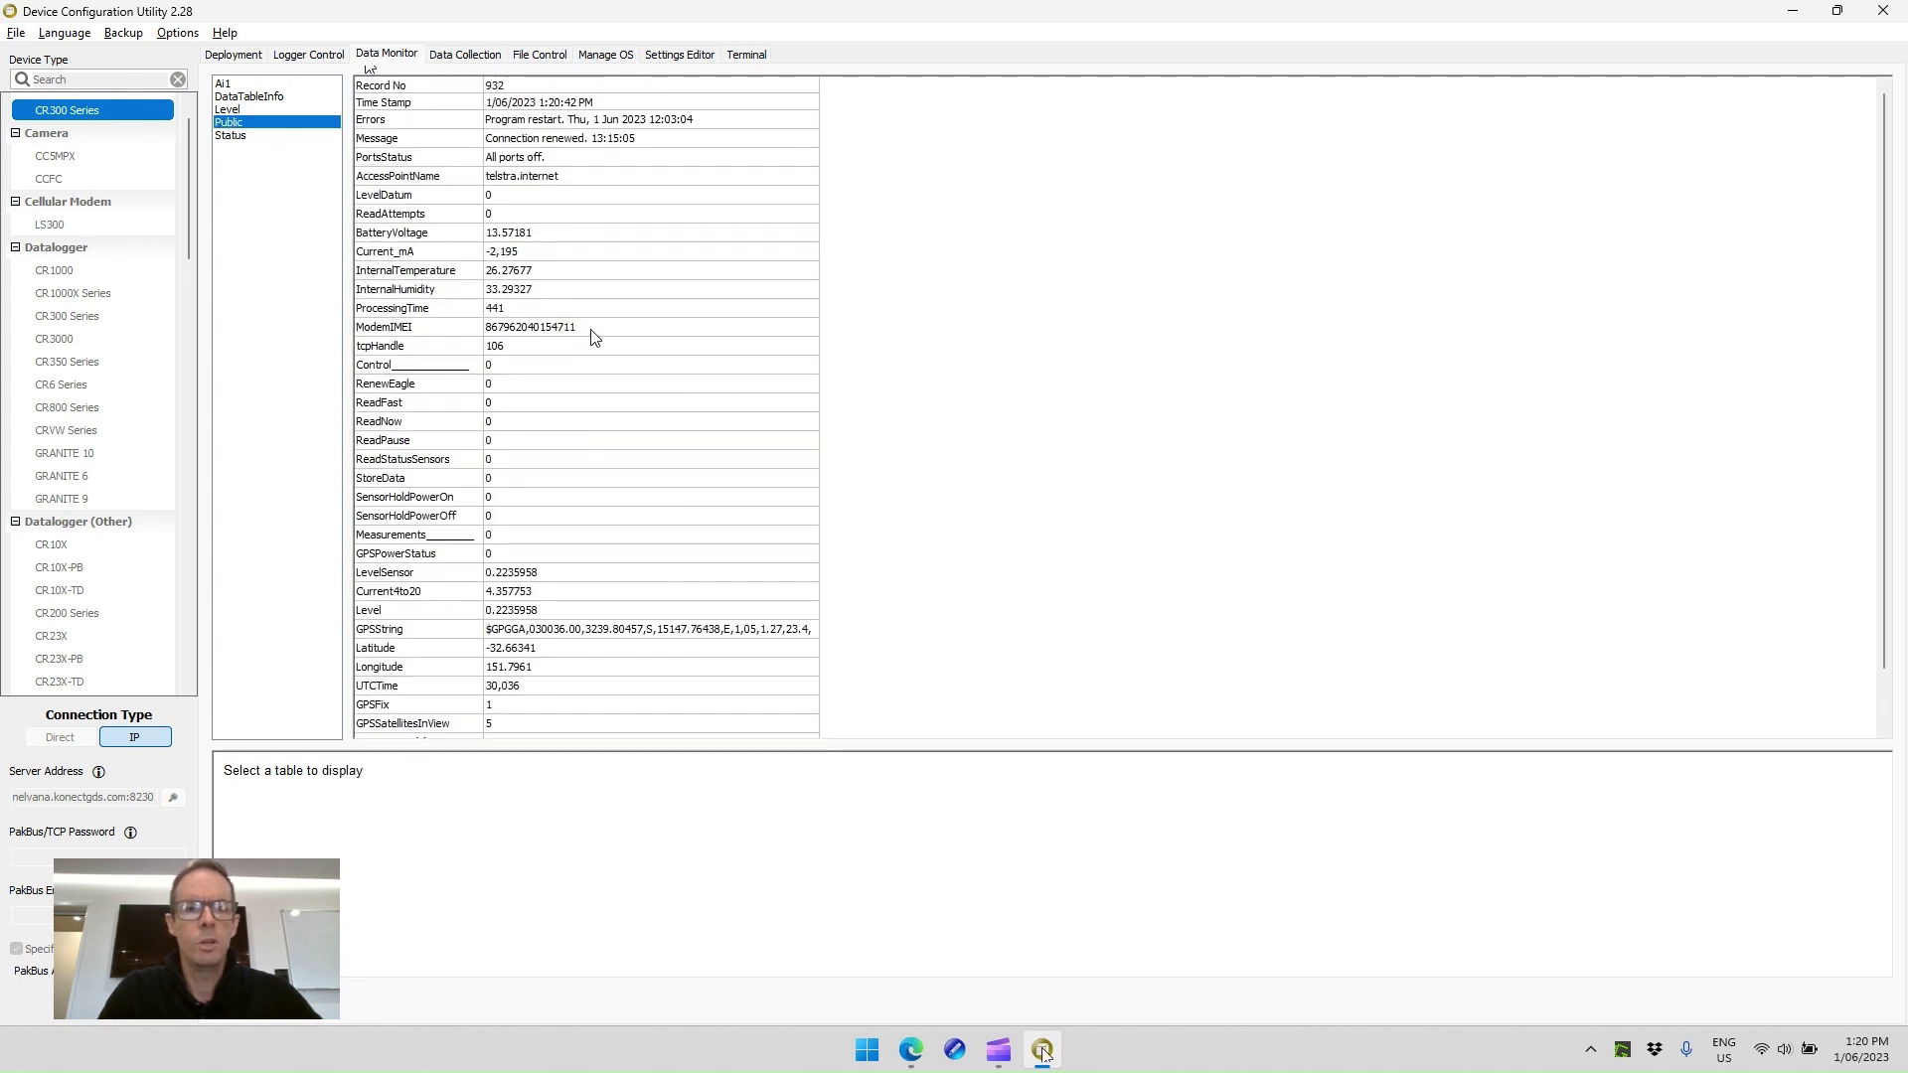
pyautogui.click(592, 331)
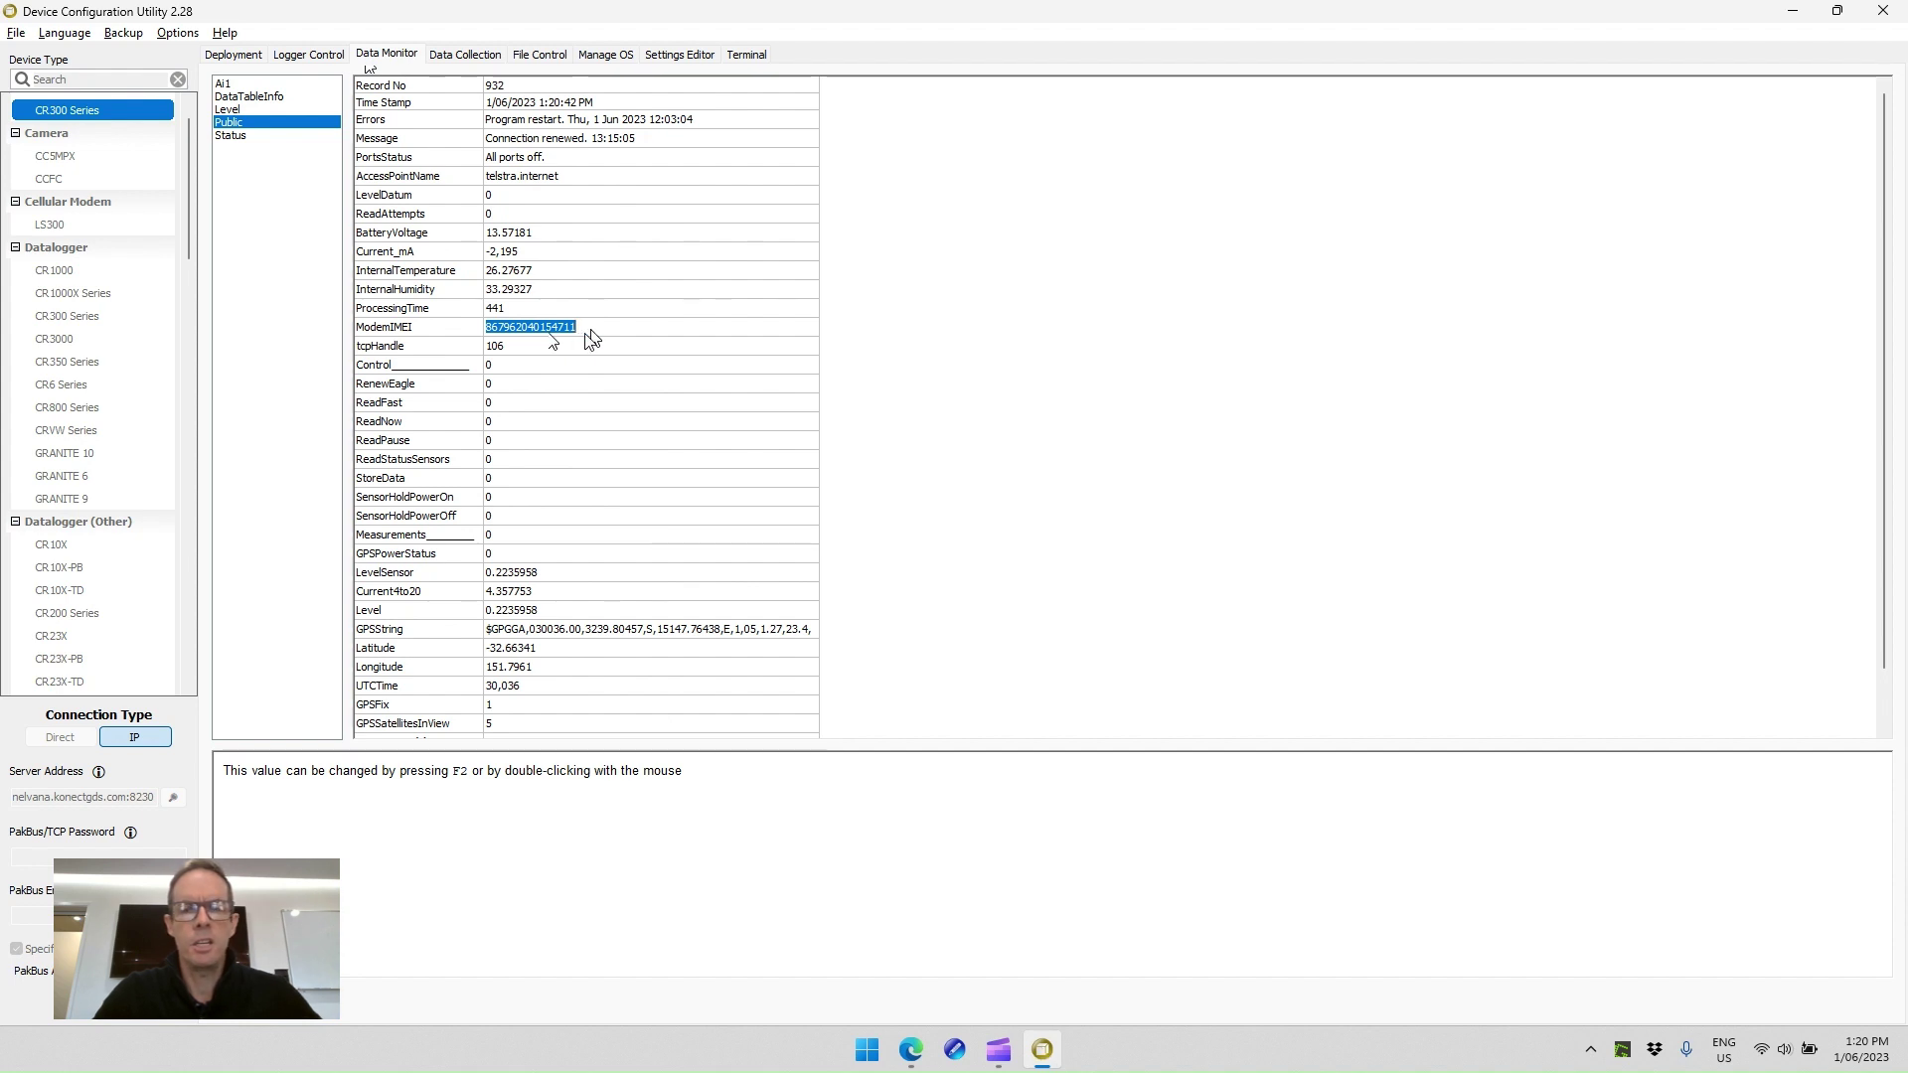
pyautogui.moveTo(911, 1049)
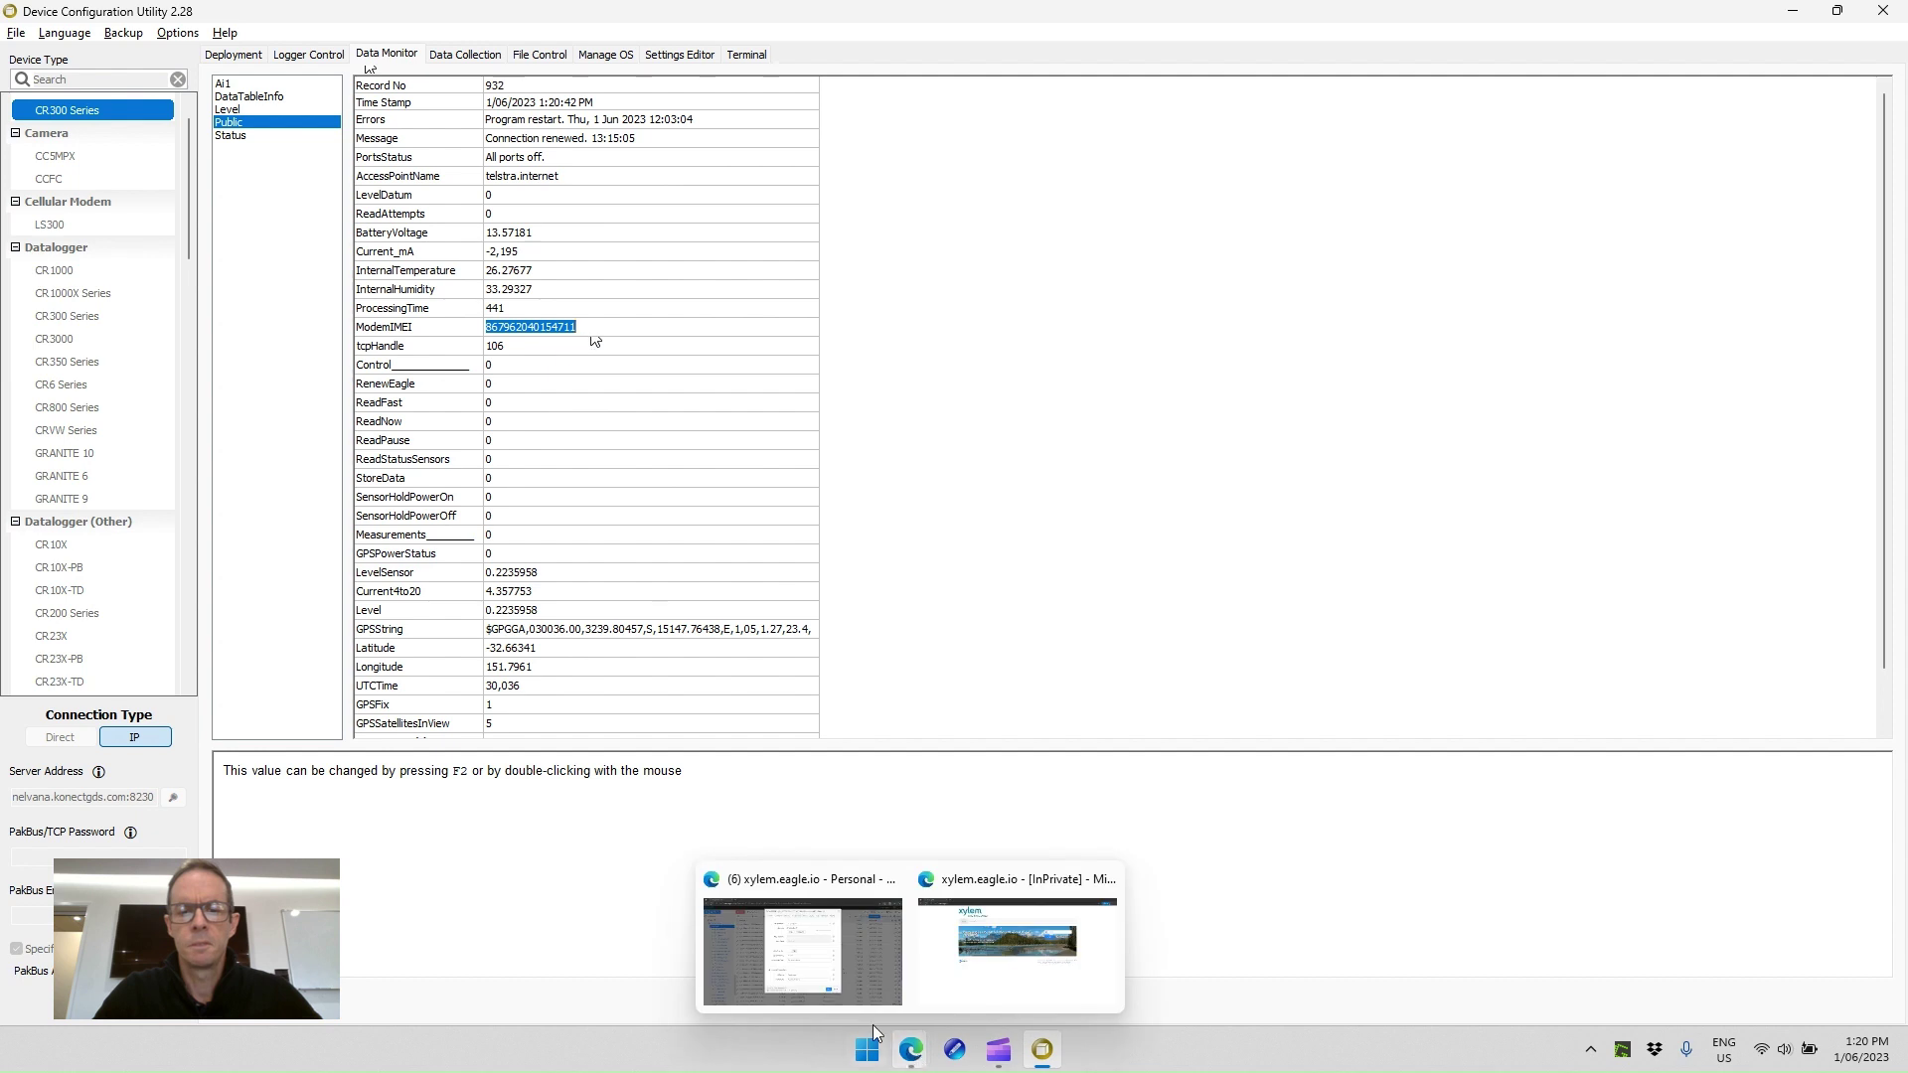
pyautogui.click(780, 958)
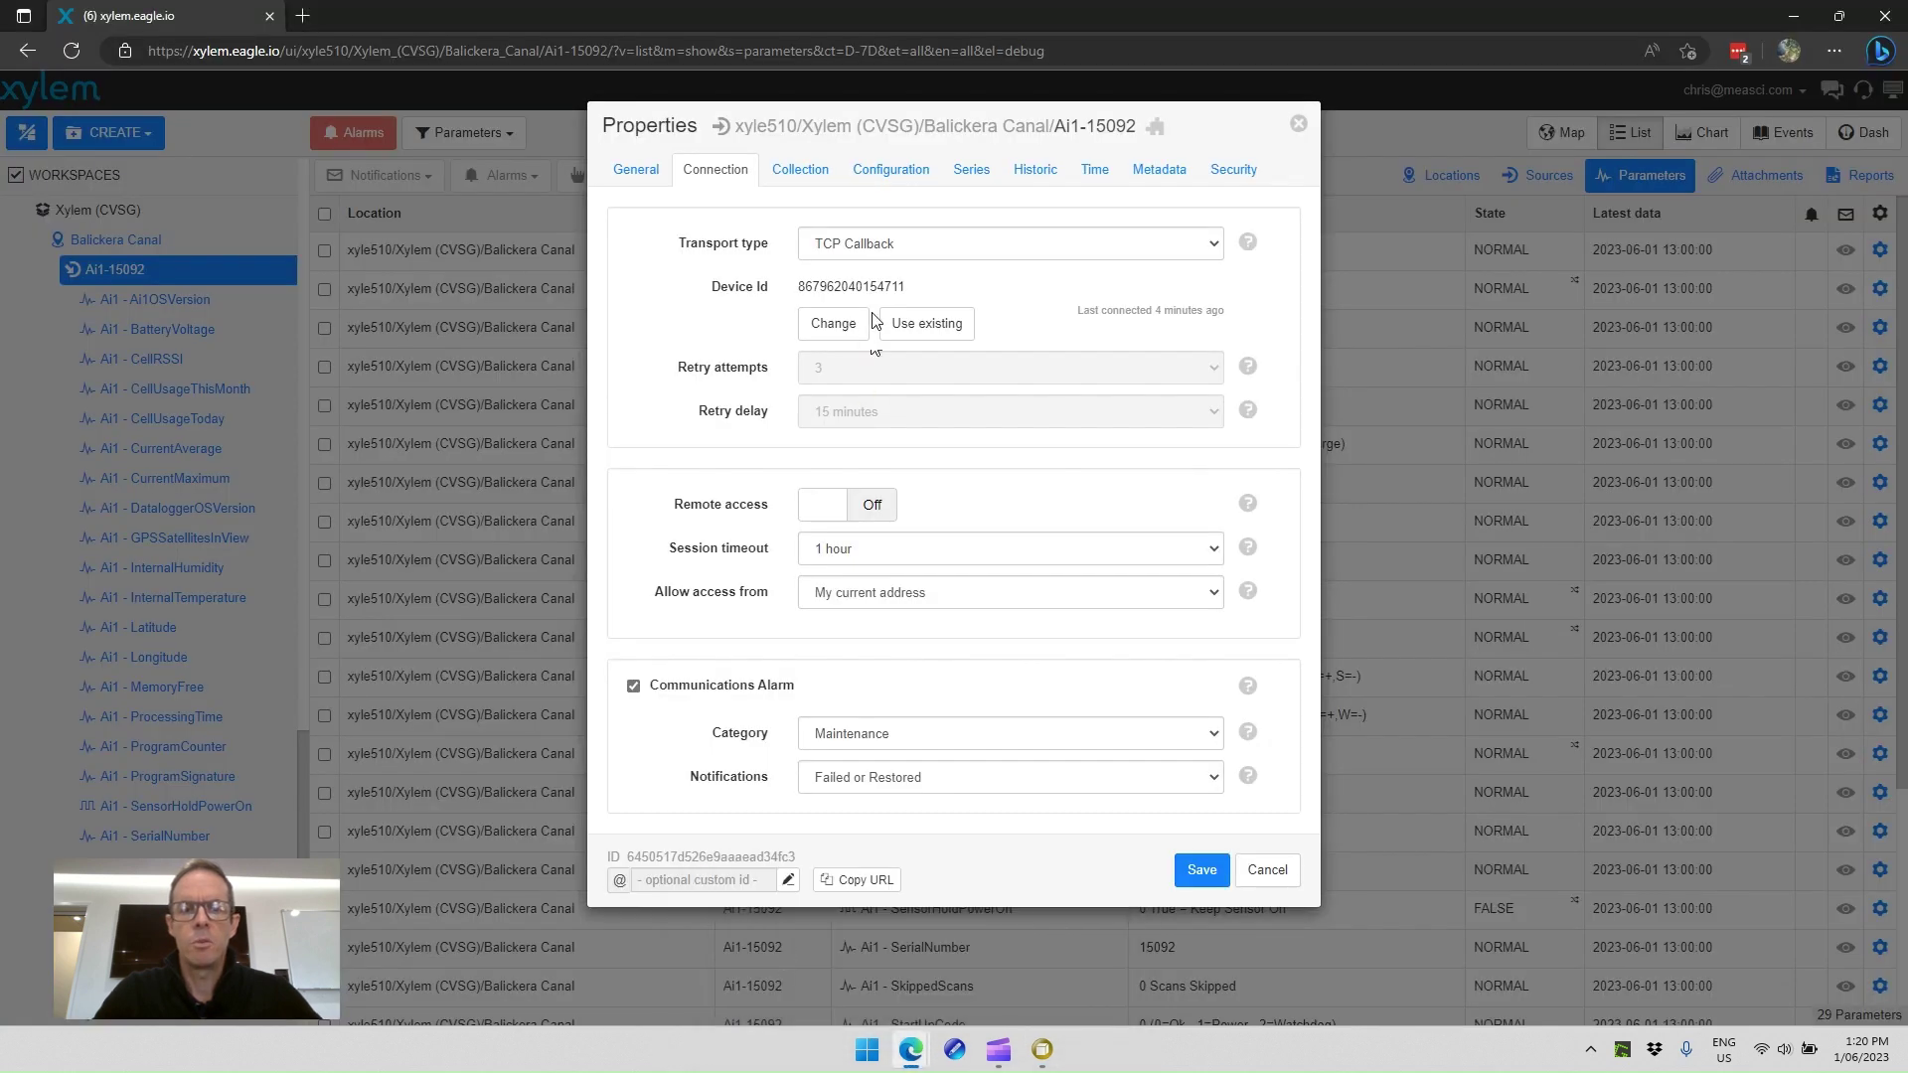
# Step: Review the series parameter assignments and units of the Ai1 and Level tables in the source properties
pyautogui.click(971, 175)
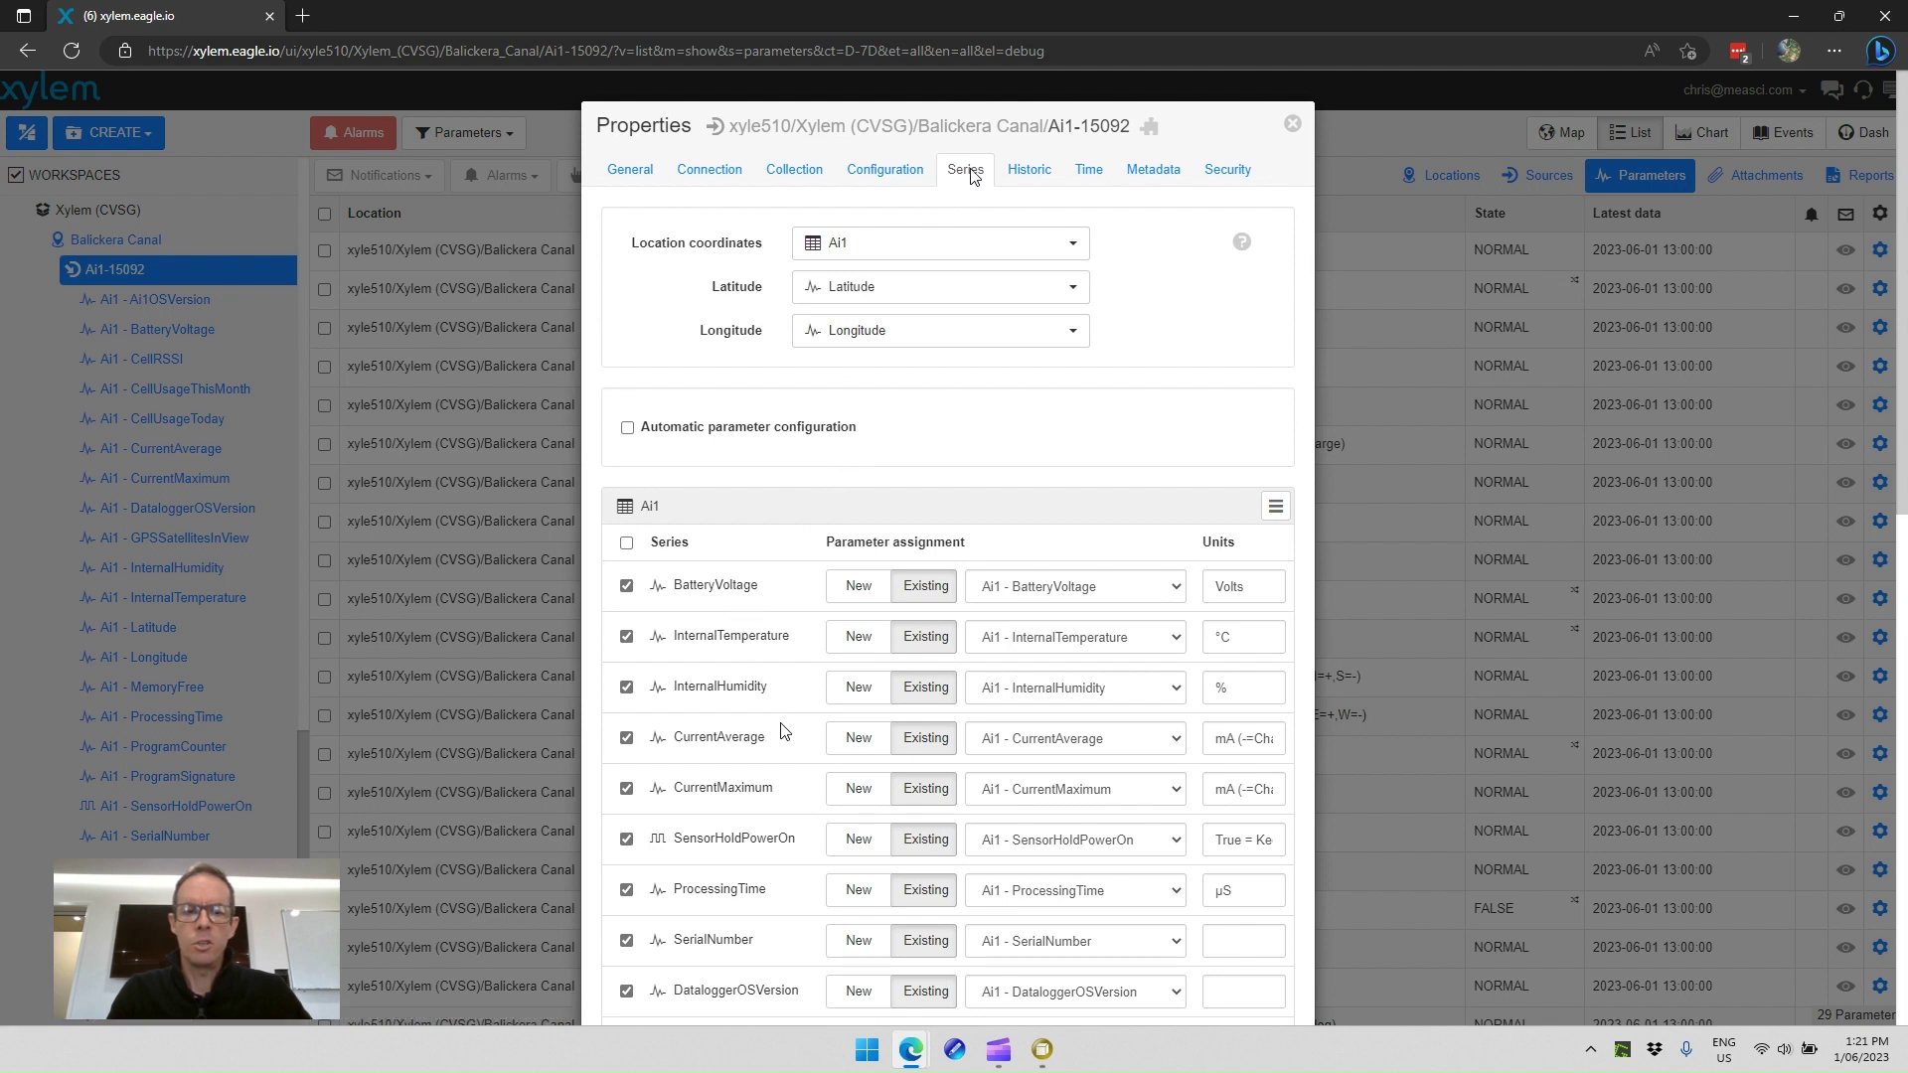
pyautogui.scroll(-1, 783, 737)
pyautogui.scroll(-5, 783, 736)
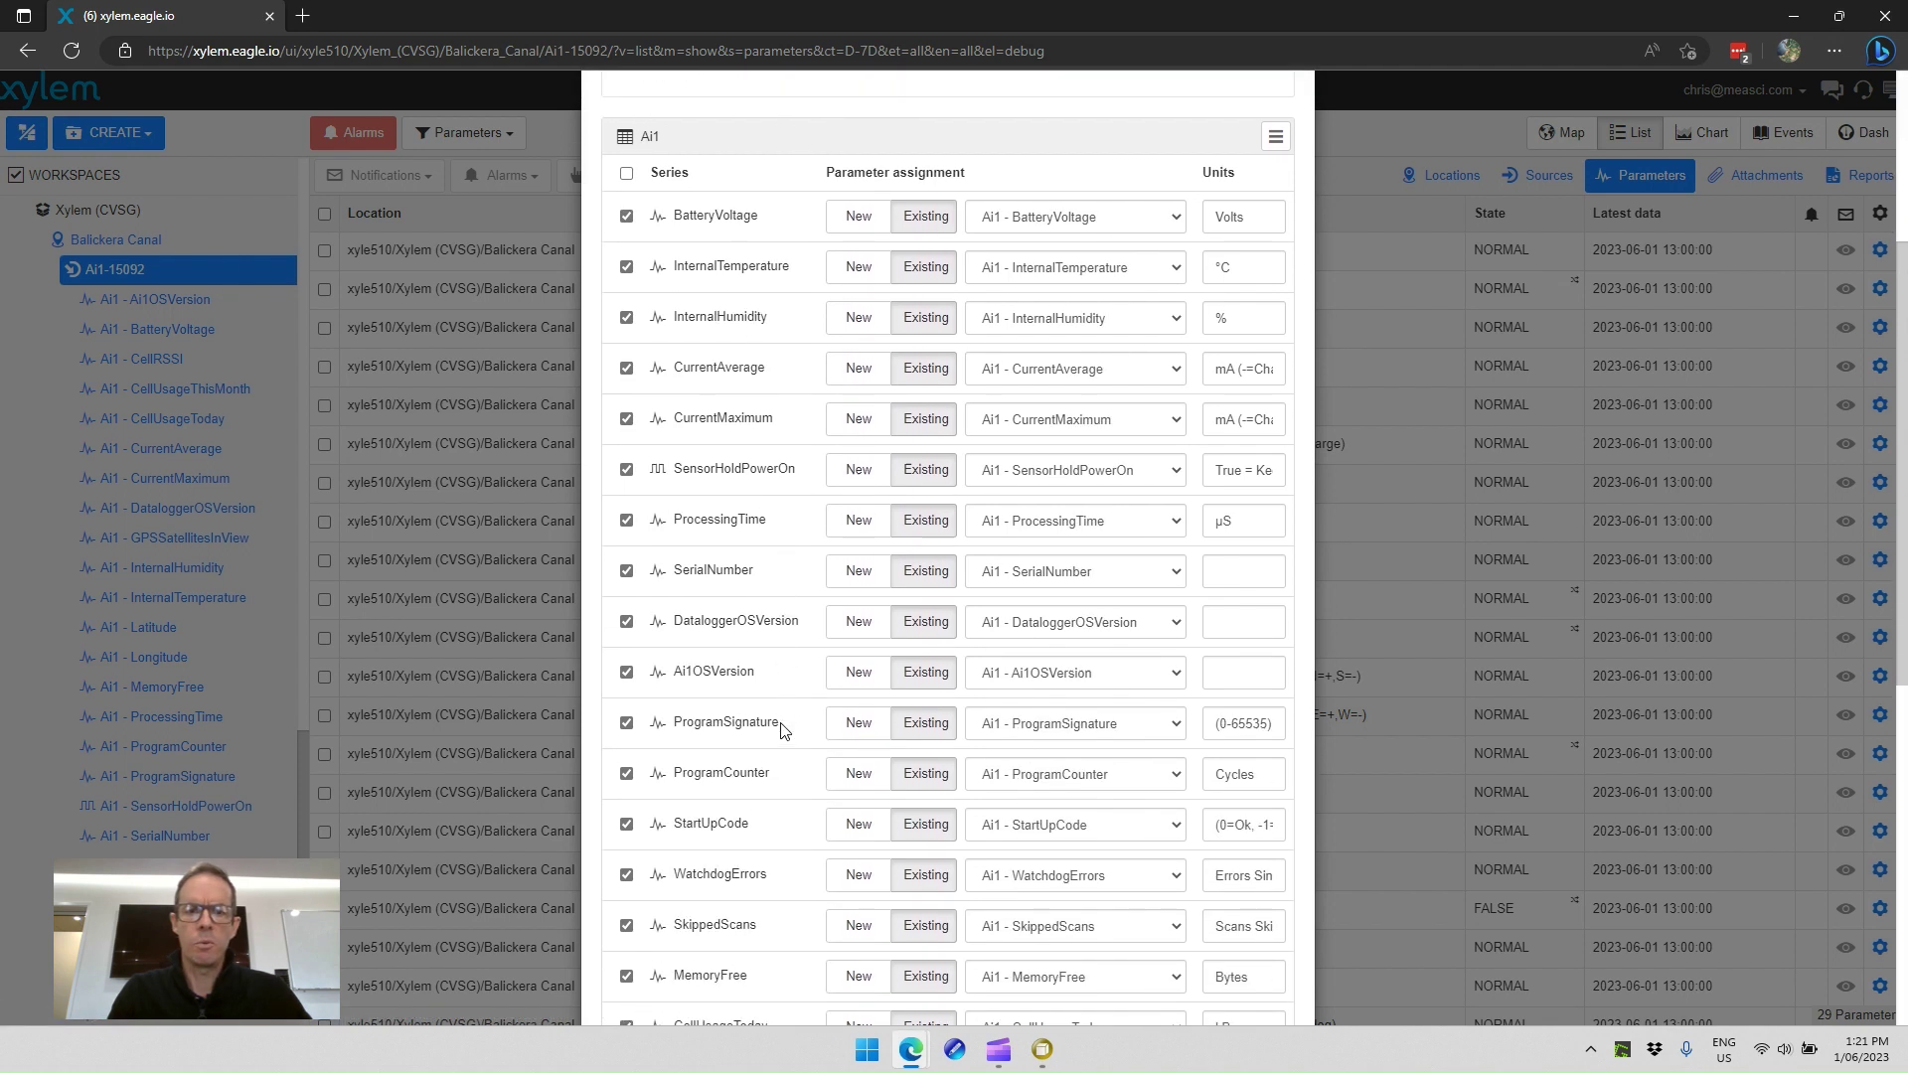
pyautogui.scroll(-6, 783, 732)
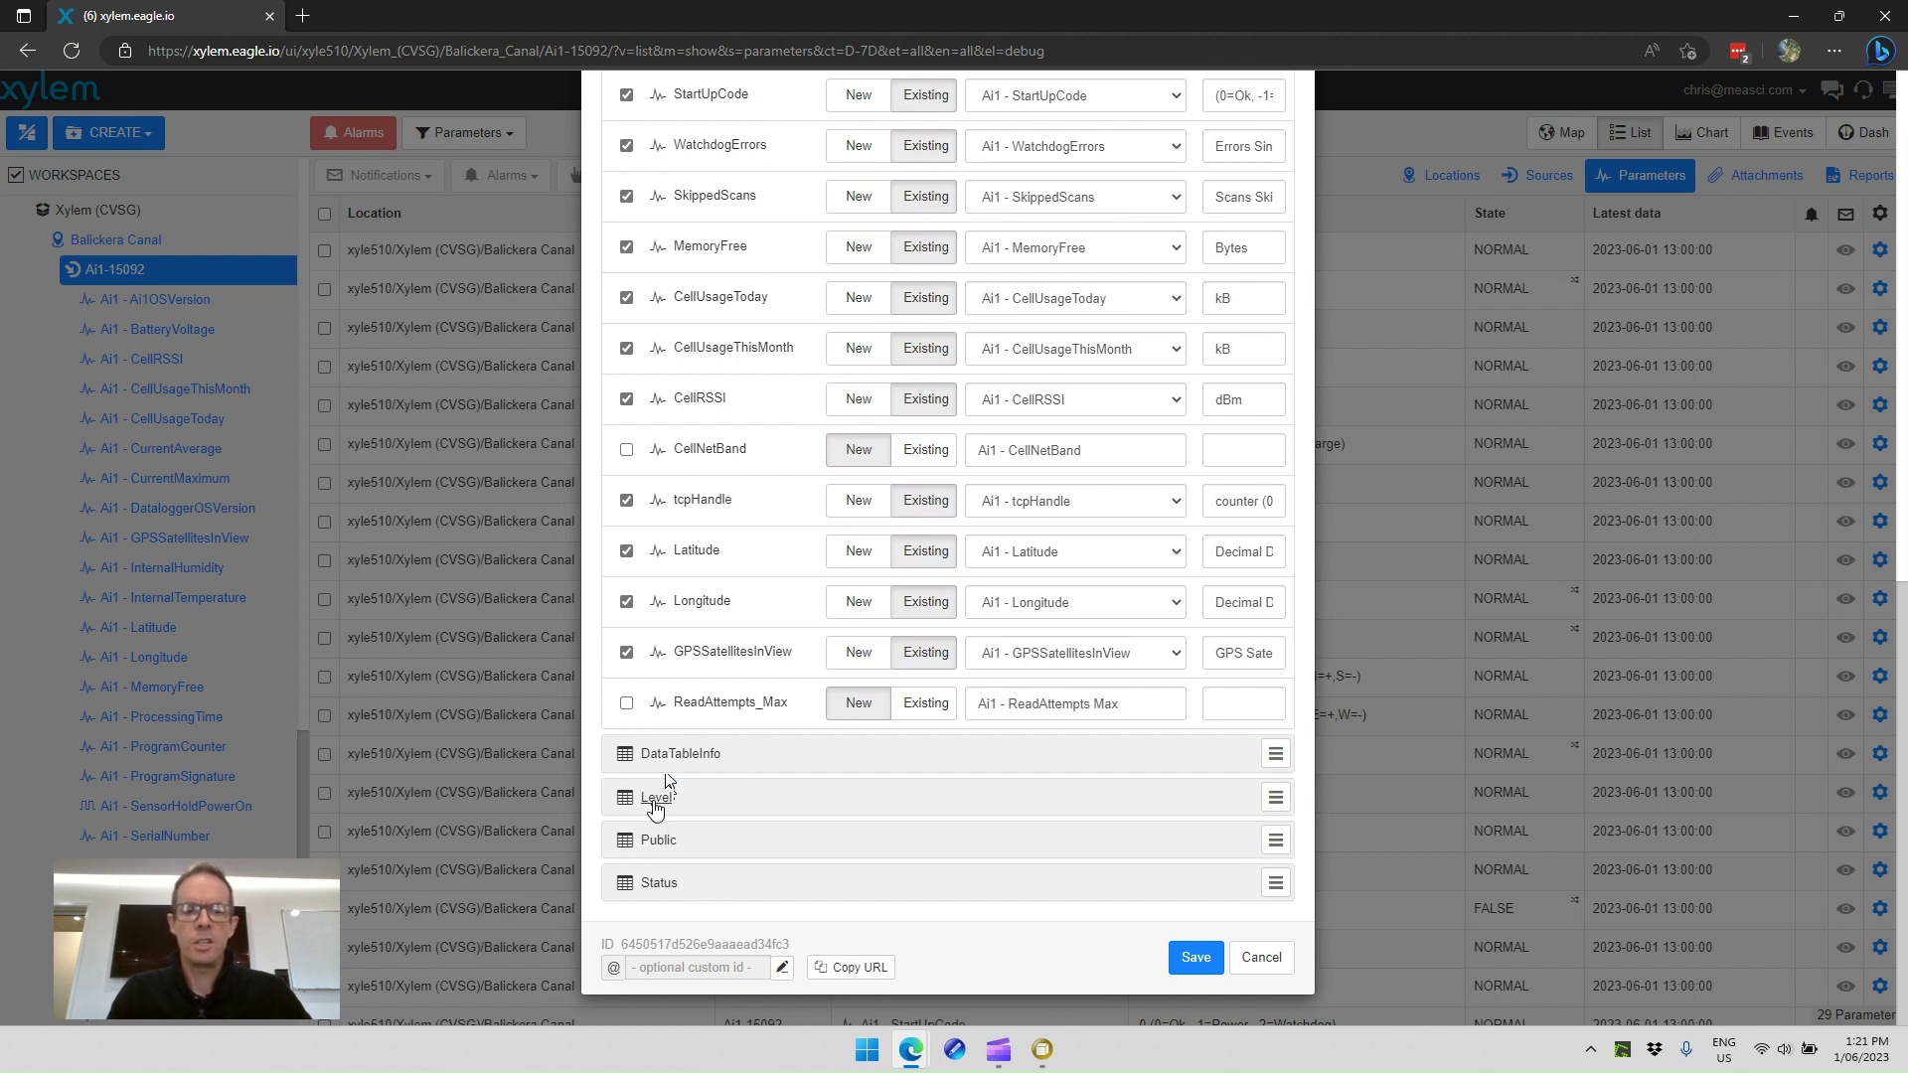
pyautogui.click(656, 800)
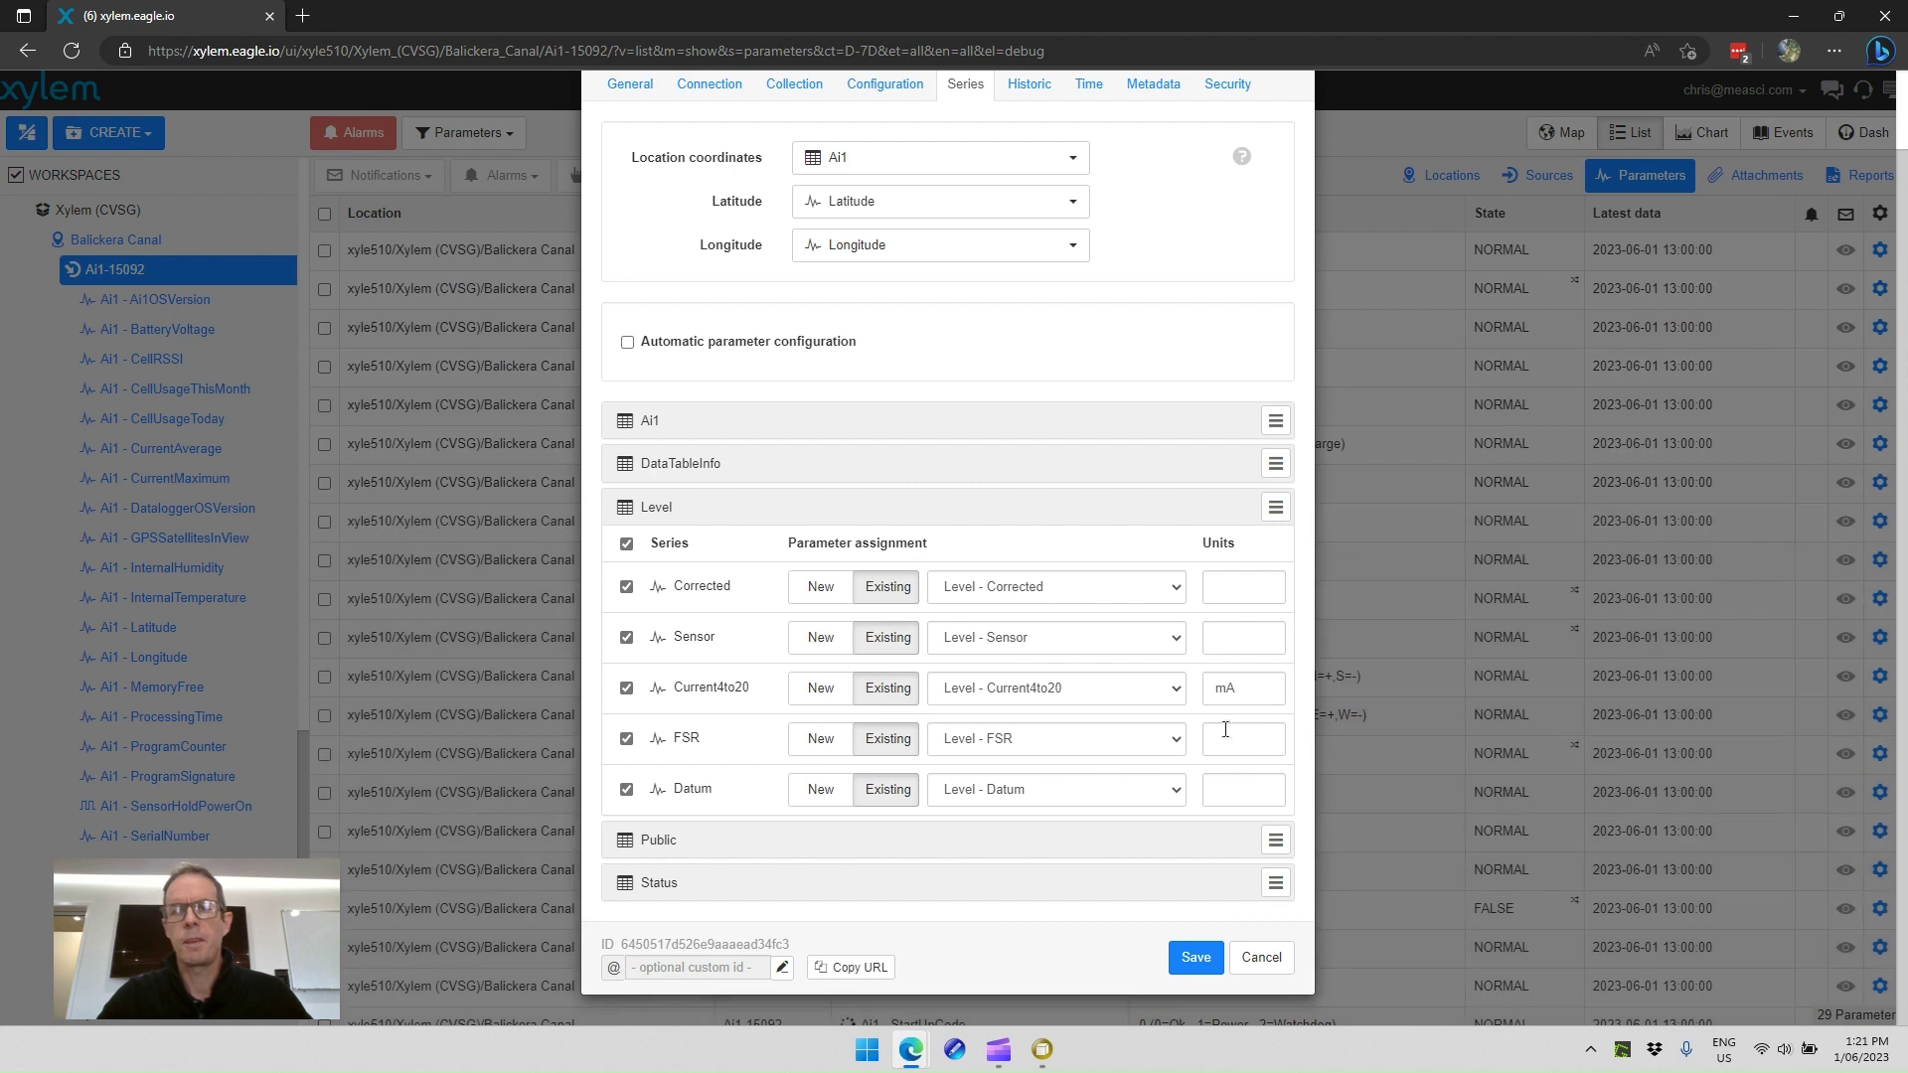
pyautogui.scroll(1, 1163, 308)
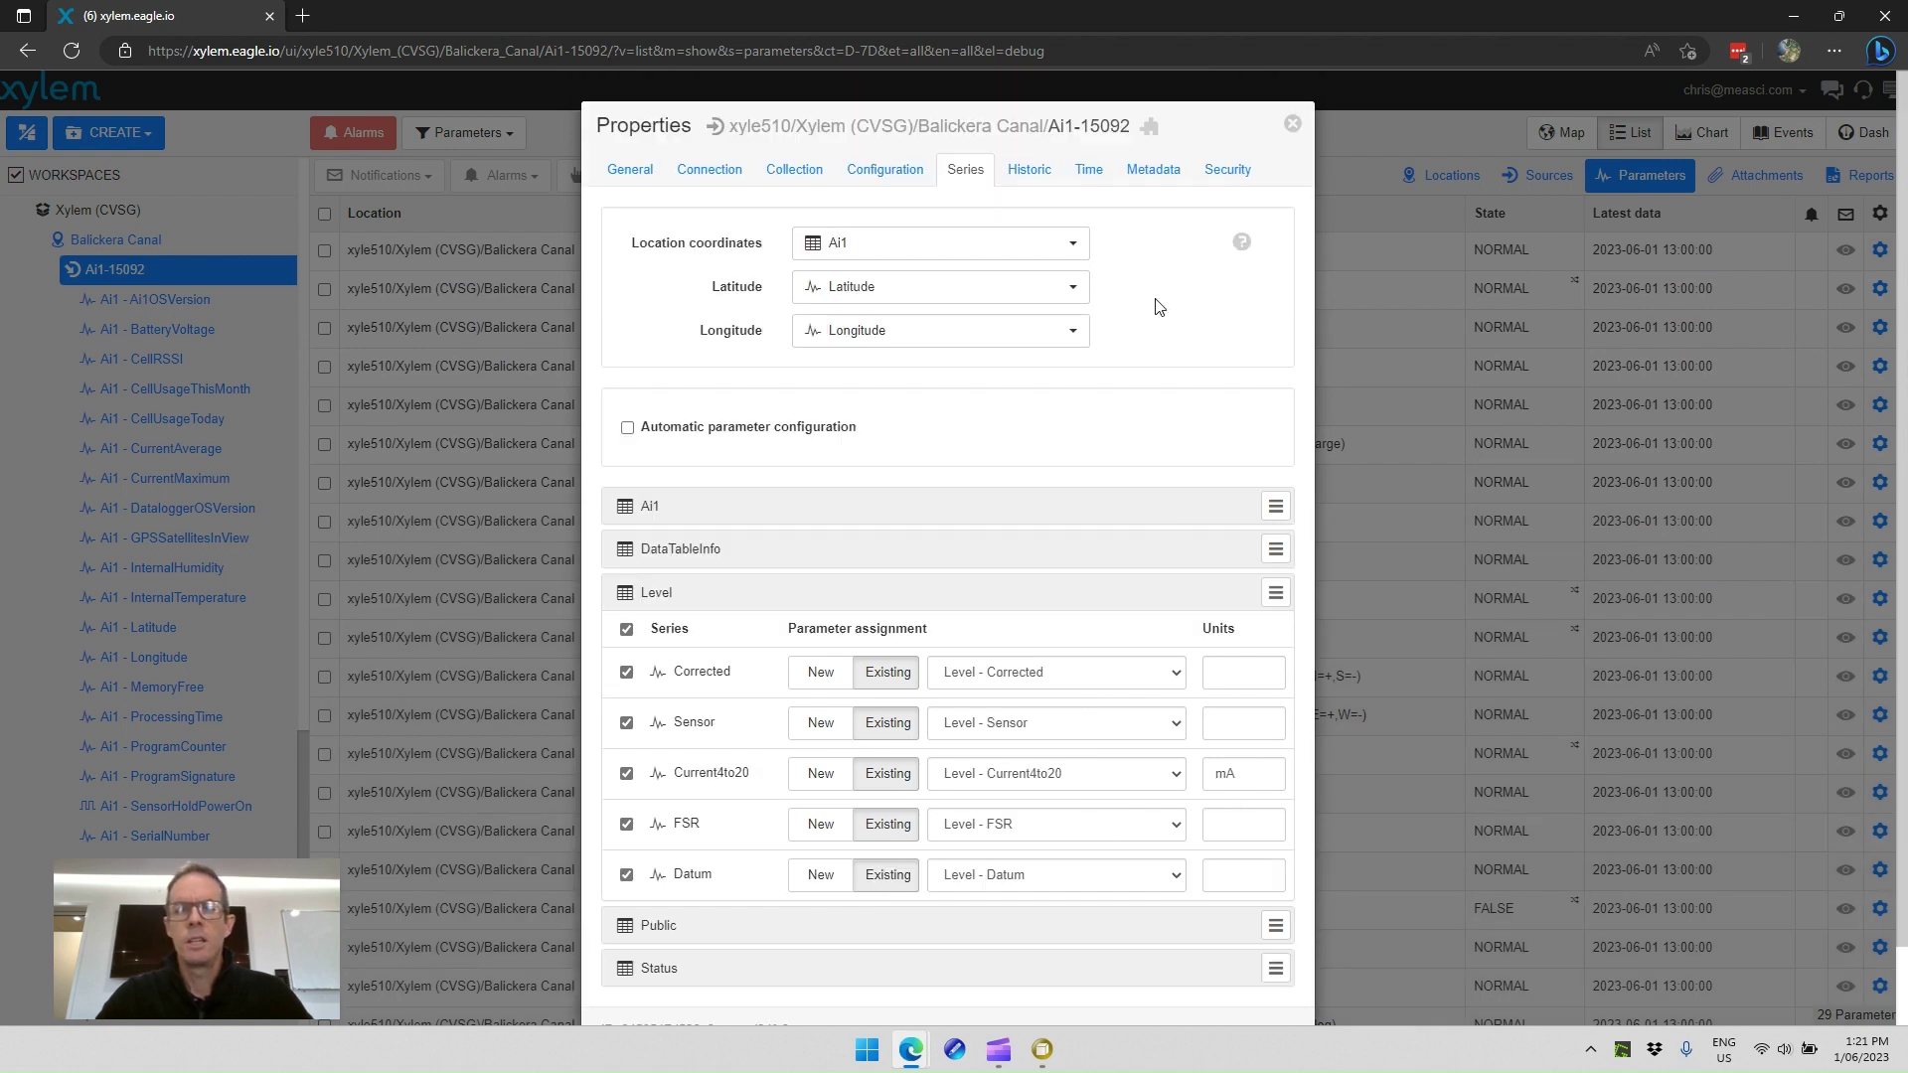
# Step: Check the source's timezone and clock update settings and save the properties
pyautogui.click(1086, 184)
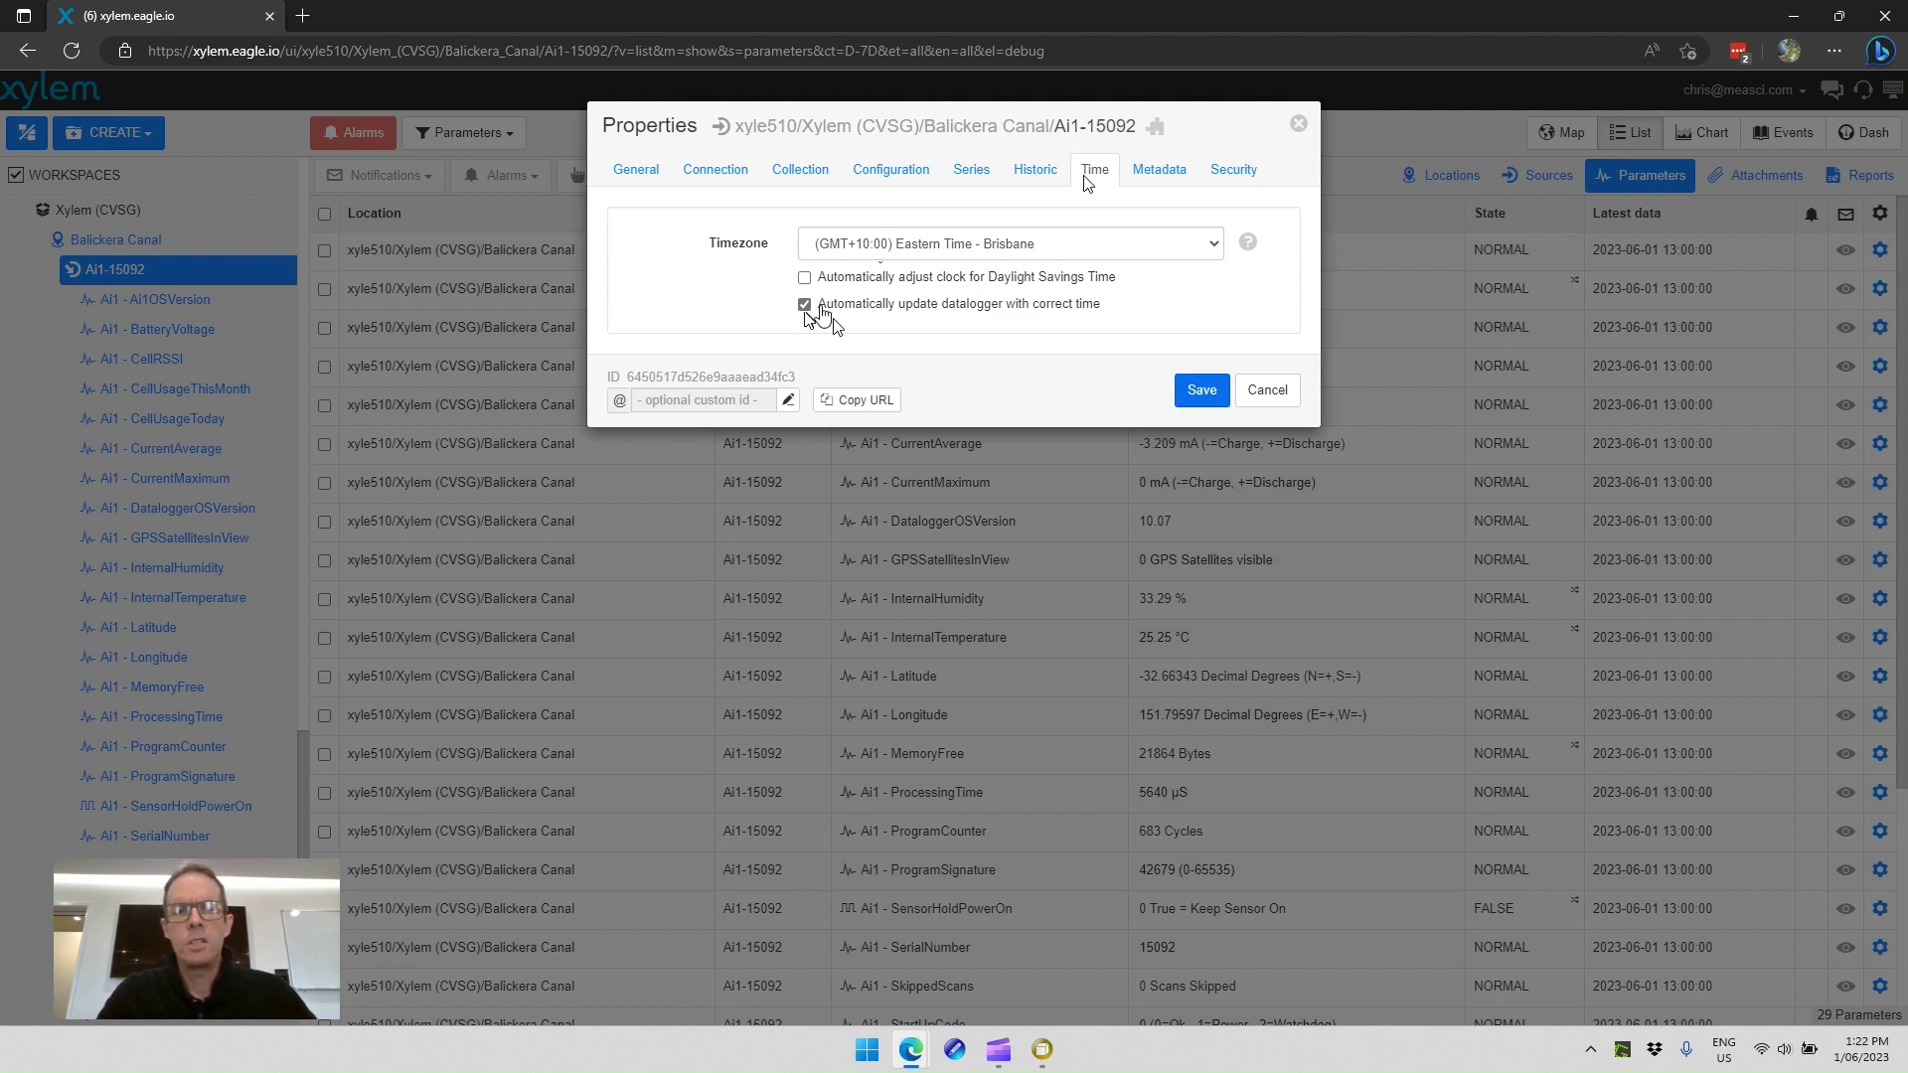
pyautogui.click(1185, 397)
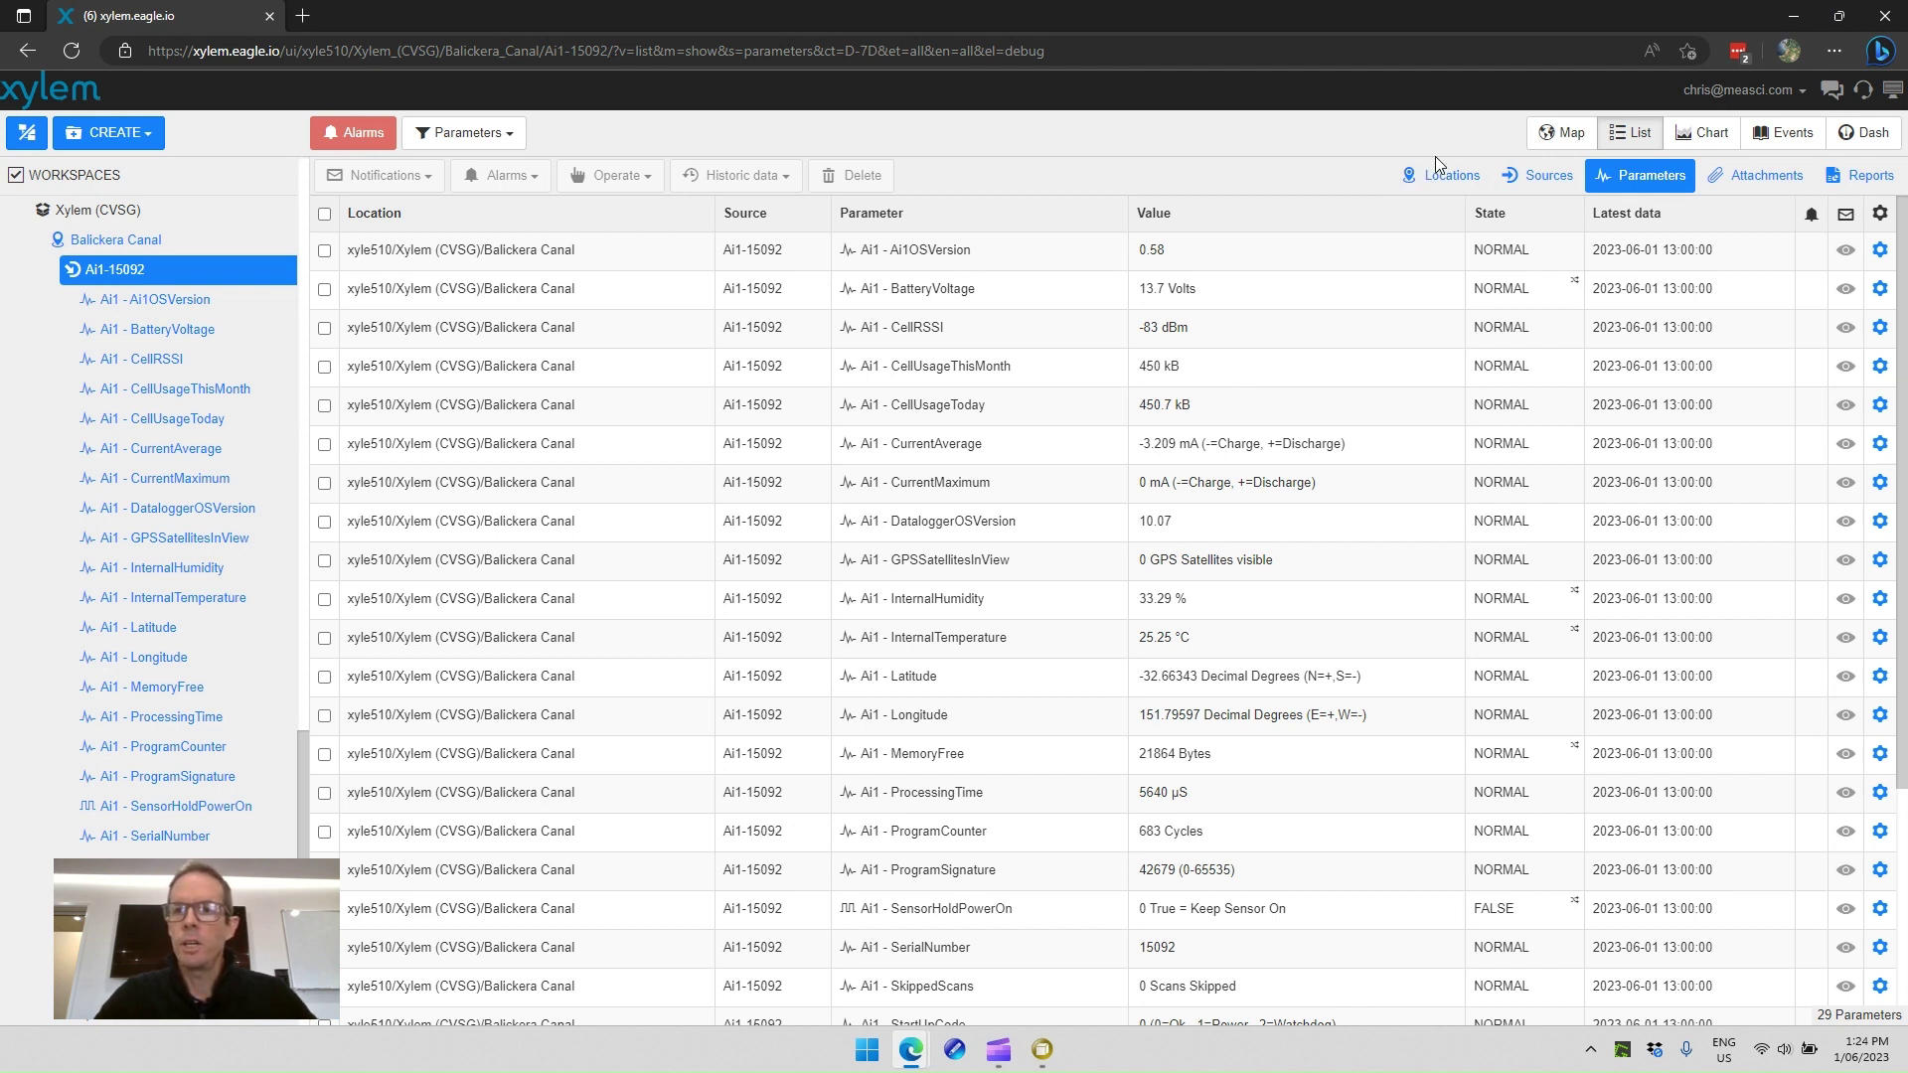
# Step: Show the Balickera Canal location on the map and read through its marker's list of latest parameter values
pyautogui.click(1555, 137)
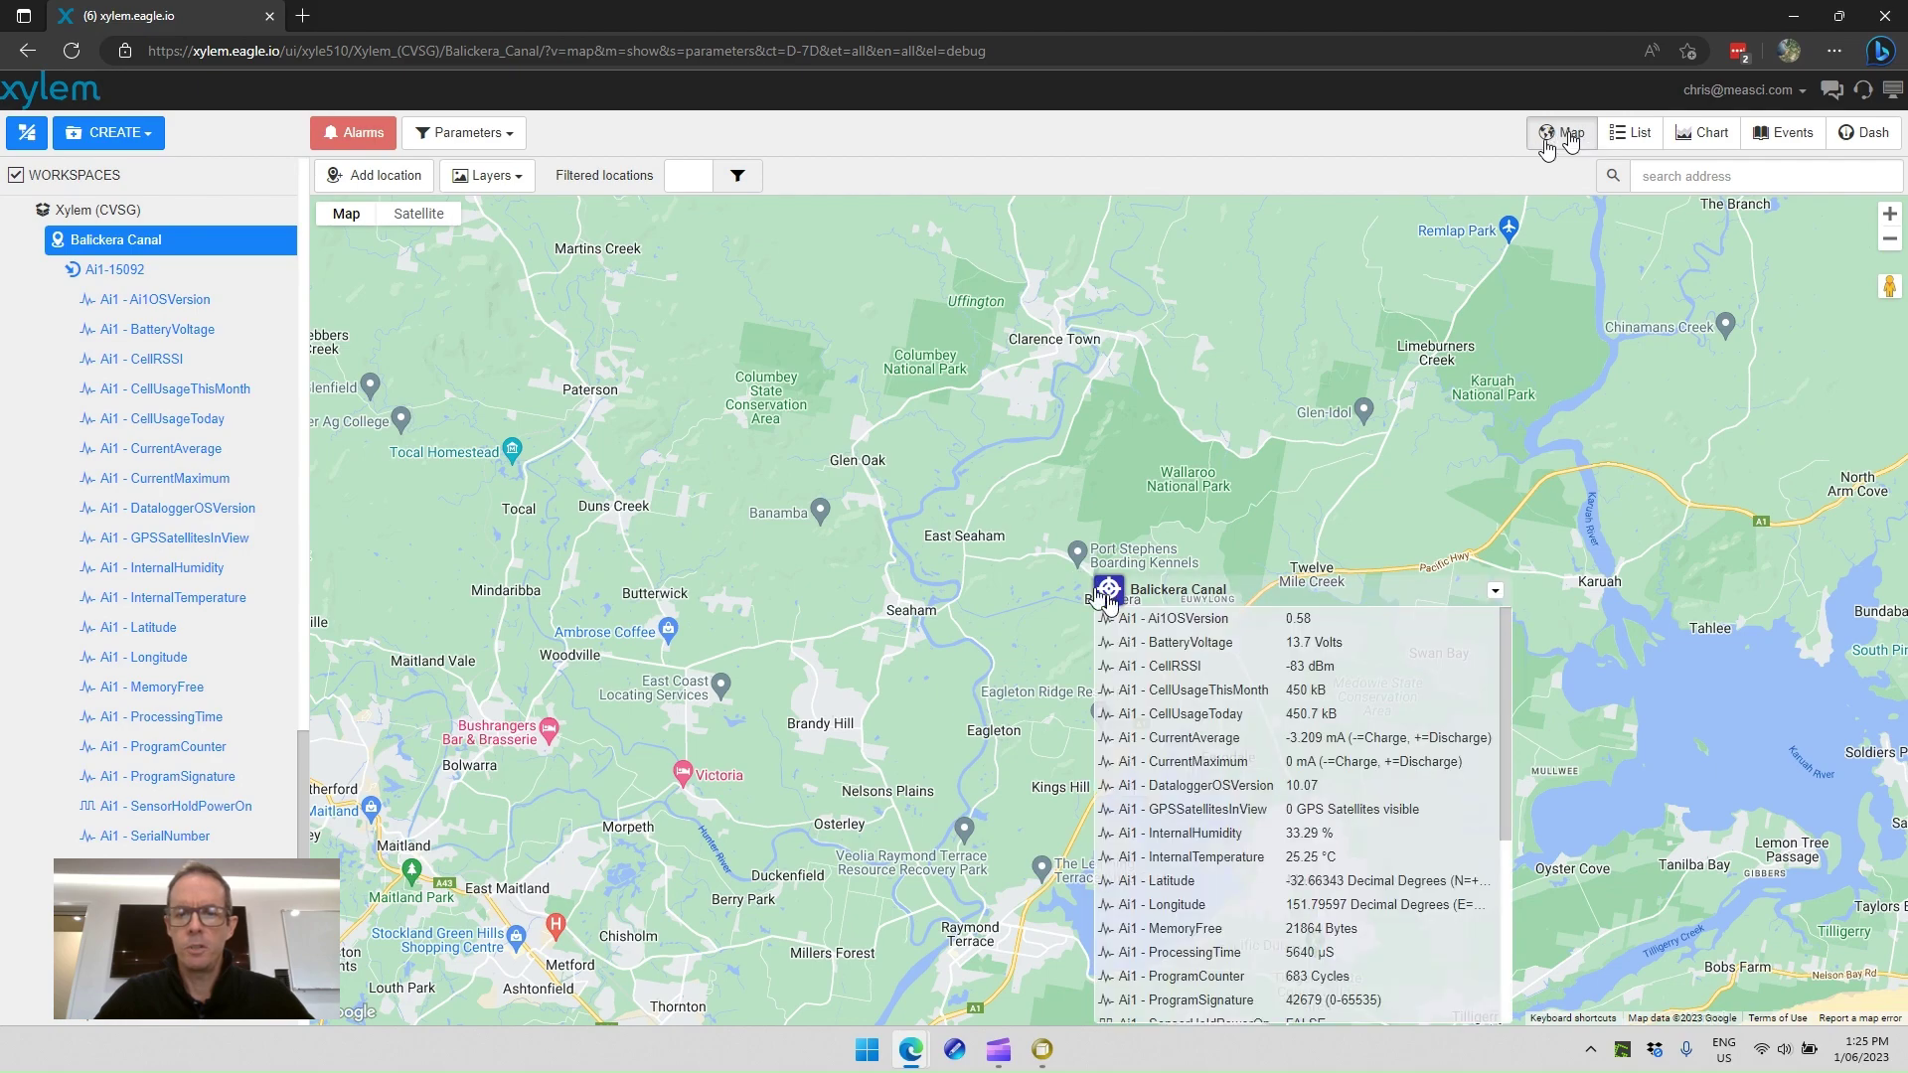
pyautogui.scroll(-2, 1156, 684)
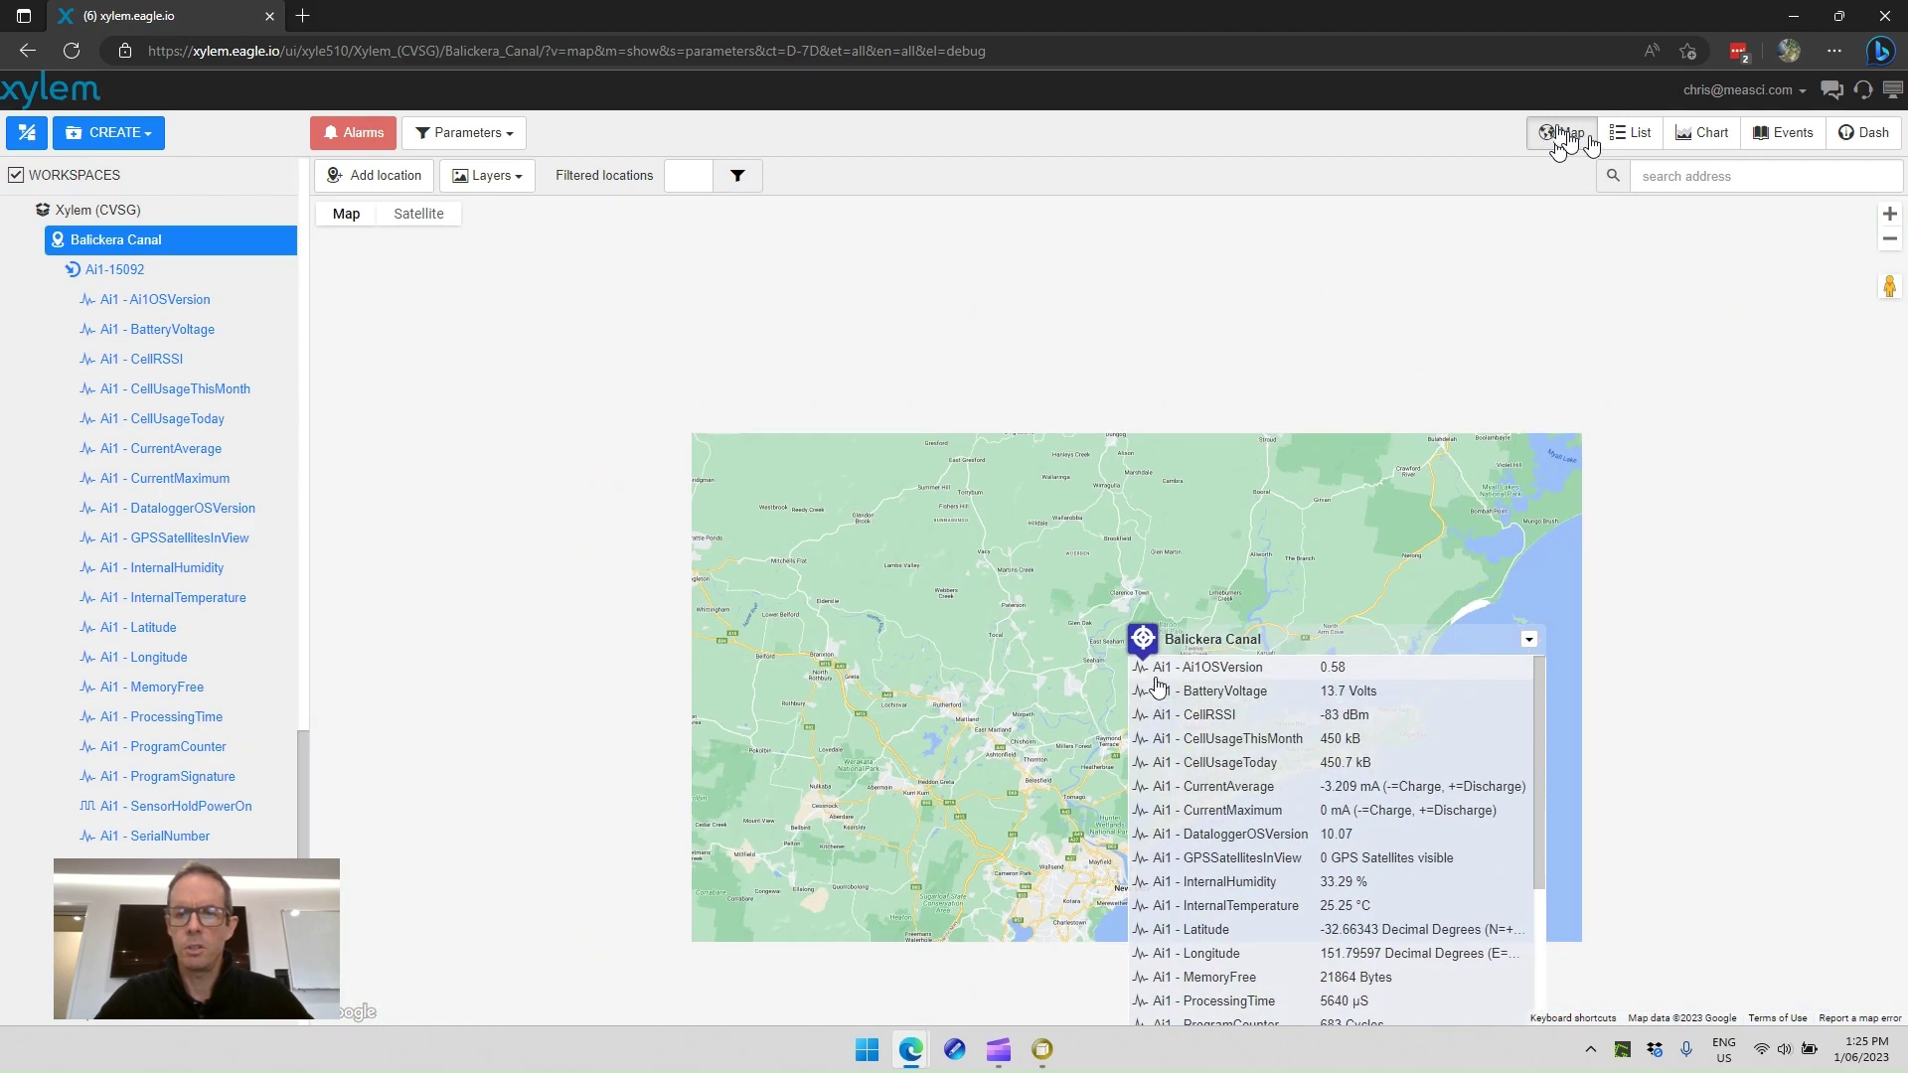
pyautogui.scroll(2, 1156, 684)
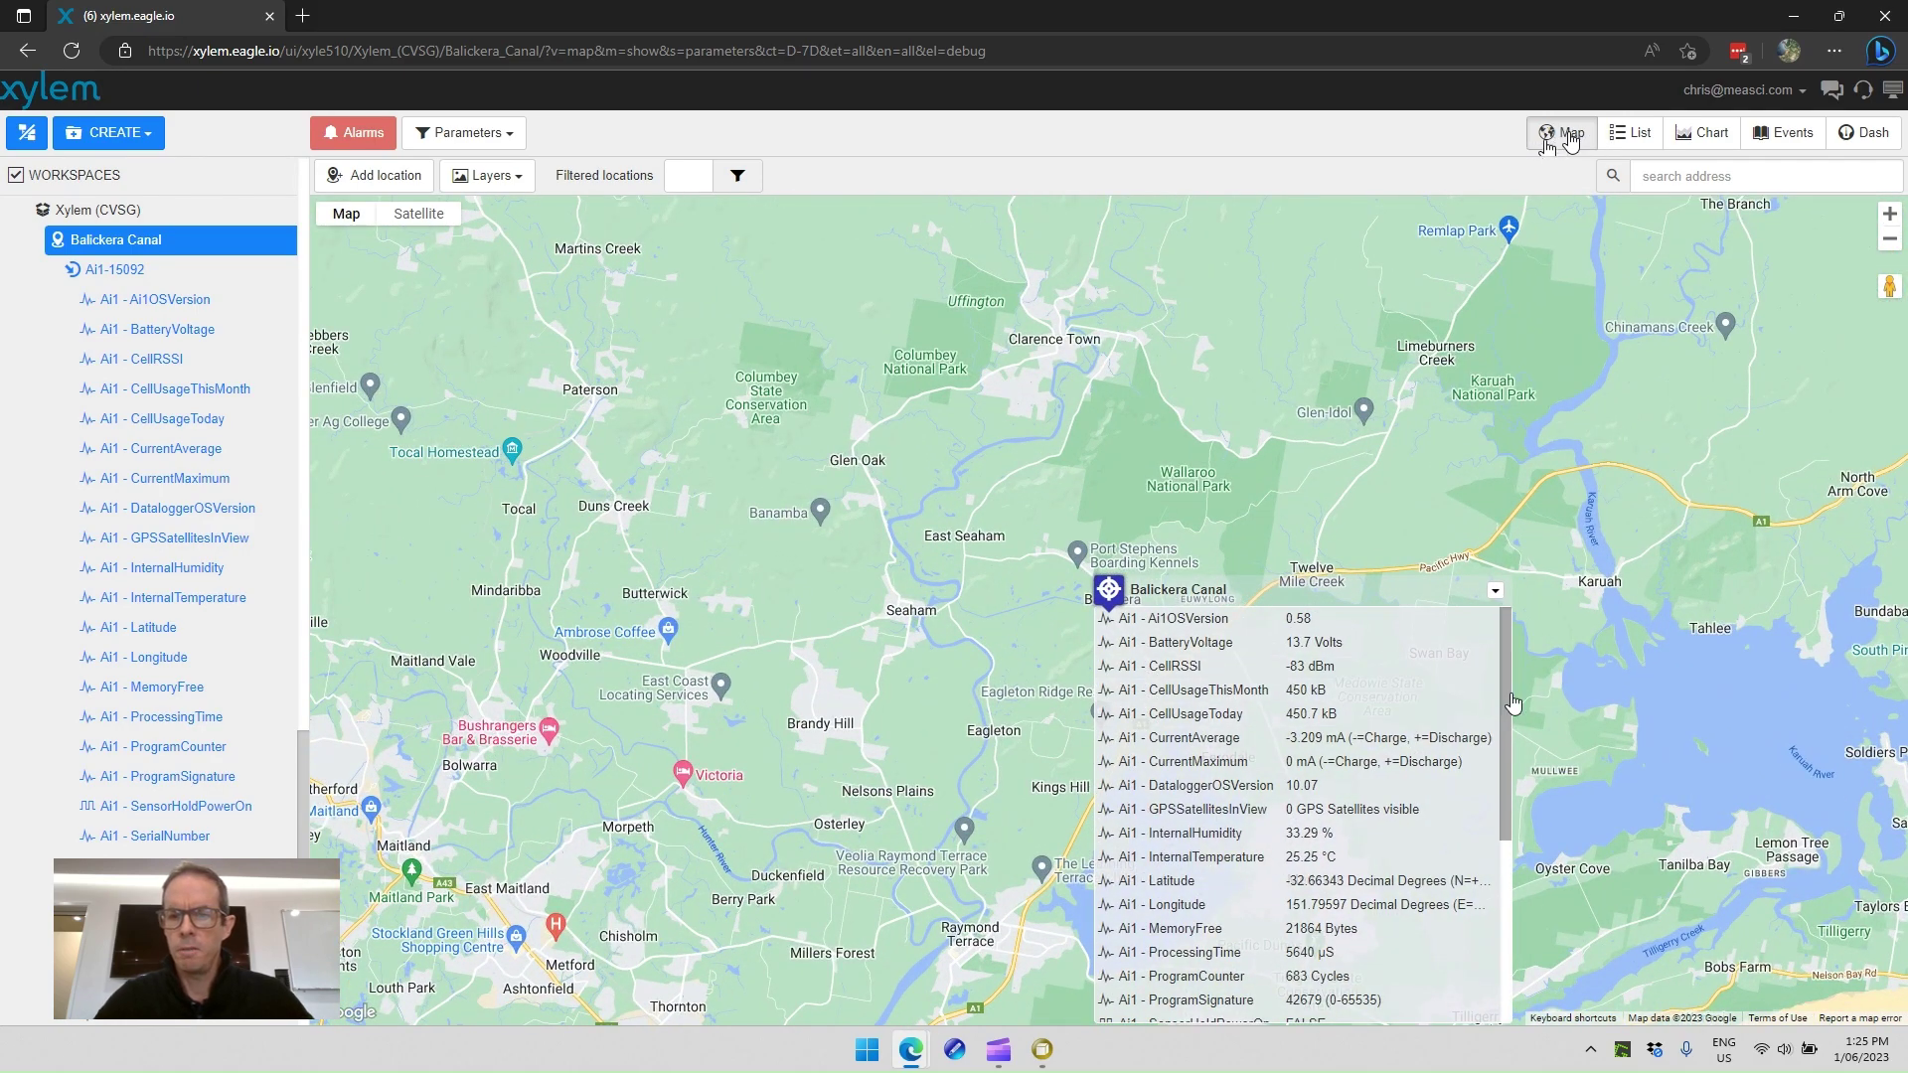
pyautogui.moveTo(1512, 703); pyautogui.dragTo(1517, 894)
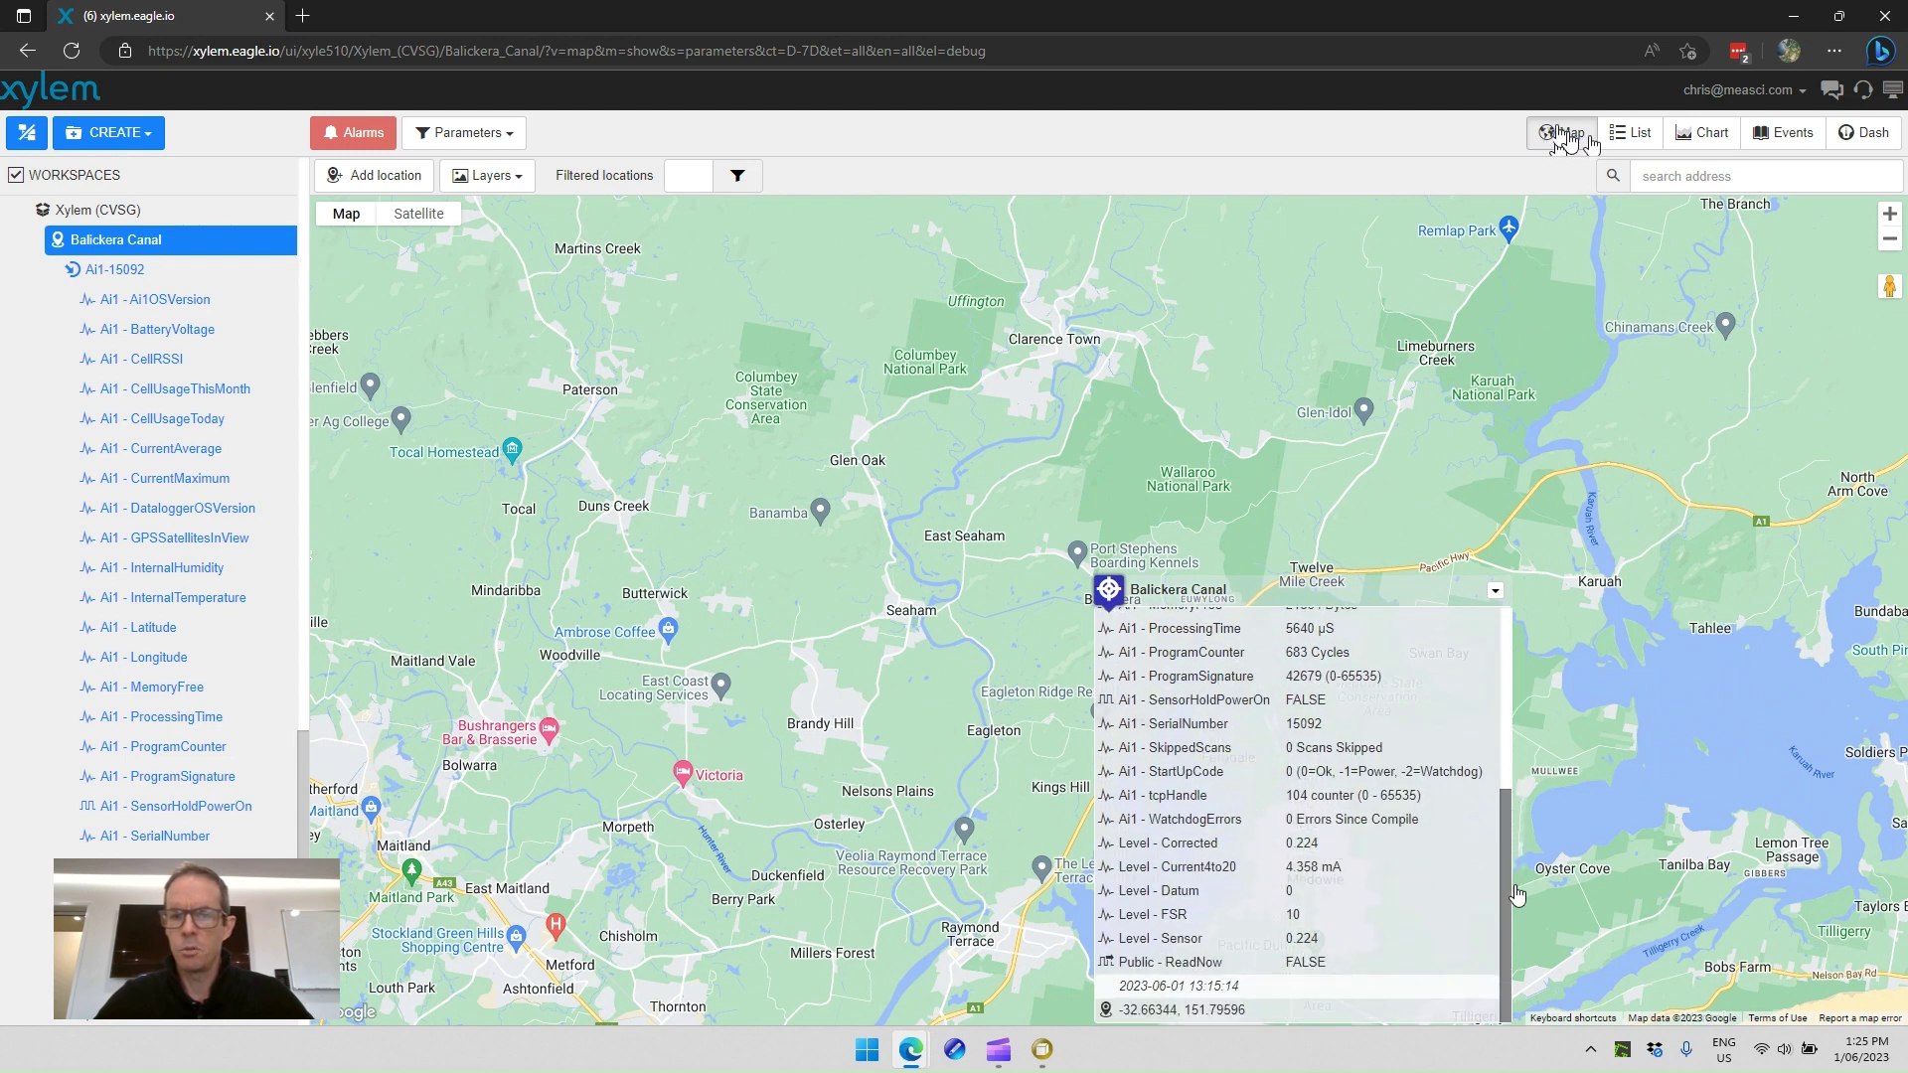
pyautogui.scroll(3, 1126, 636)
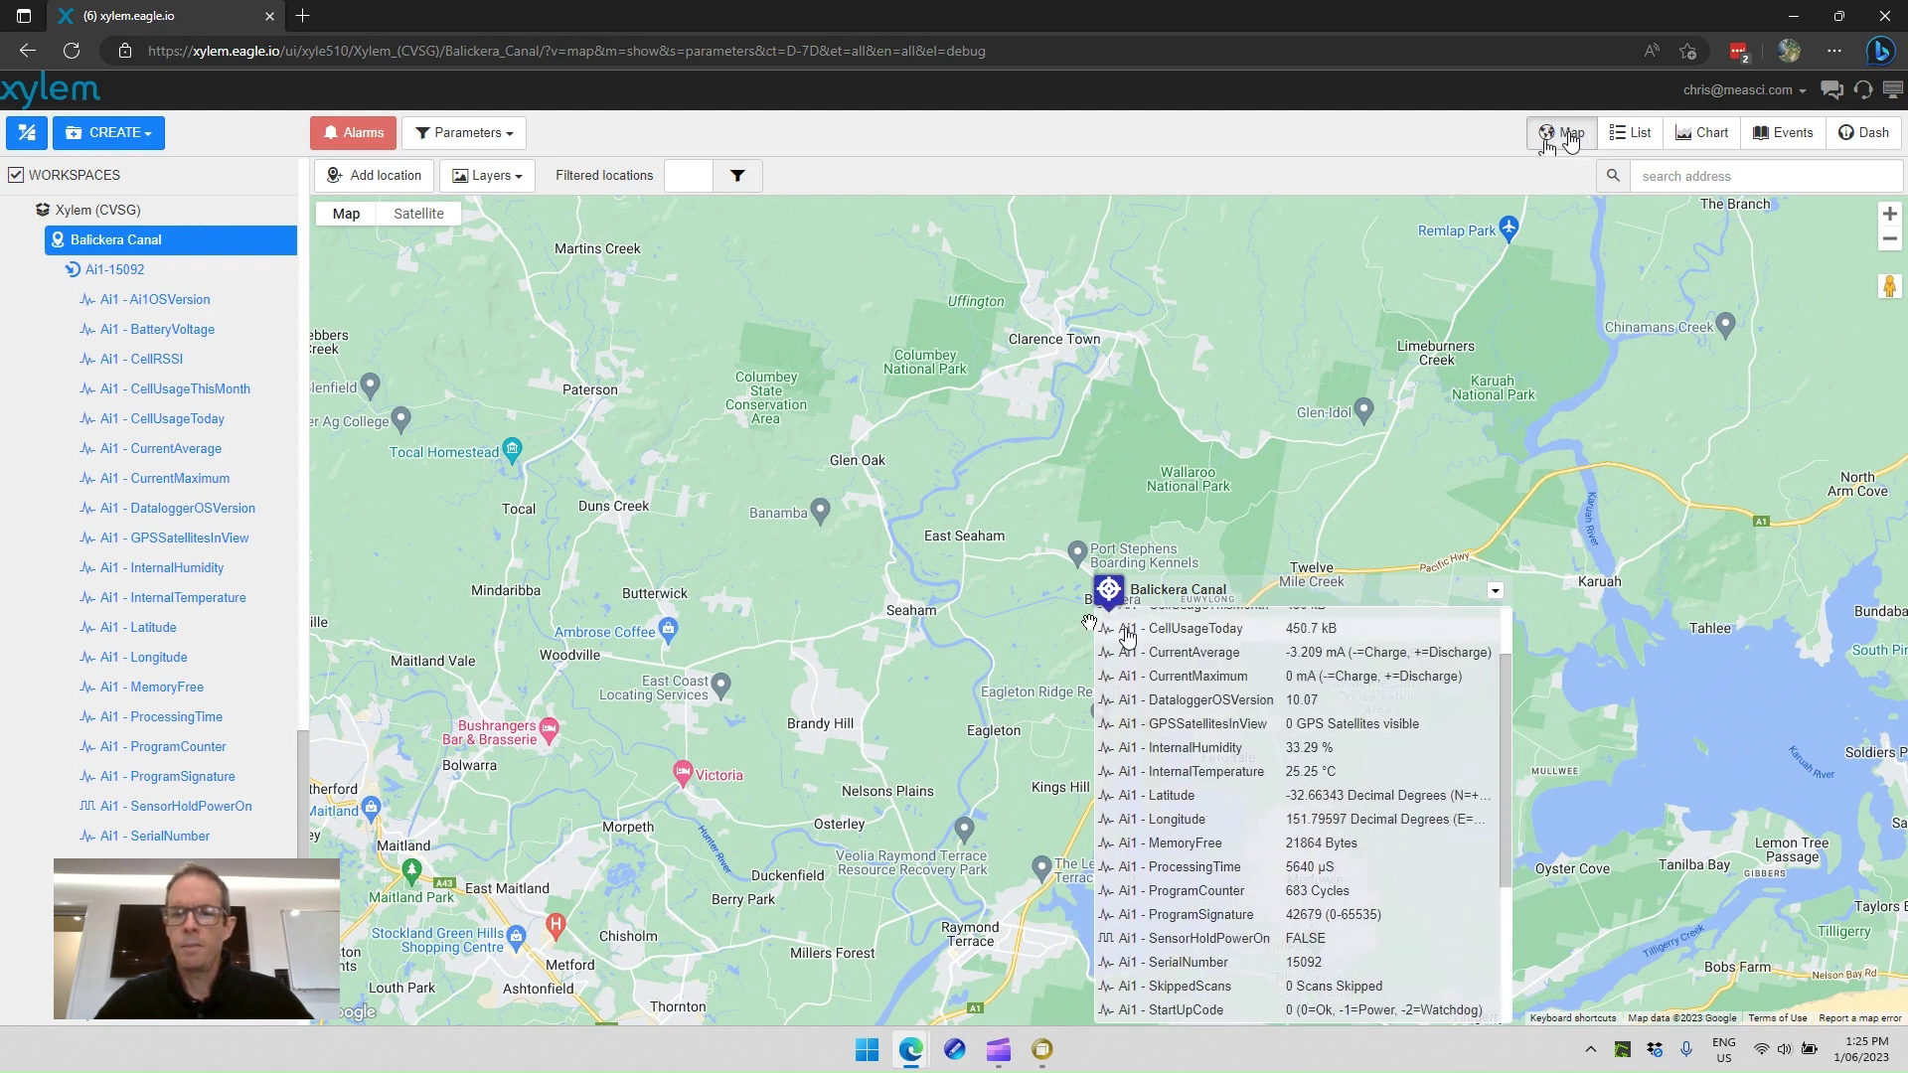
pyautogui.moveTo(1105, 609)
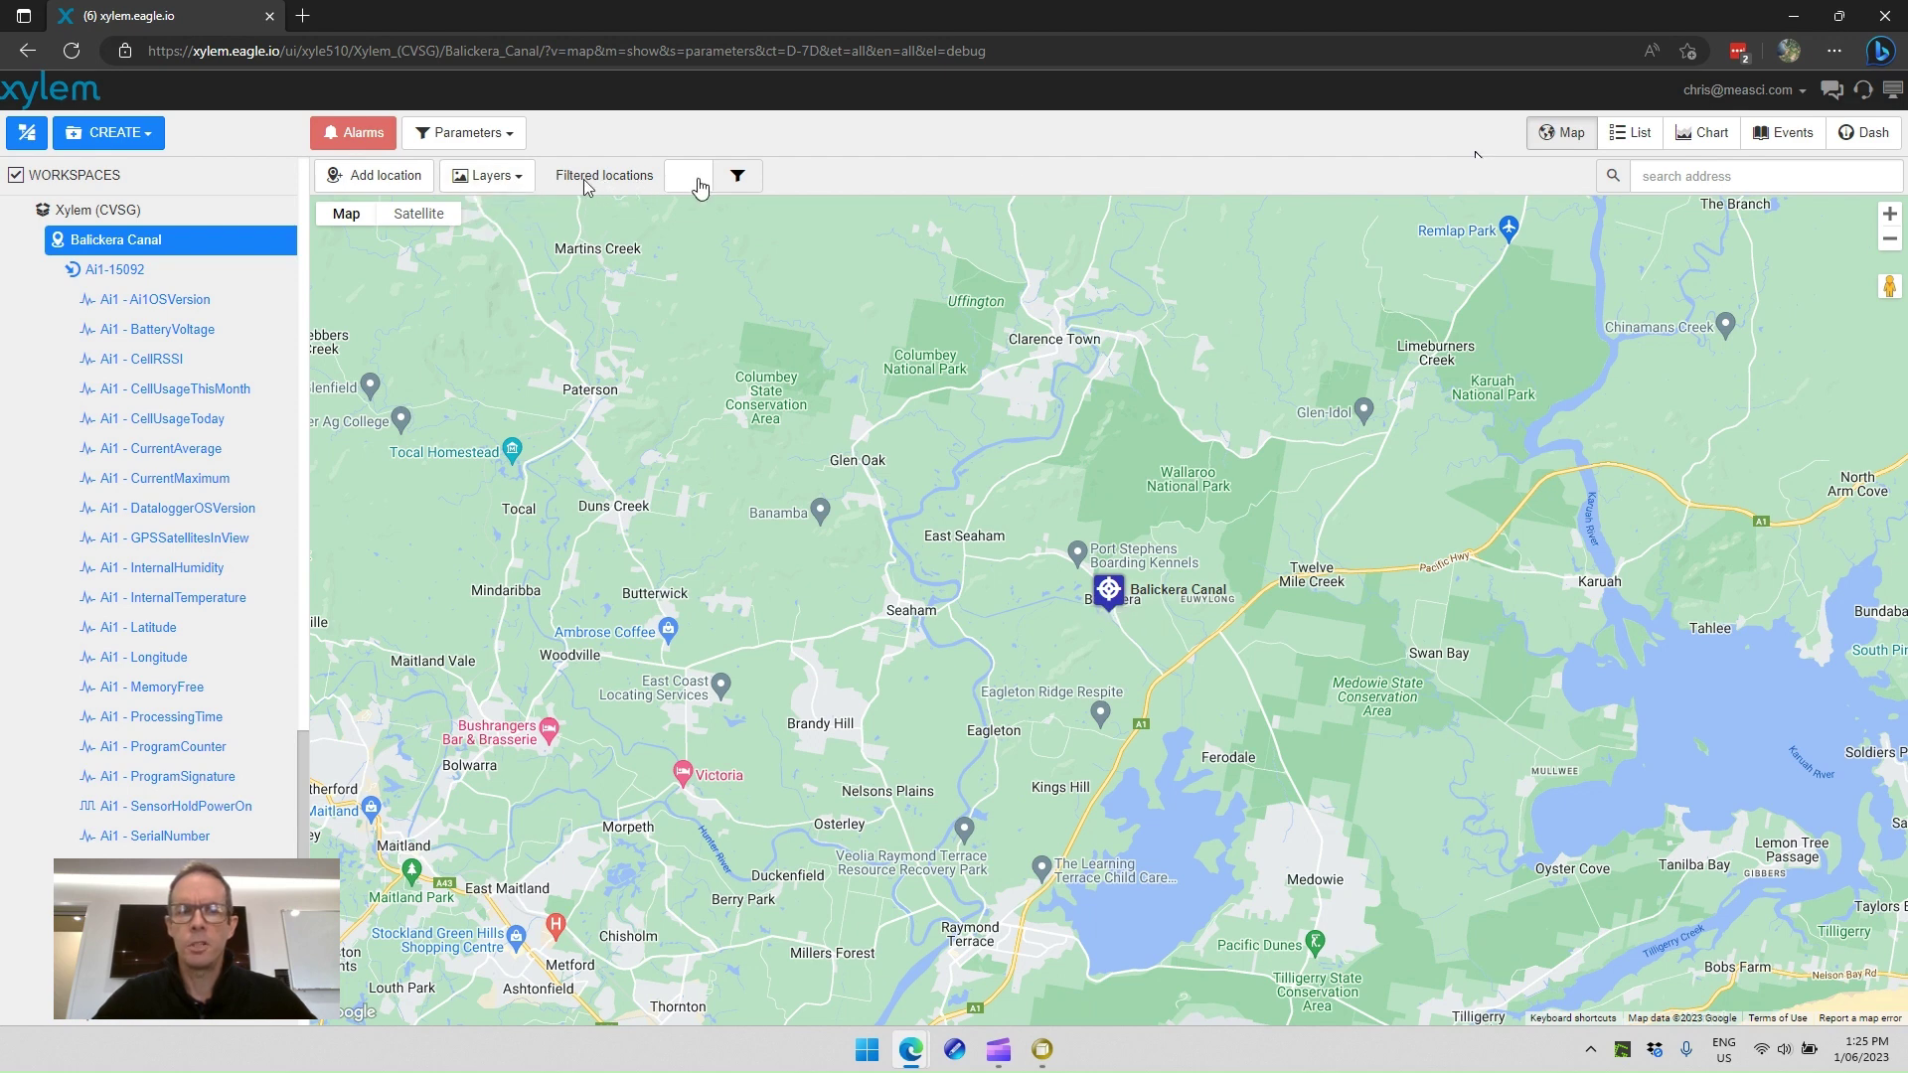
# Step: Show satellite imagery and inspect the Balickera Canal marker's position beside the canal up close
pyautogui.click(418, 214)
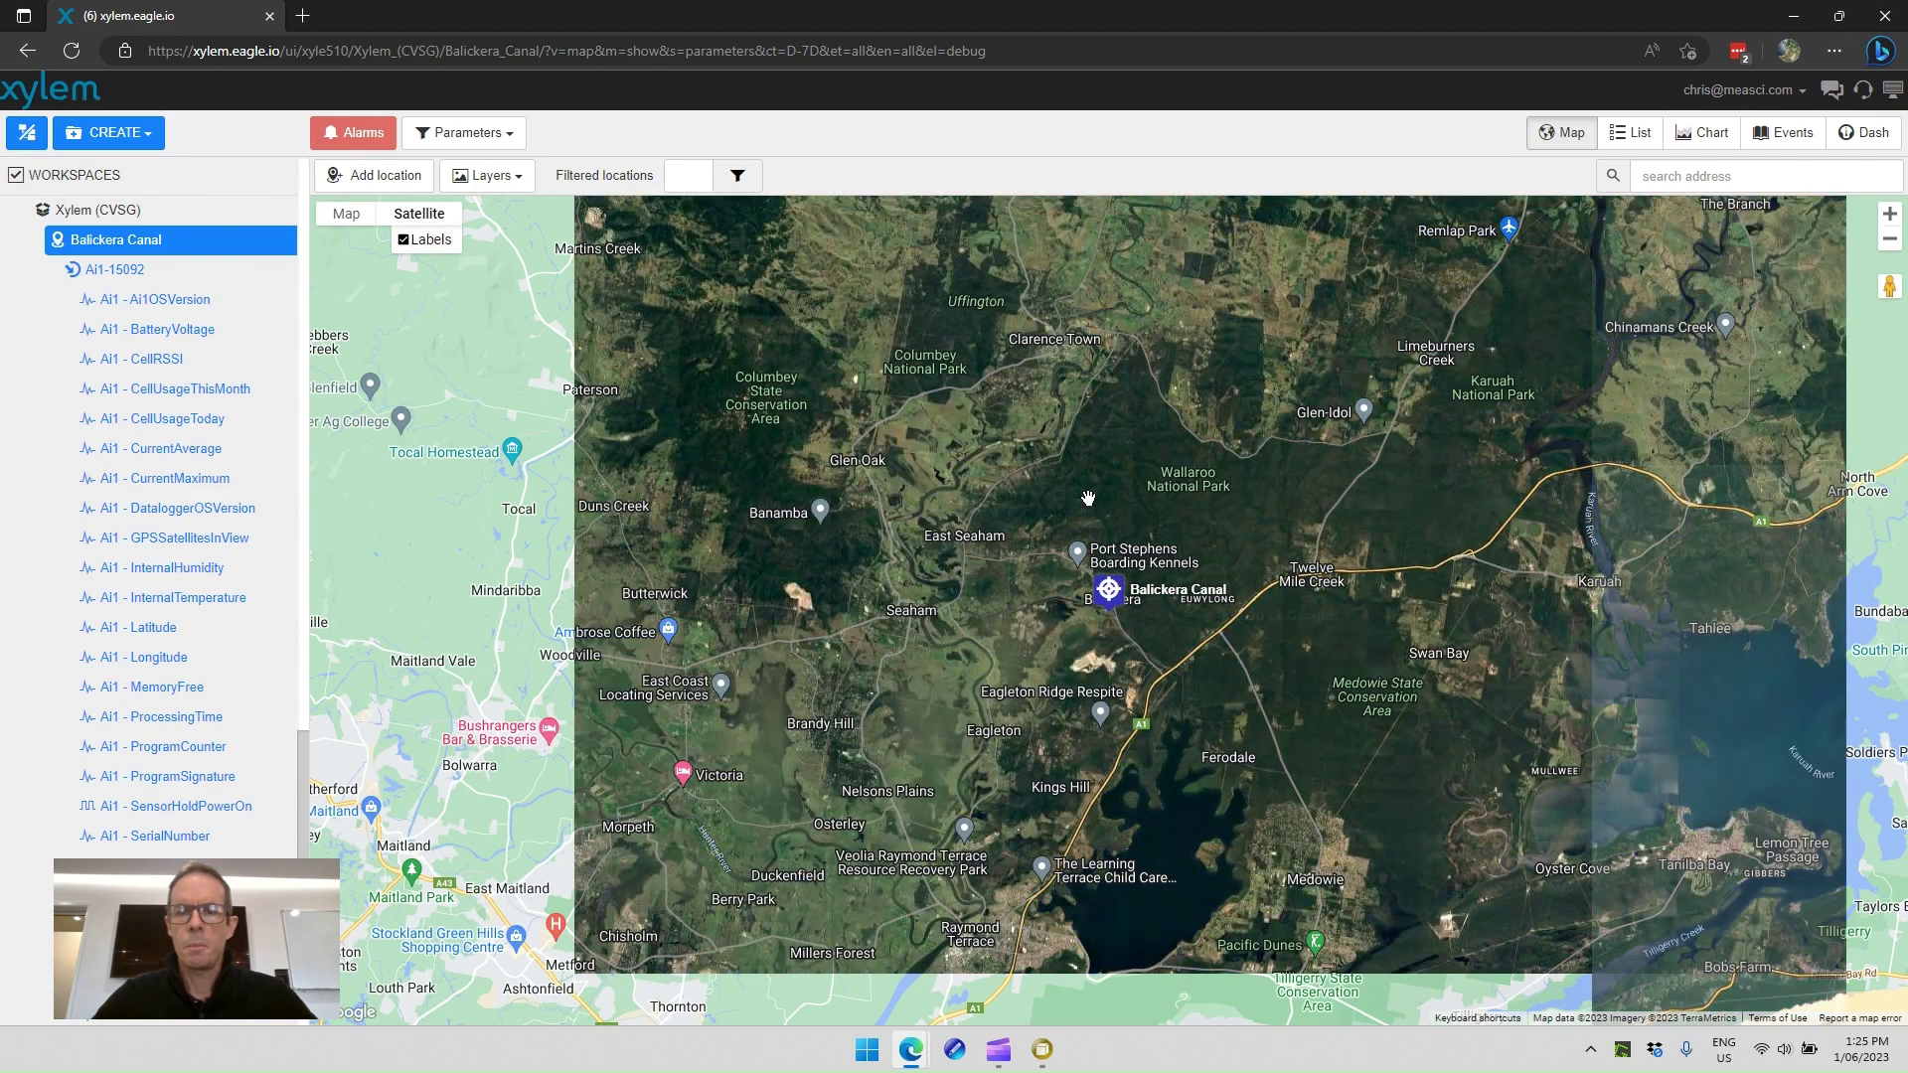
pyautogui.moveTo(1109, 591)
pyautogui.scroll(5, 1111, 624)
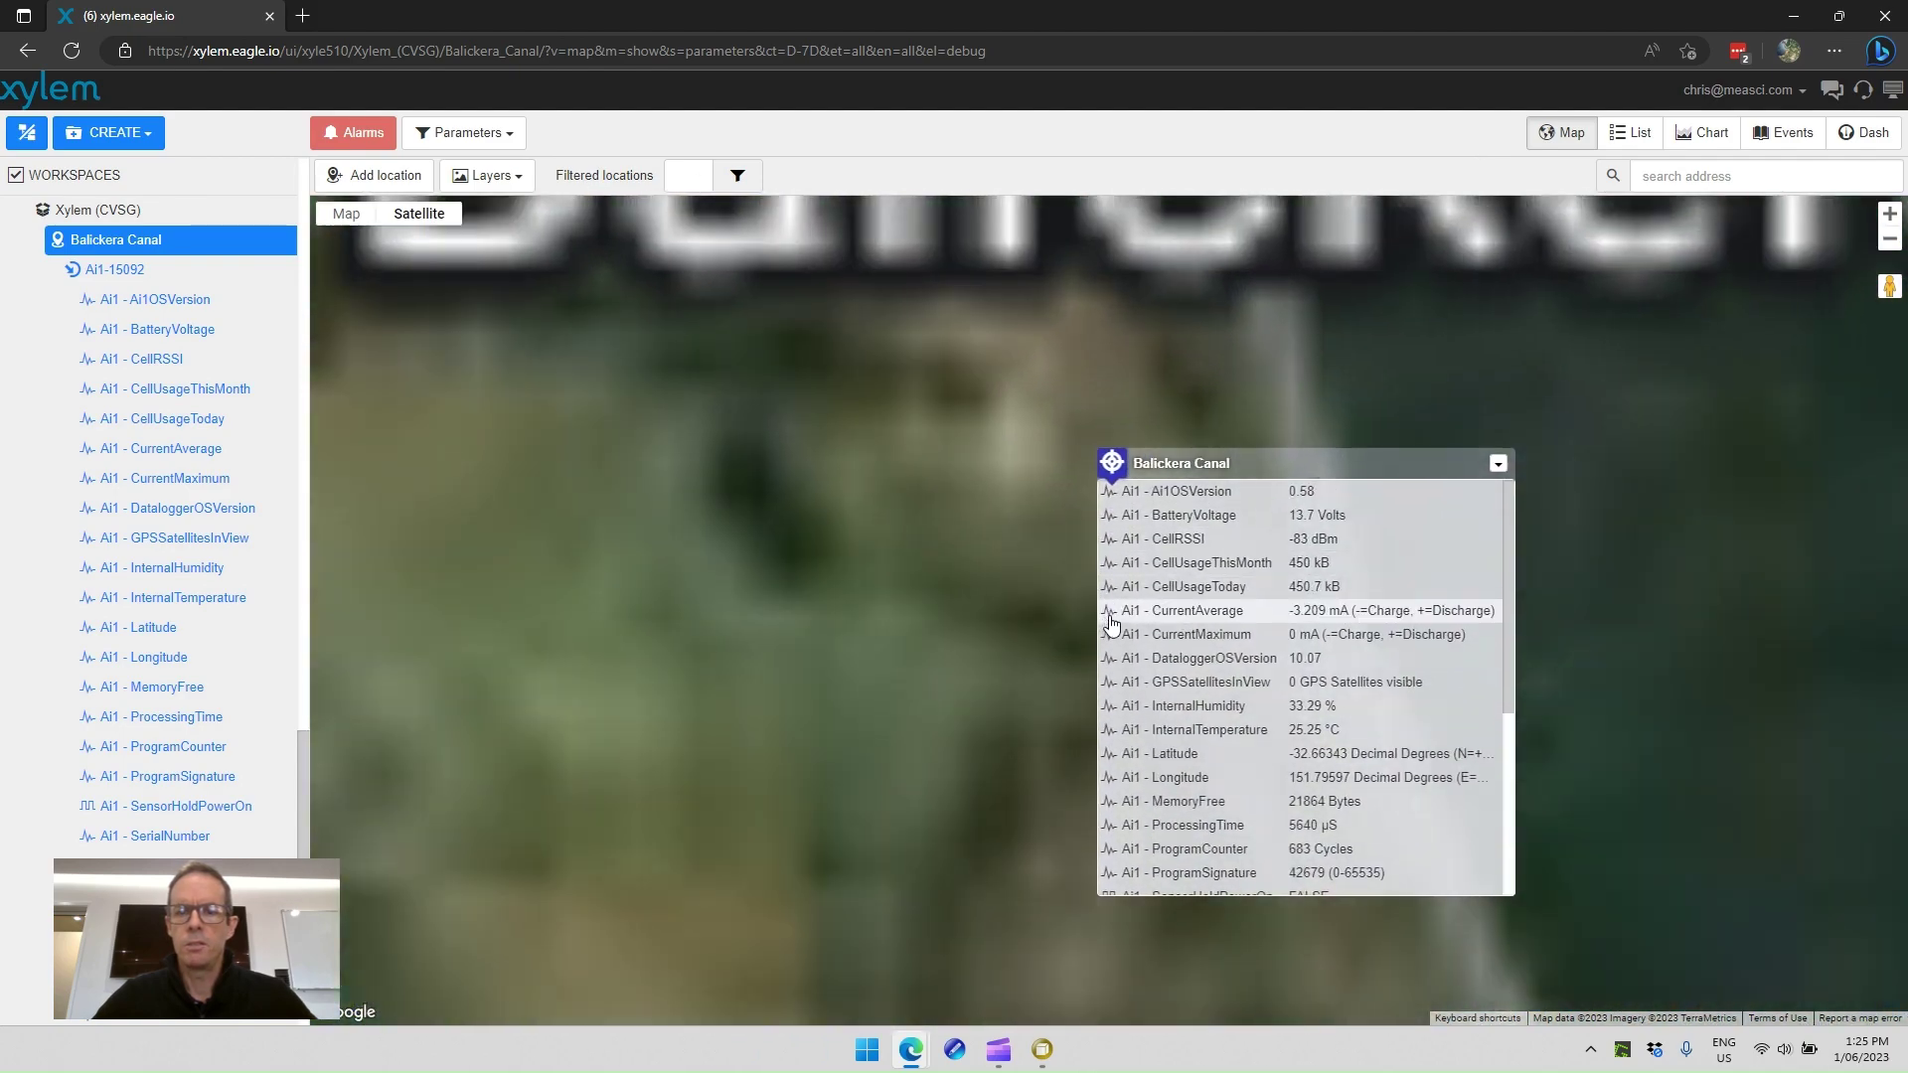
pyautogui.scroll(3, 1117, 314)
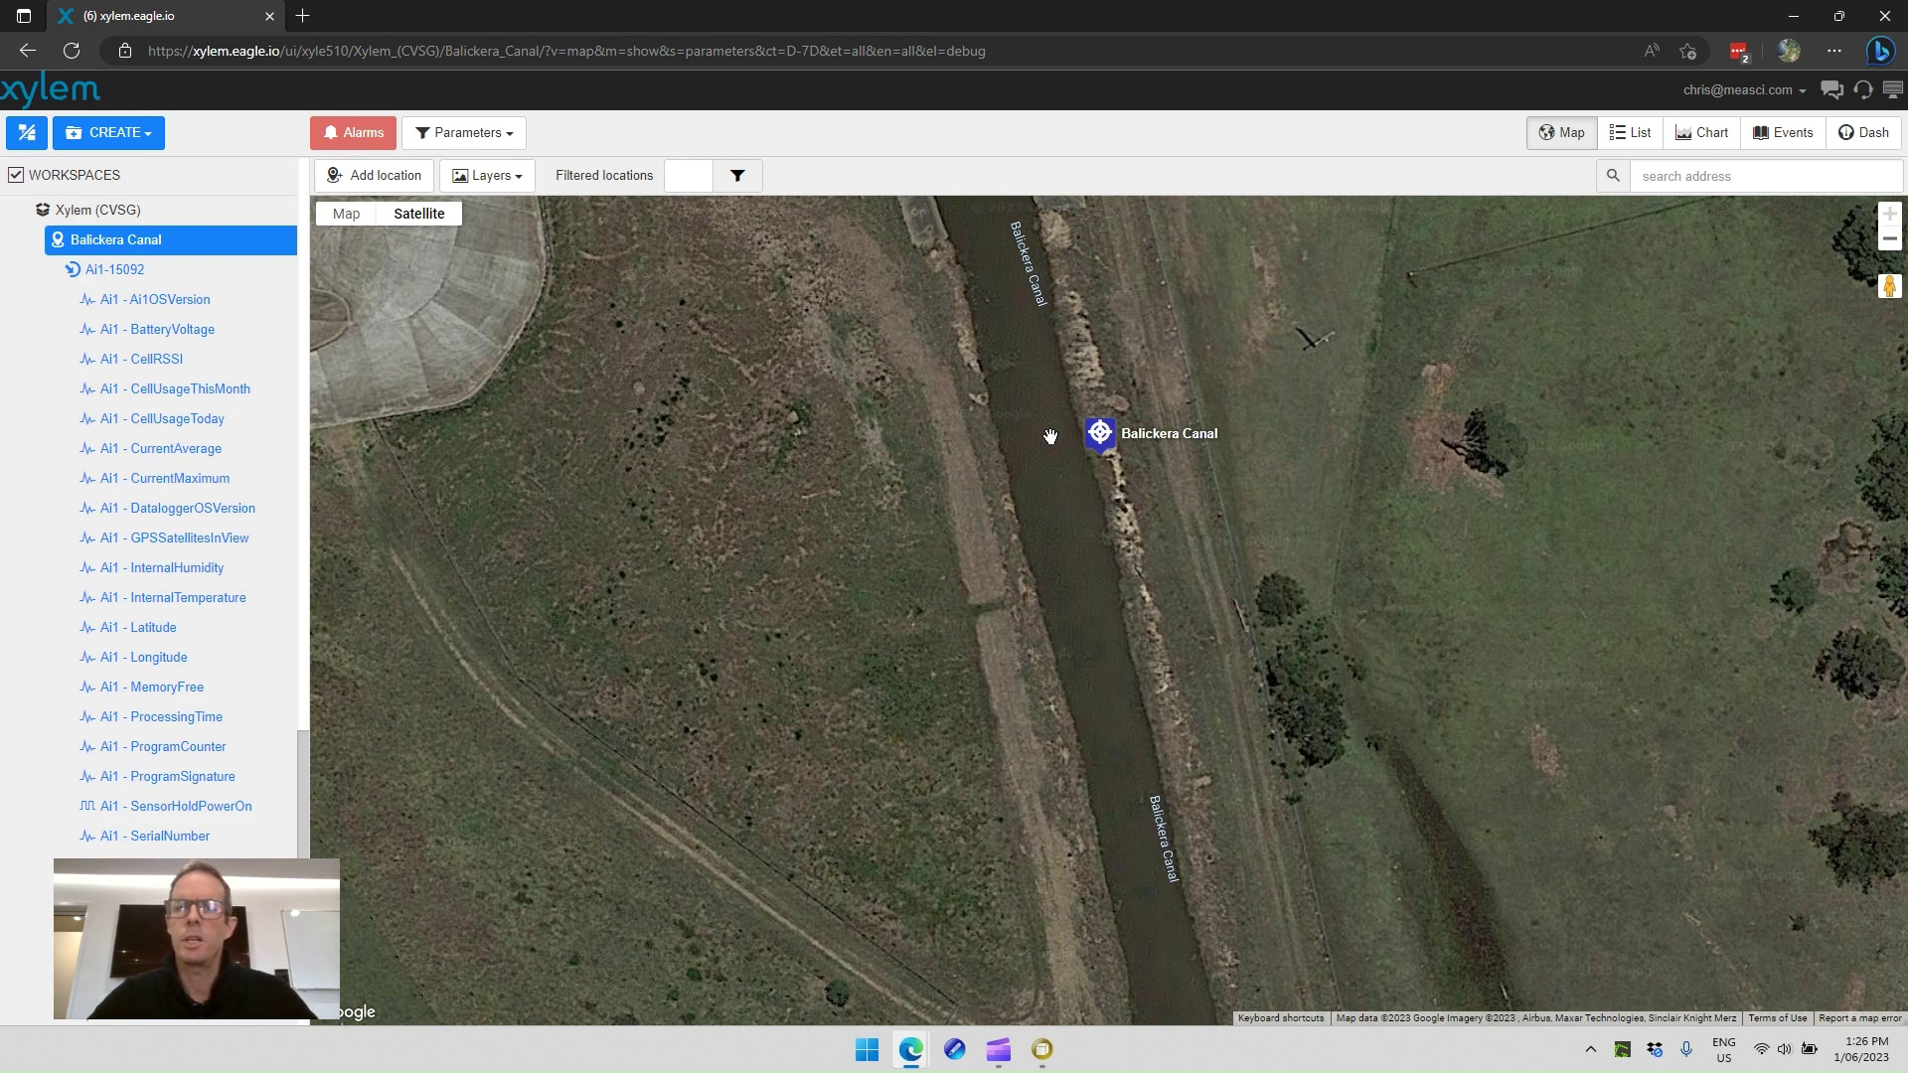
# Step: Review the values, states and latest data times of all Balickera Canal parameters in the list view
pyautogui.click(1629, 137)
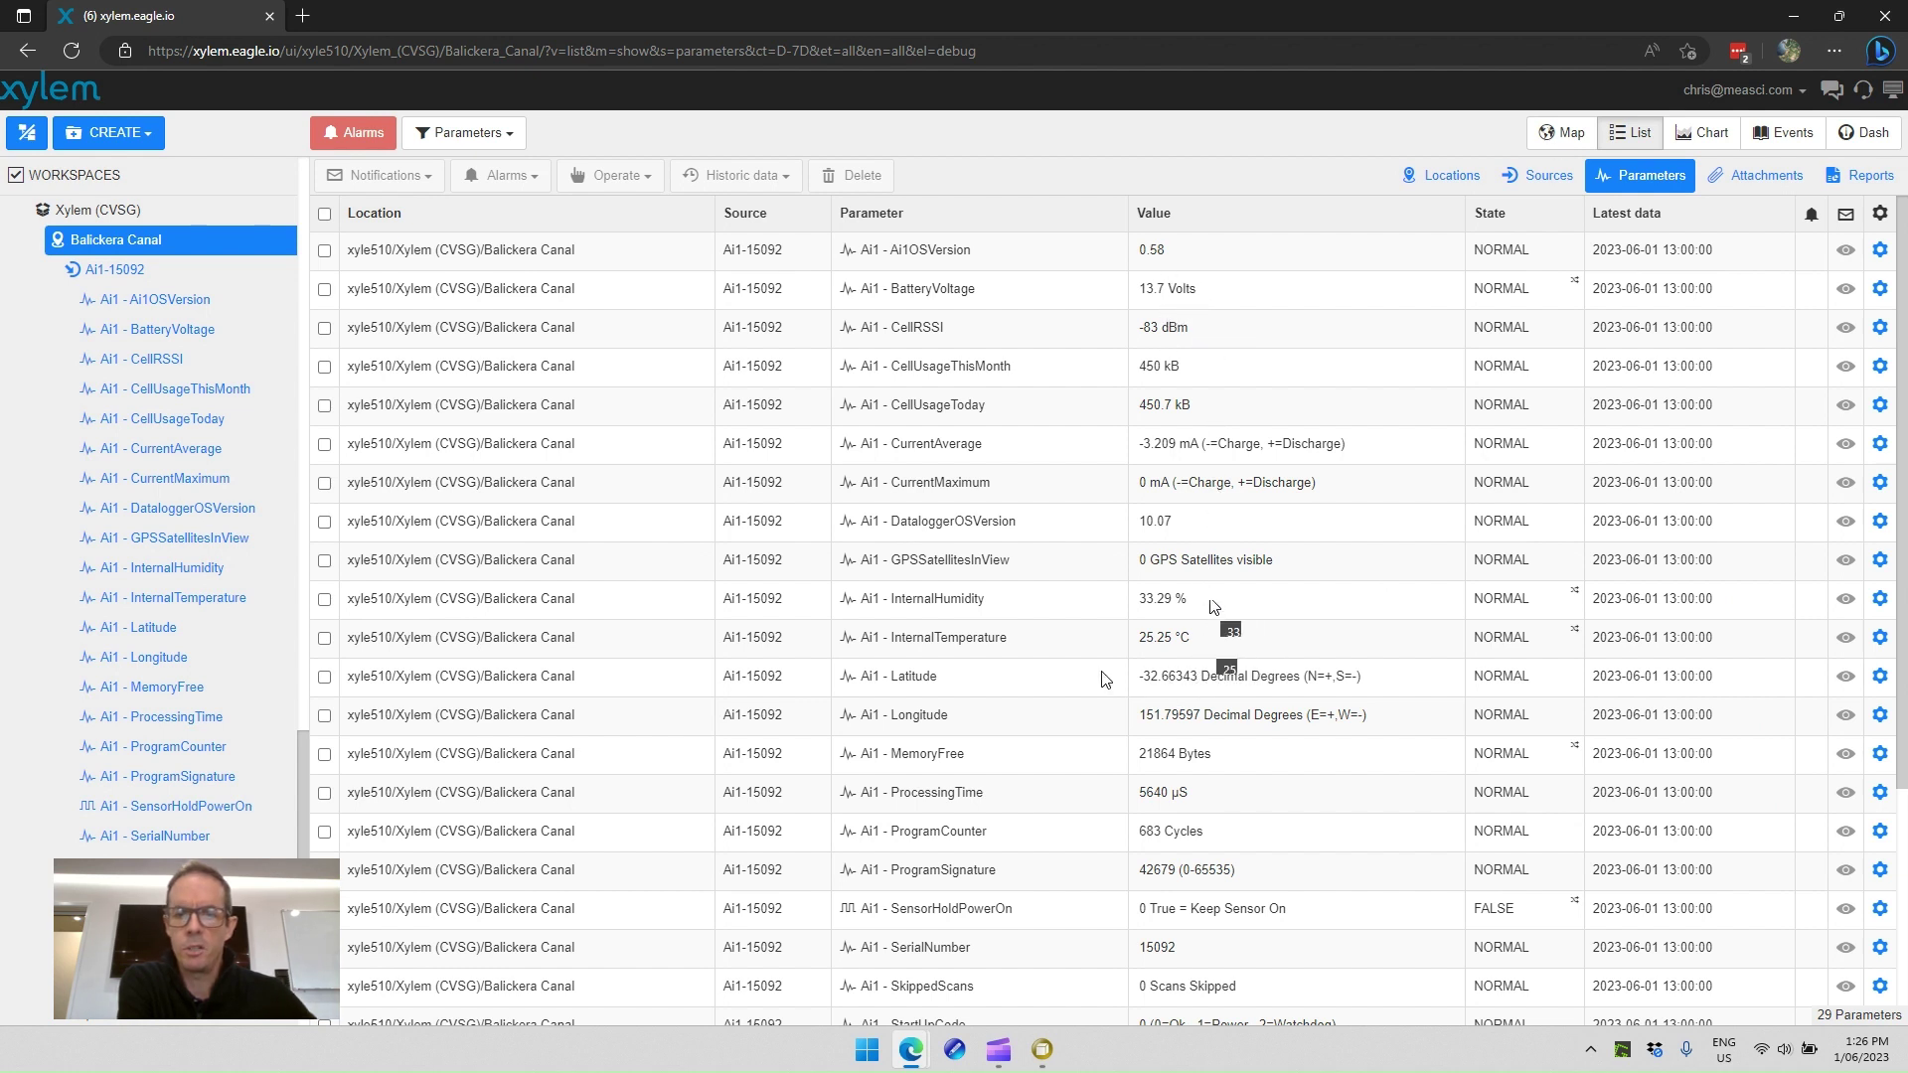
pyautogui.scroll(-3, 1081, 780)
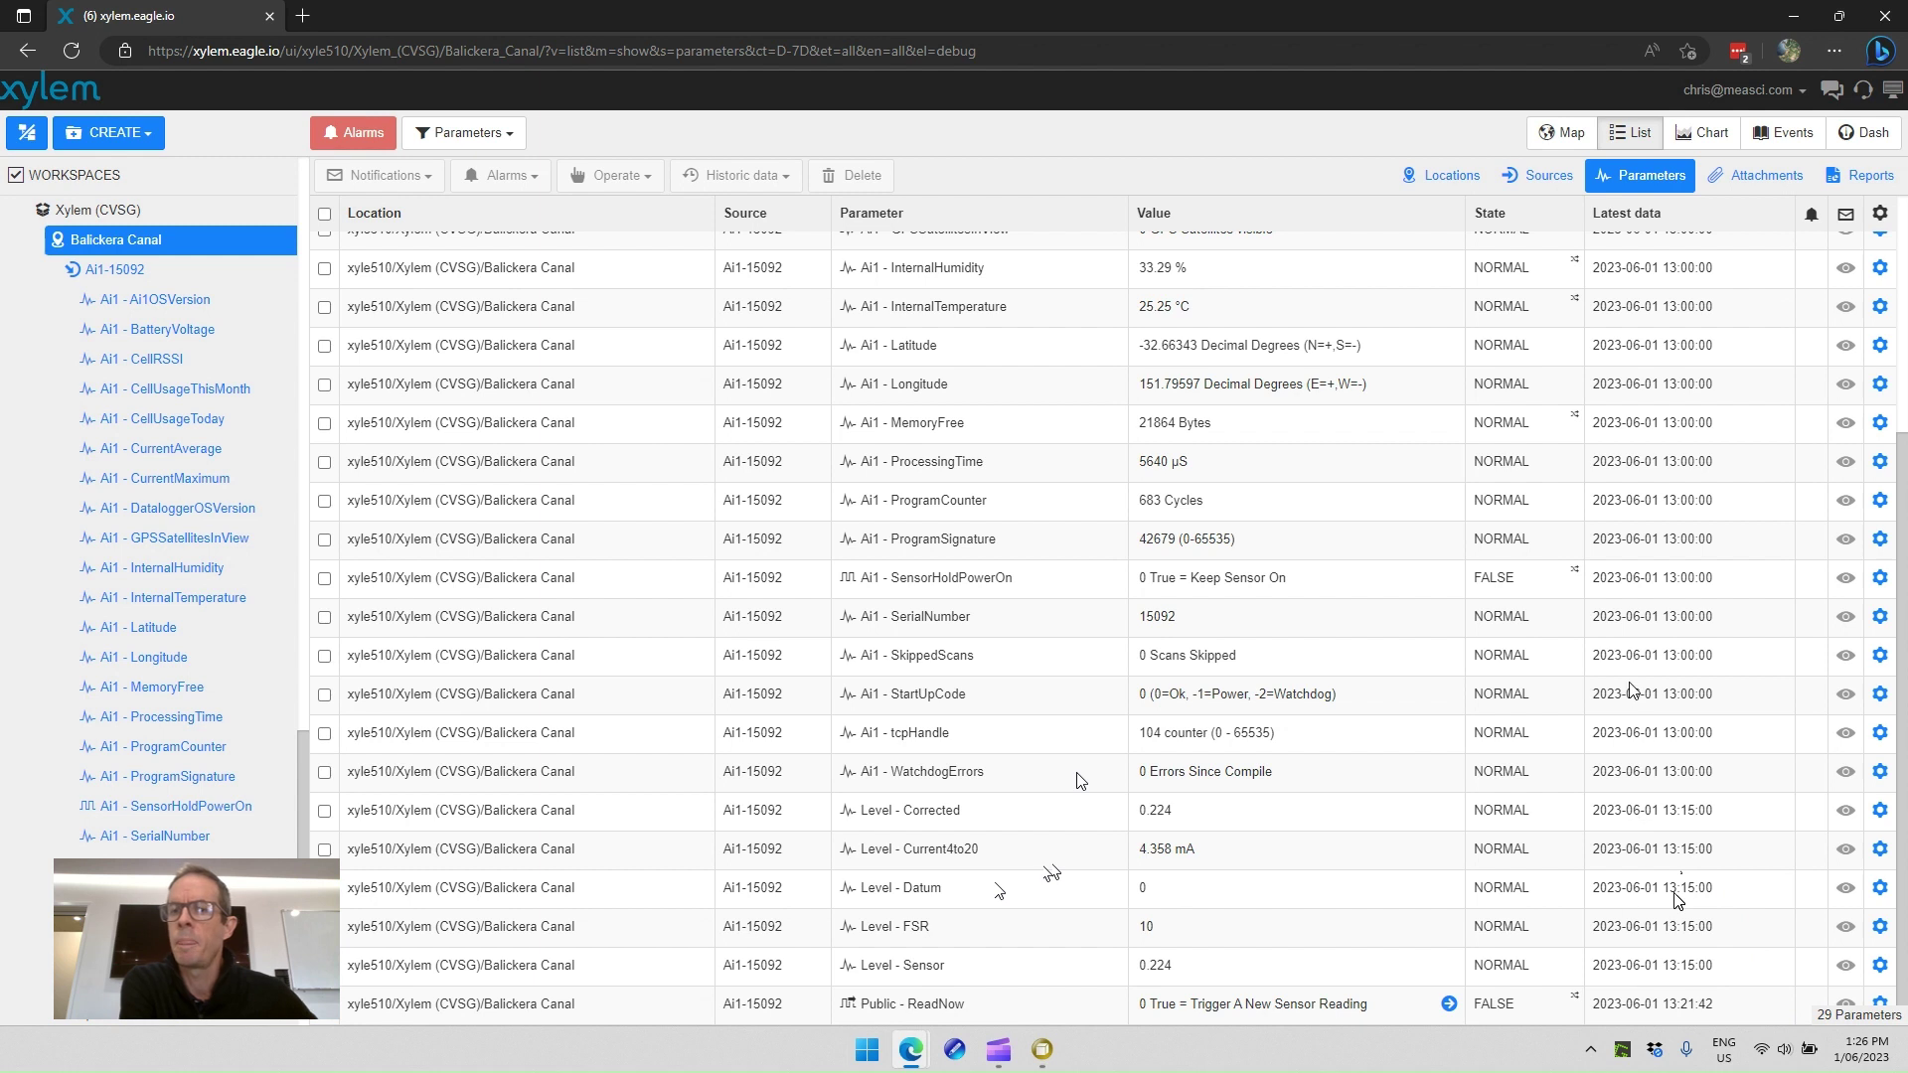
# Step: Chart the Balickera Canal parameters over 1 Month and increase the height of the charts
pyautogui.click(1695, 142)
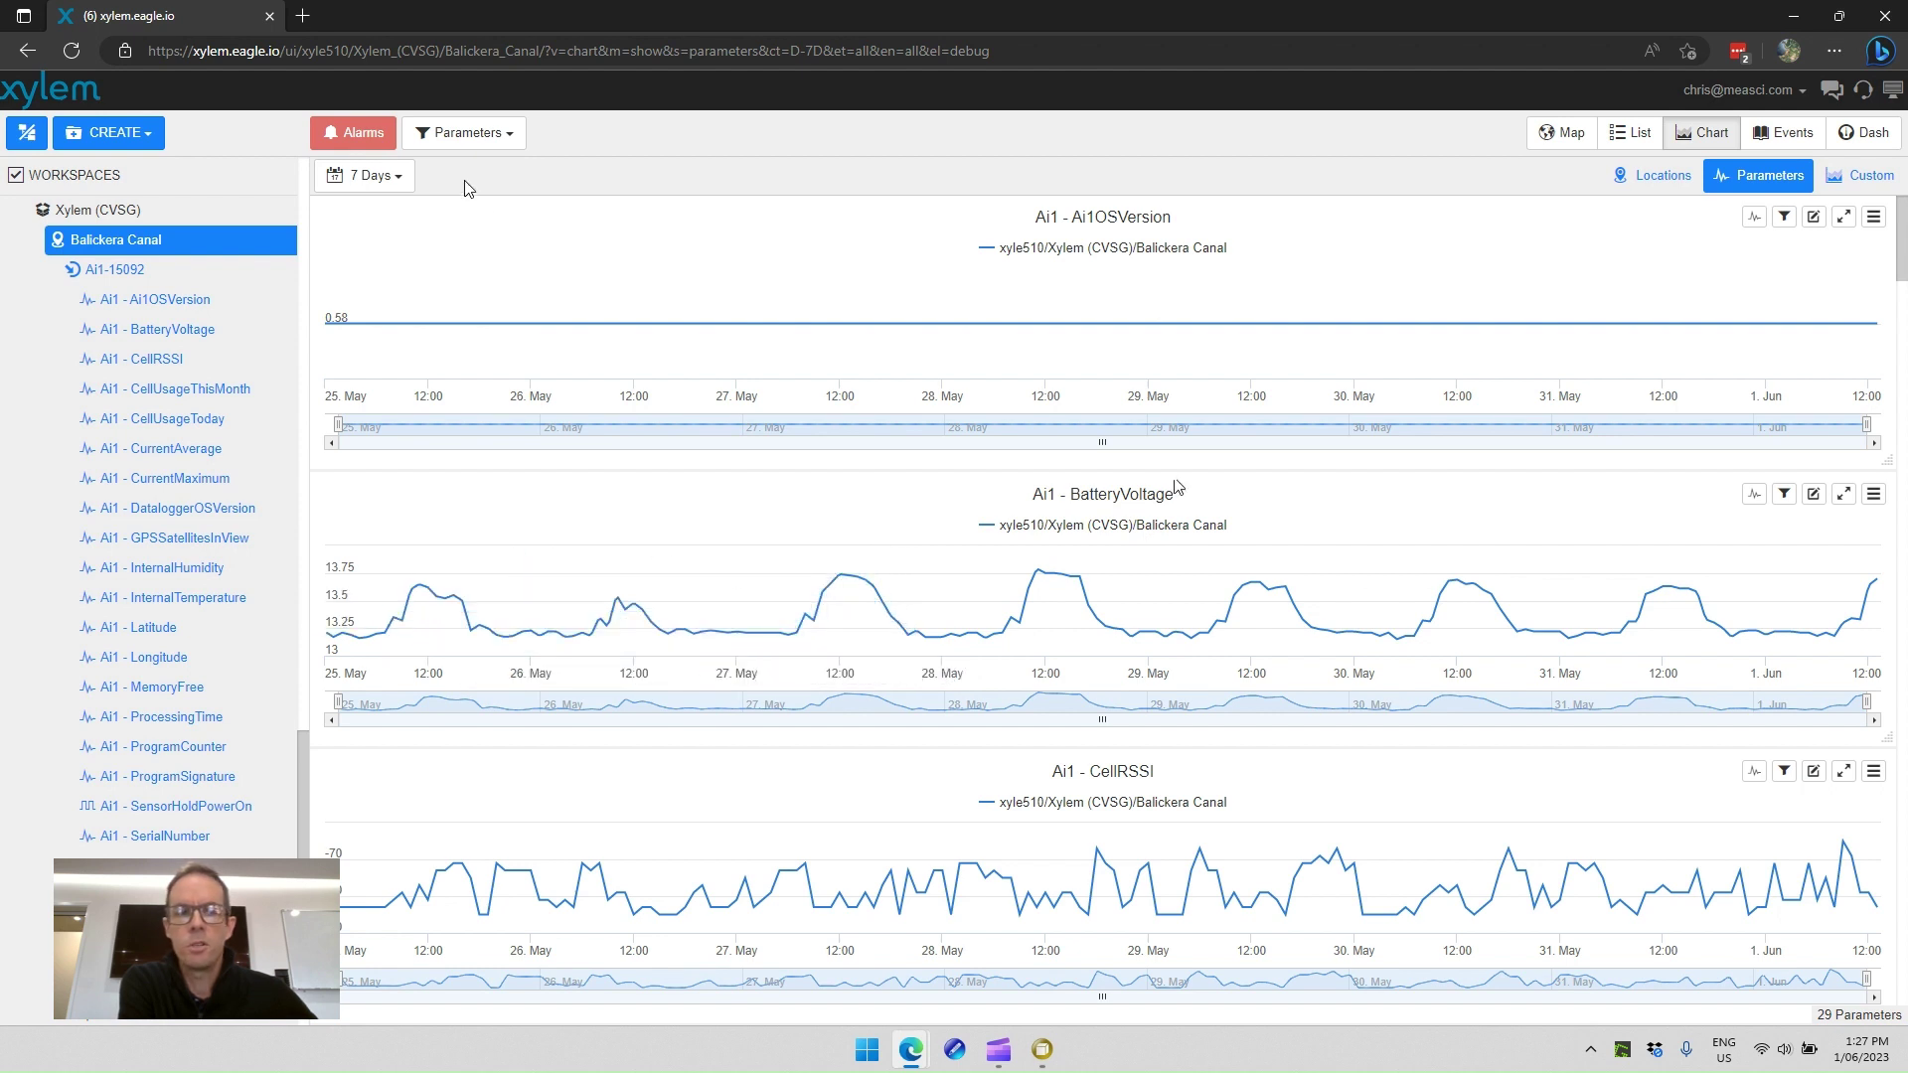
pyautogui.click(382, 179)
pyautogui.click(368, 312)
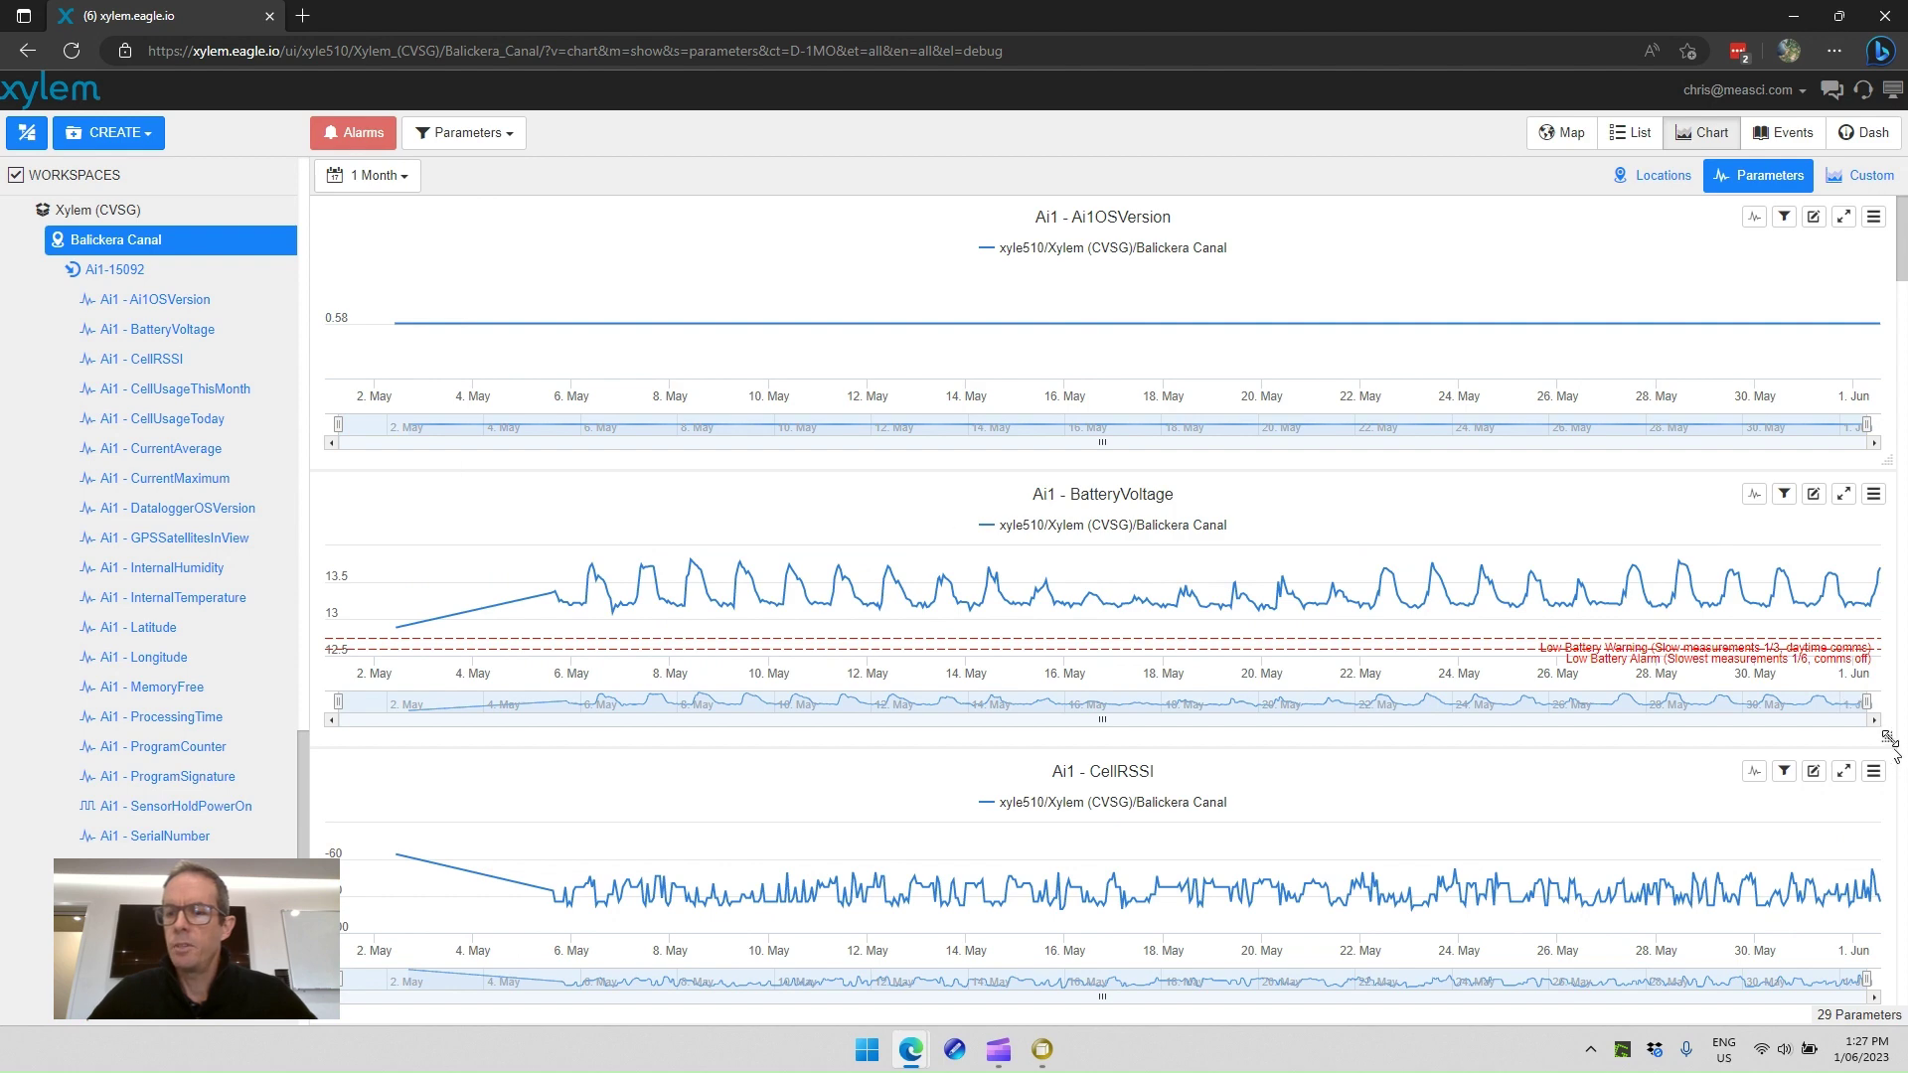
pyautogui.moveTo(1888, 741); pyautogui.dragTo(1894, 901)
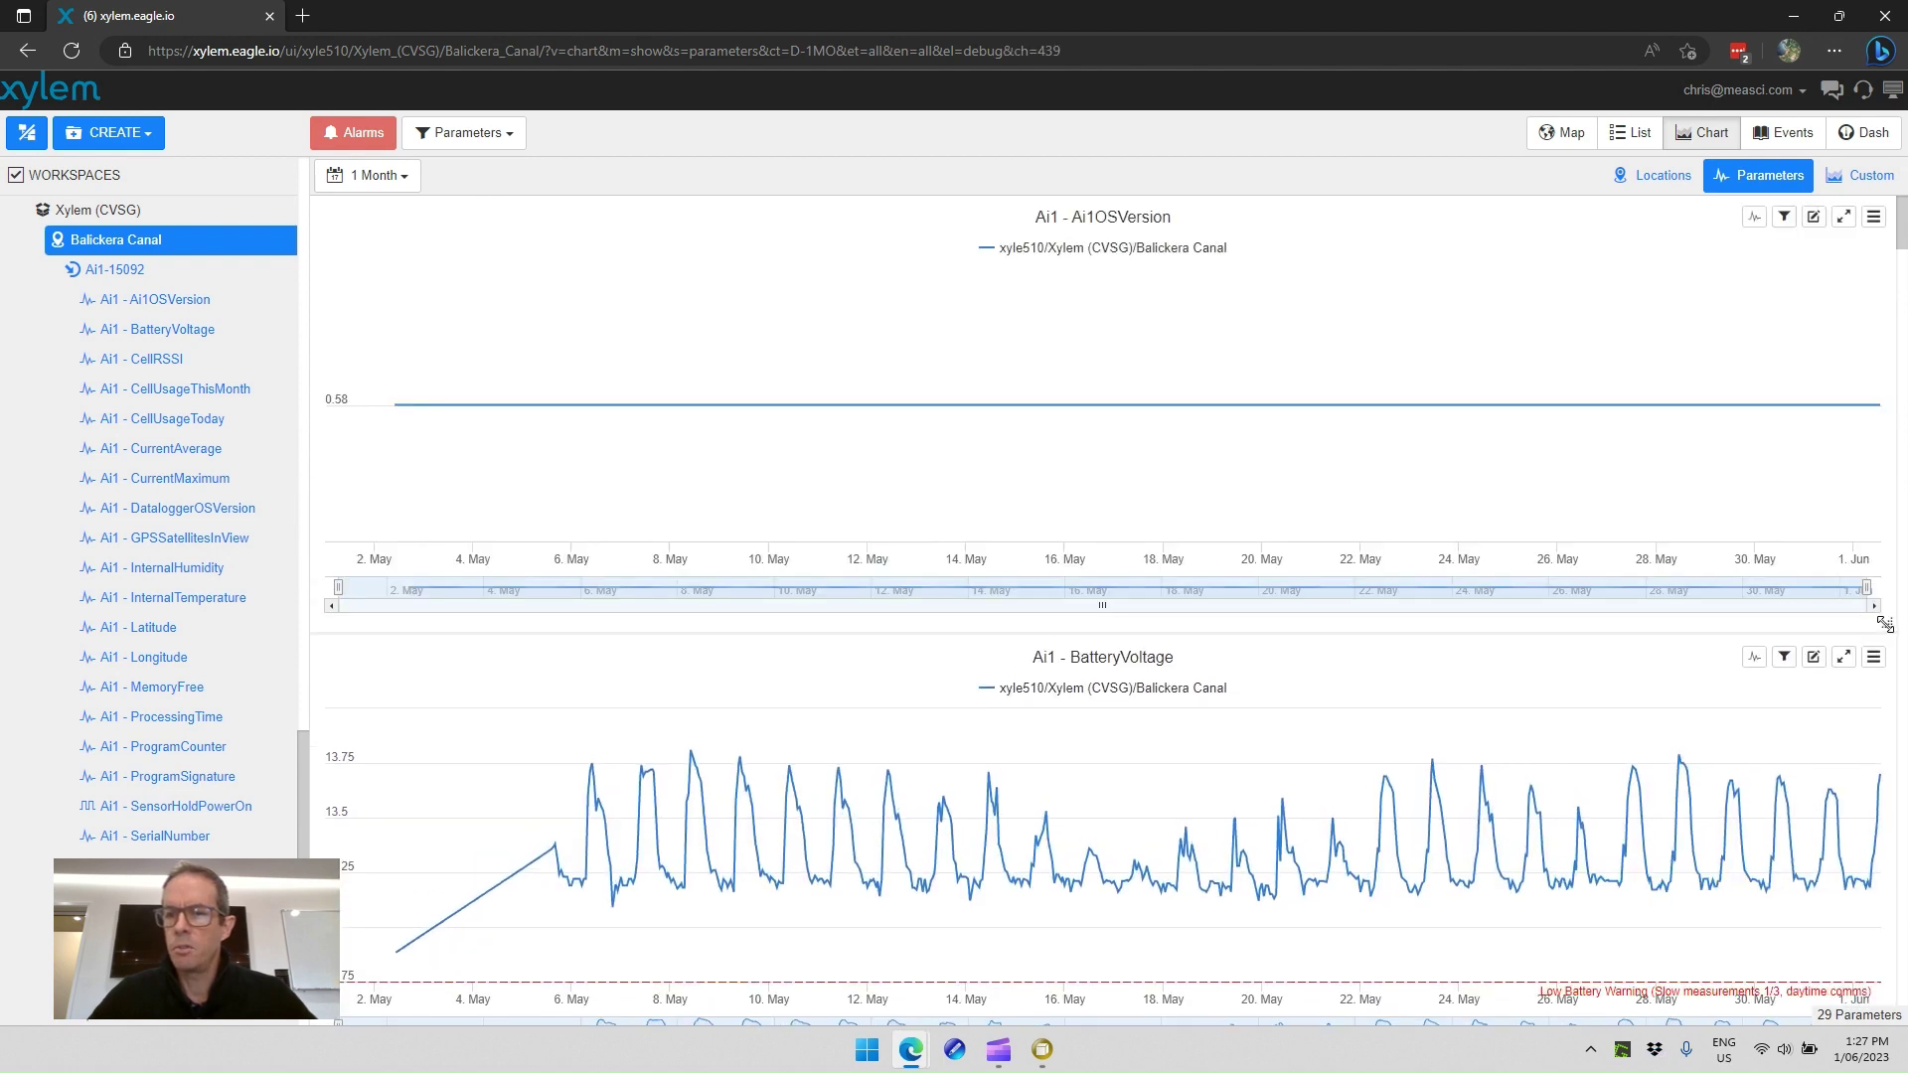
pyautogui.moveTo(1885, 624); pyautogui.dragTo(1883, 765)
# Step: Zoom the BatteryVoltage chart to about 14 to 17 May and look over the CellRSSI and CellUsageThisMonth charts
pyautogui.scroll(-5, 1494, 865)
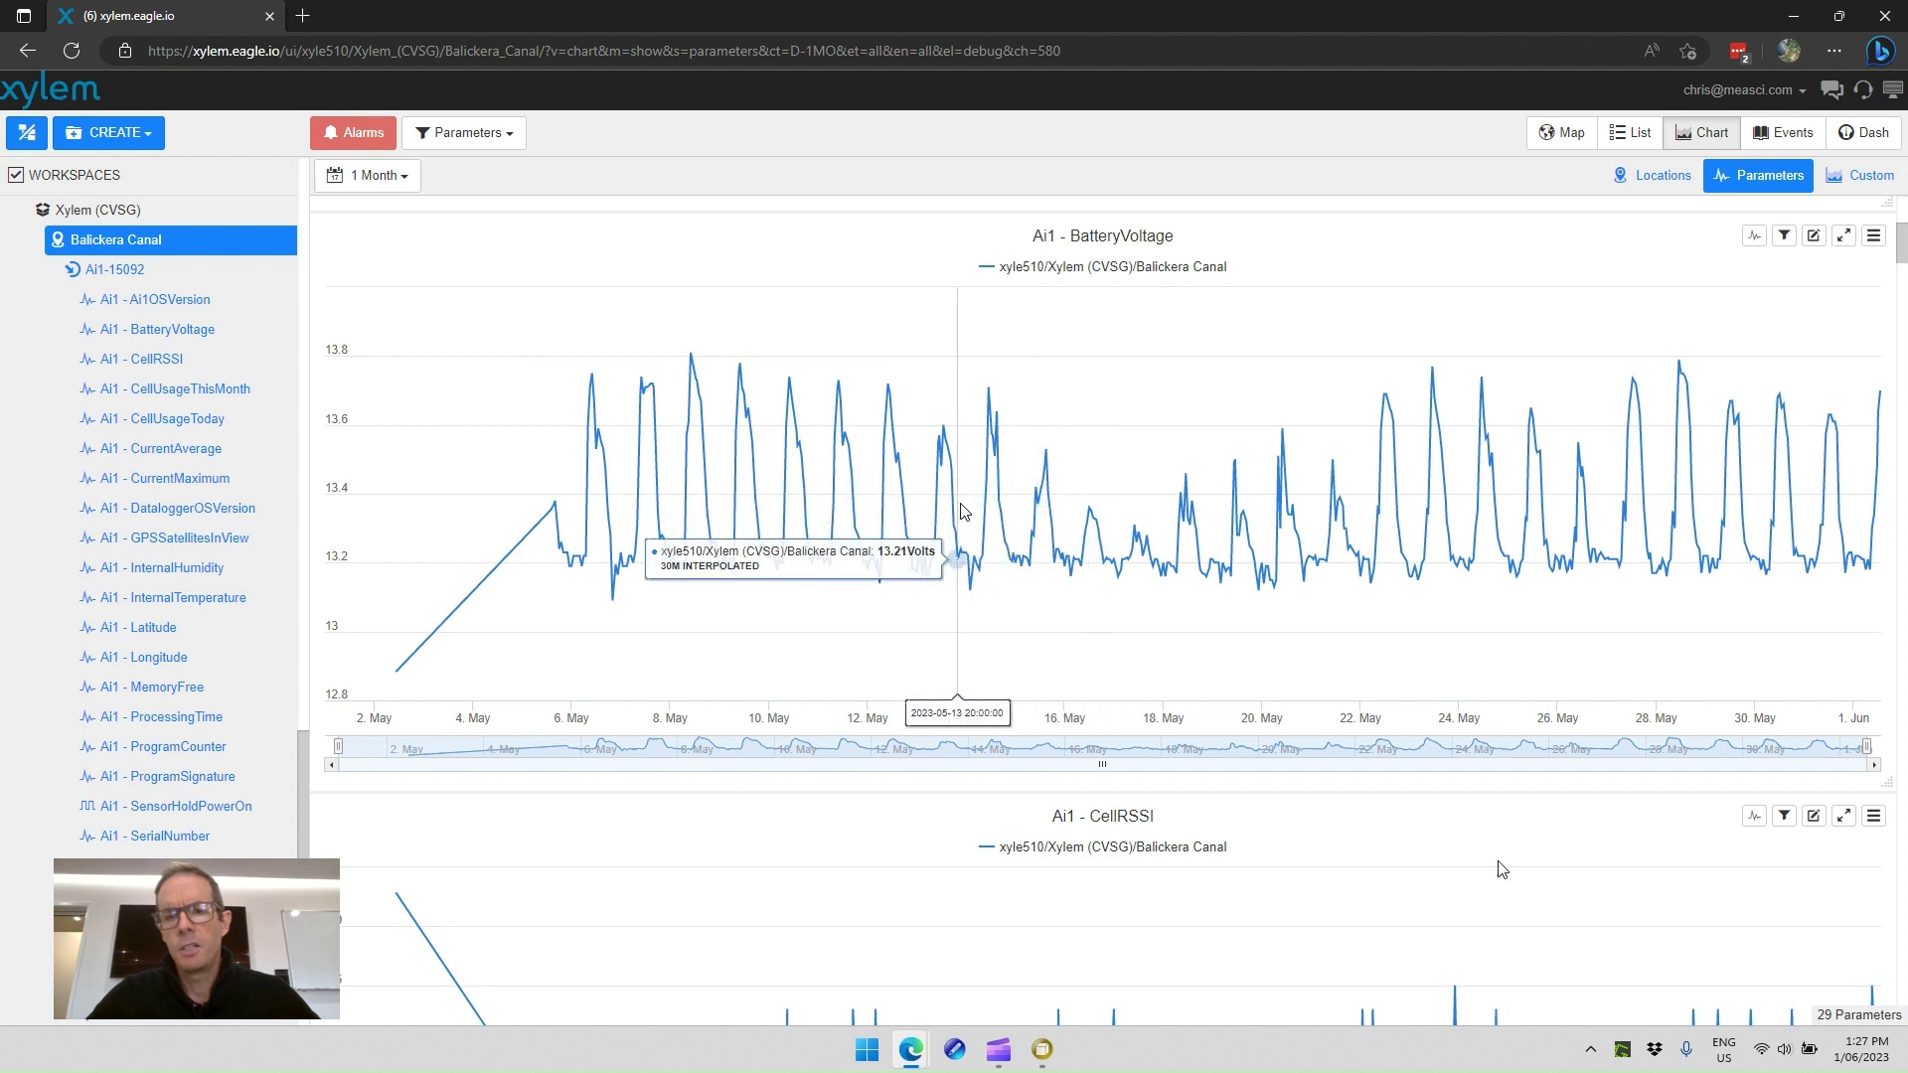
pyautogui.moveTo(959, 512); pyautogui.dragTo(1135, 514)
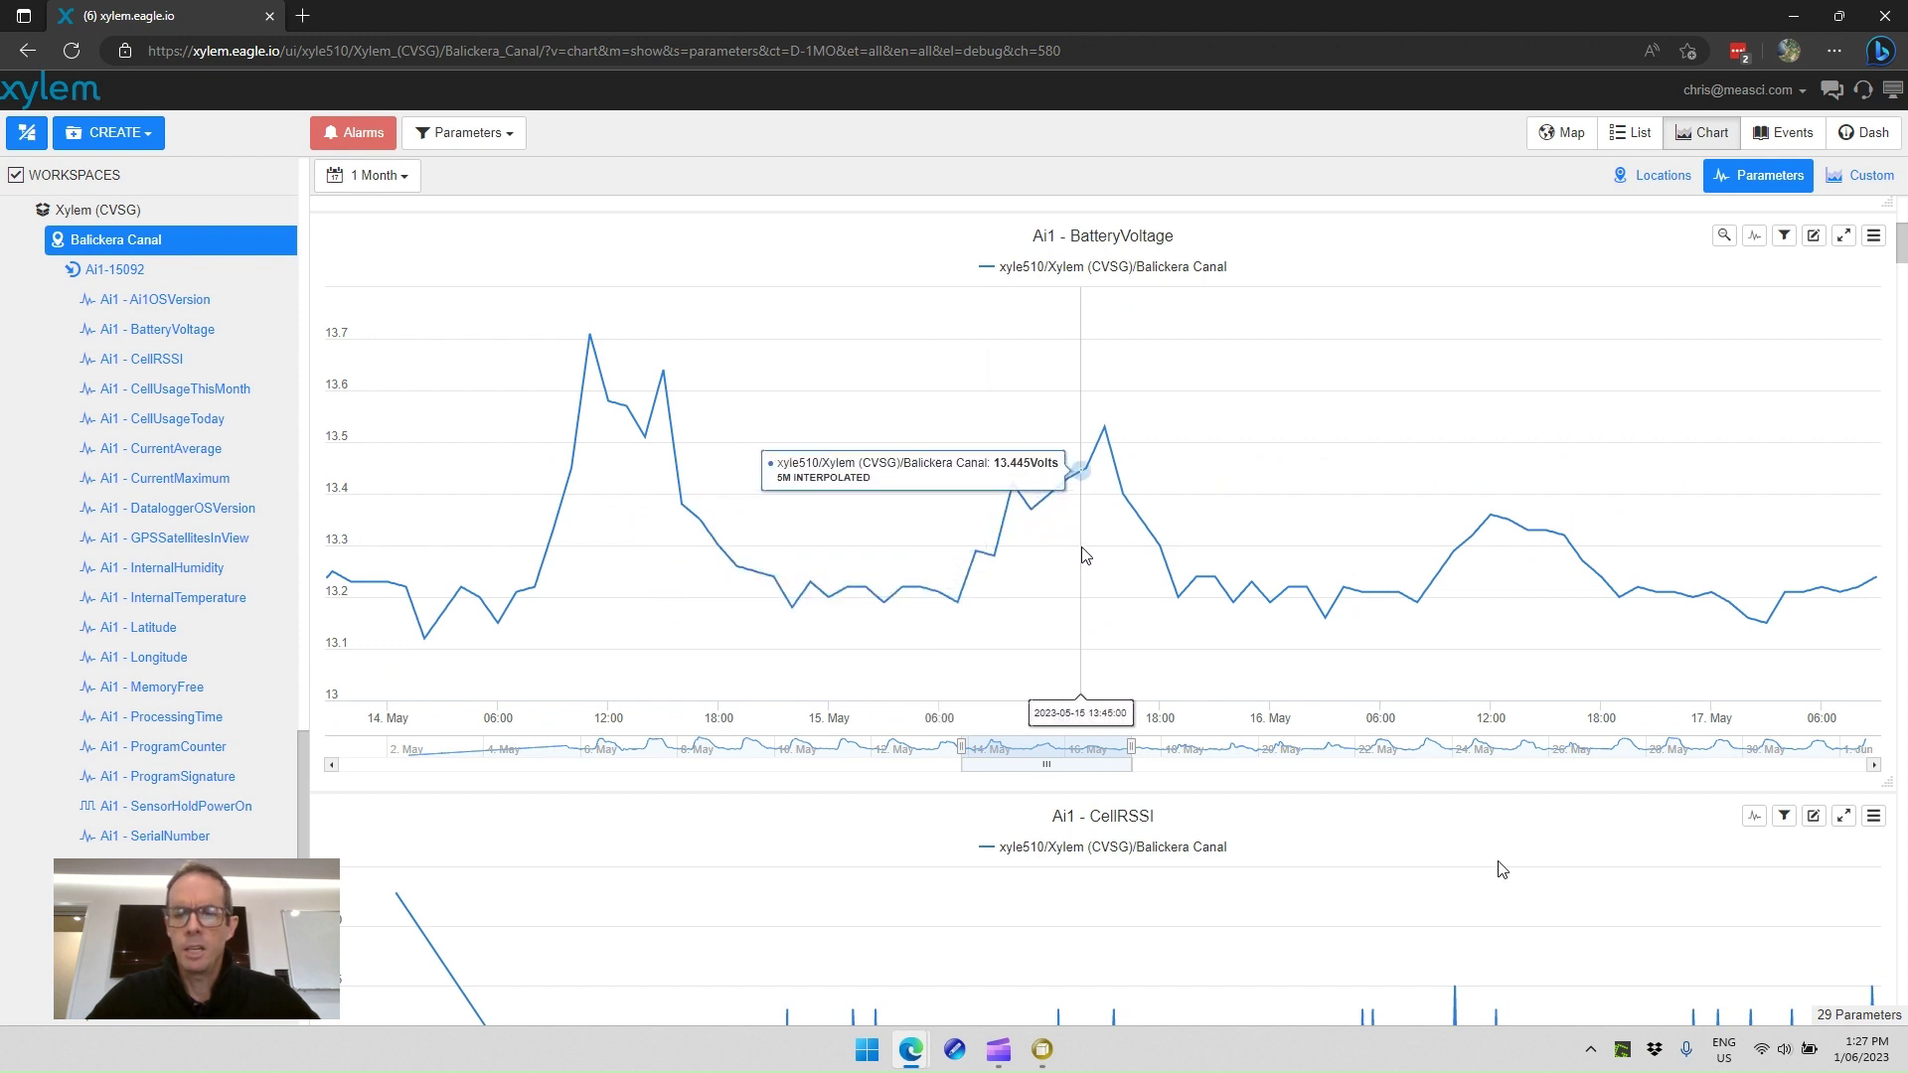
pyautogui.scroll(-7, 1085, 554)
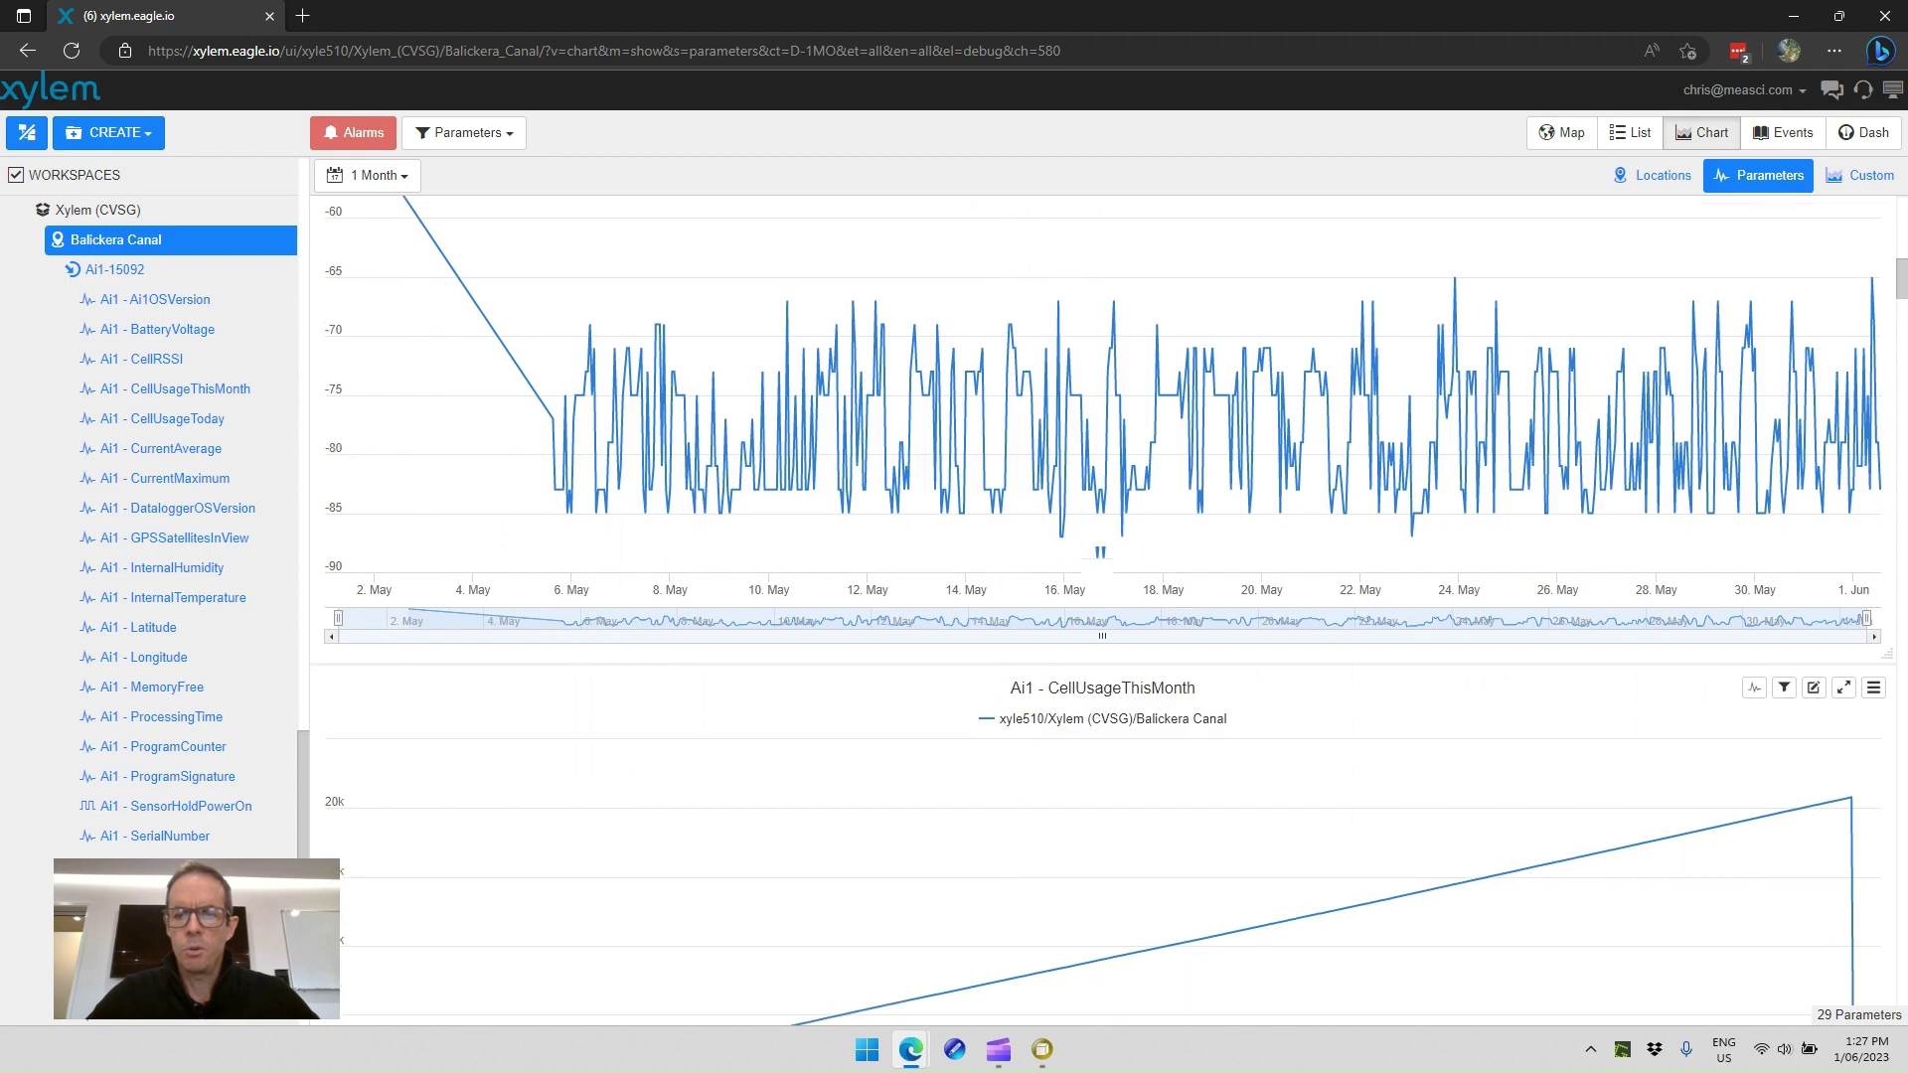
# Step: Delete the zero-value records from 2 to 24 May in the GPSSatellitesInView chart and save the change
pyautogui.scroll(-9, 1085, 554)
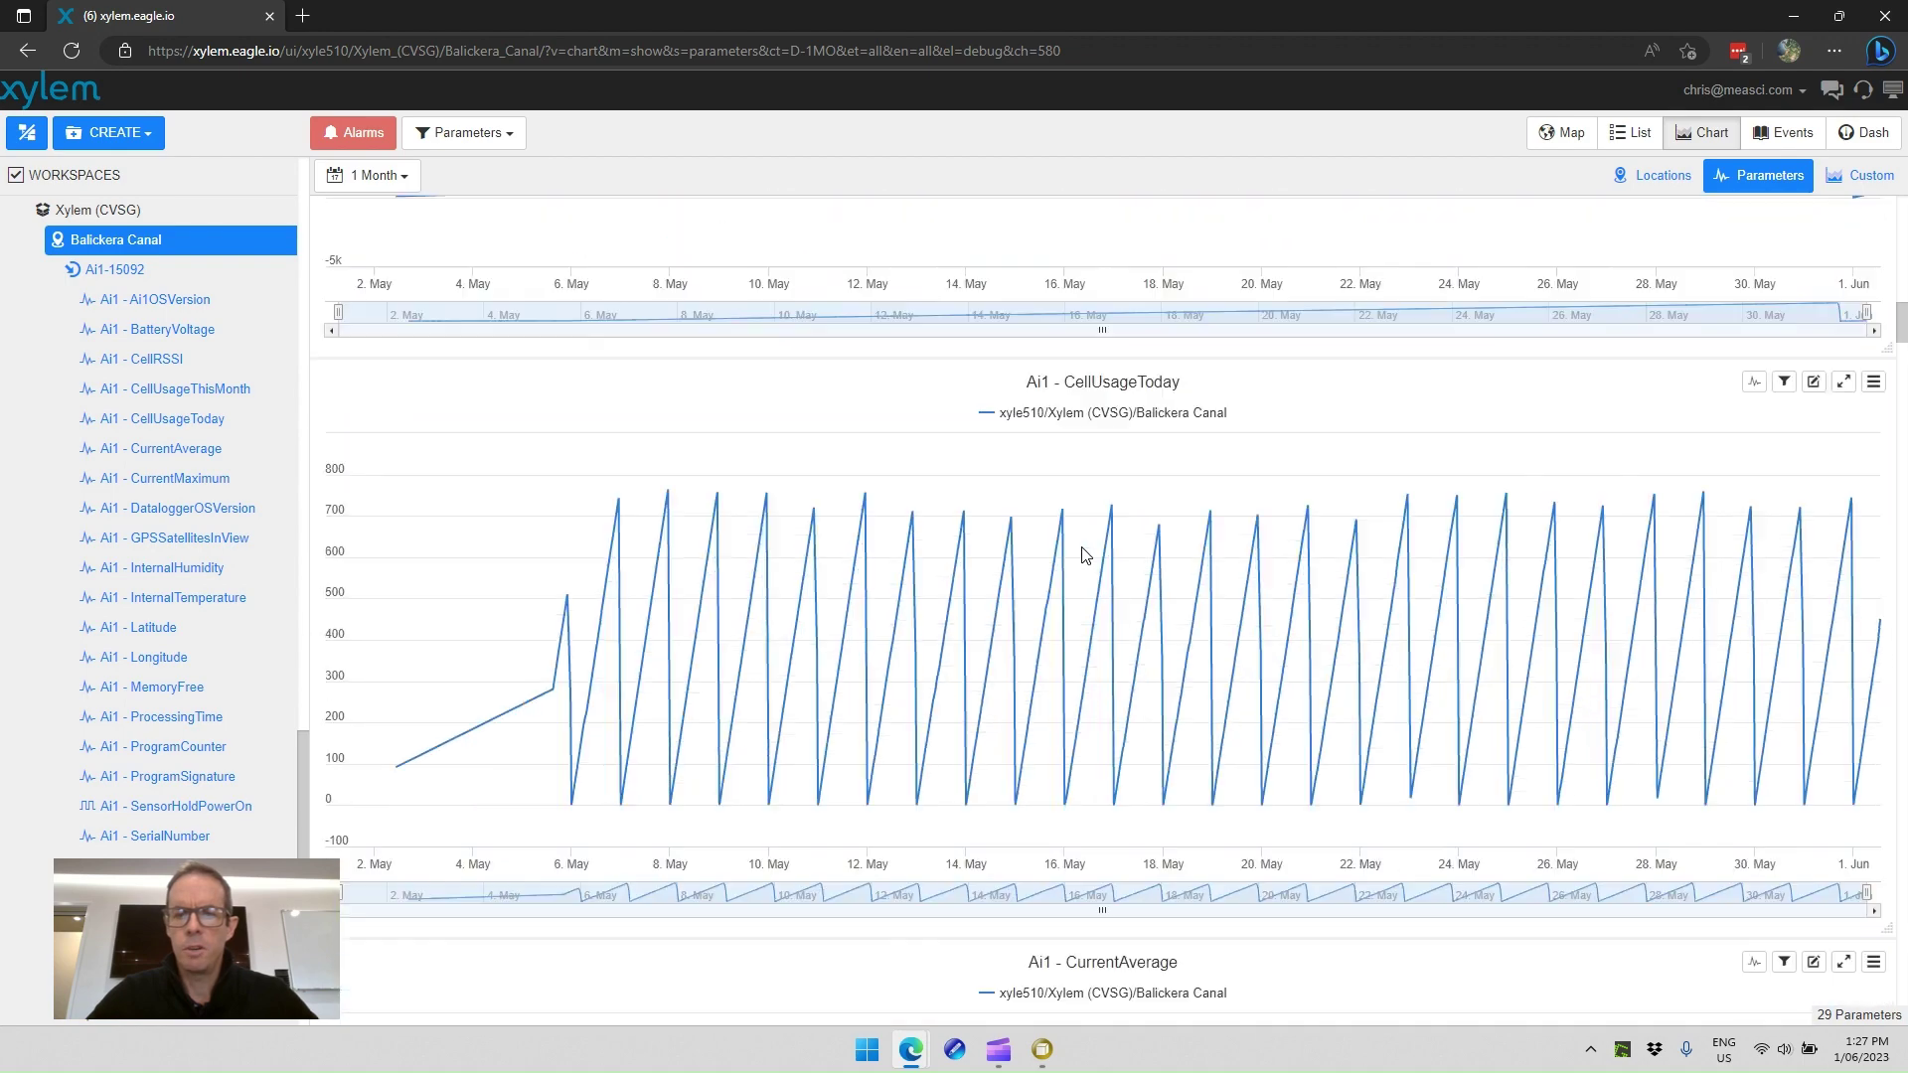
pyautogui.scroll(-16, 1085, 555)
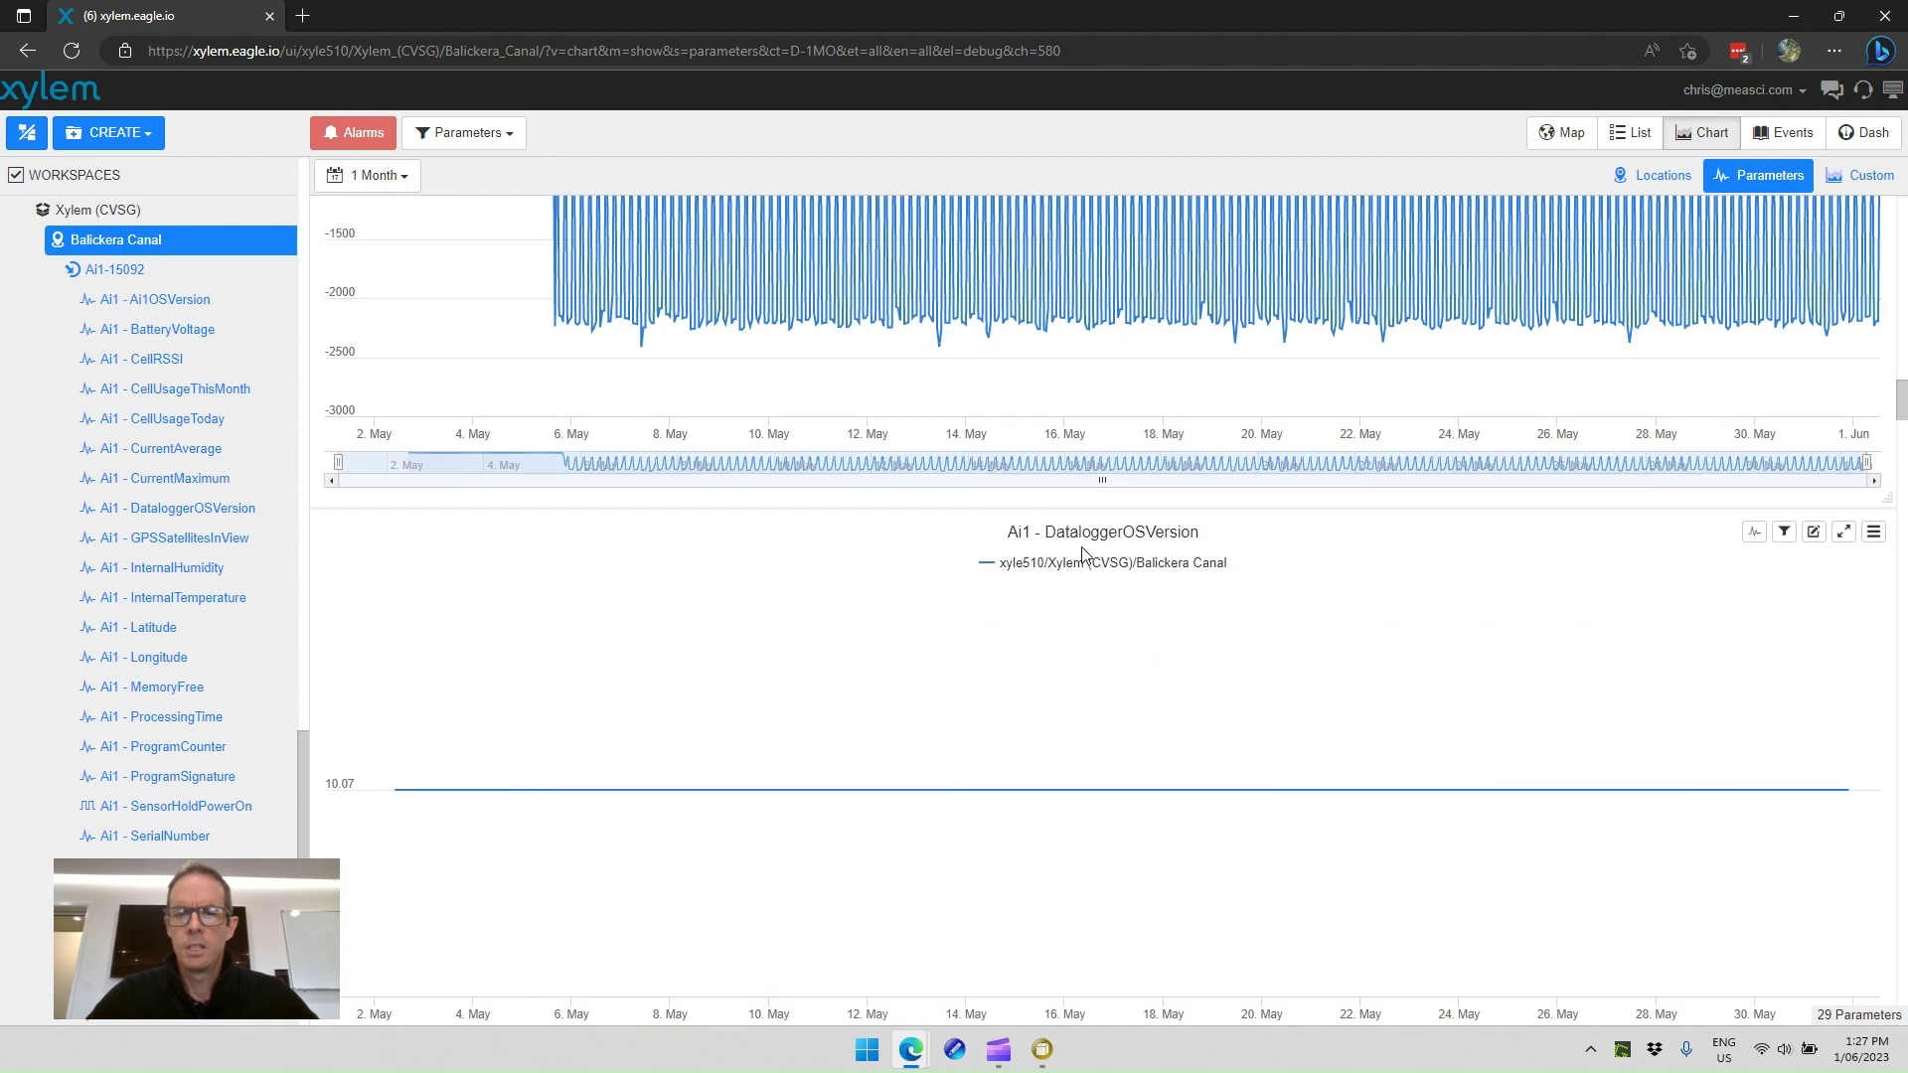
pyautogui.scroll(-9, 1086, 554)
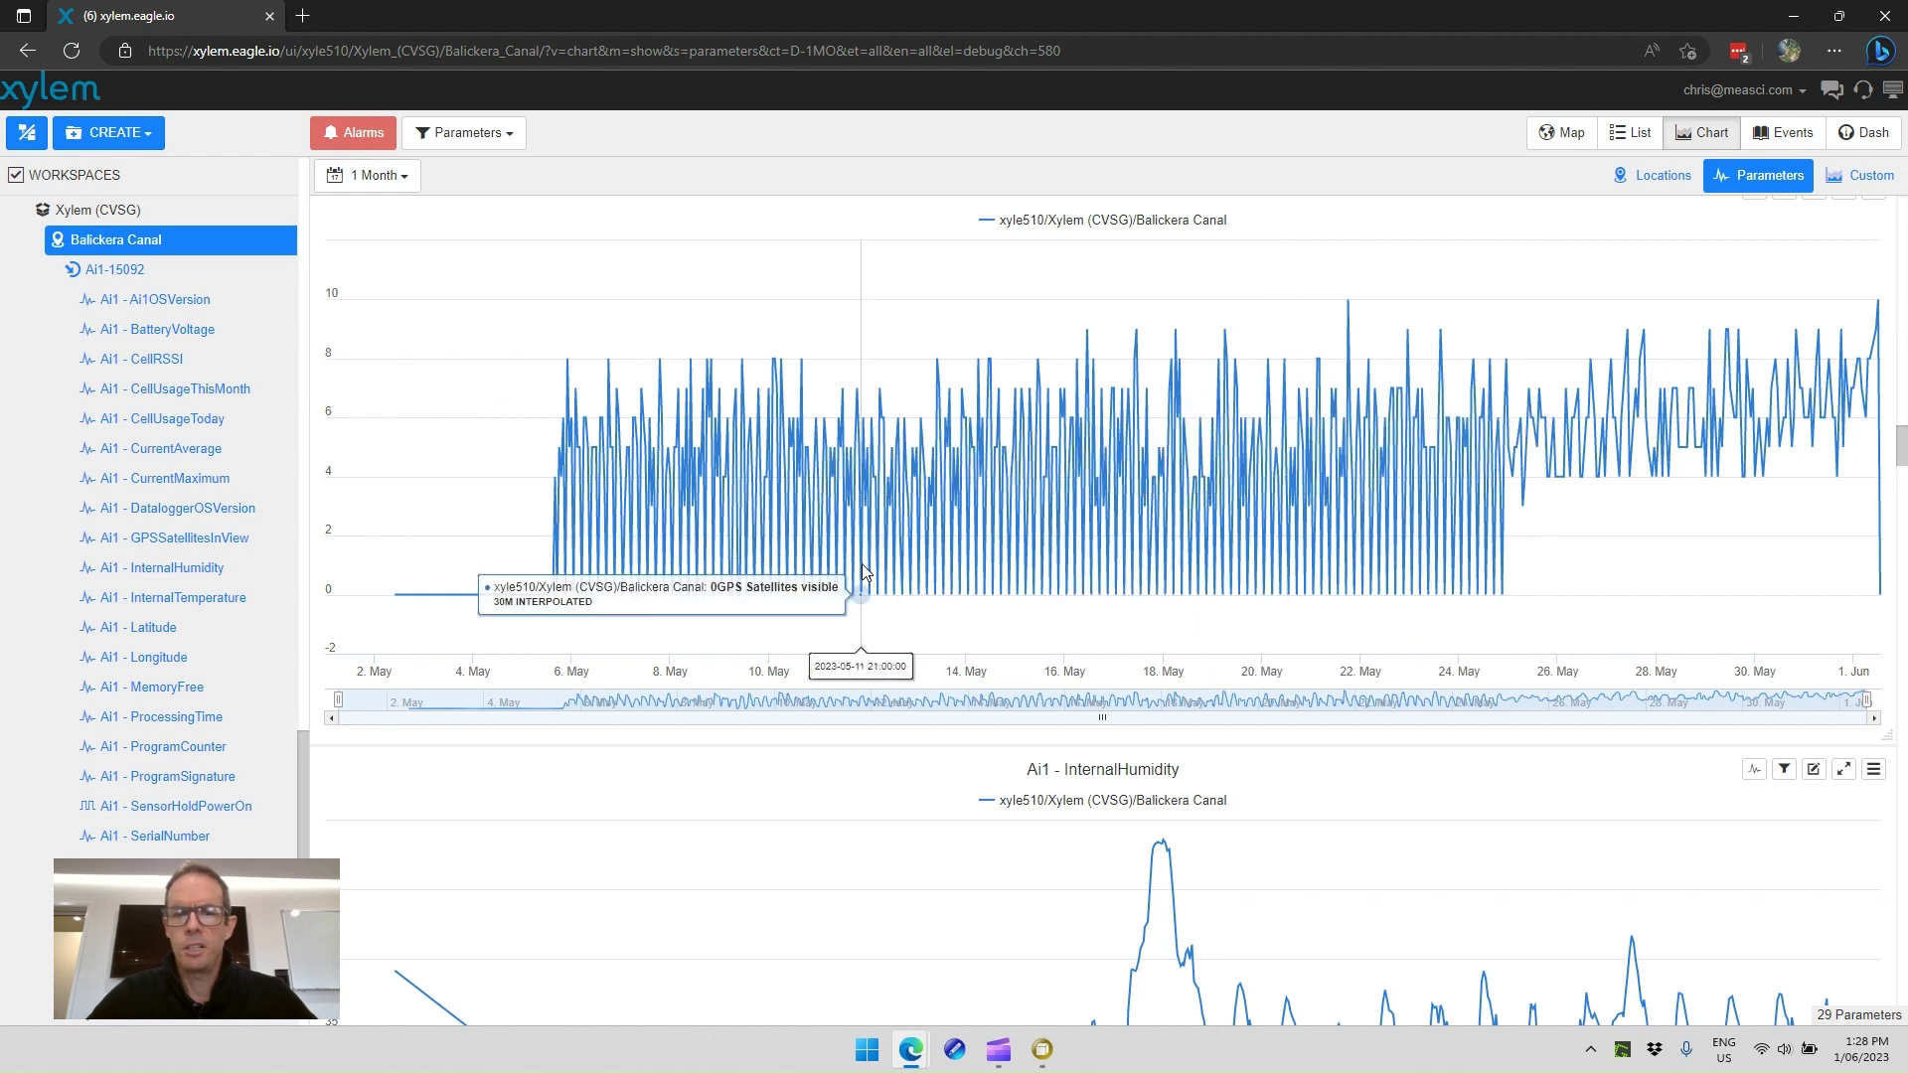
pyautogui.scroll(2, 872, 566)
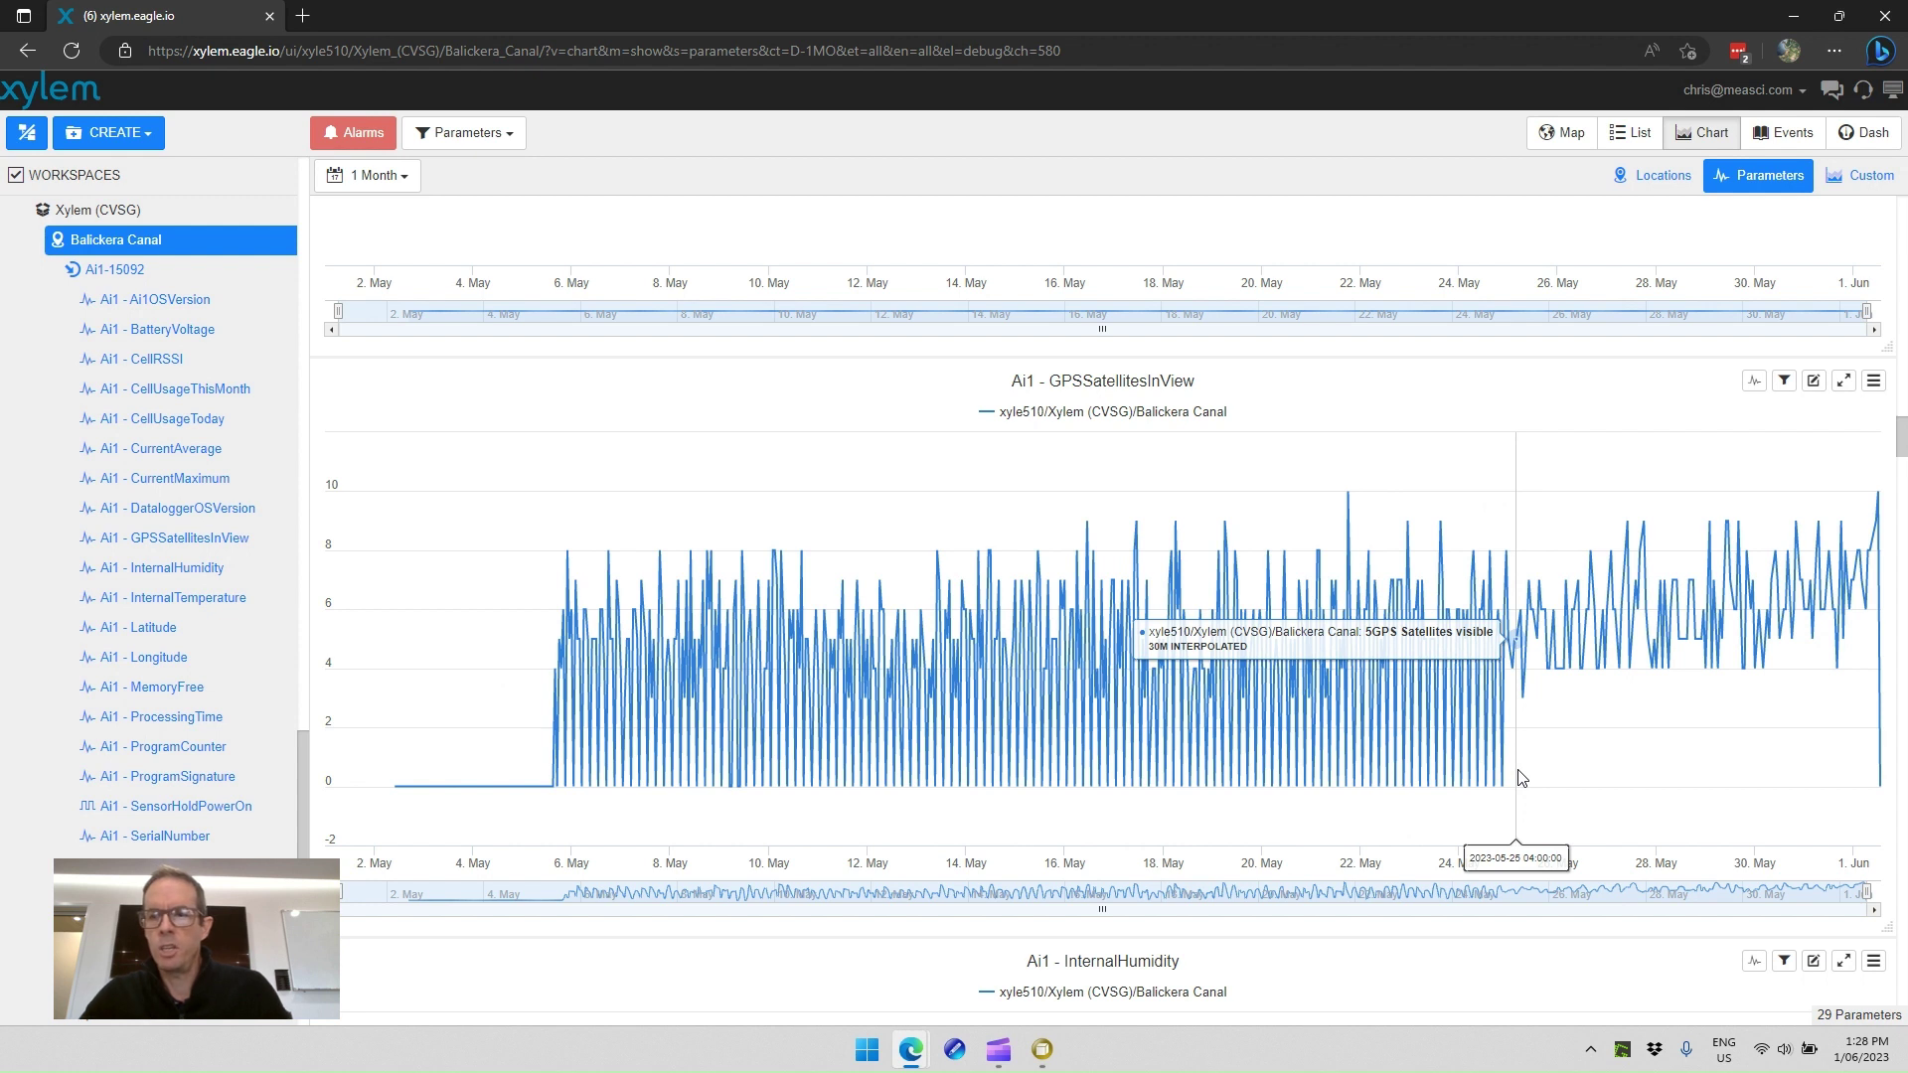
pyautogui.click(1814, 382)
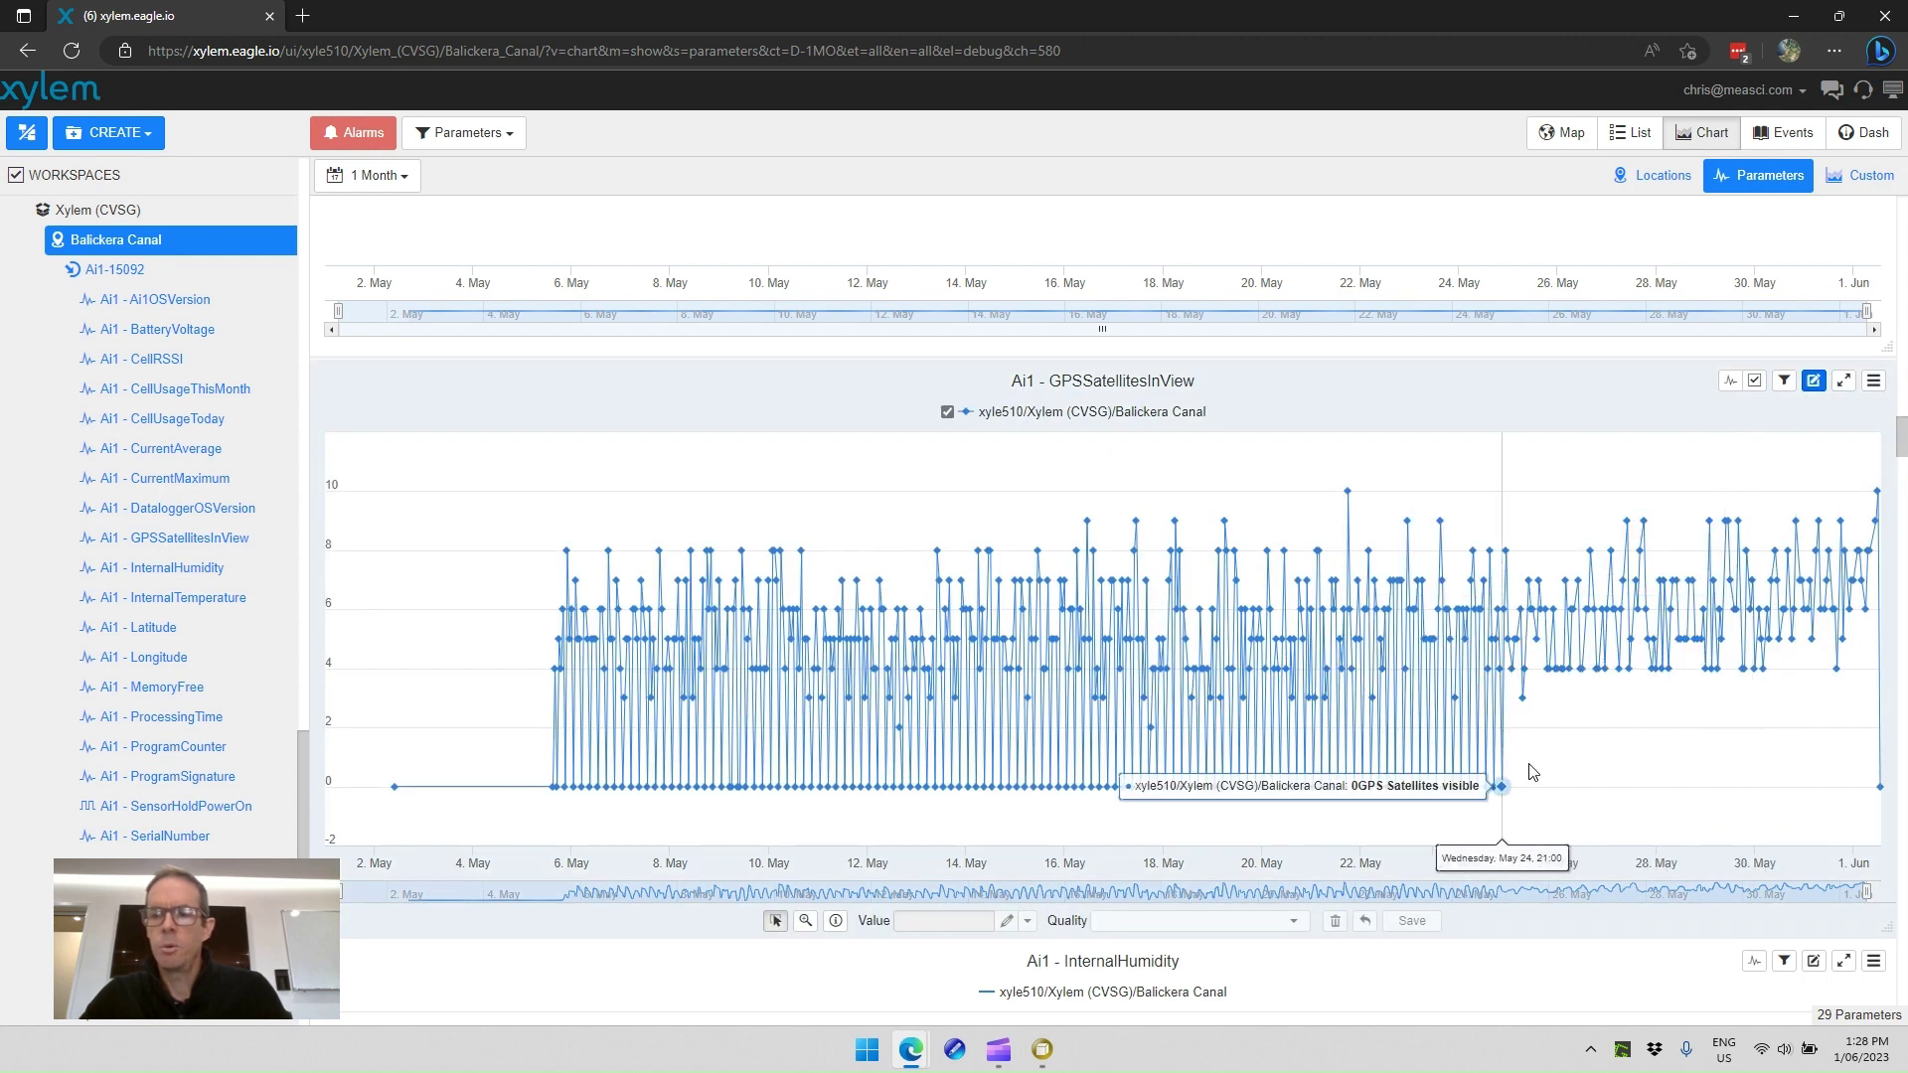
pyautogui.moveTo(1519, 758)
pyautogui.mouseDown()
pyautogui.moveTo(641, 775)
pyautogui.moveTo(706, 785)
pyautogui.moveTo(407, 803)
pyautogui.mouseUp()
pyautogui.moveTo(373, 809); pyautogui.dragTo(372, 815)
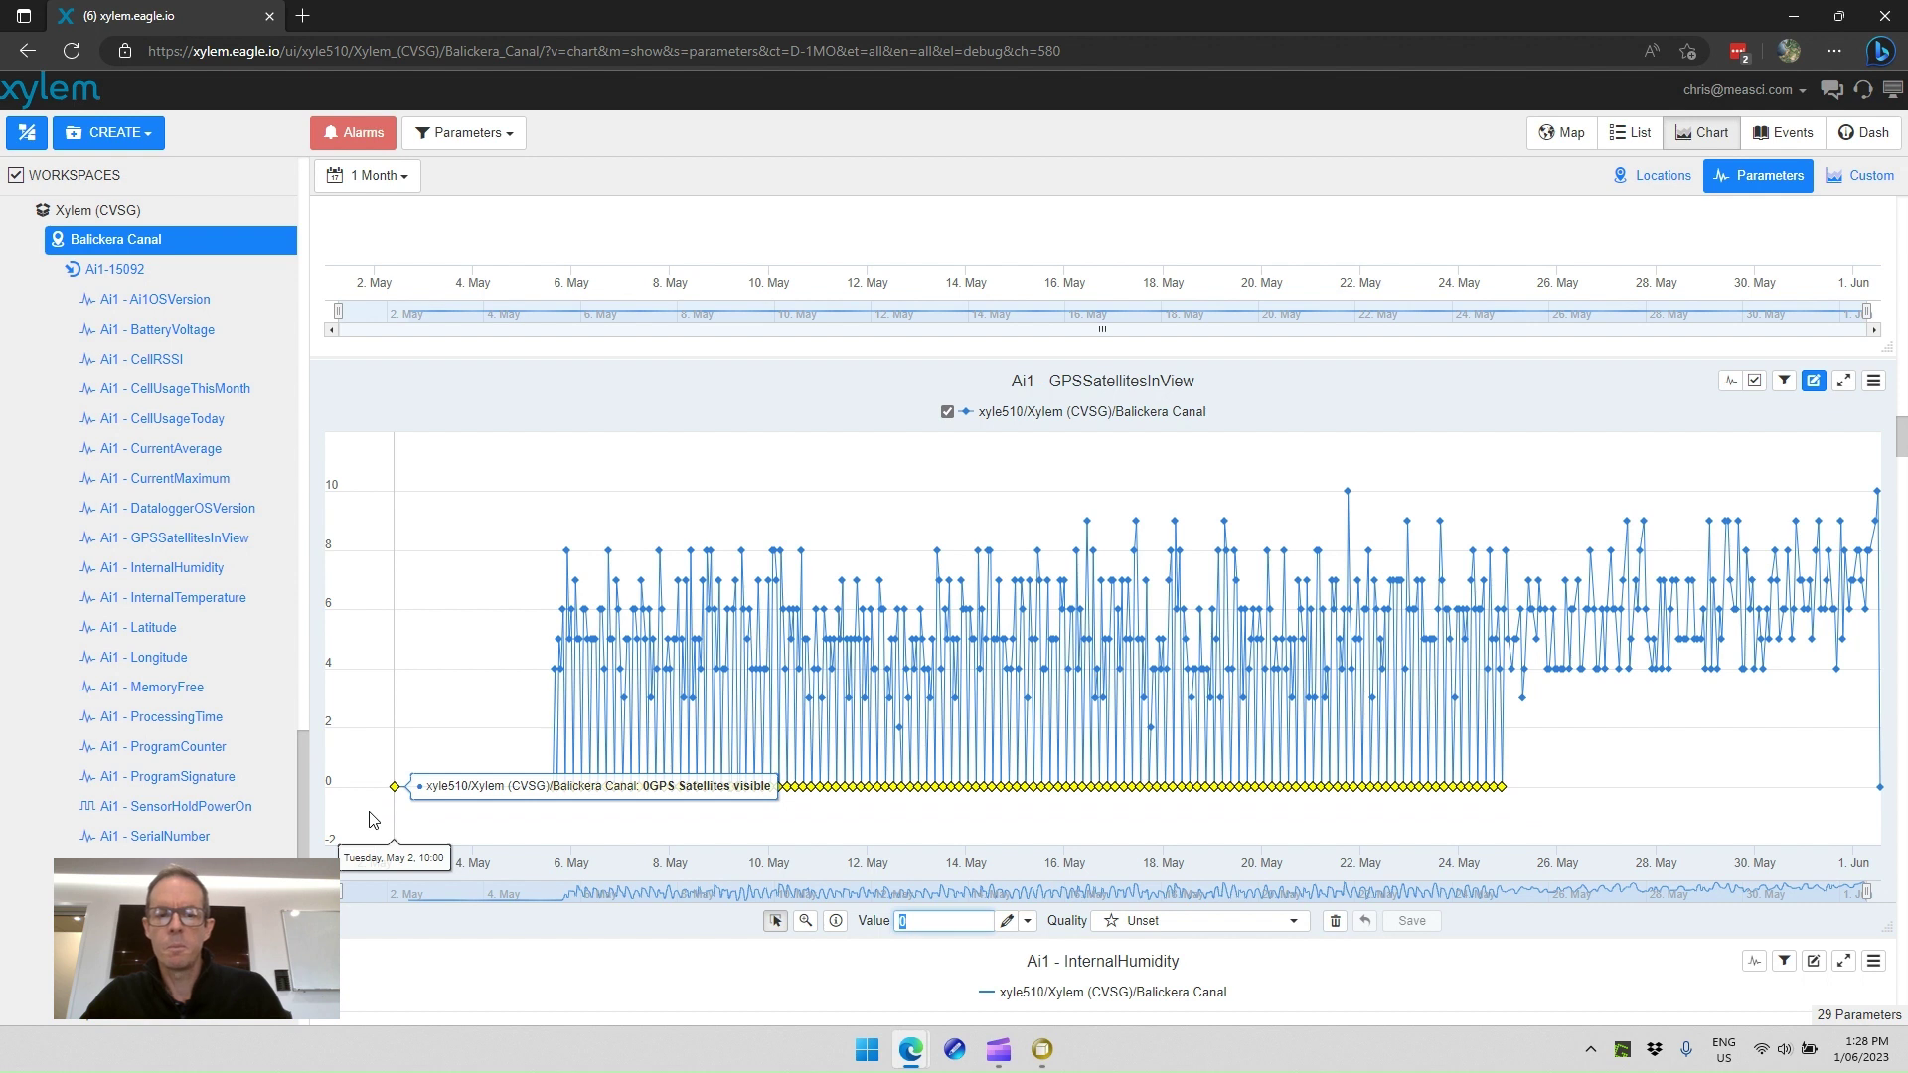
pyautogui.click(1334, 924)
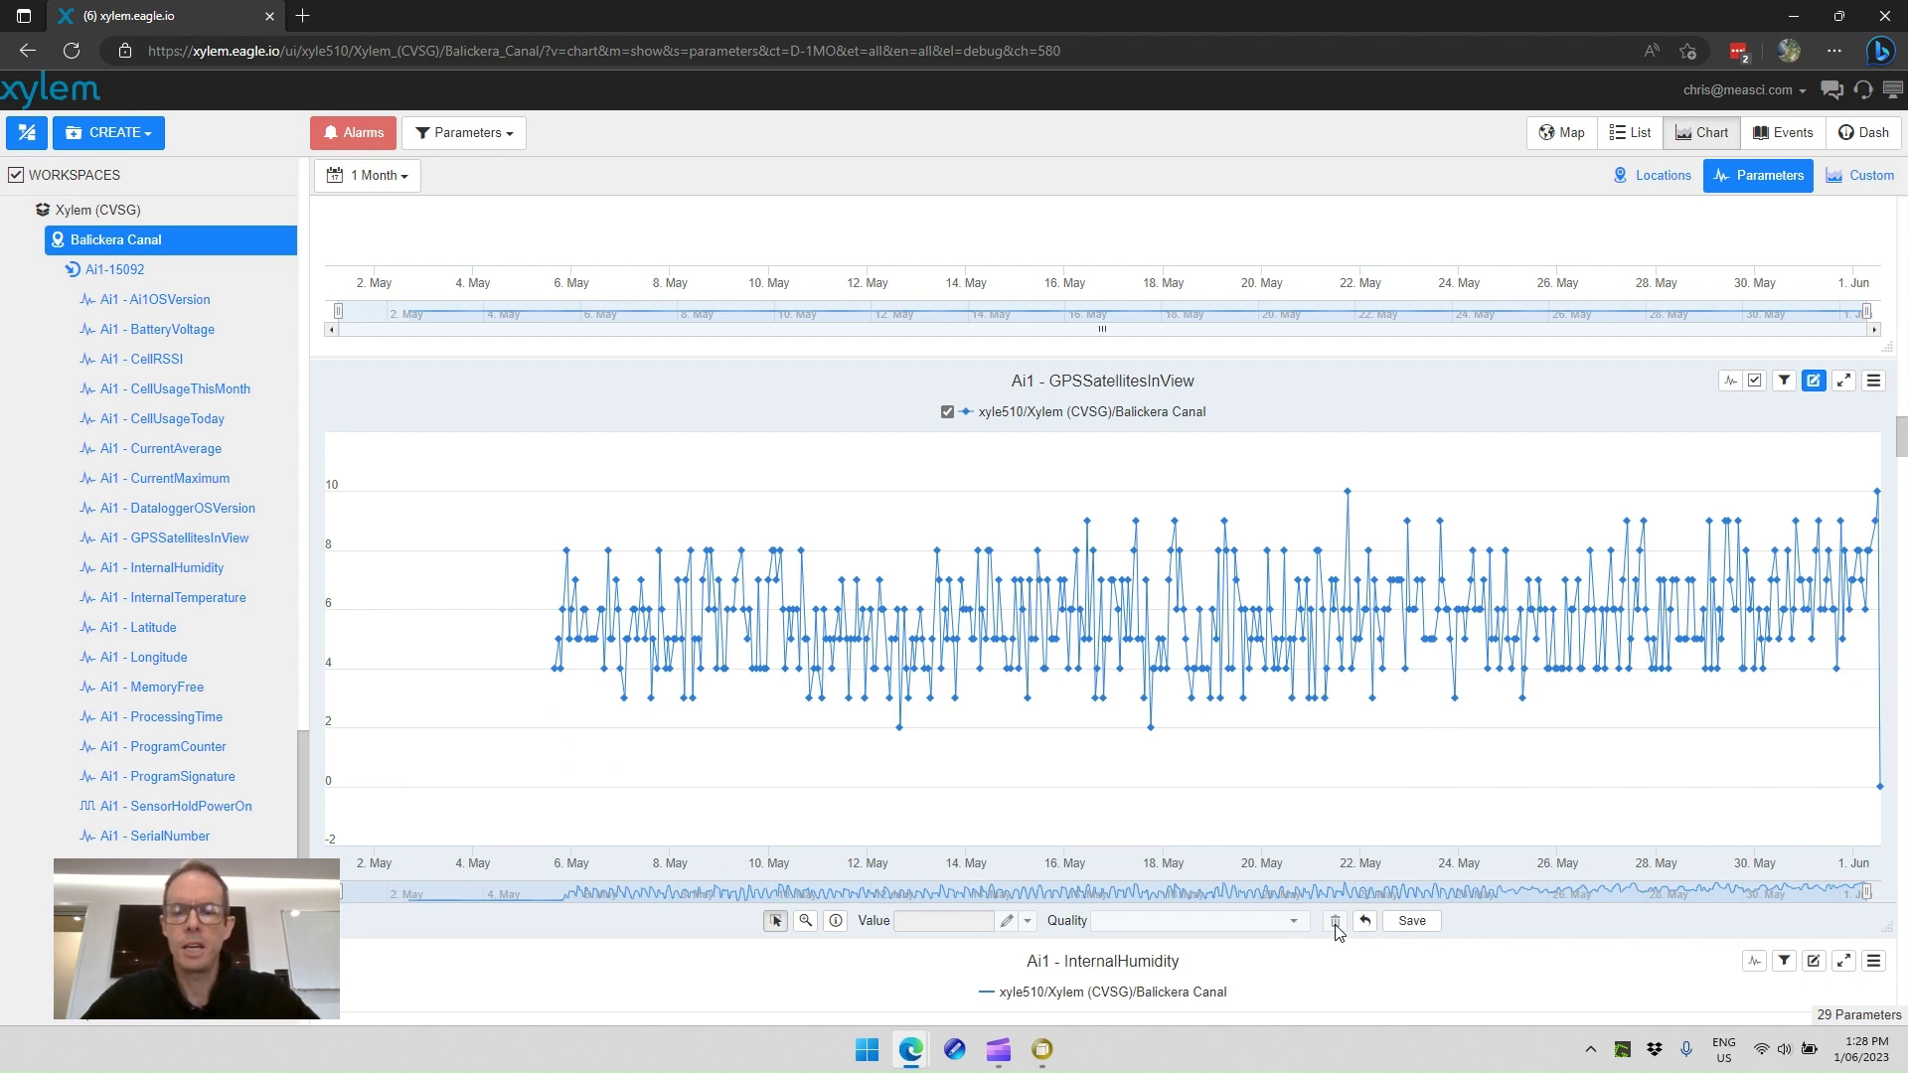
pyautogui.click(1396, 924)
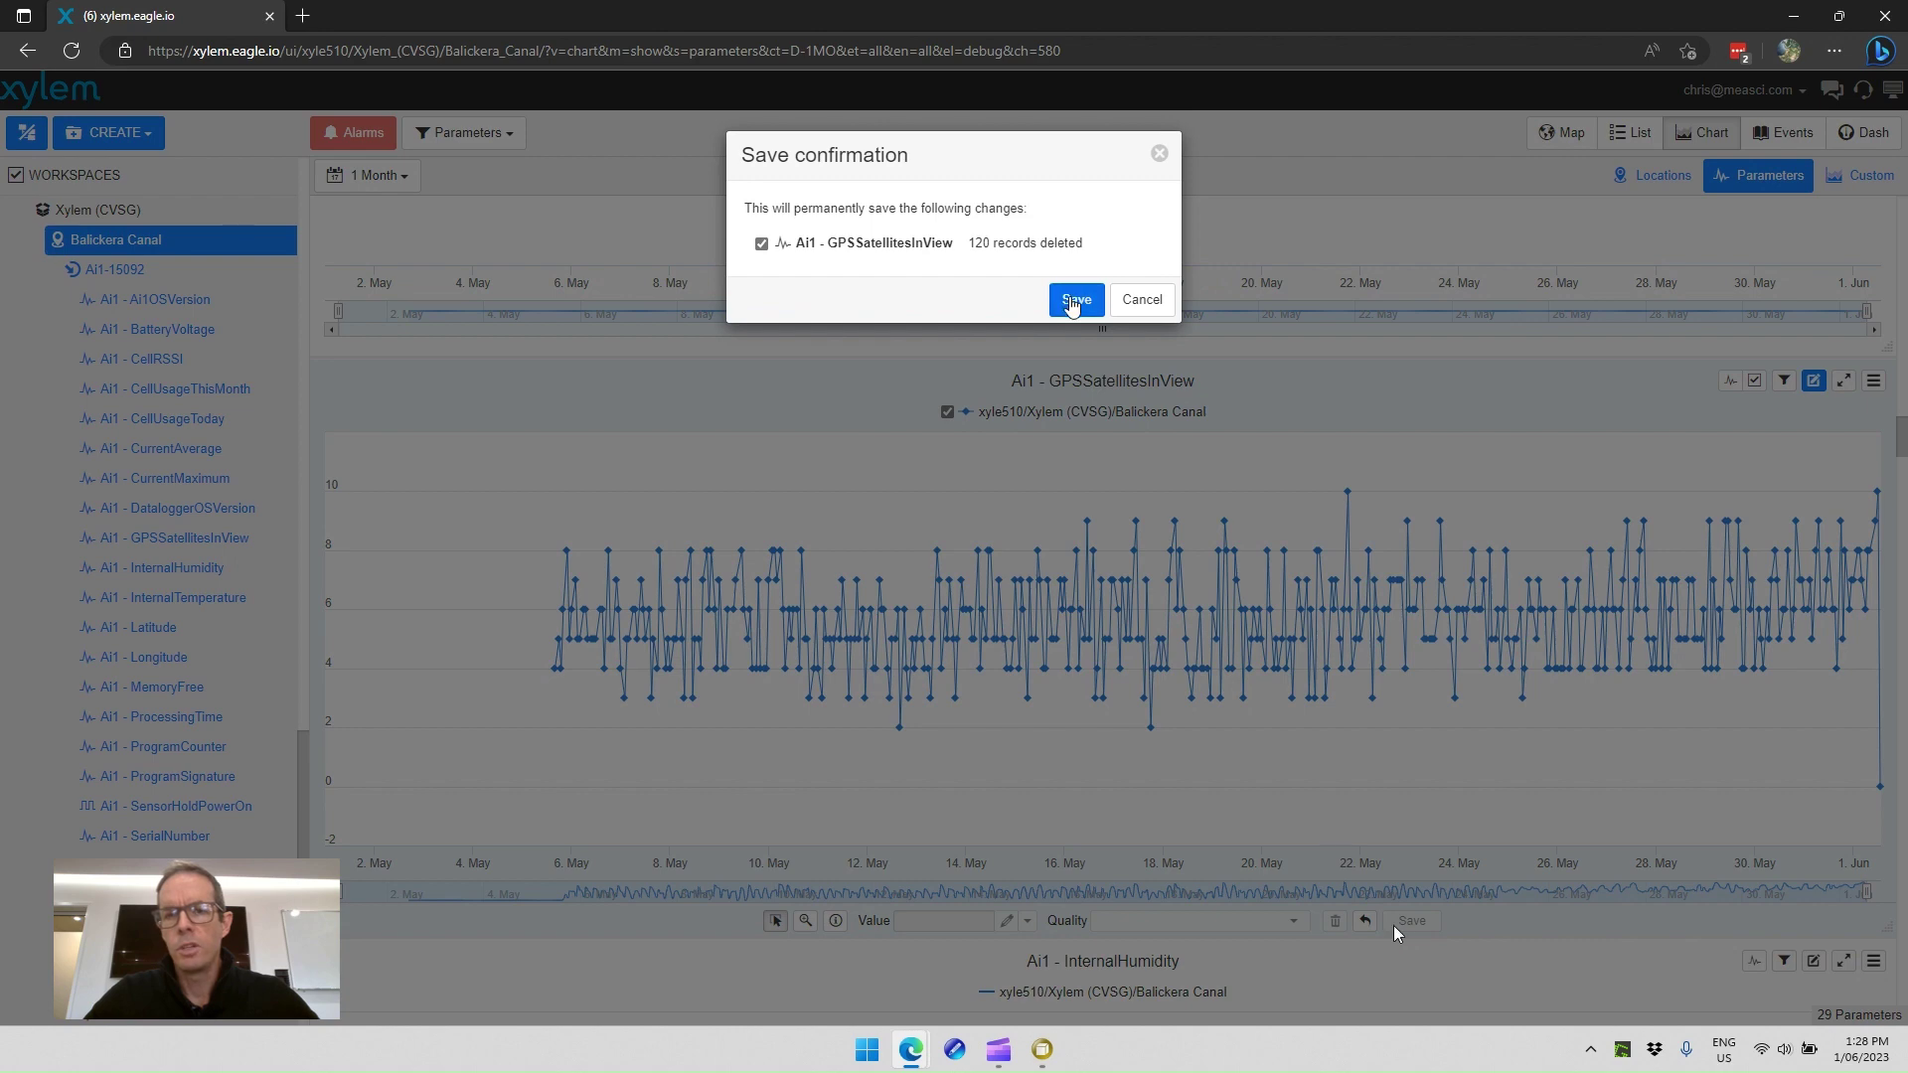
pyautogui.click(1077, 296)
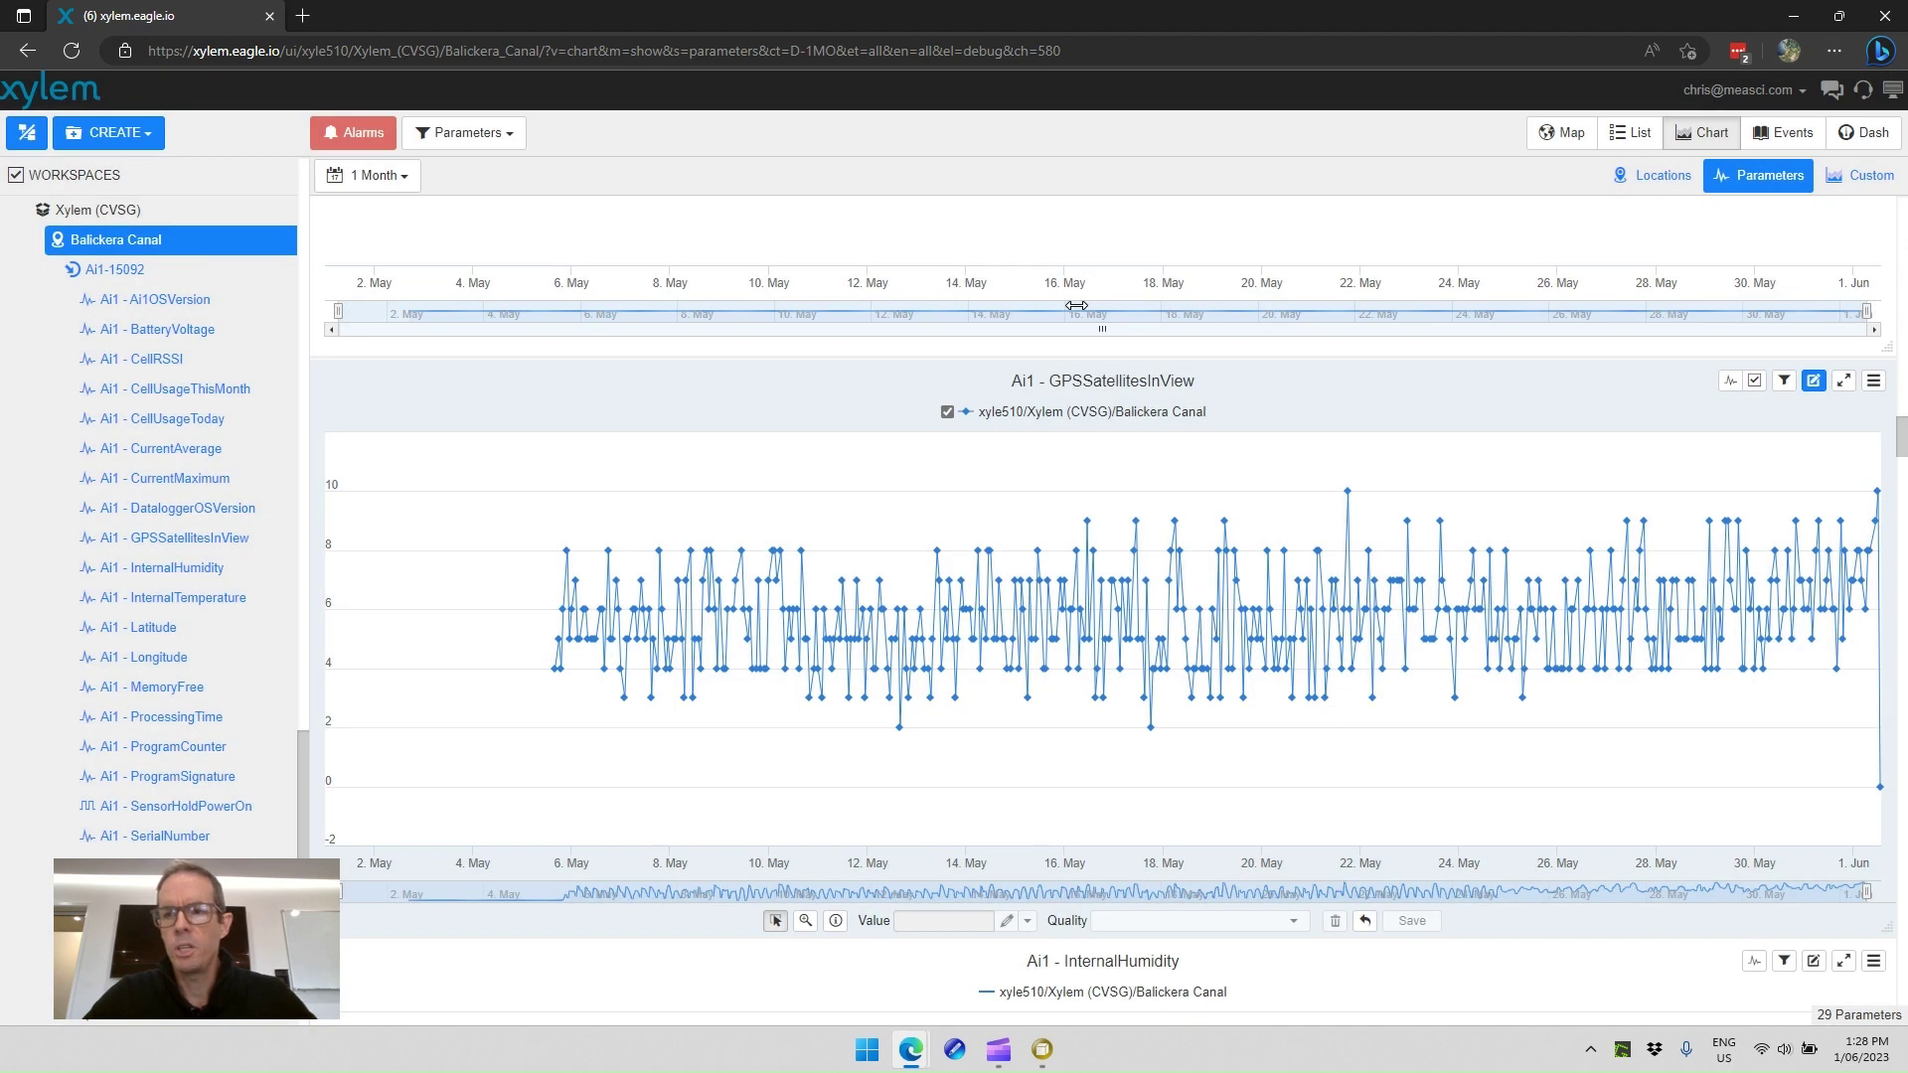
# Step: Select the GPSSatellitesInView points up to about 20 May, view the available value edit operations and leave data editing
pyautogui.moveTo(1129, 517)
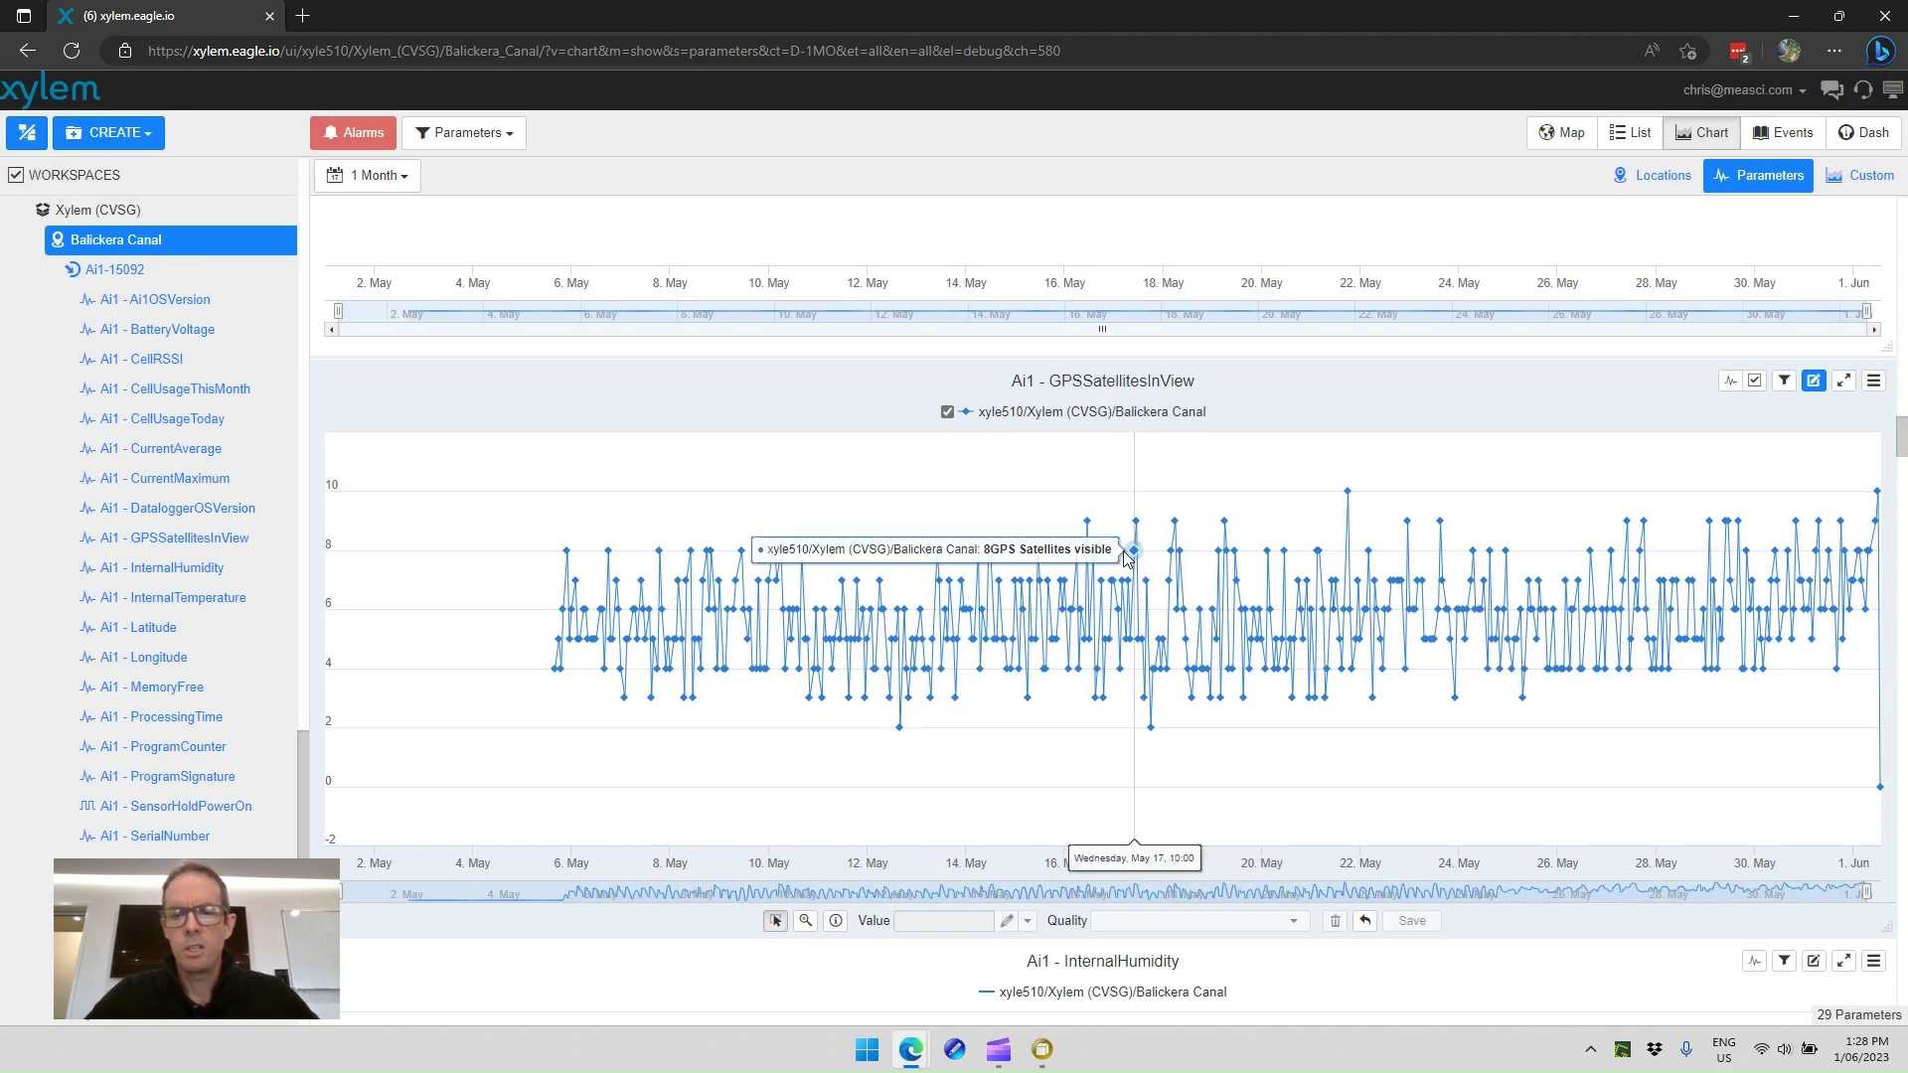
pyautogui.moveTo(1202, 699)
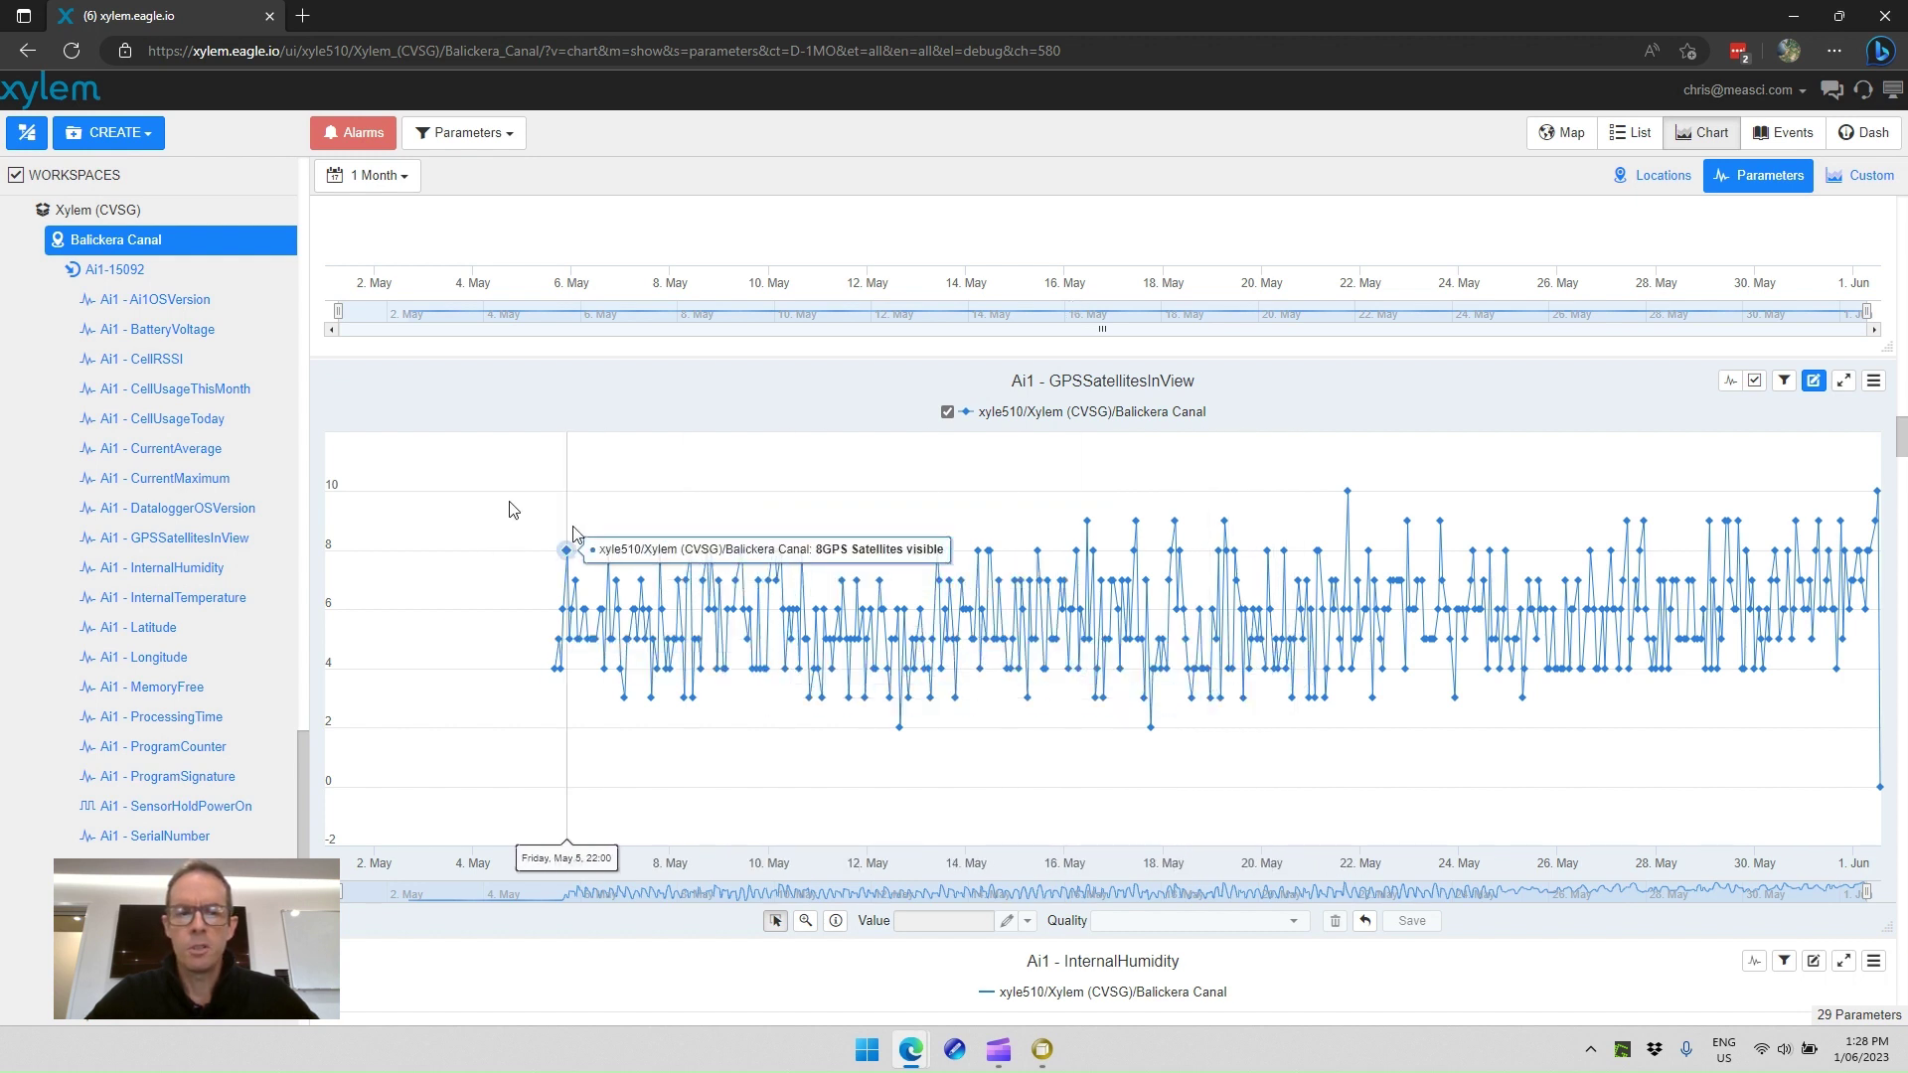
pyautogui.moveTo(508, 502); pyautogui.dragTo(1303, 775)
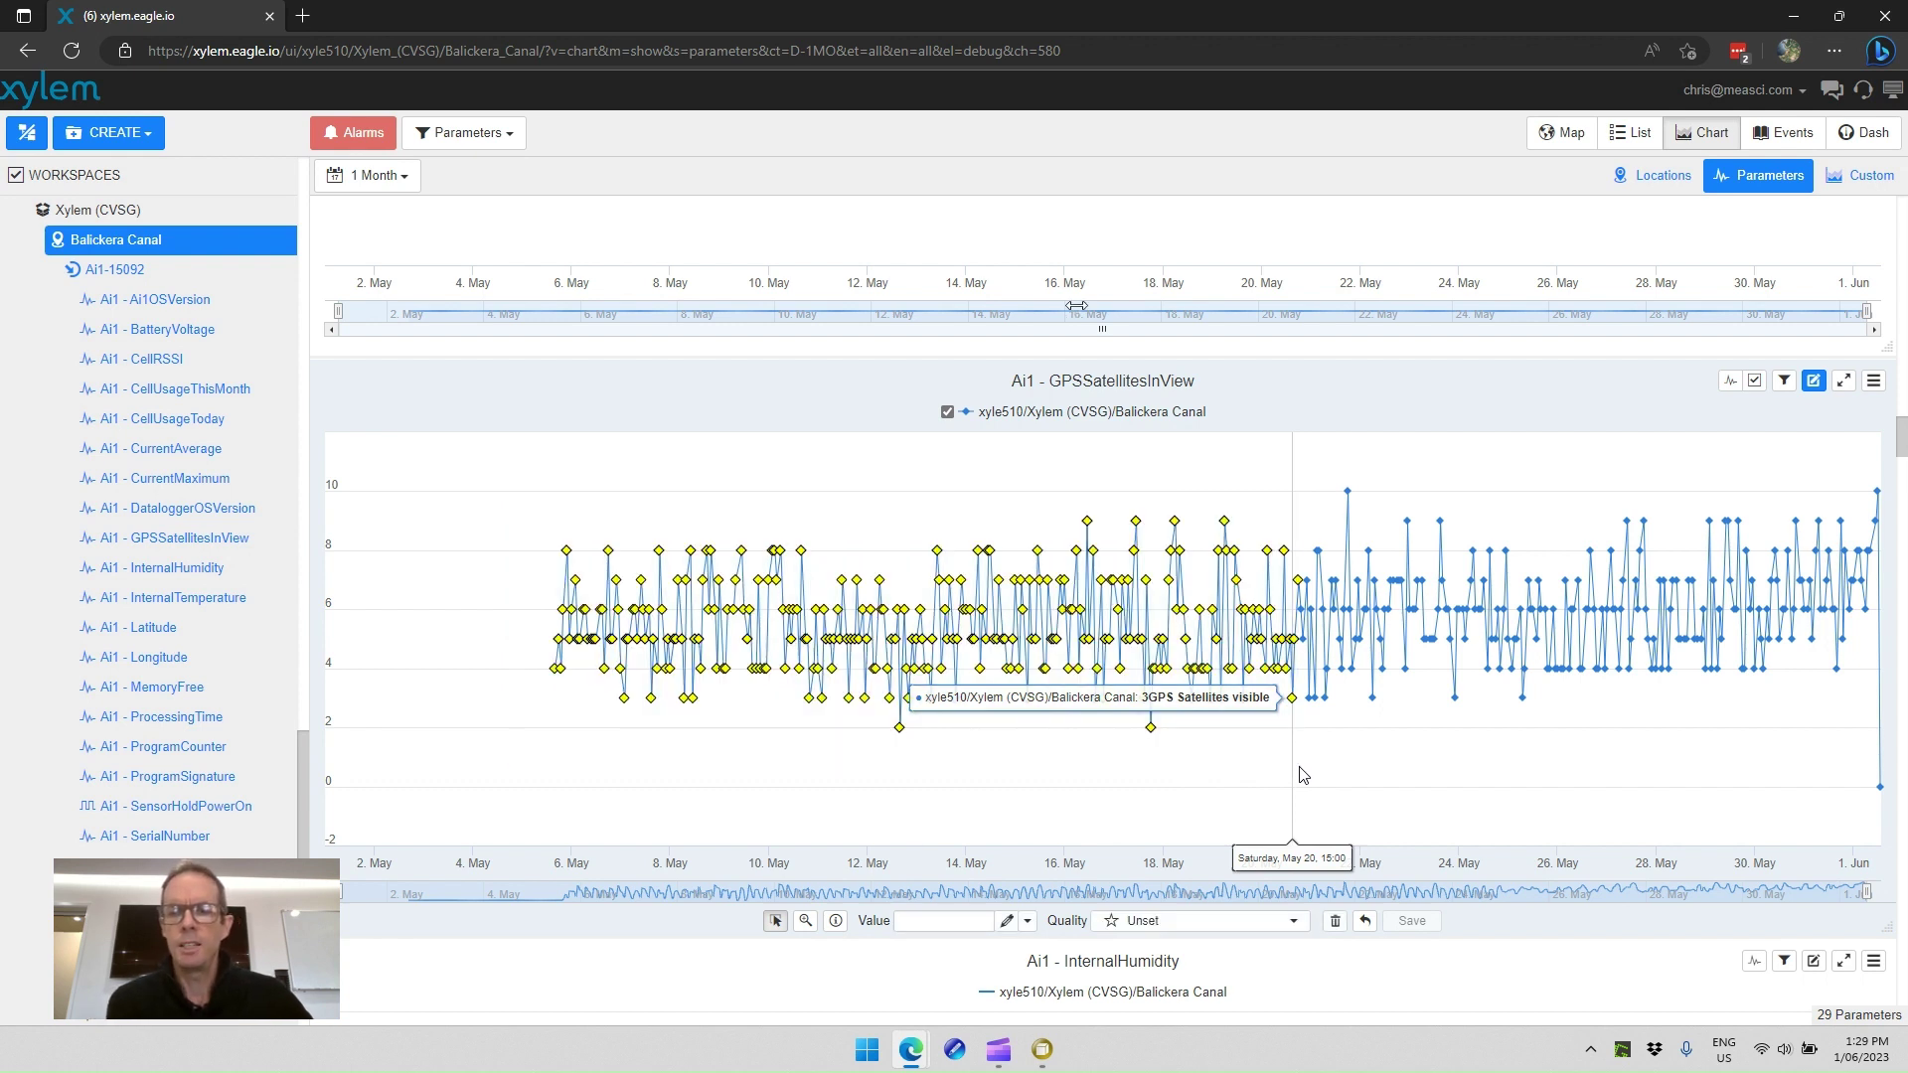
pyautogui.click(1028, 921)
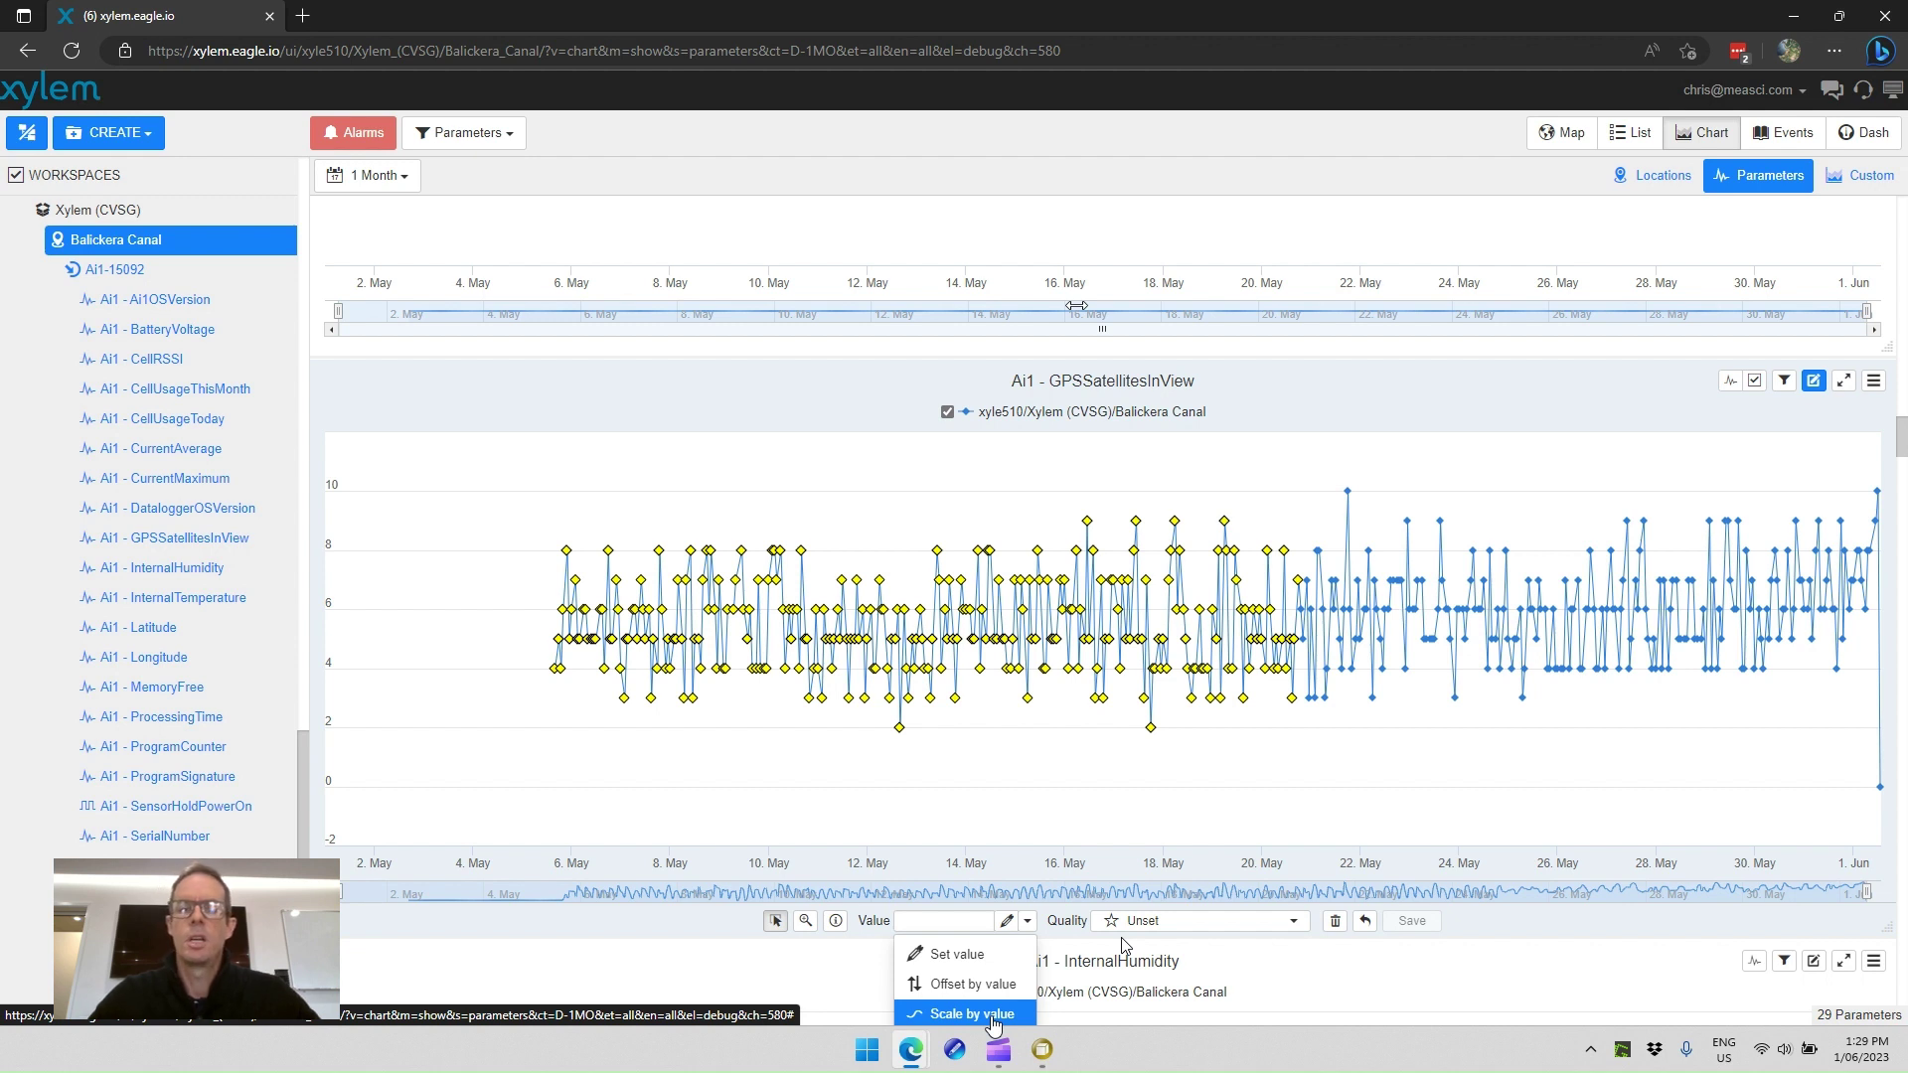
pyautogui.click(1814, 381)
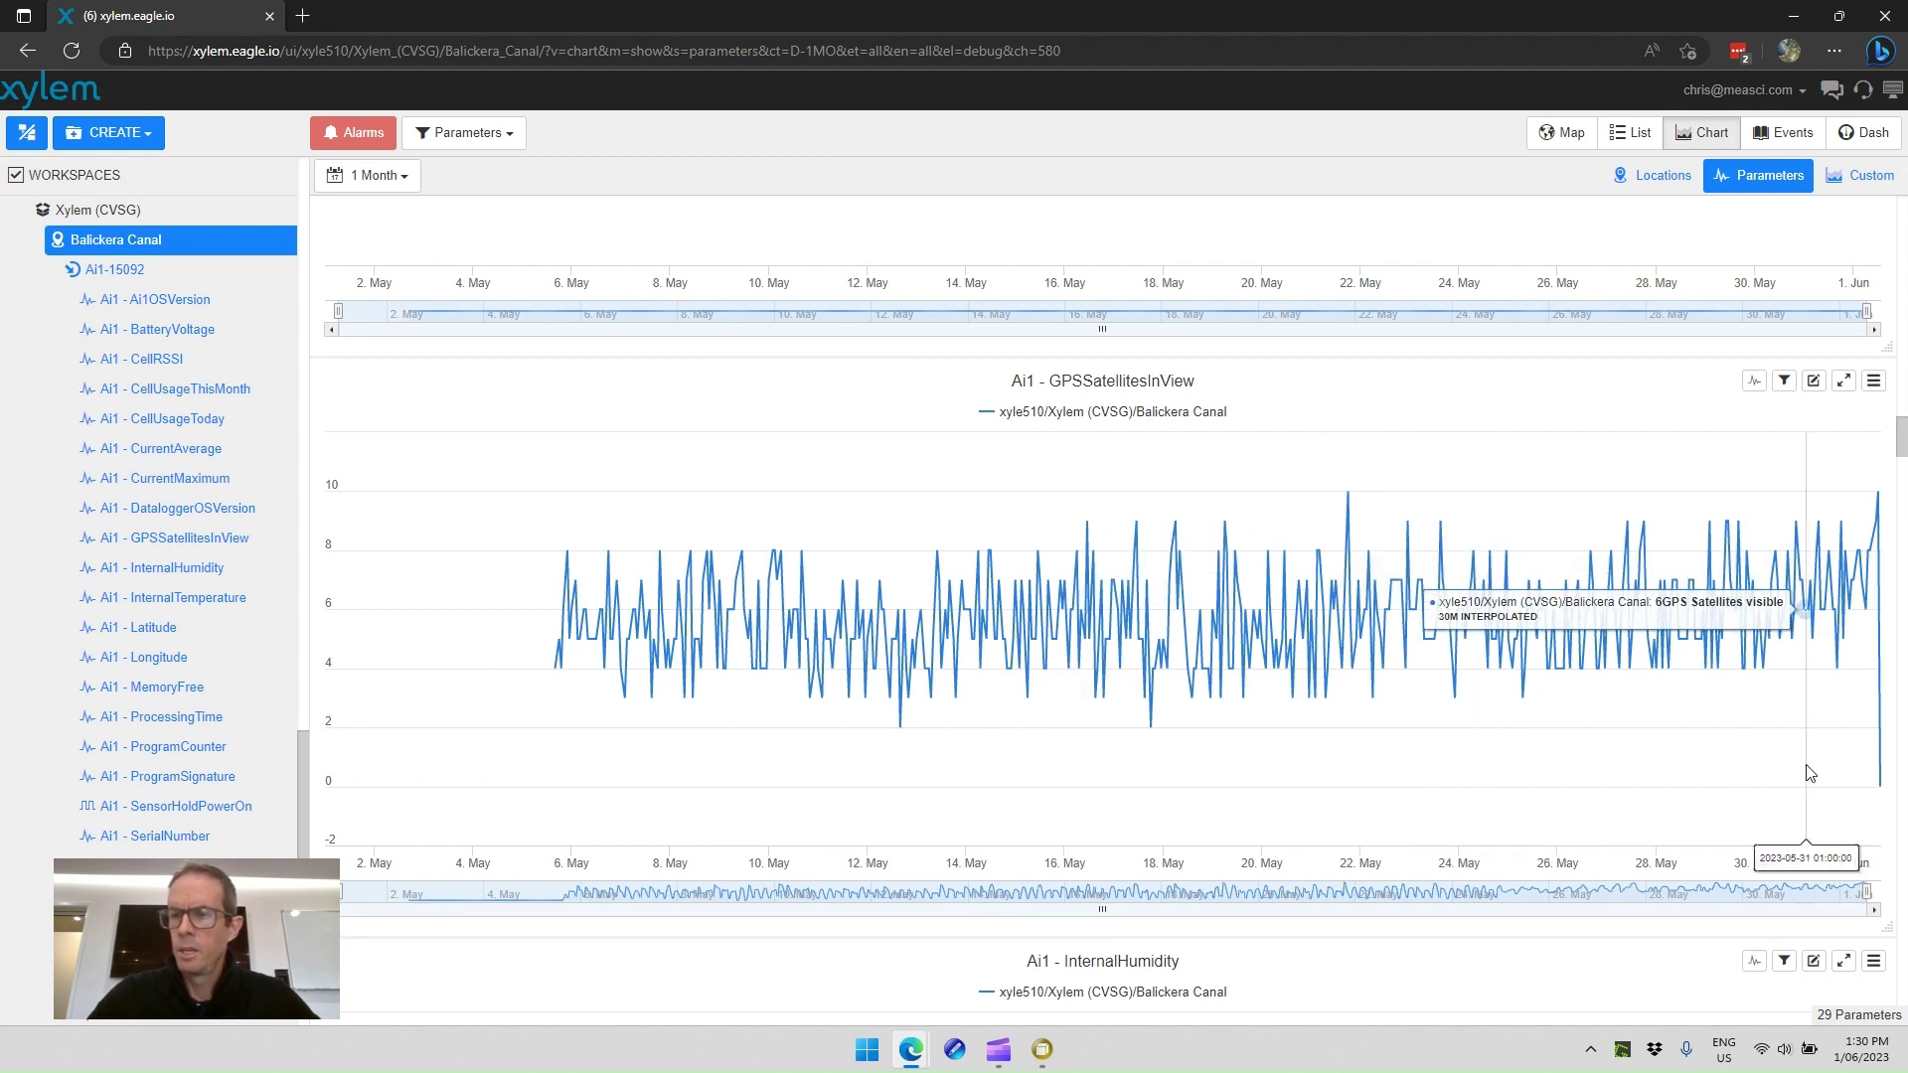
# Step: Look over the InternalHumidity chart and zoom the InternalTemperature chart to about 23 to 24 May
pyautogui.scroll(-1, 1809, 774)
pyautogui.scroll(-9, 1809, 773)
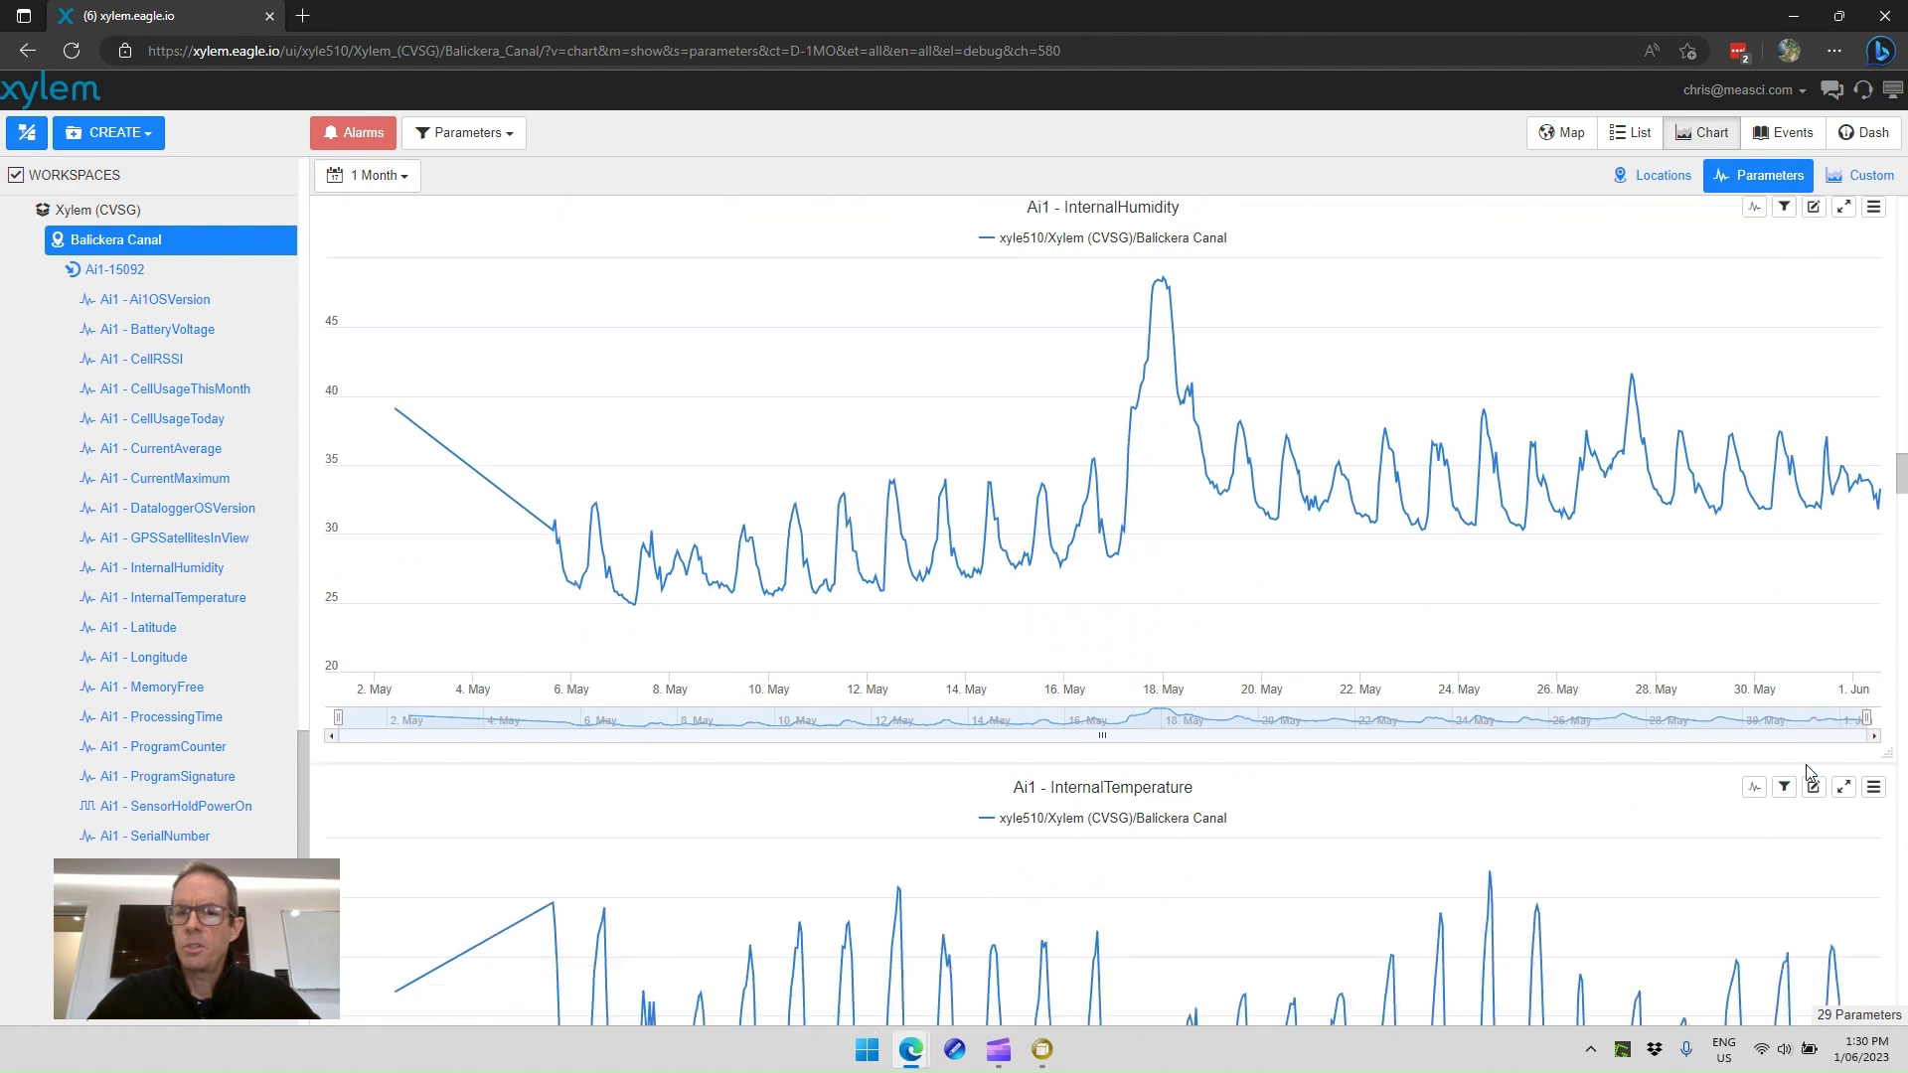
pyautogui.scroll(-1, 1809, 774)
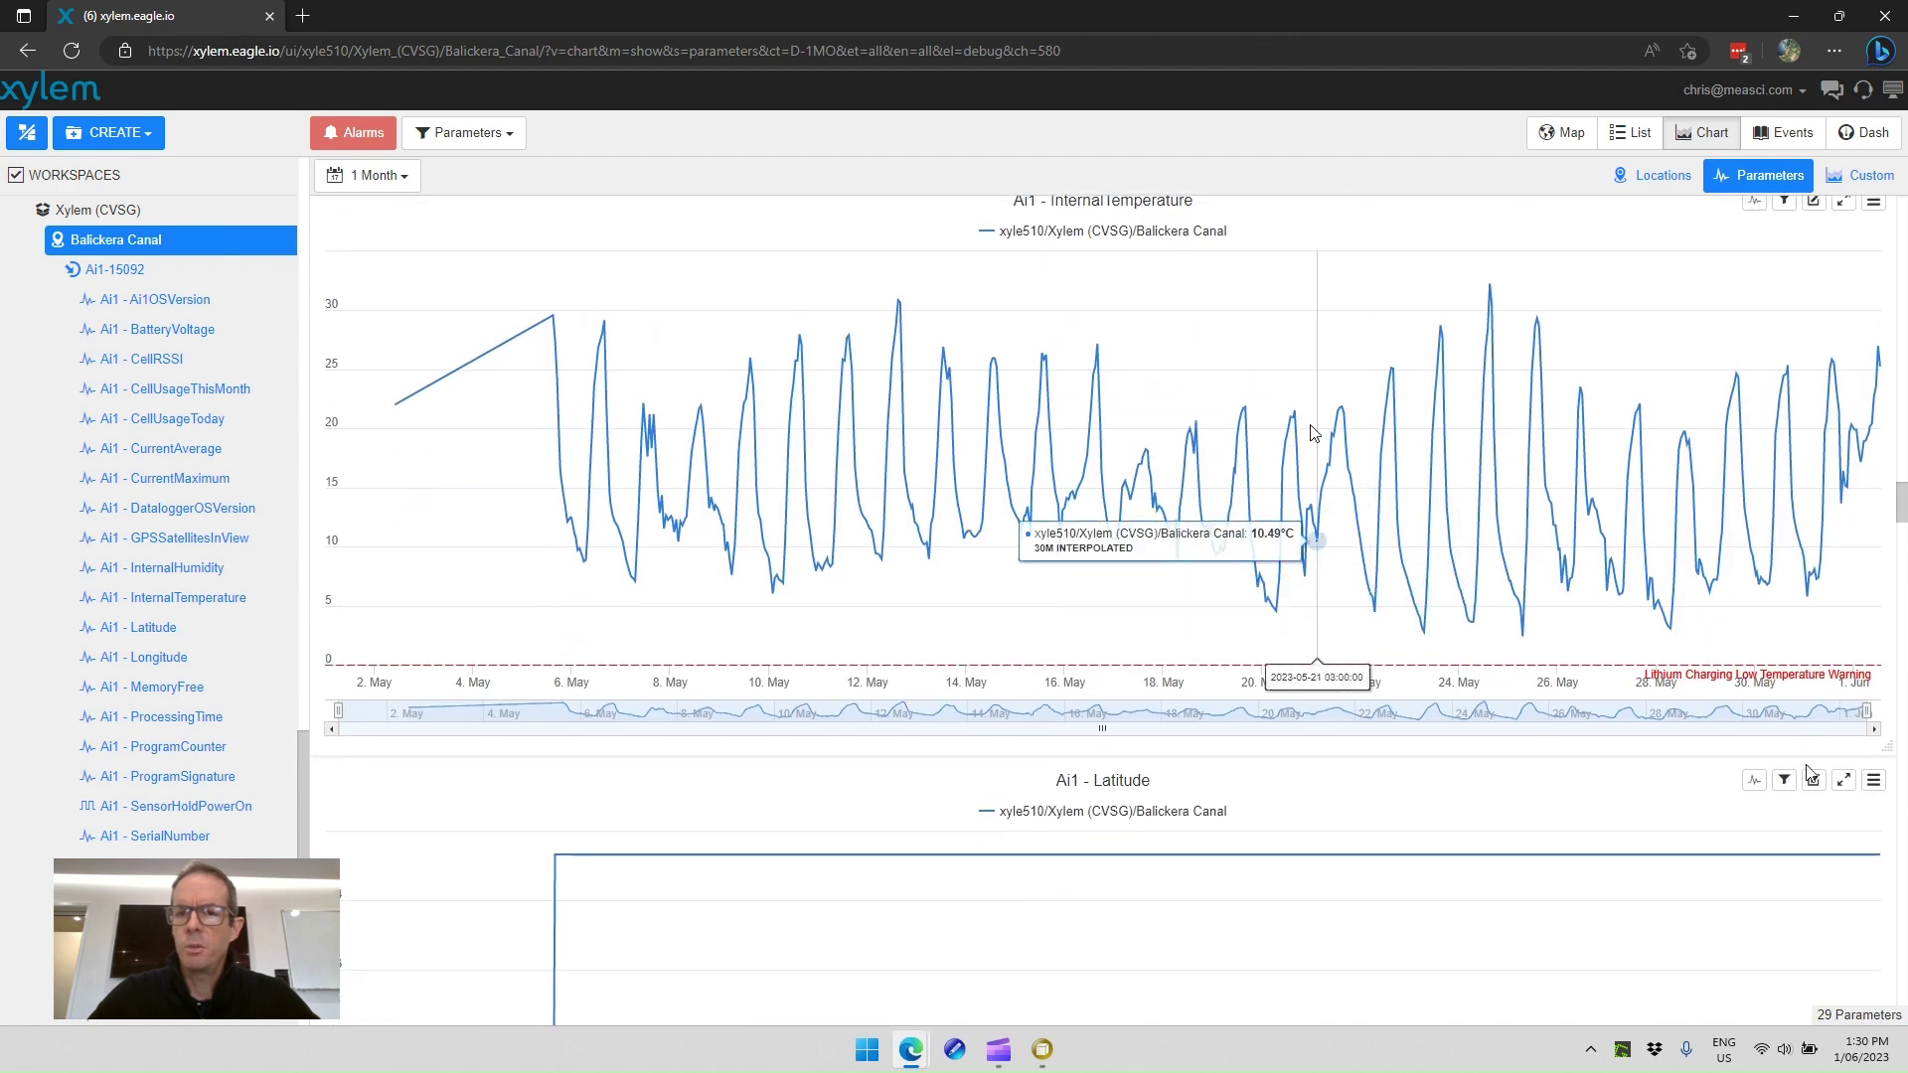
pyautogui.moveTo(1304, 477); pyautogui.dragTo(1590, 464)
pyautogui.moveTo(959, 467); pyautogui.dragTo(1214, 467)
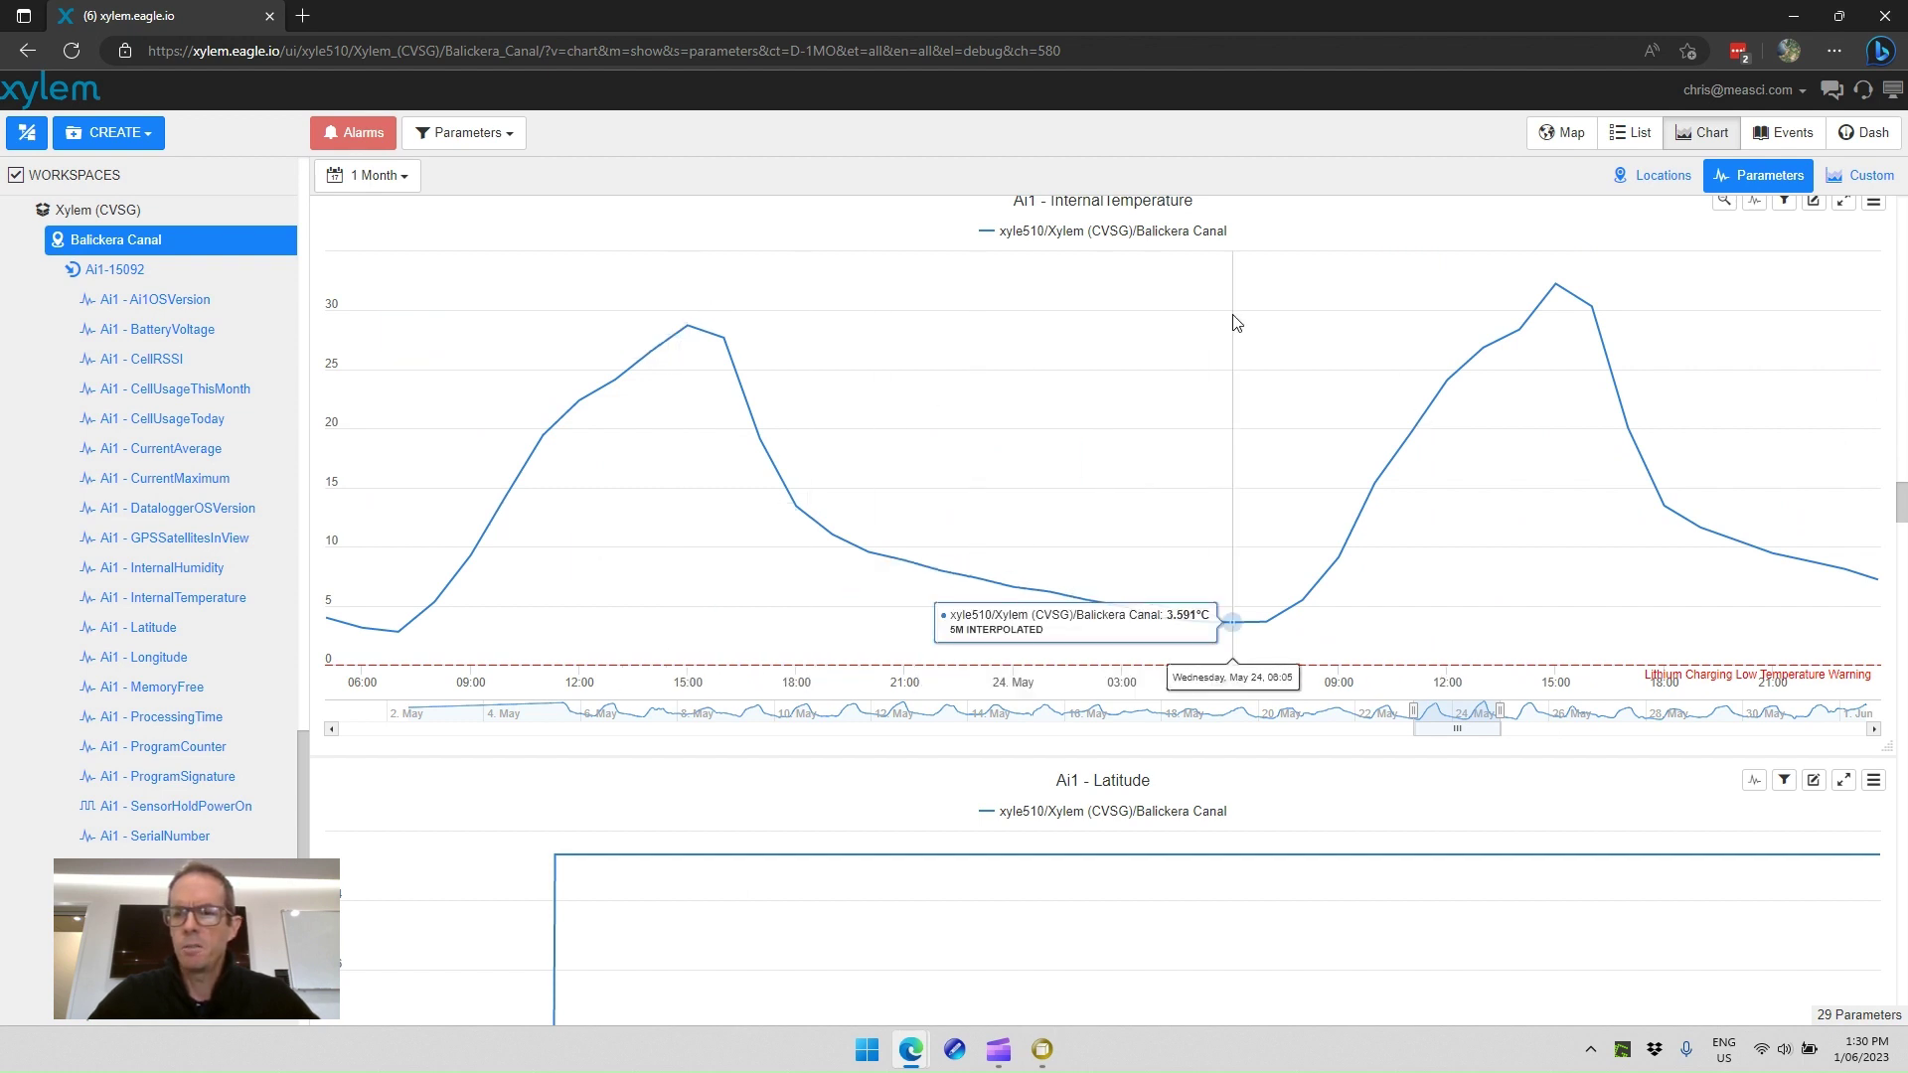
# Step: Review the Balickera Canal event log at the Error and Info detail levels and again at Debug
pyautogui.click(1778, 139)
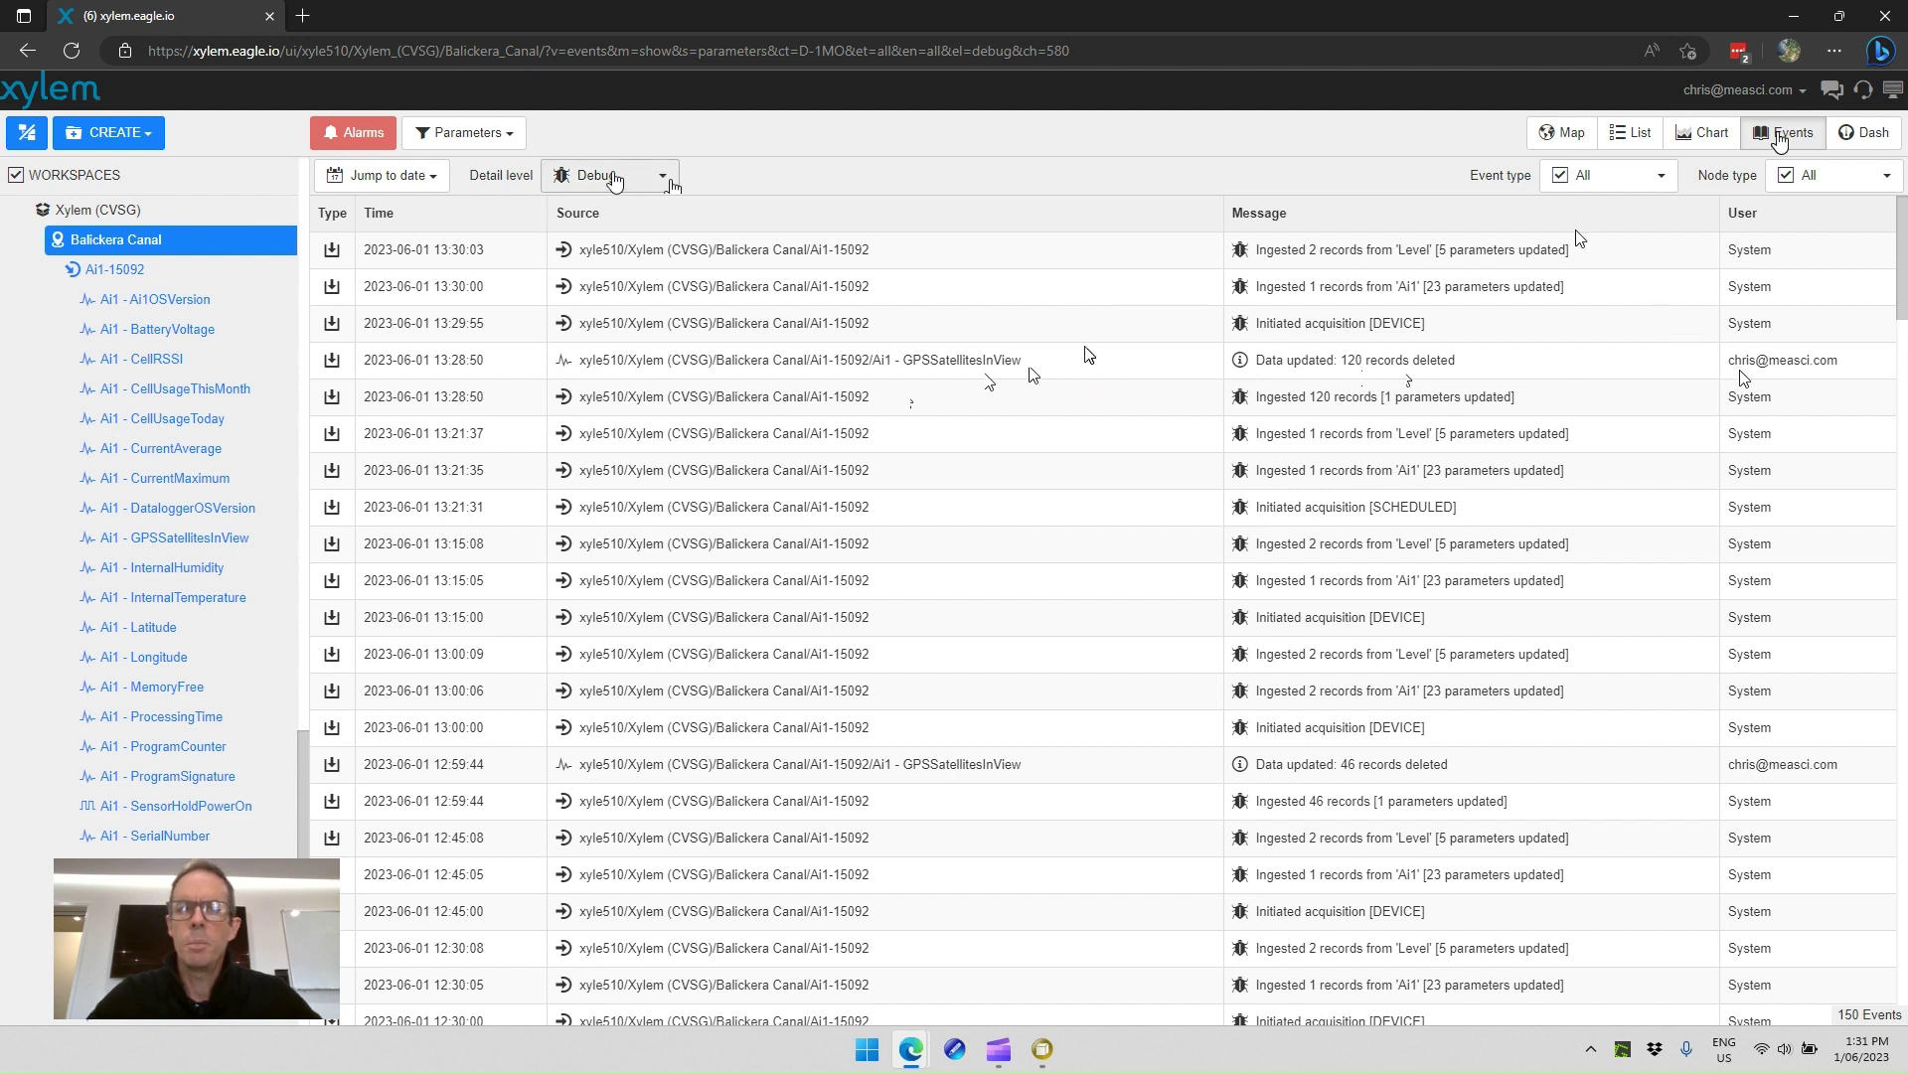
pyautogui.click(614, 179)
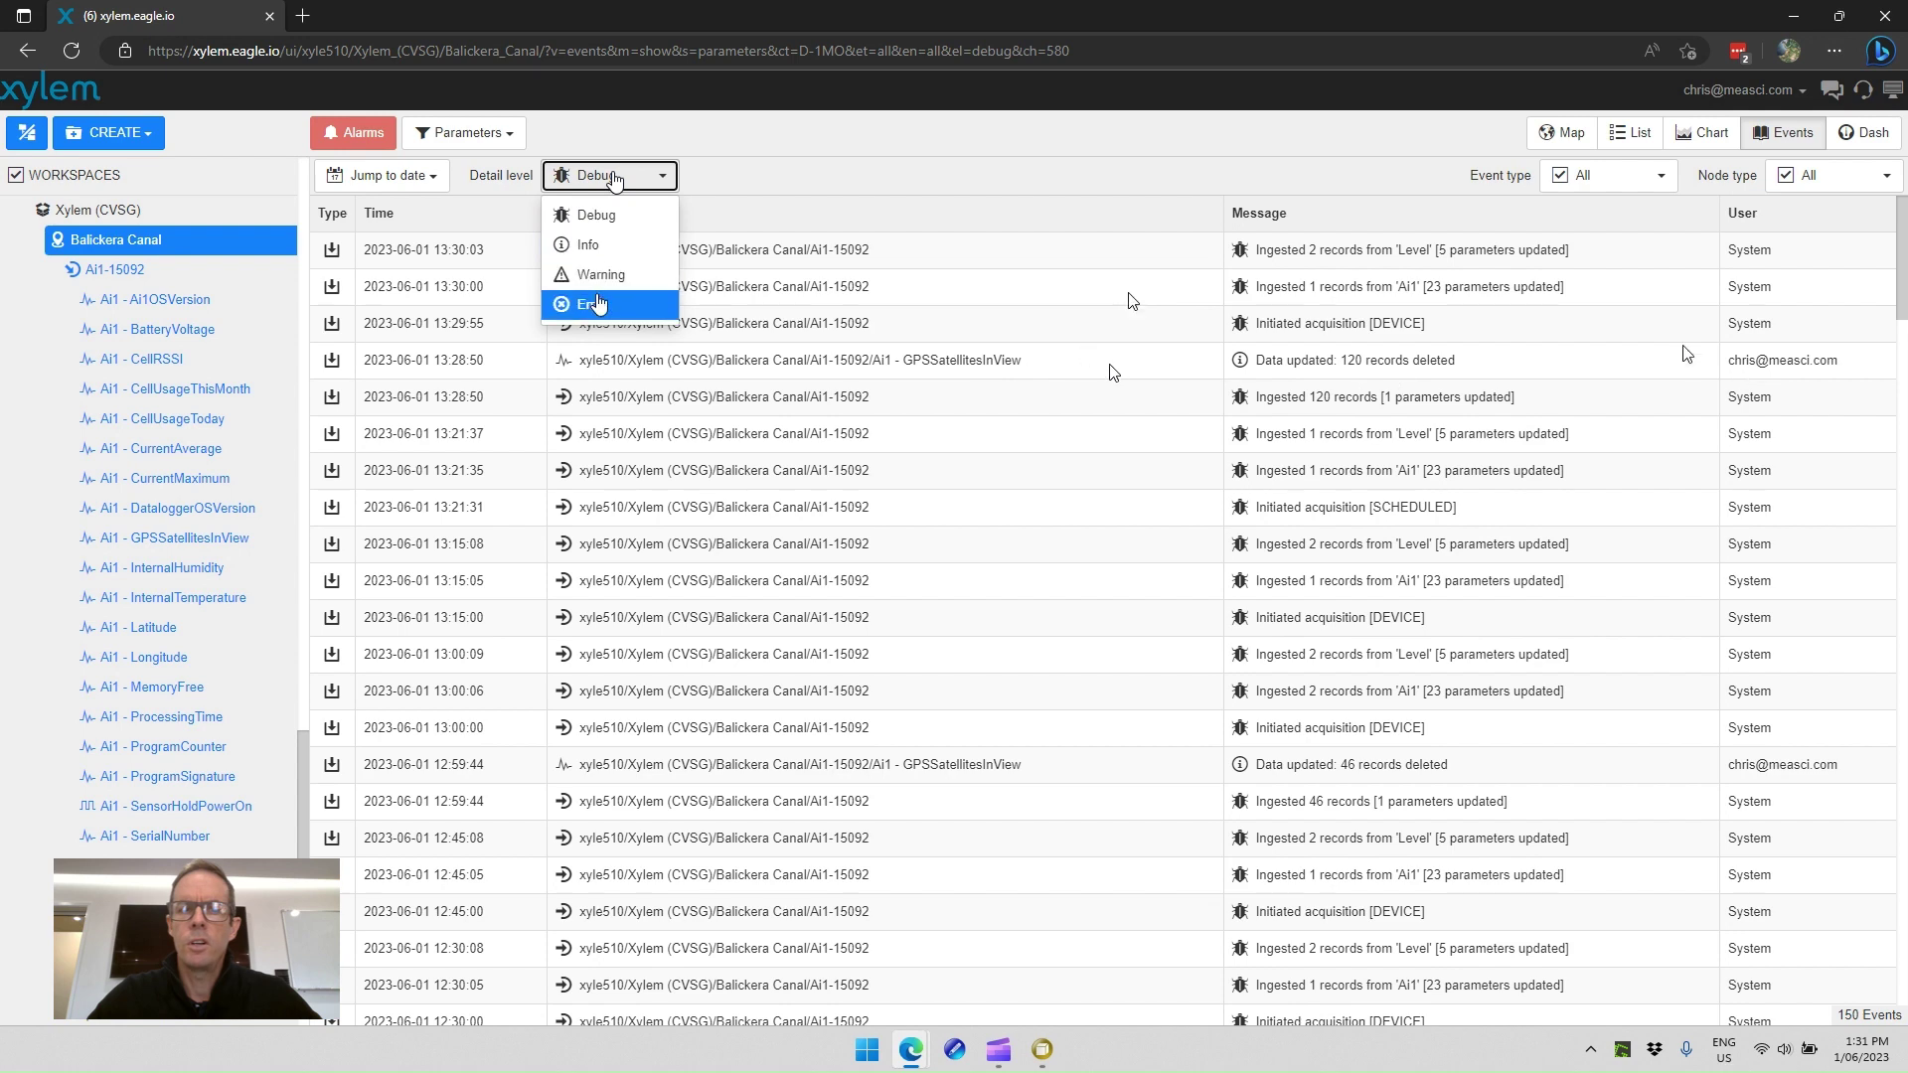
pyautogui.click(600, 301)
pyautogui.click(605, 184)
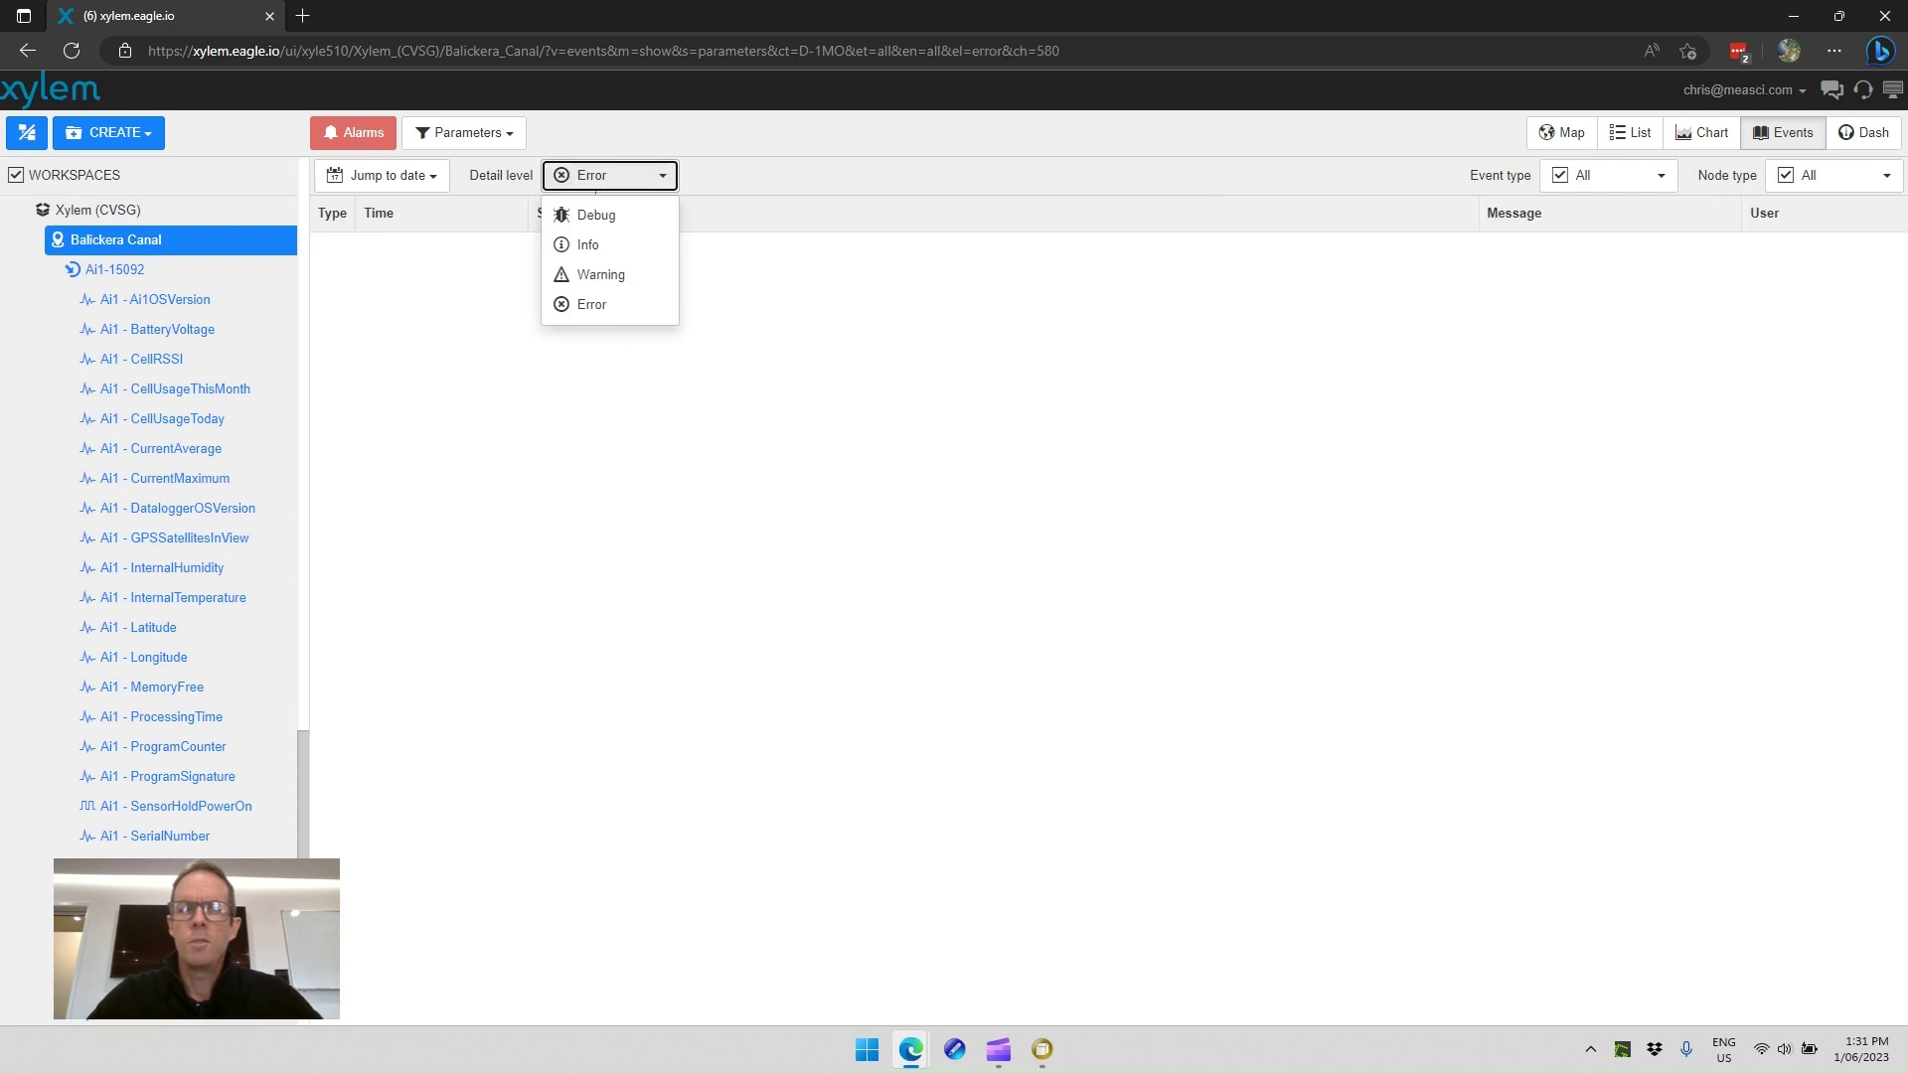
pyautogui.click(591, 246)
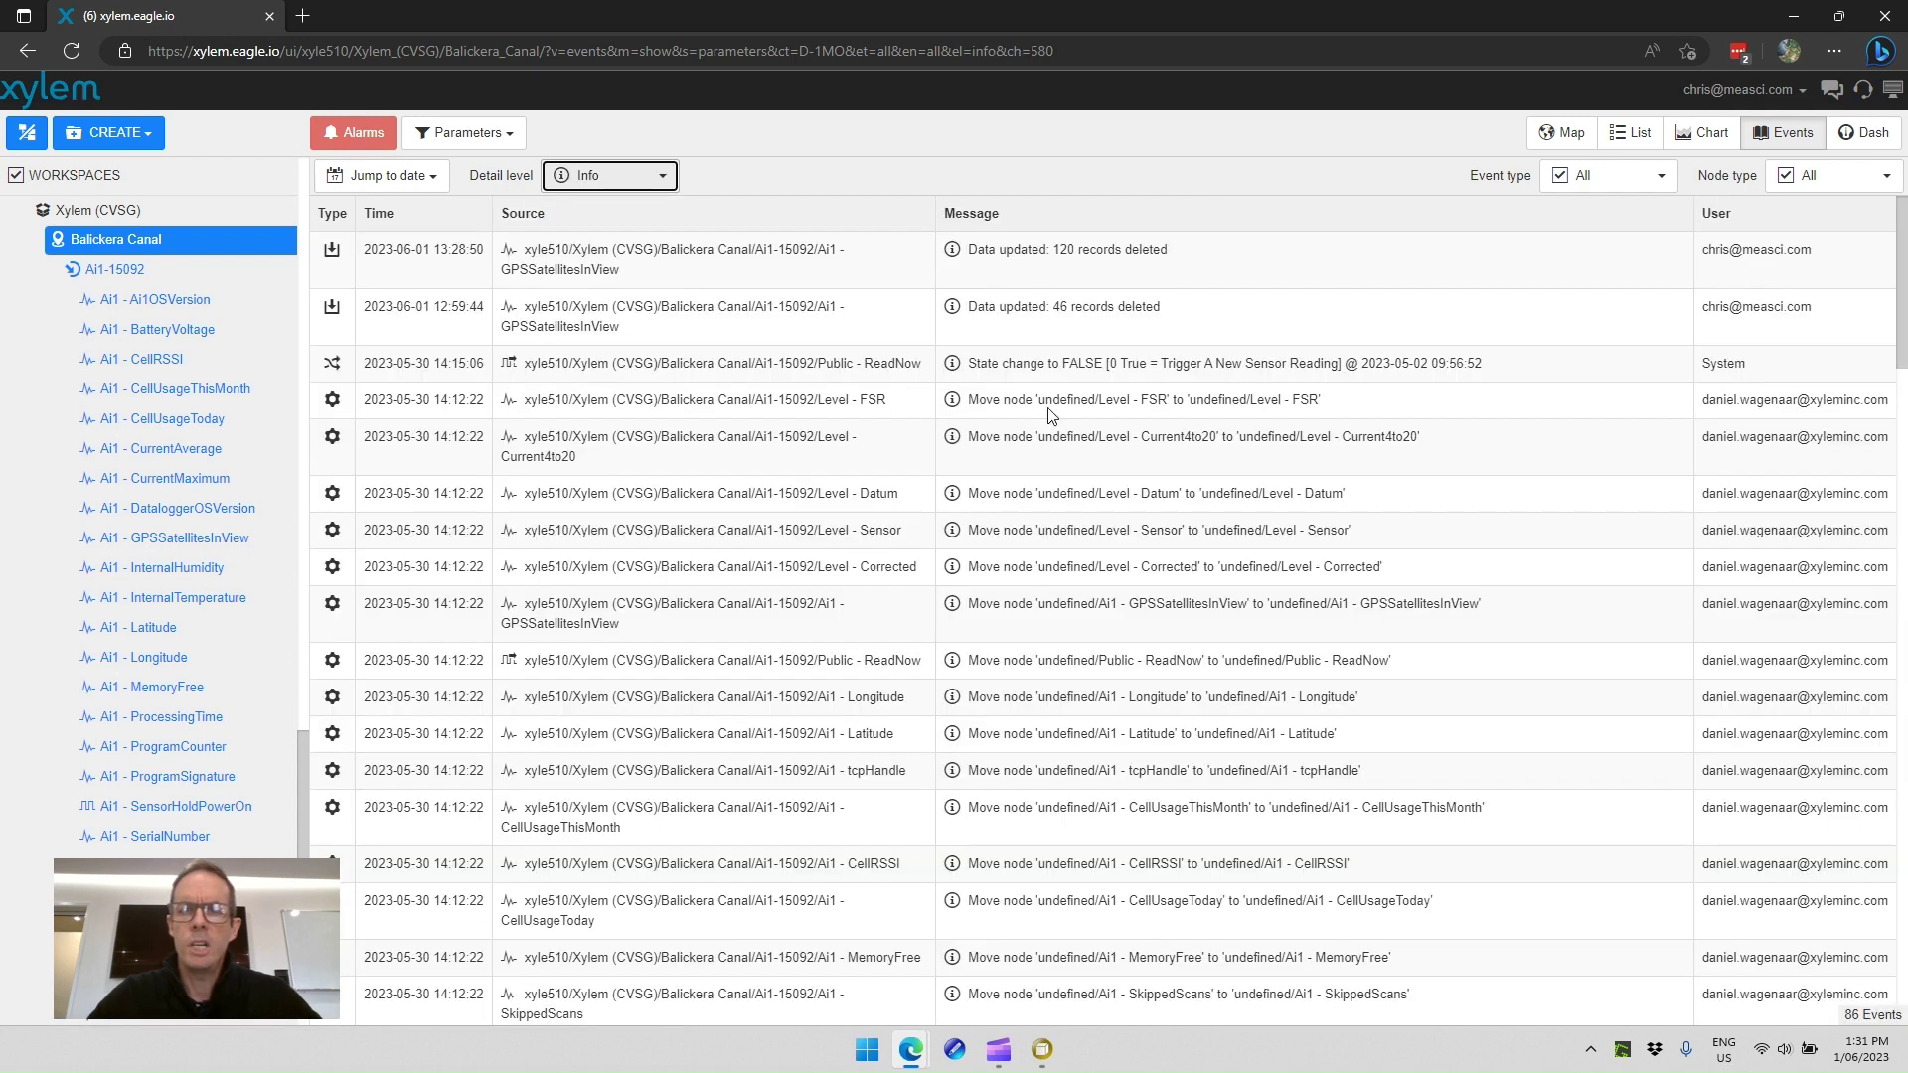
pyautogui.click(636, 189)
pyautogui.click(623, 217)
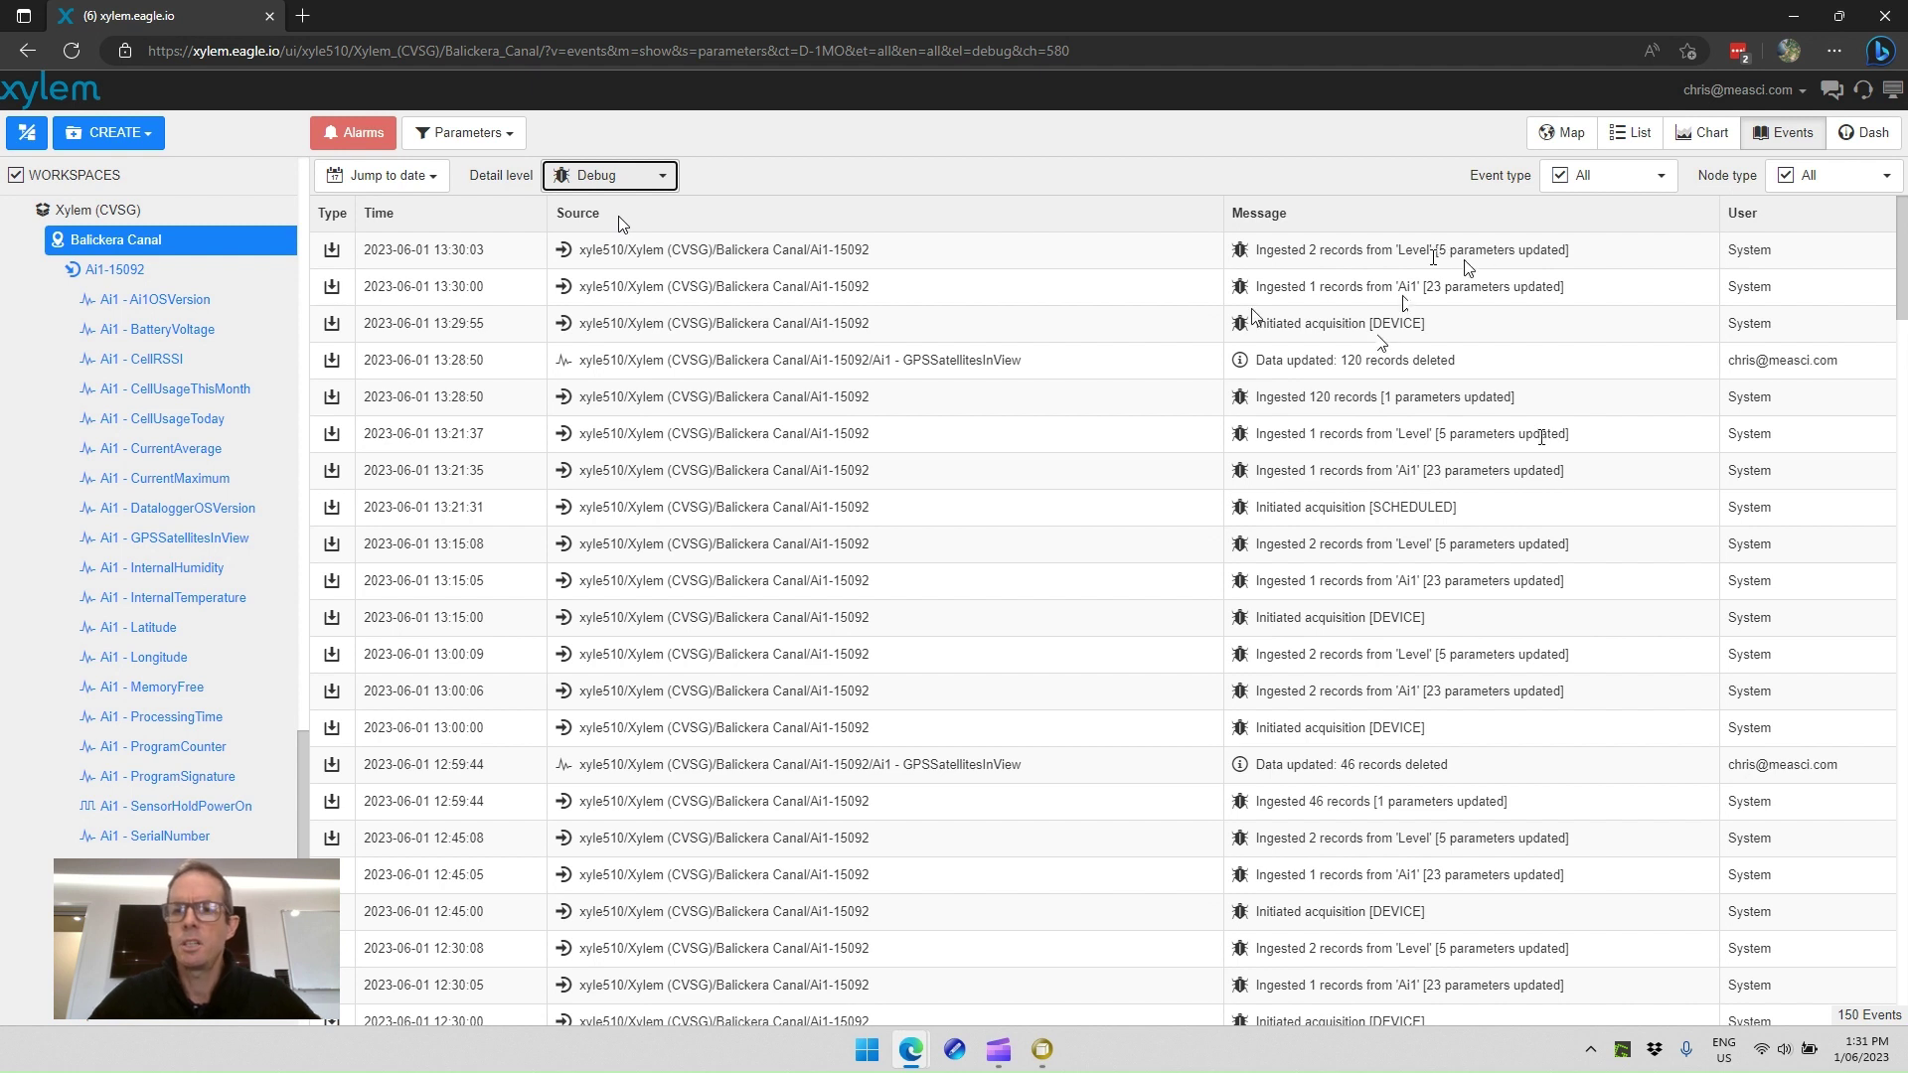
pyautogui.click(1507, 373)
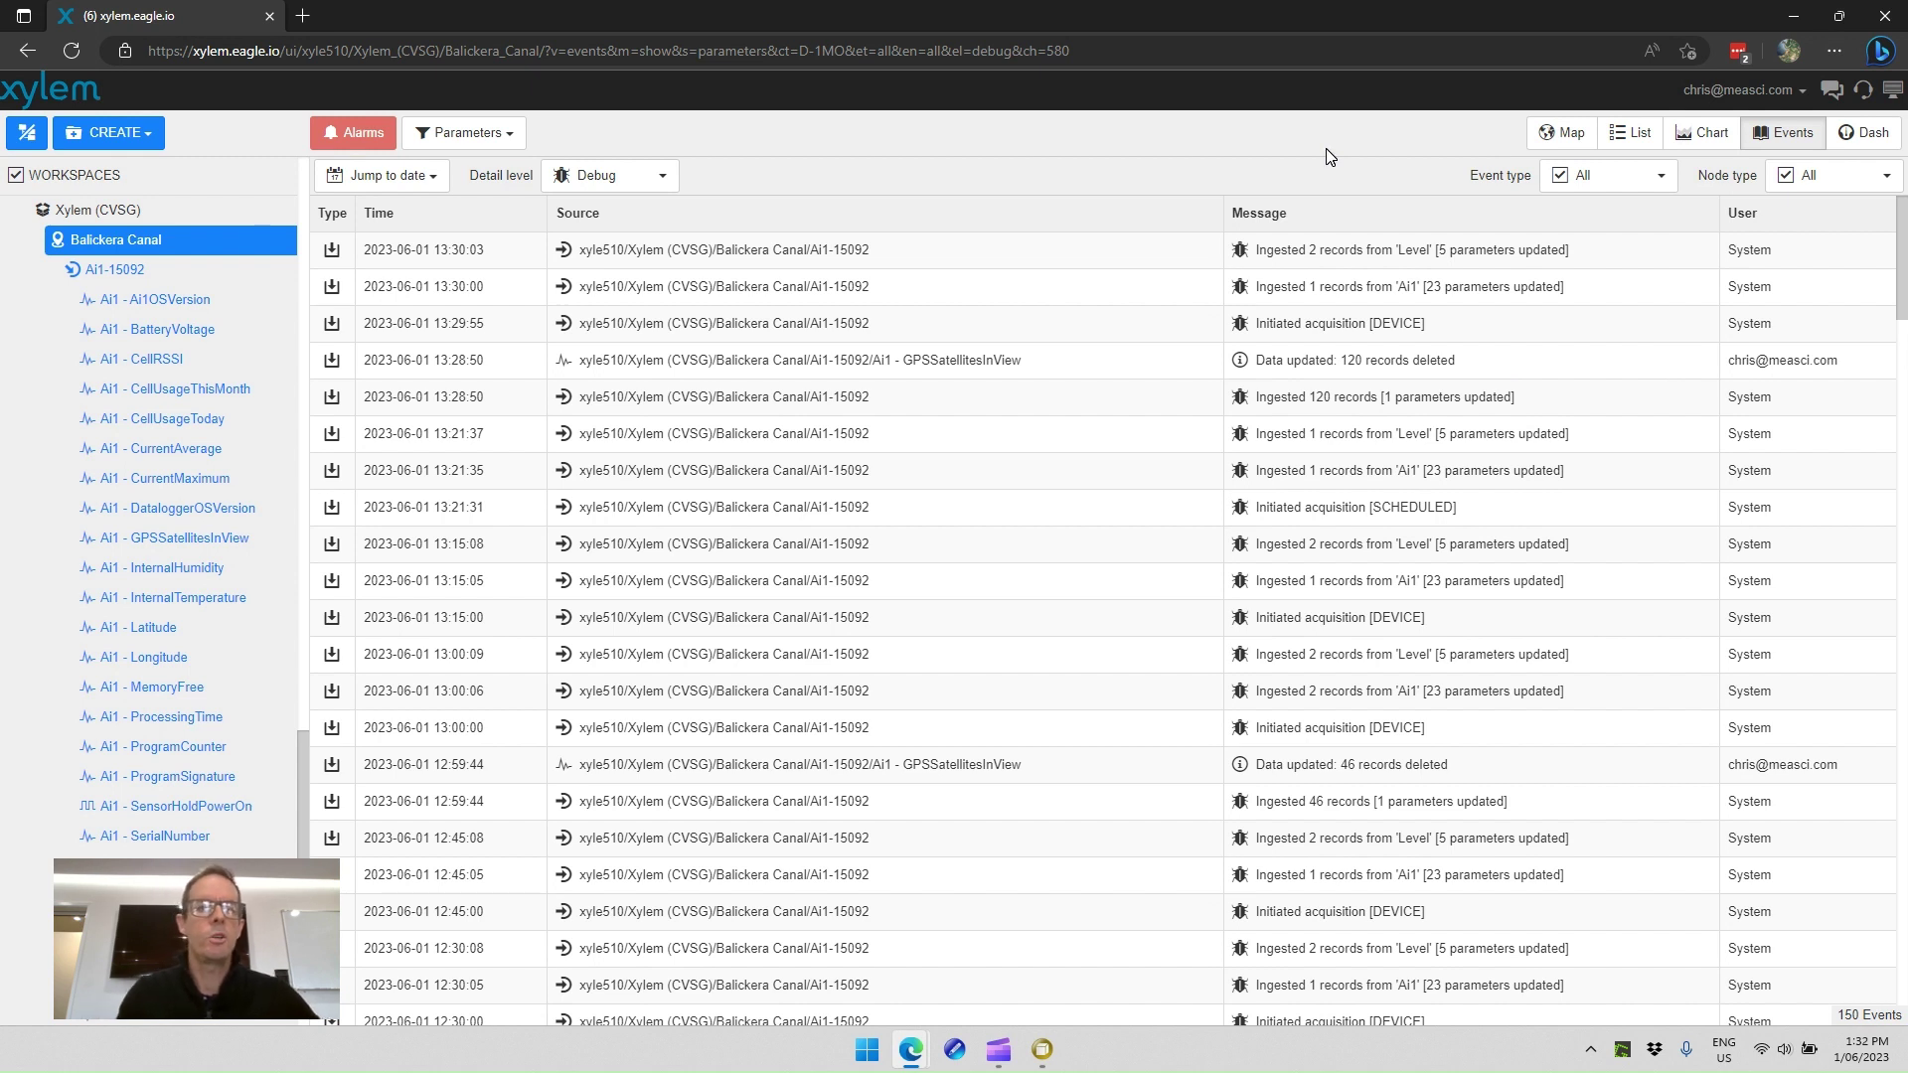
# Step: Create a new dashboard under Balickera Canal and open it in the dashboard view
pyautogui.moveTo(283, 248)
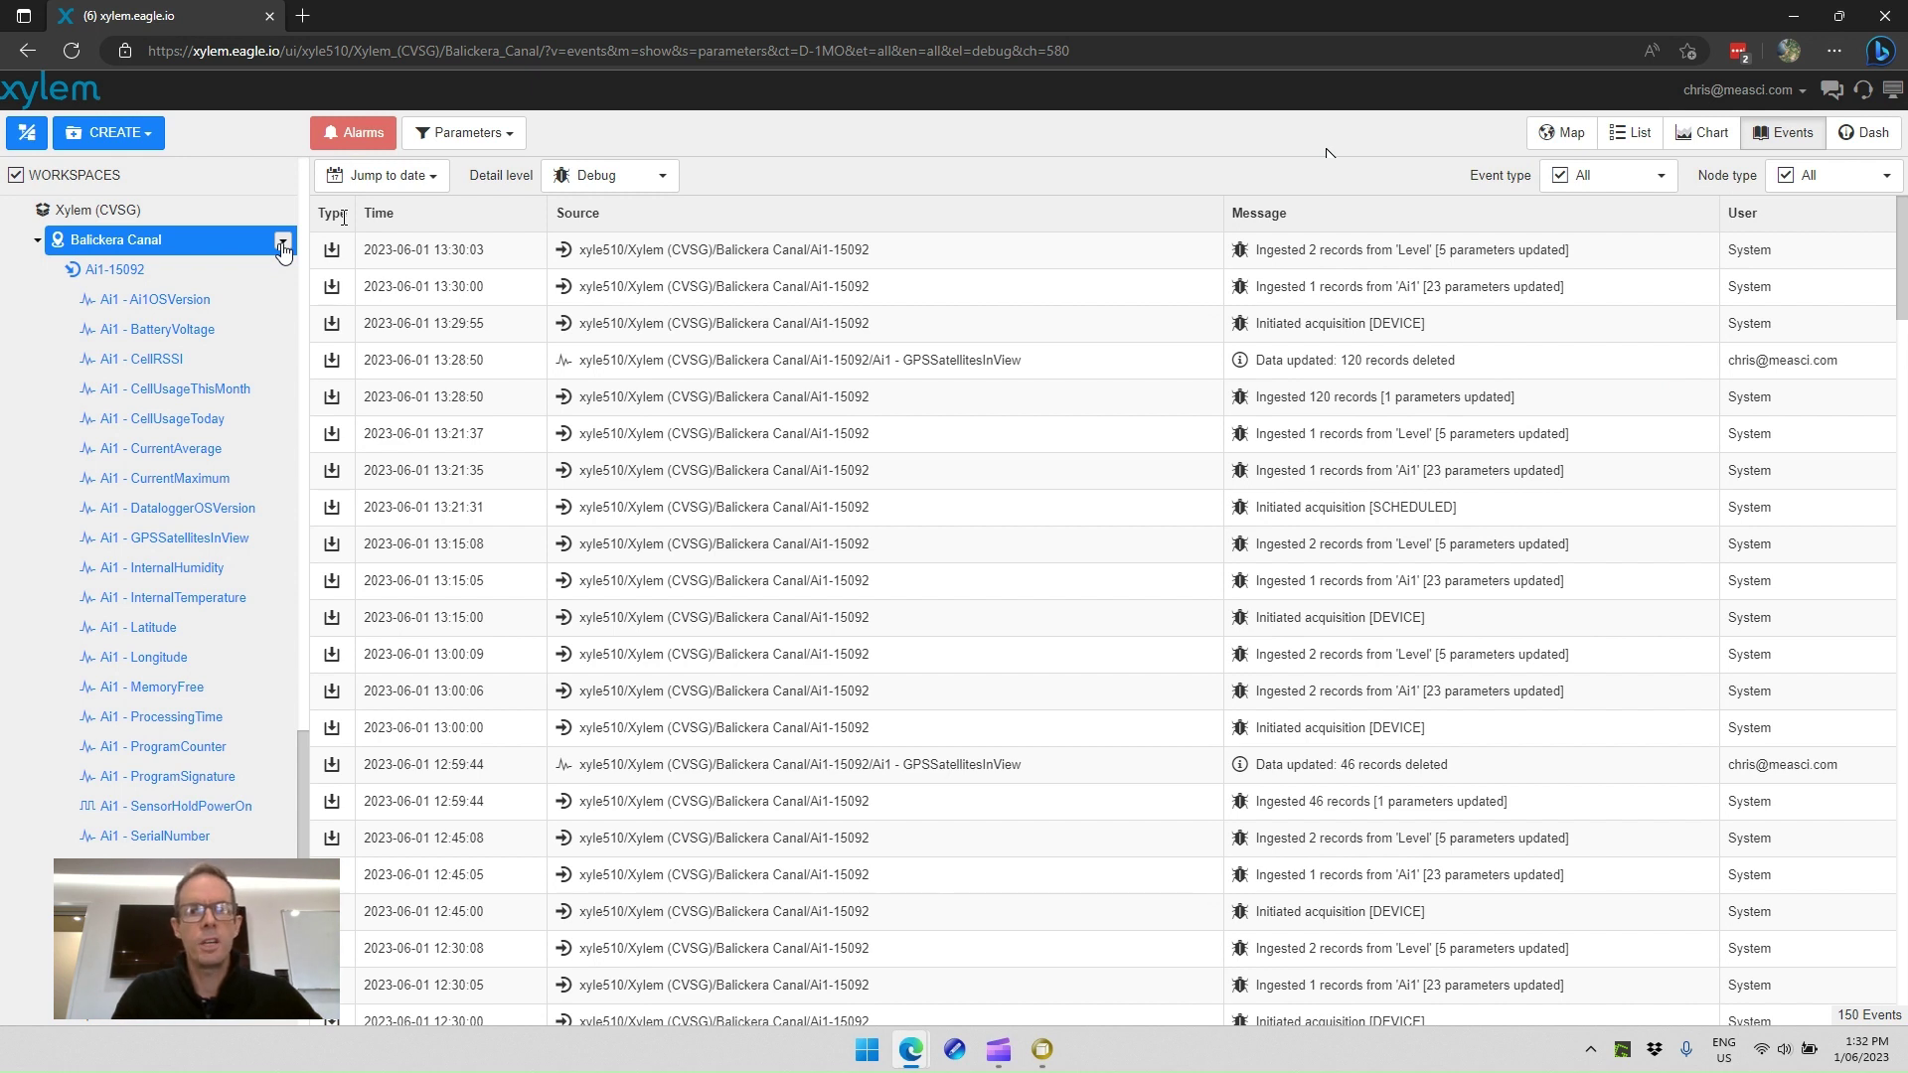
pyautogui.click(283, 245)
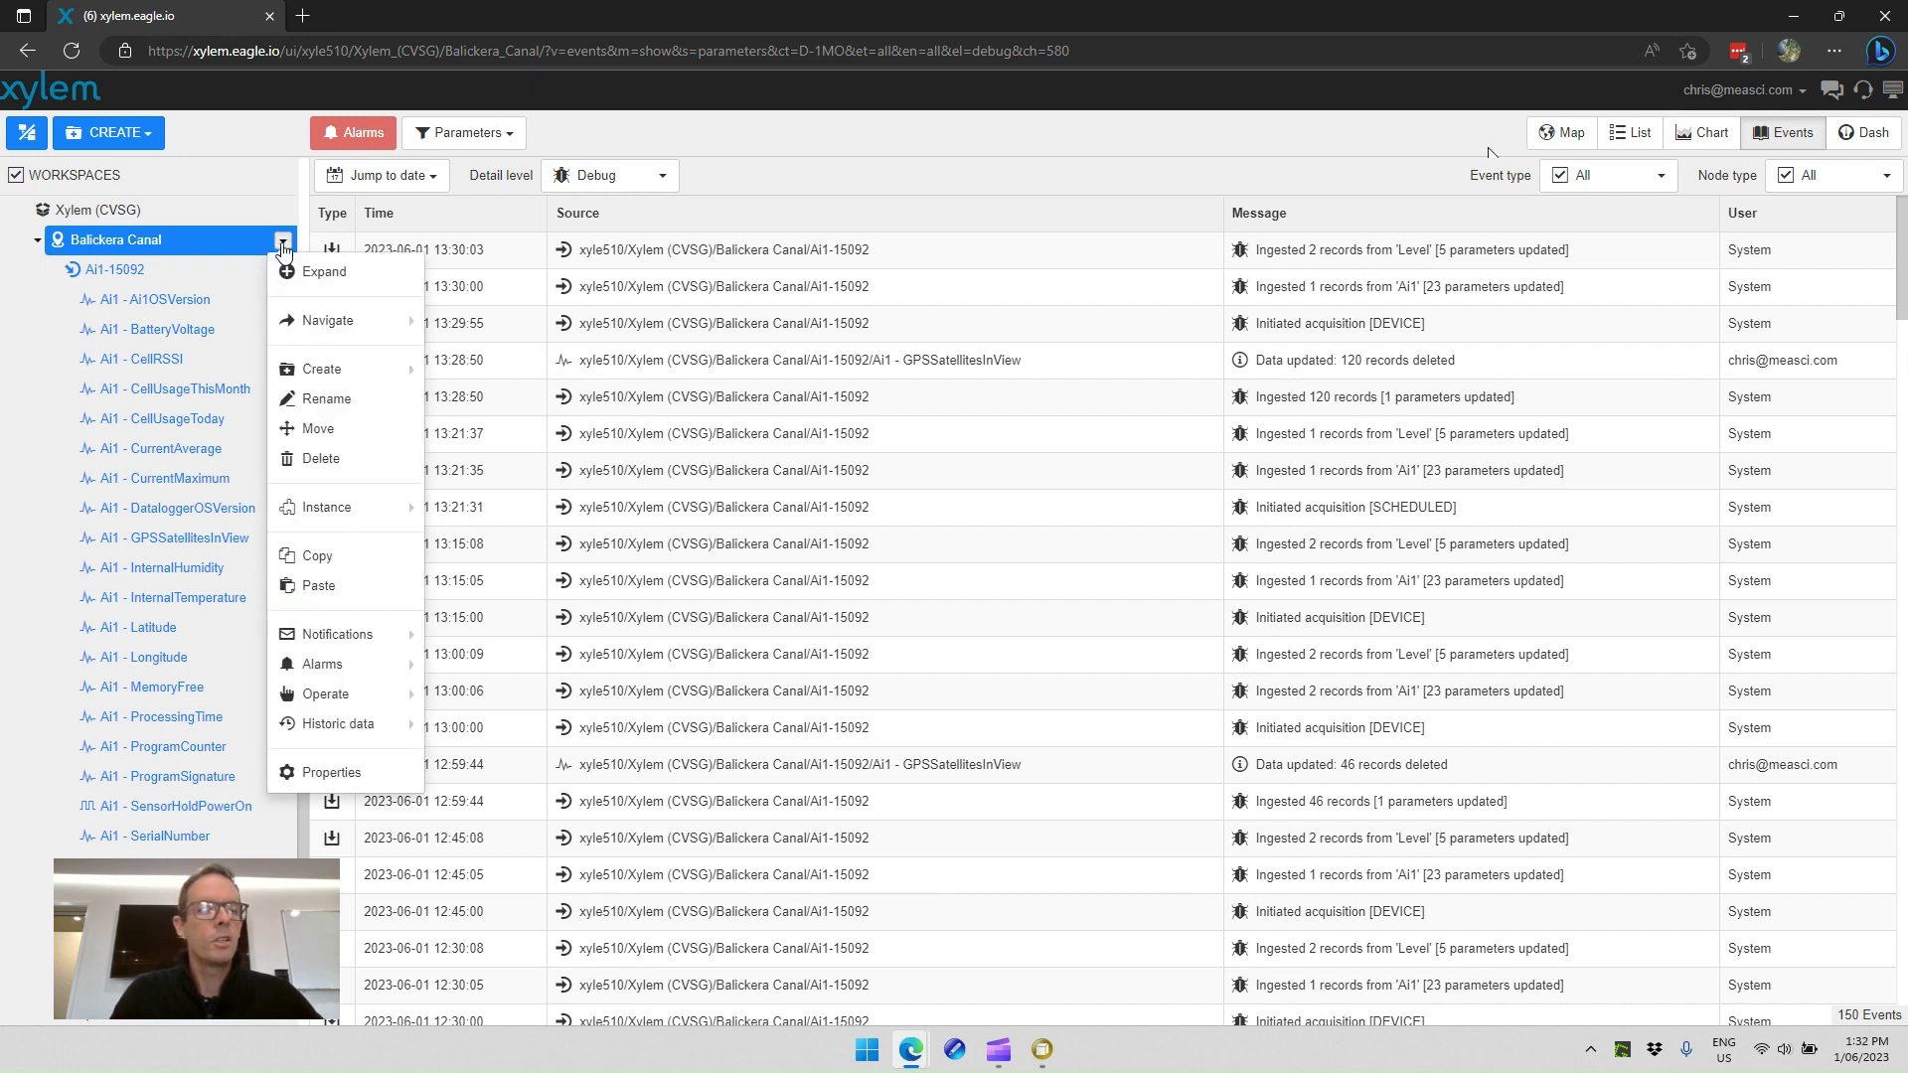
pyautogui.moveTo(294, 322)
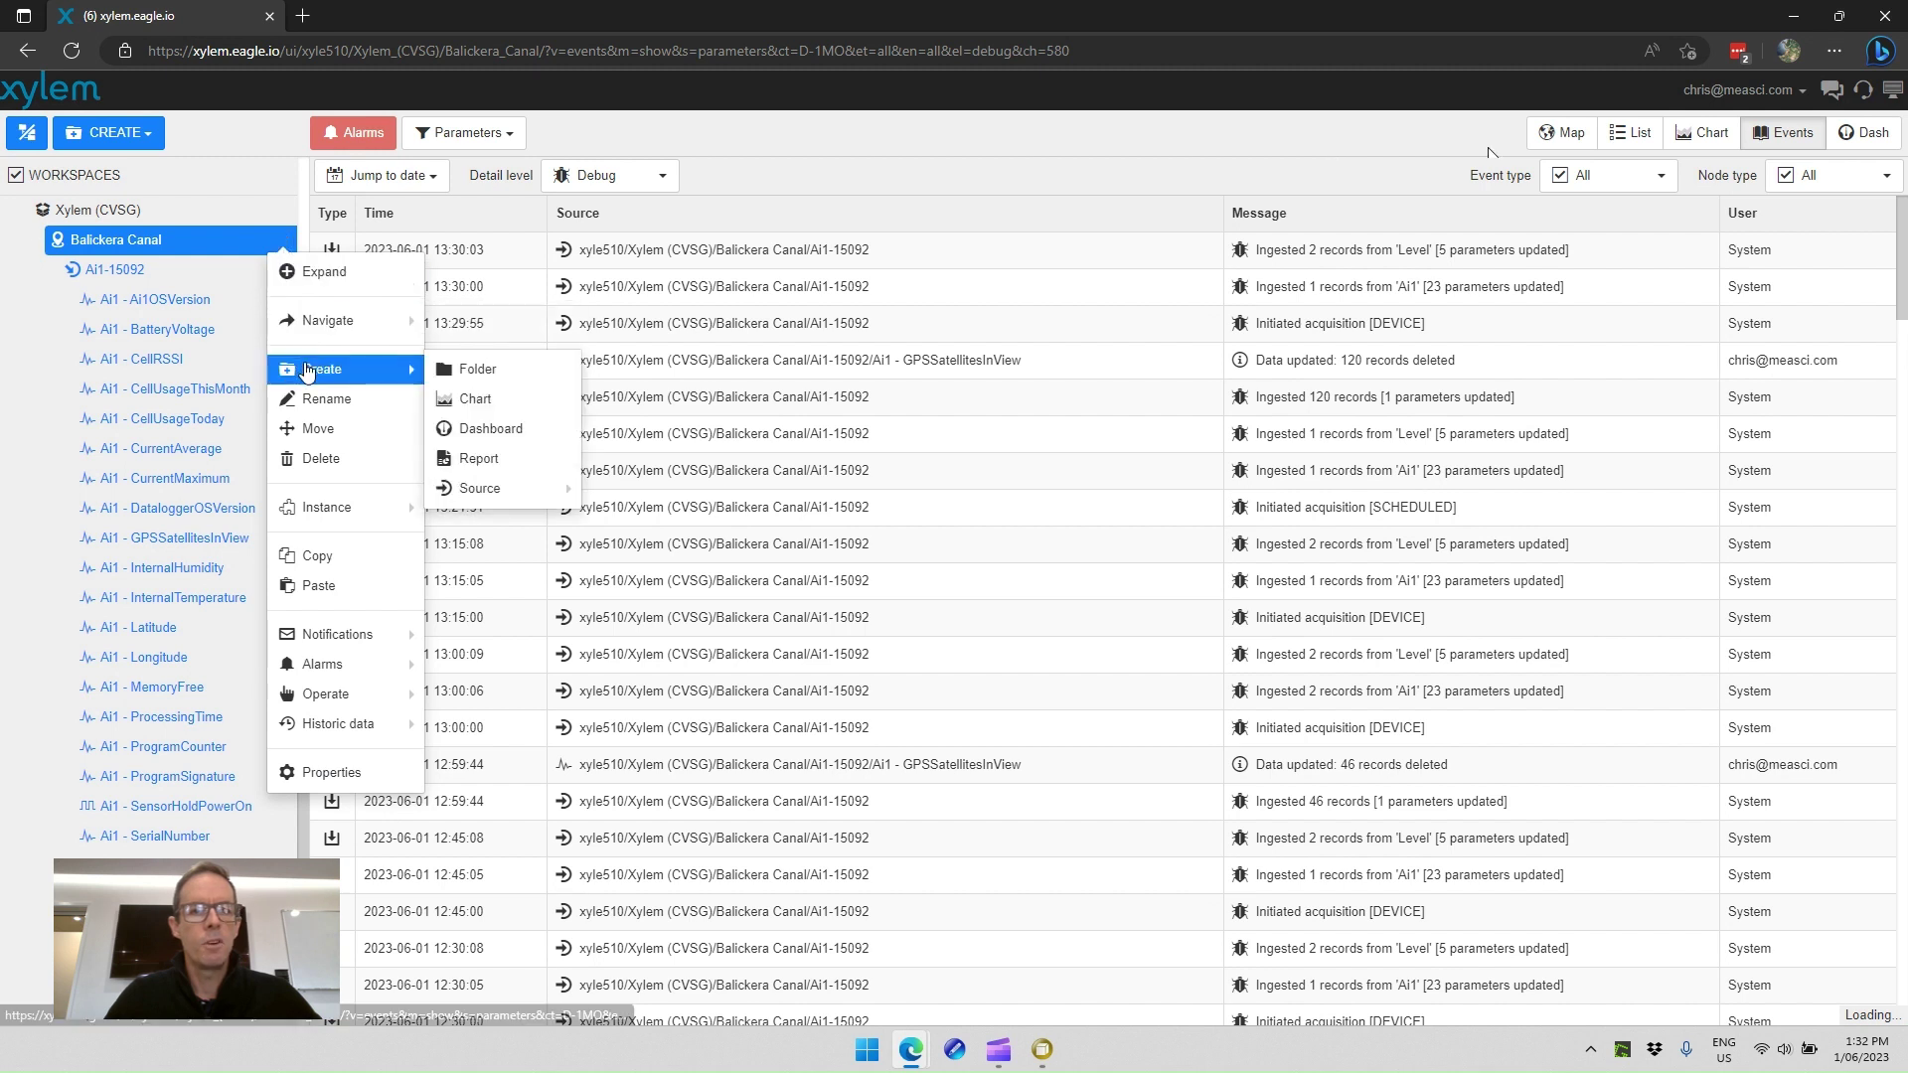
pyautogui.moveTo(291, 374)
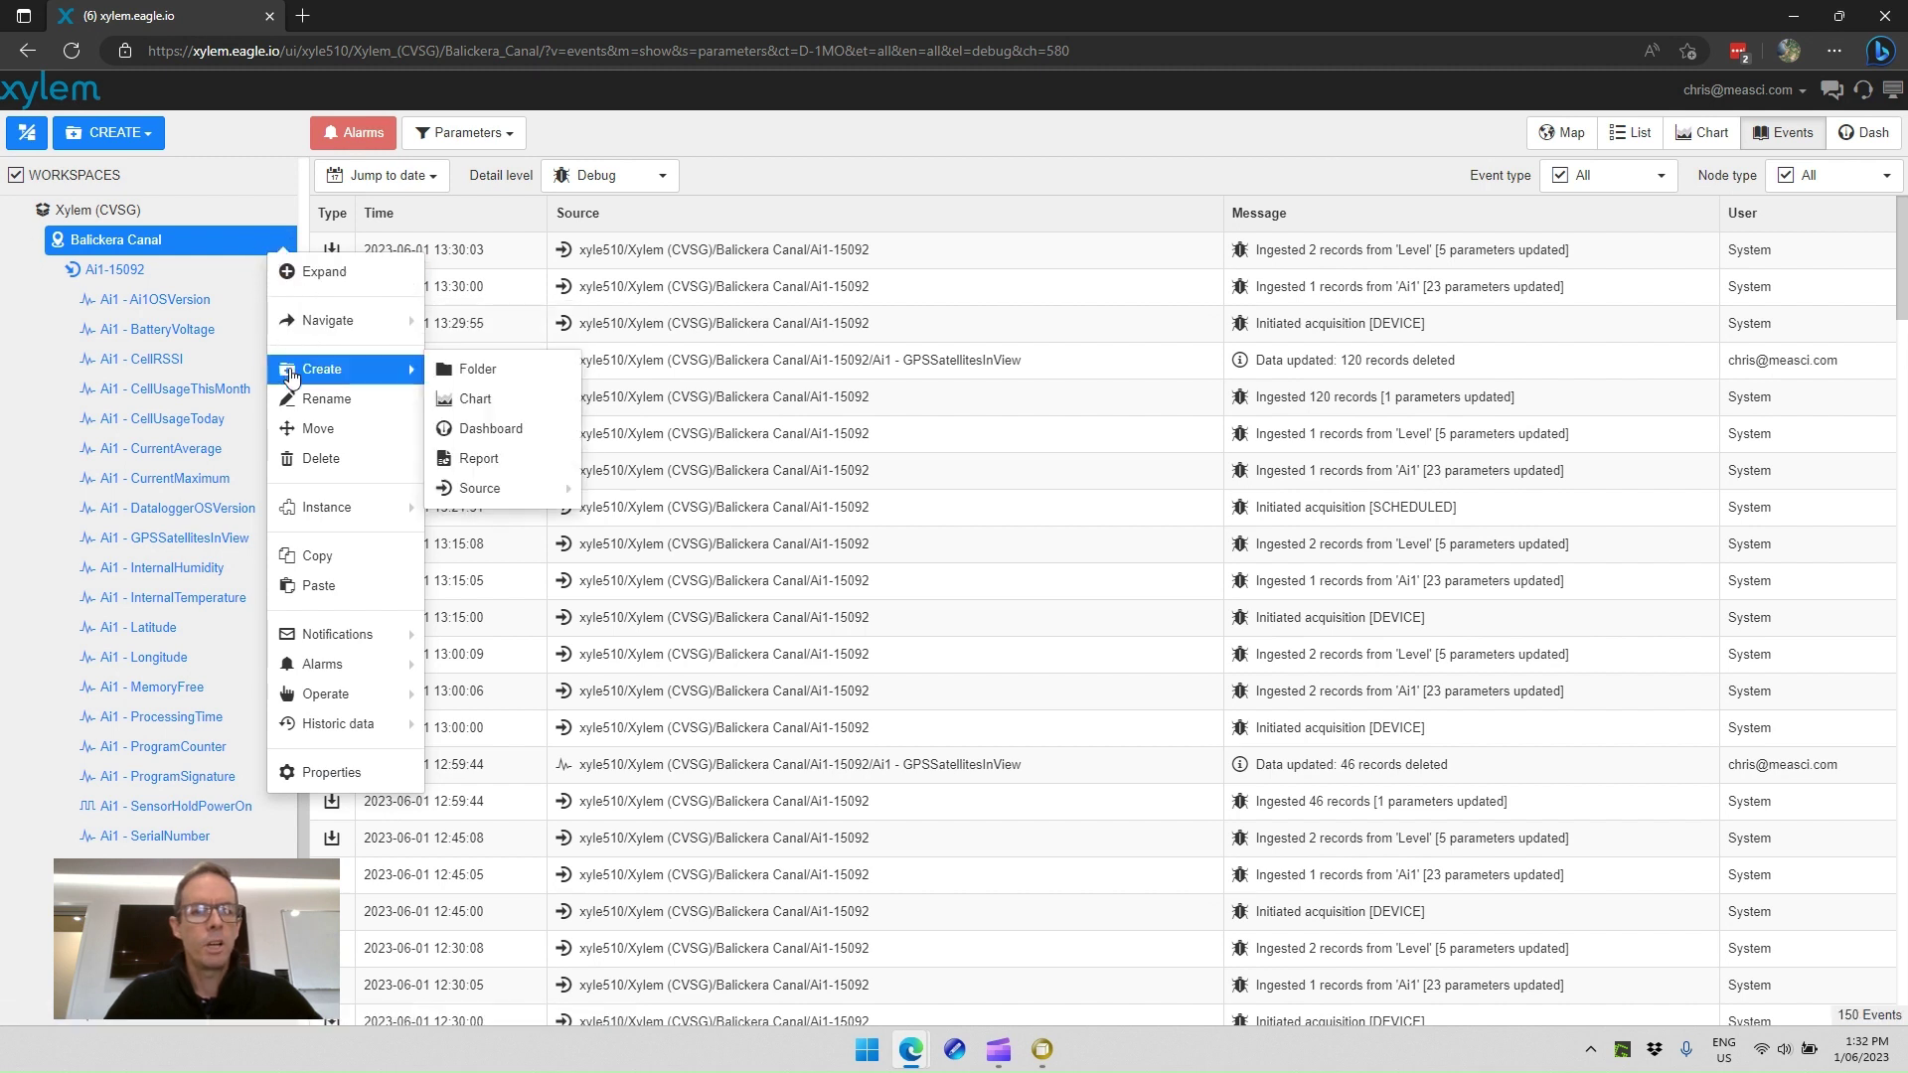
pyautogui.click(465, 430)
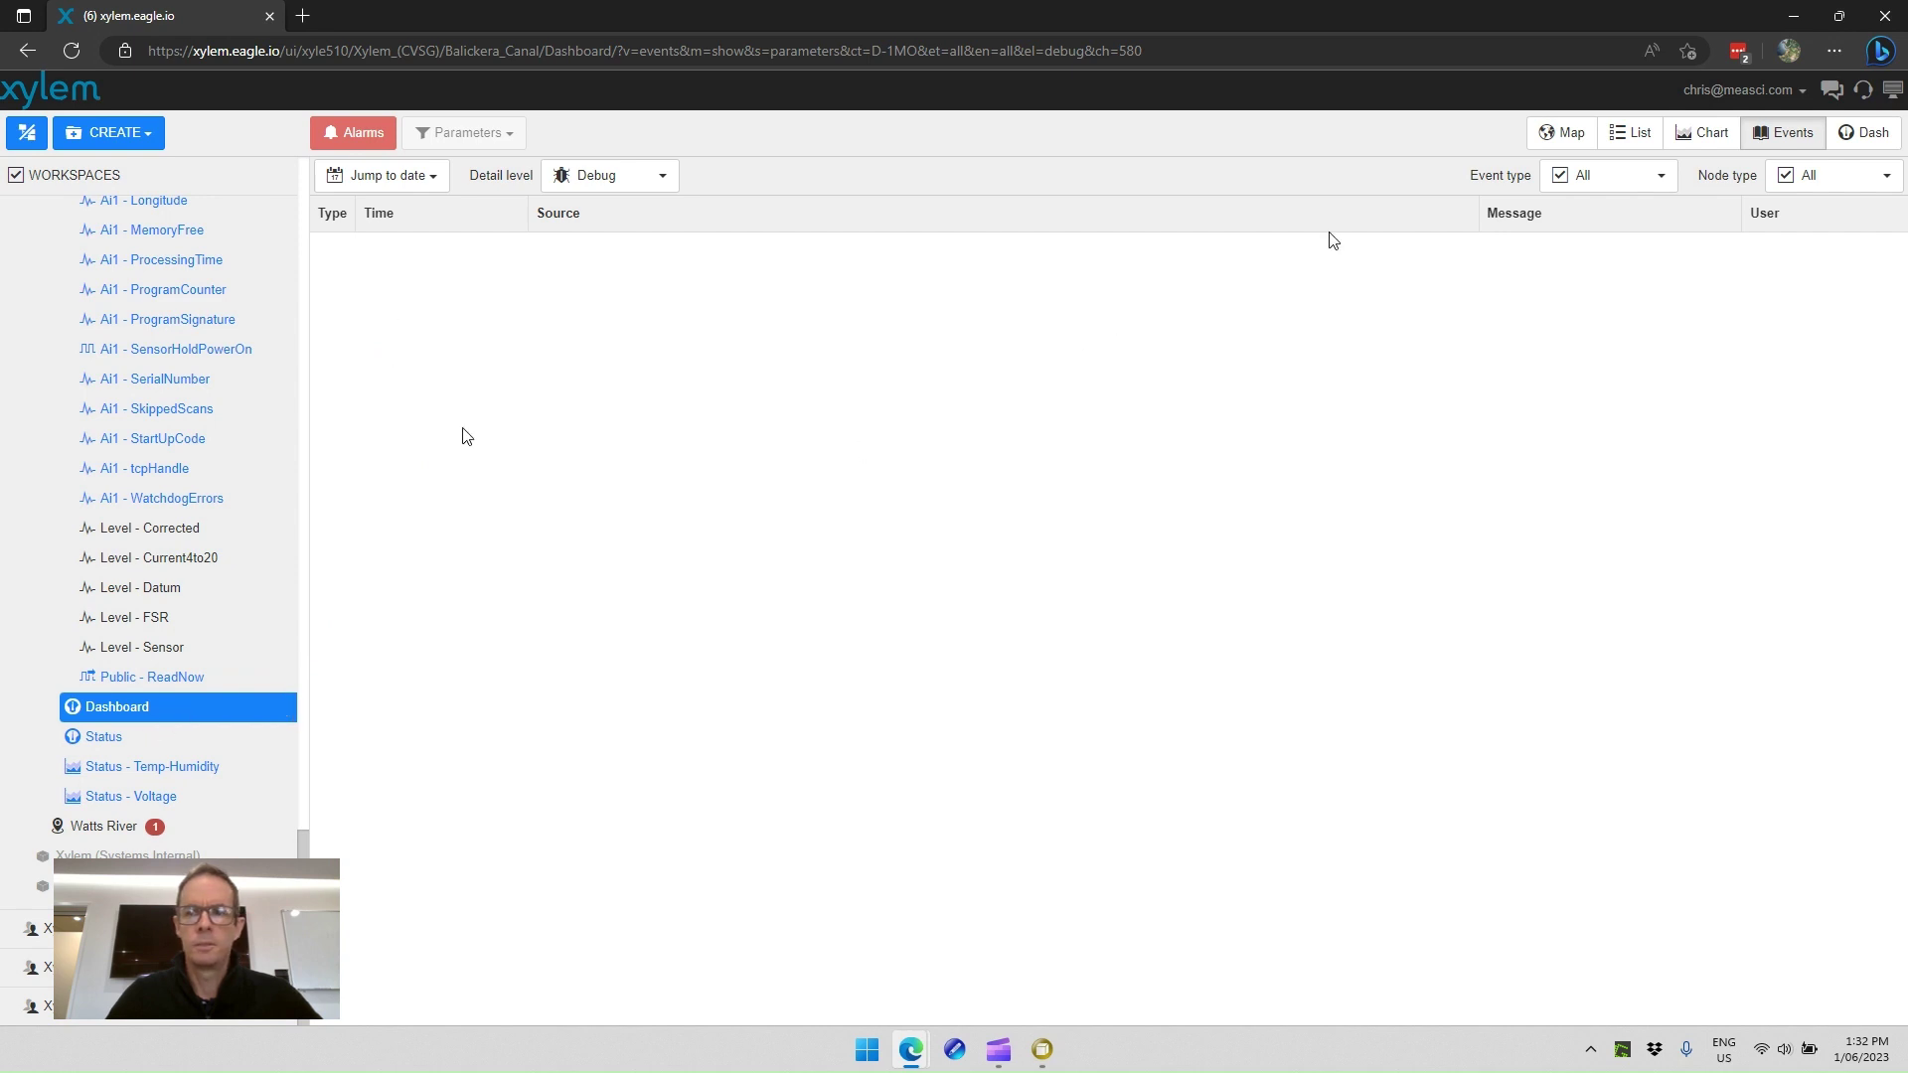
pyautogui.click(1863, 132)
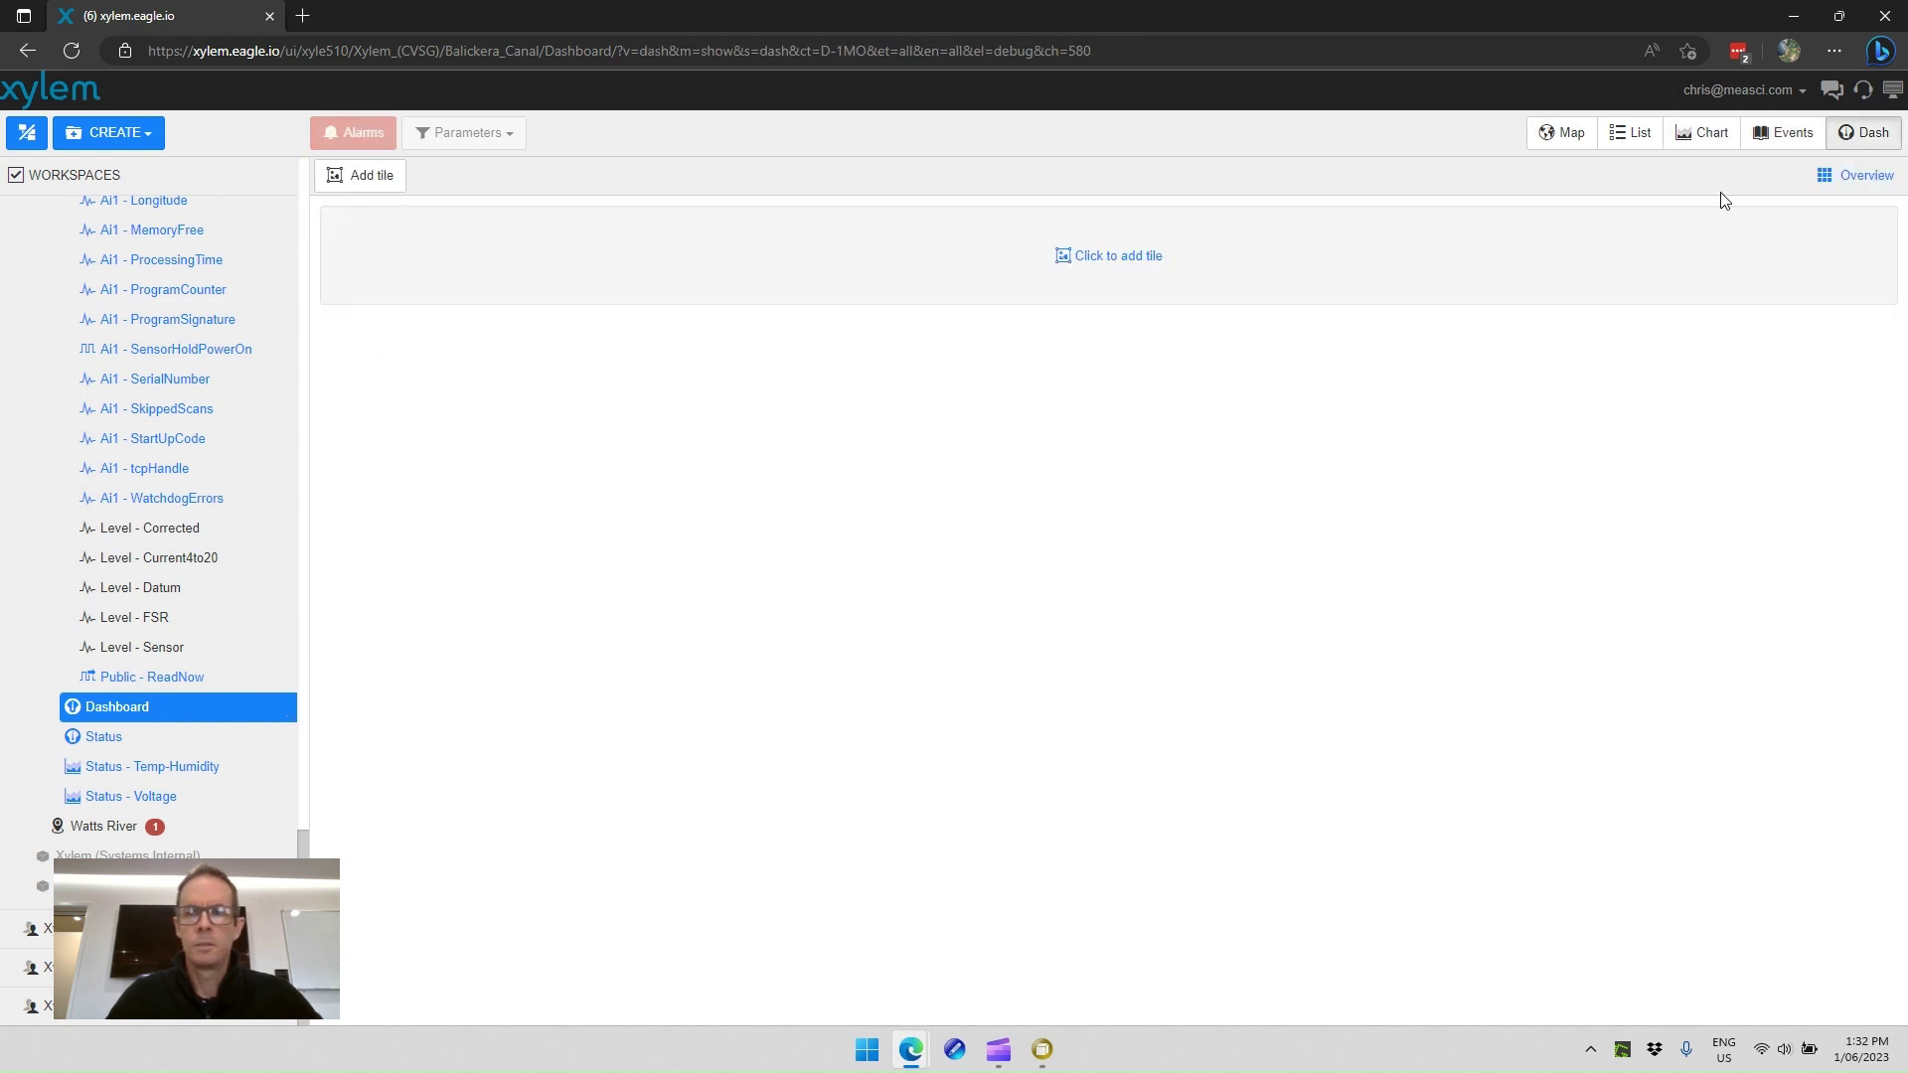
# Step: Add two Location map tiles side by side to the dashboard and enlarge each to double its width and height
pyautogui.click(369, 185)
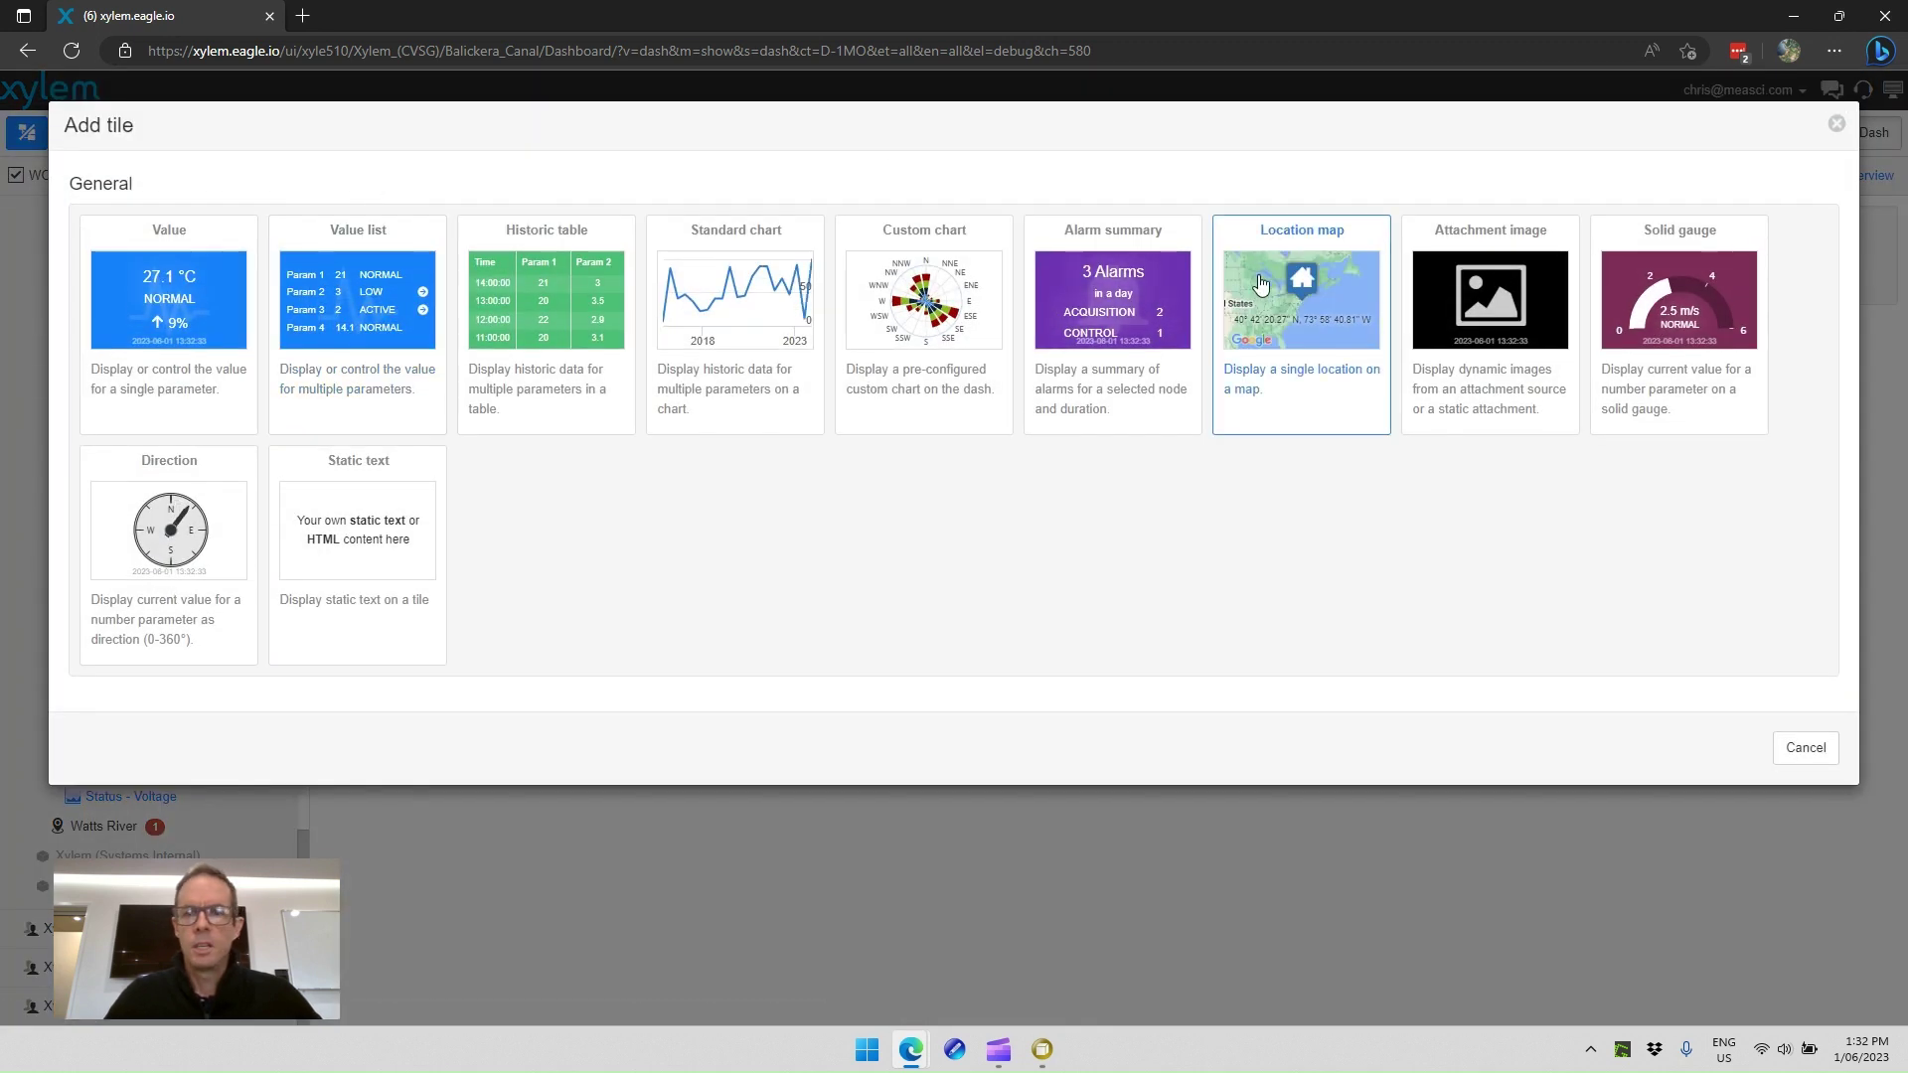
pyautogui.click(1264, 291)
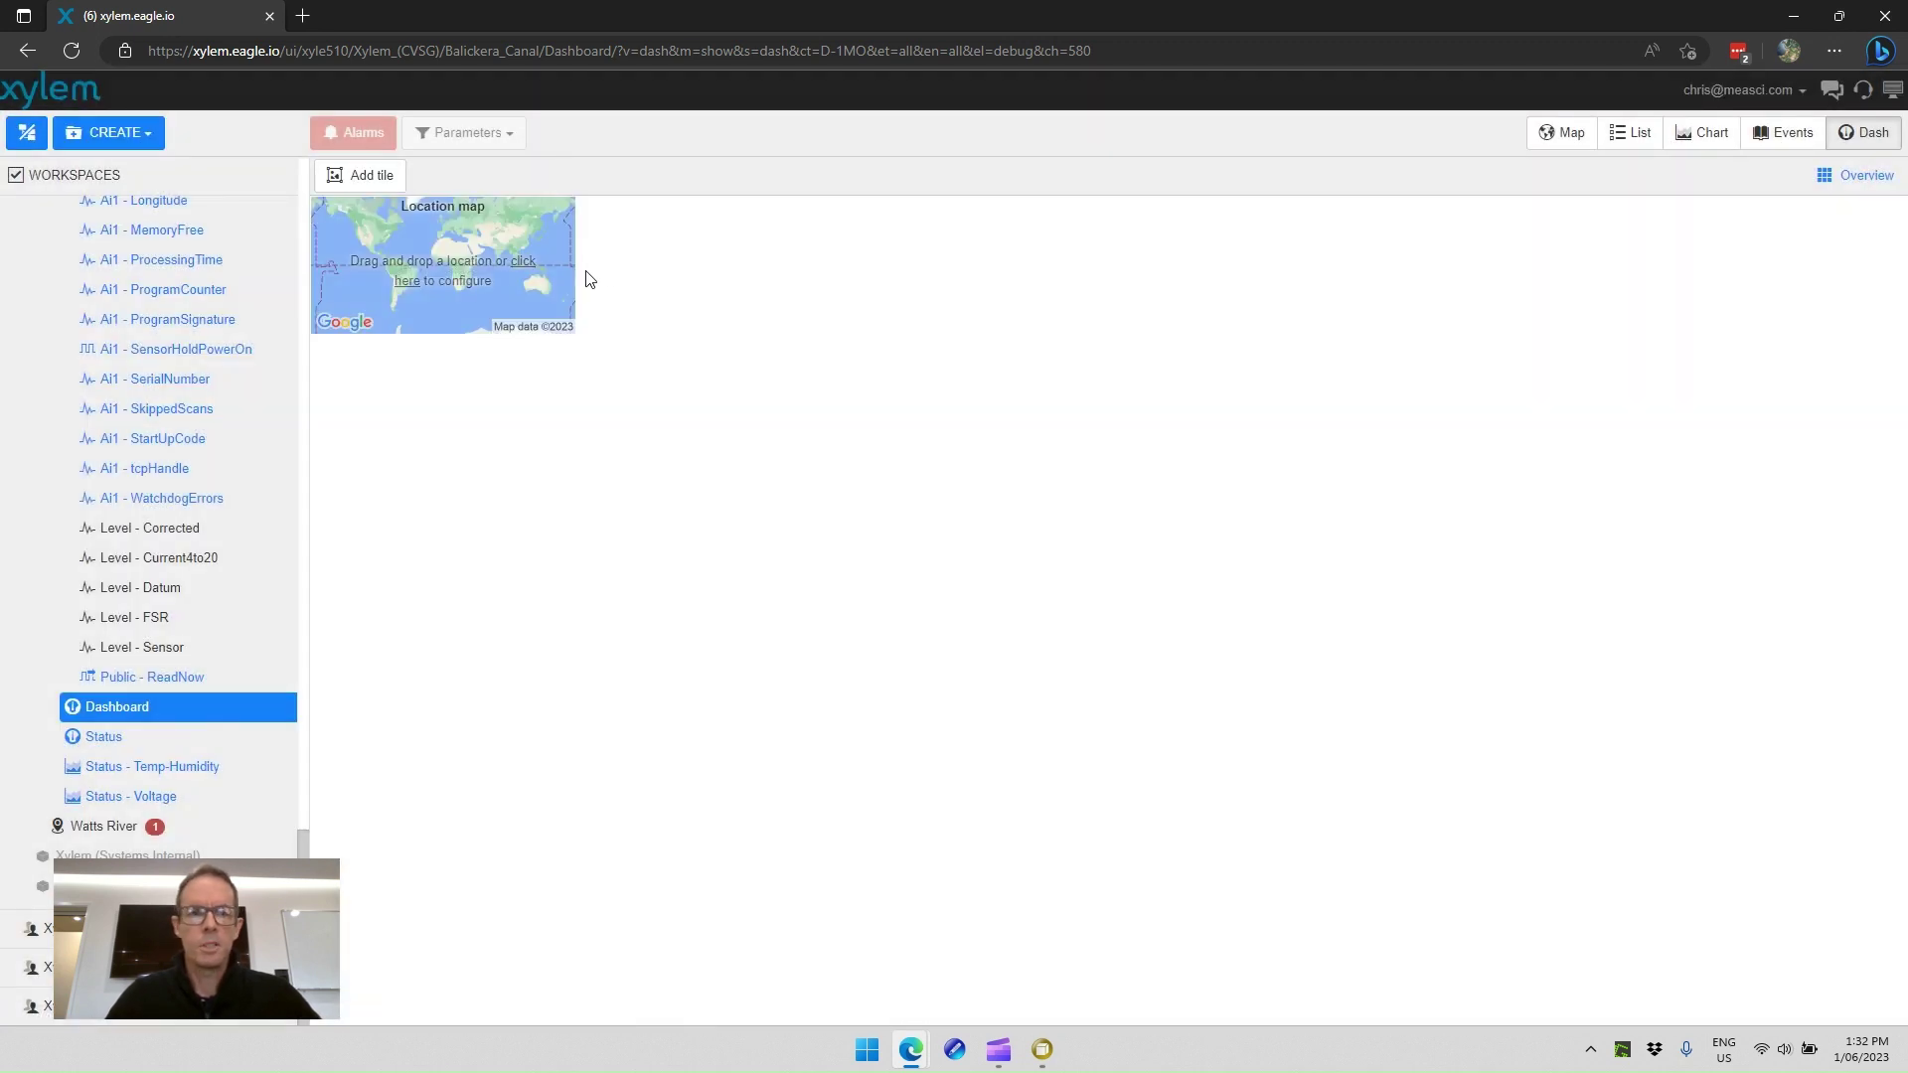
pyautogui.moveTo(573, 331); pyautogui.dragTo(714, 457)
pyautogui.click(364, 178)
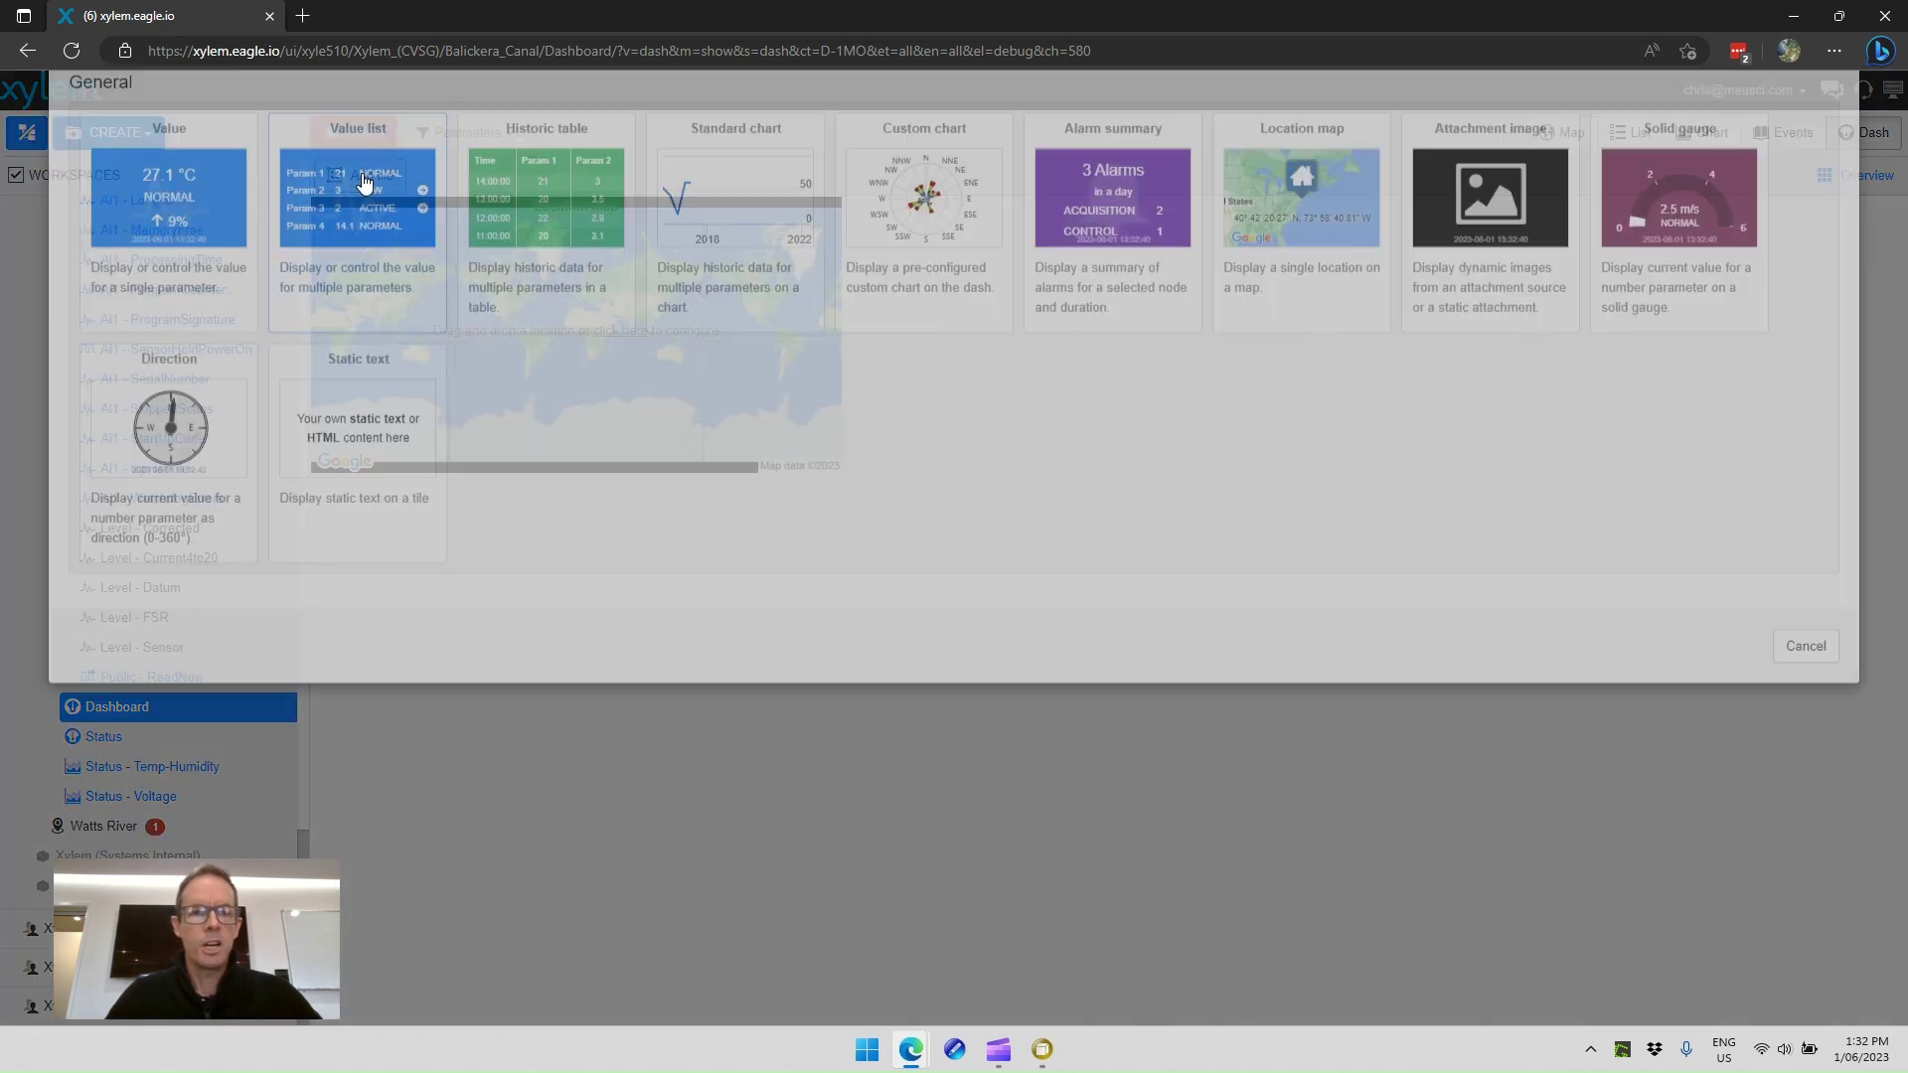
pyautogui.click(1260, 284)
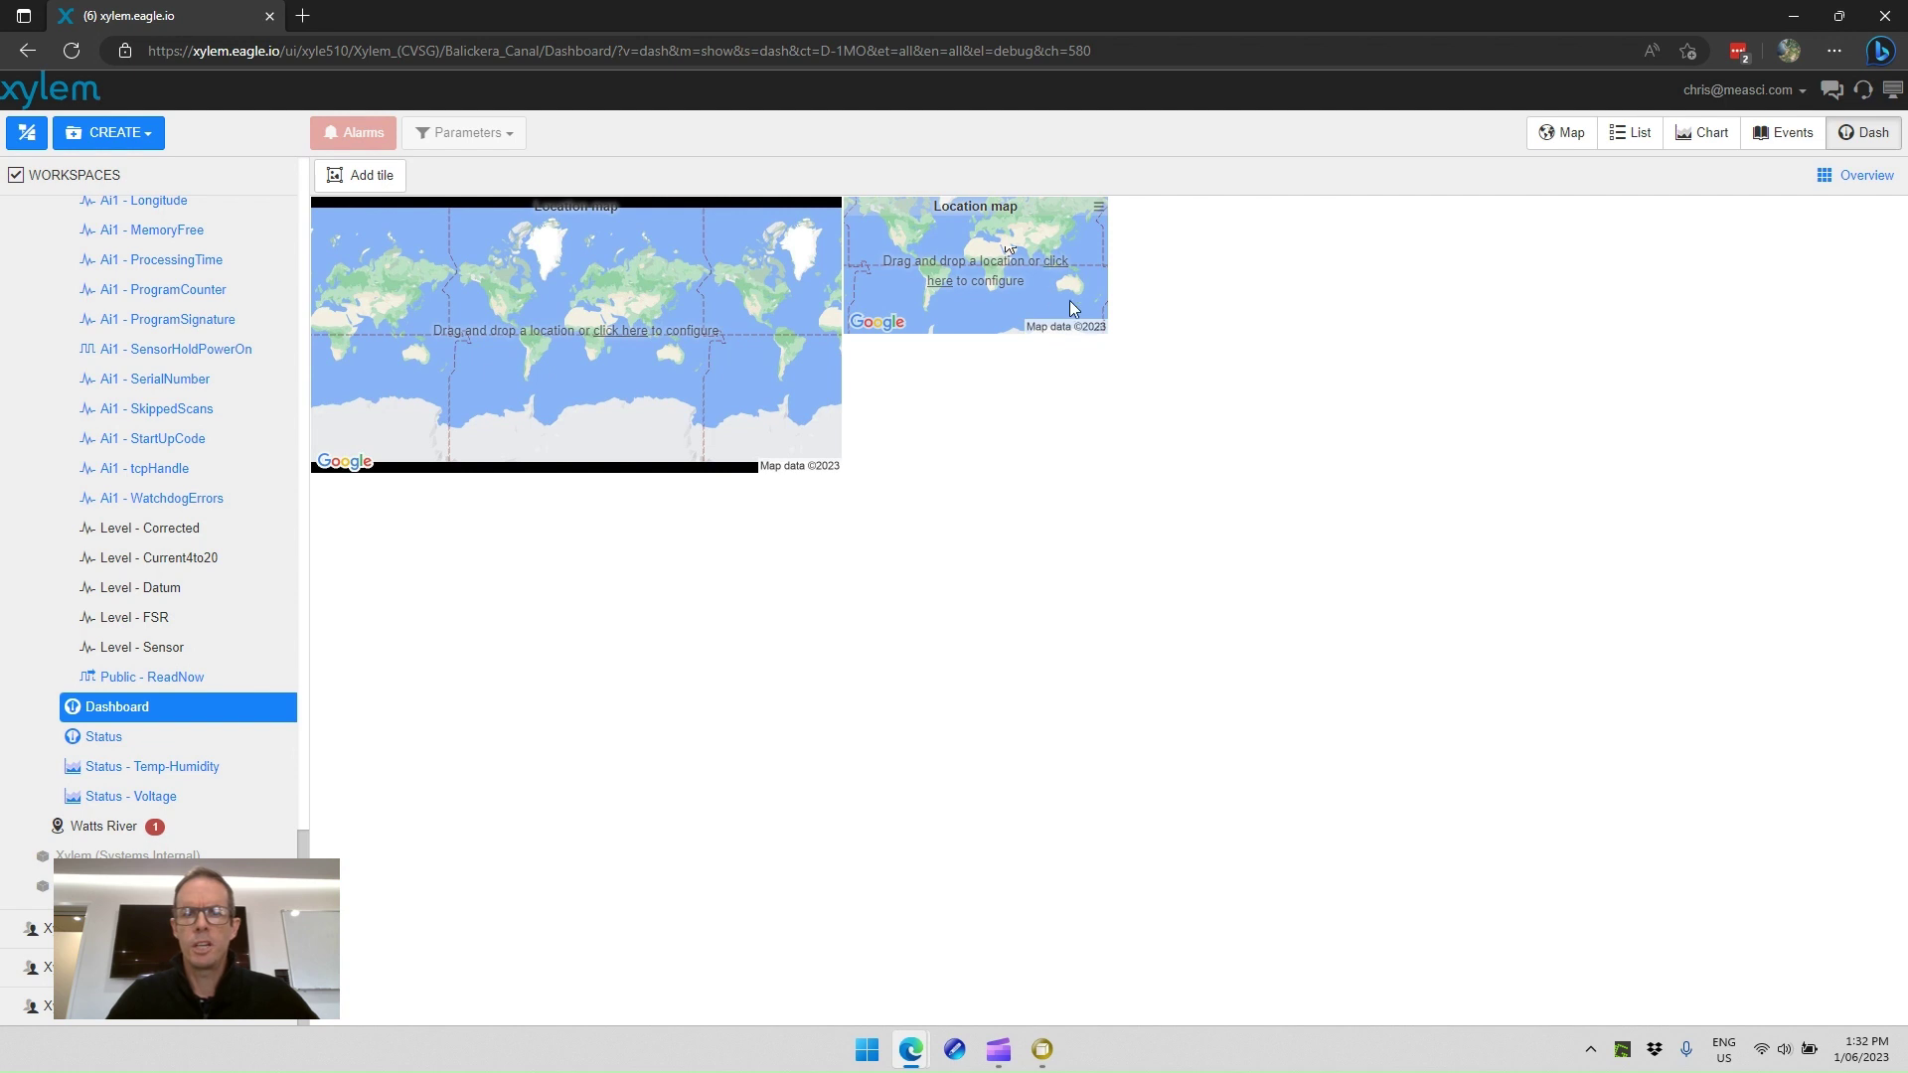
pyautogui.moveTo(1103, 325); pyautogui.dragTo(1371, 475)
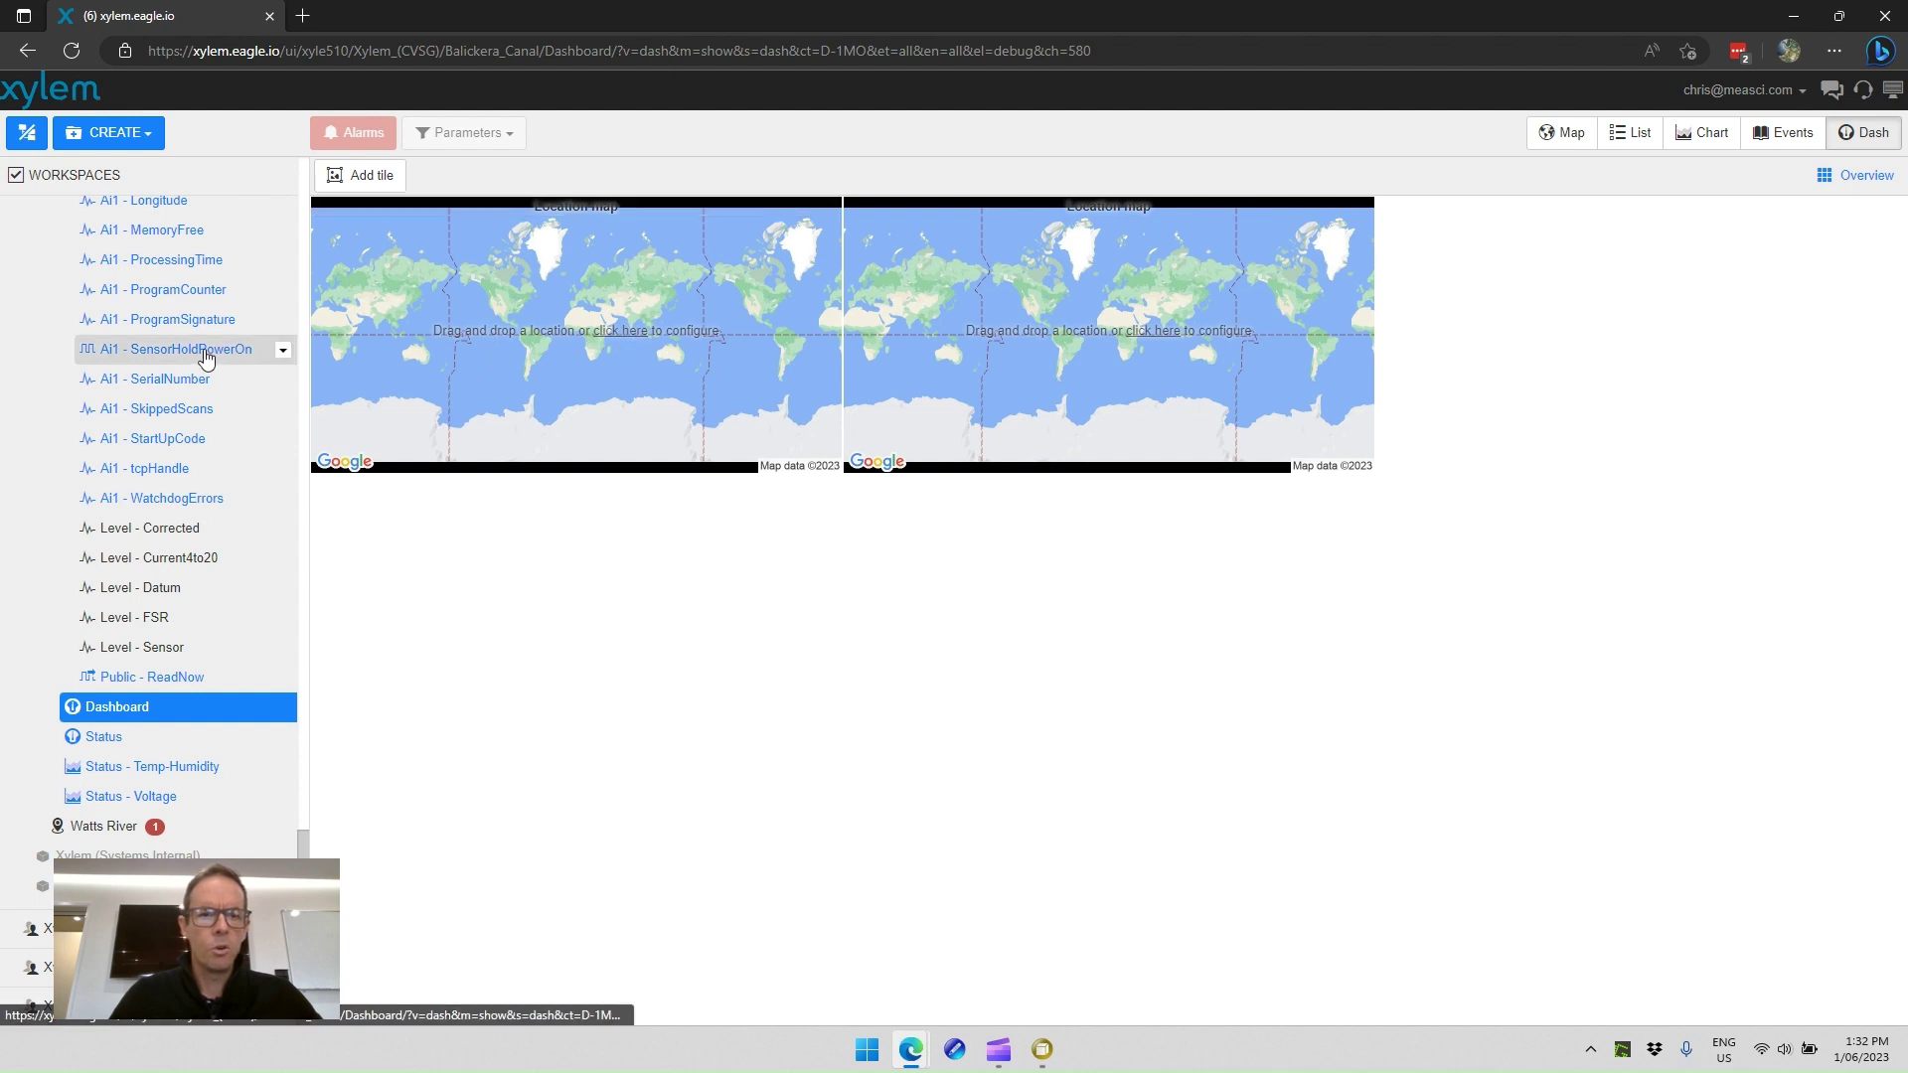
pyautogui.scroll(2, 174, 350)
pyautogui.scroll(3, 174, 350)
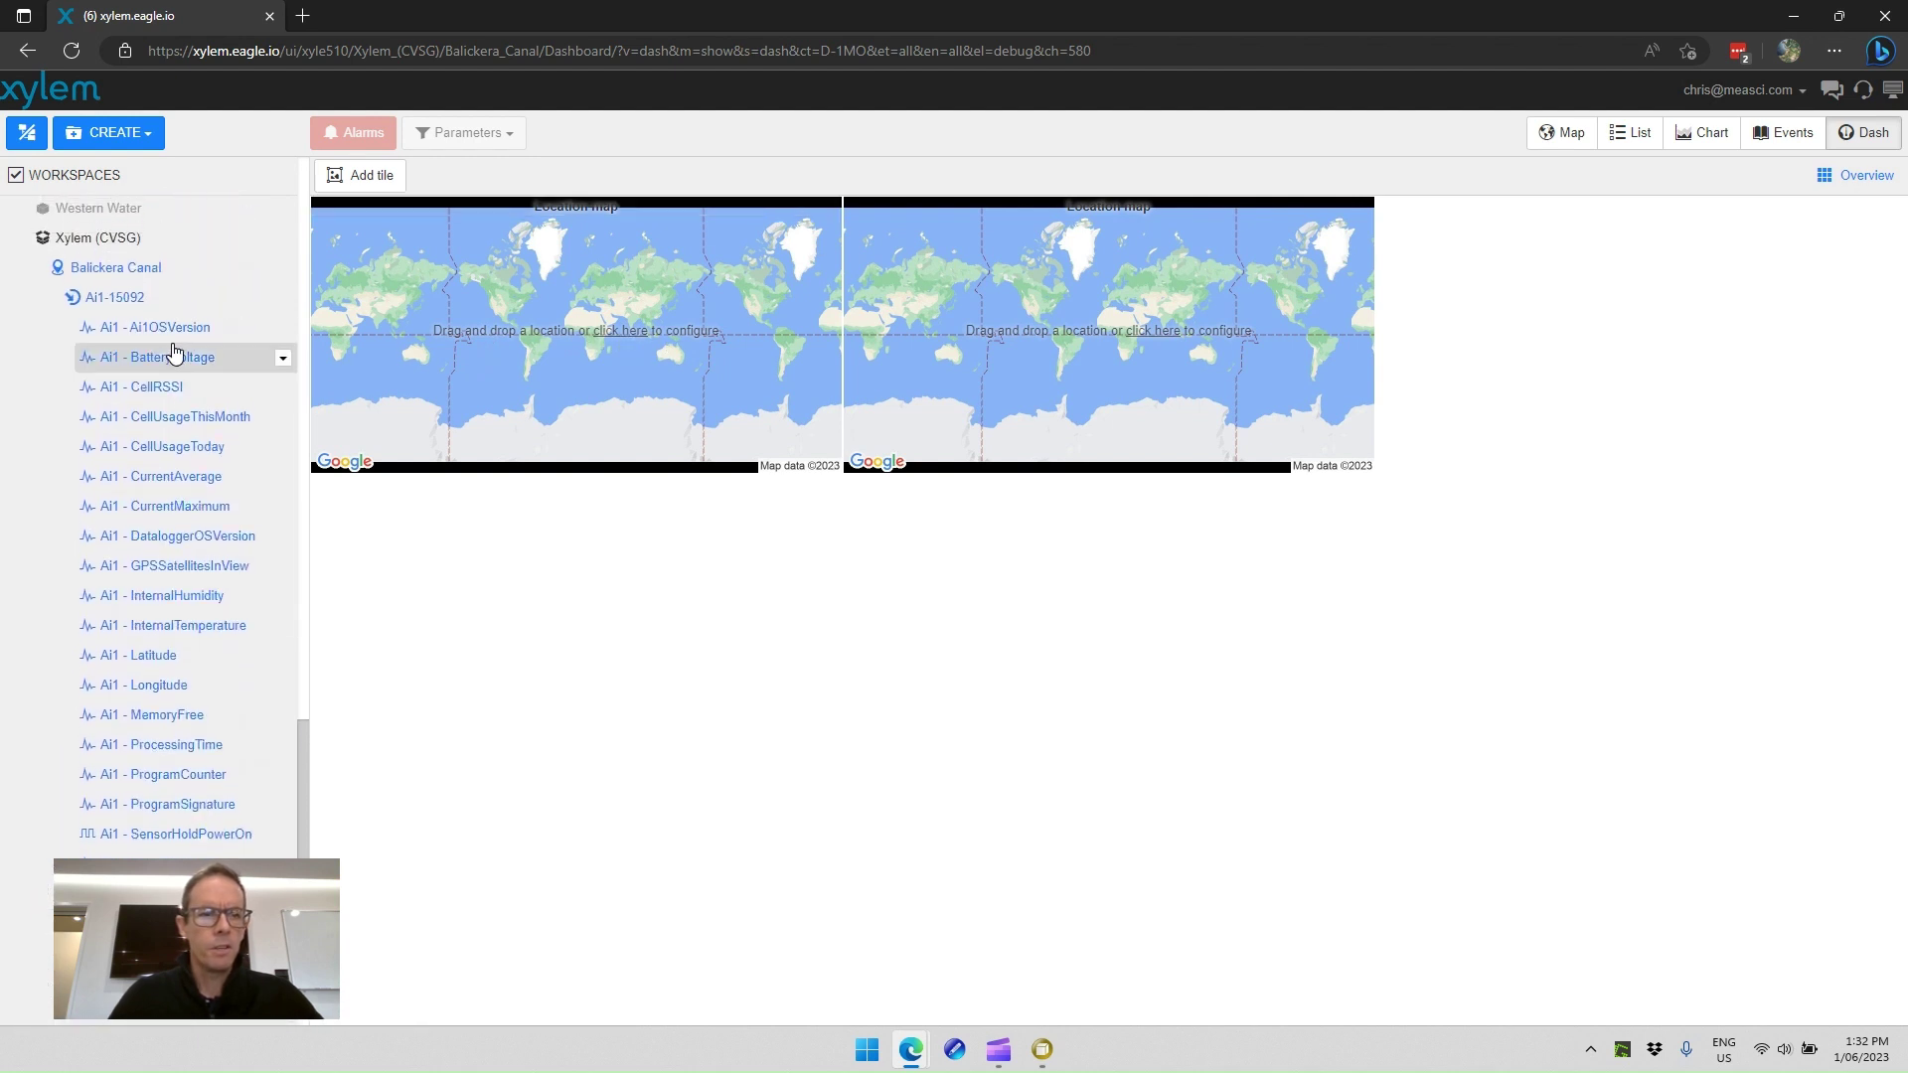
pyautogui.rightClick(129, 316)
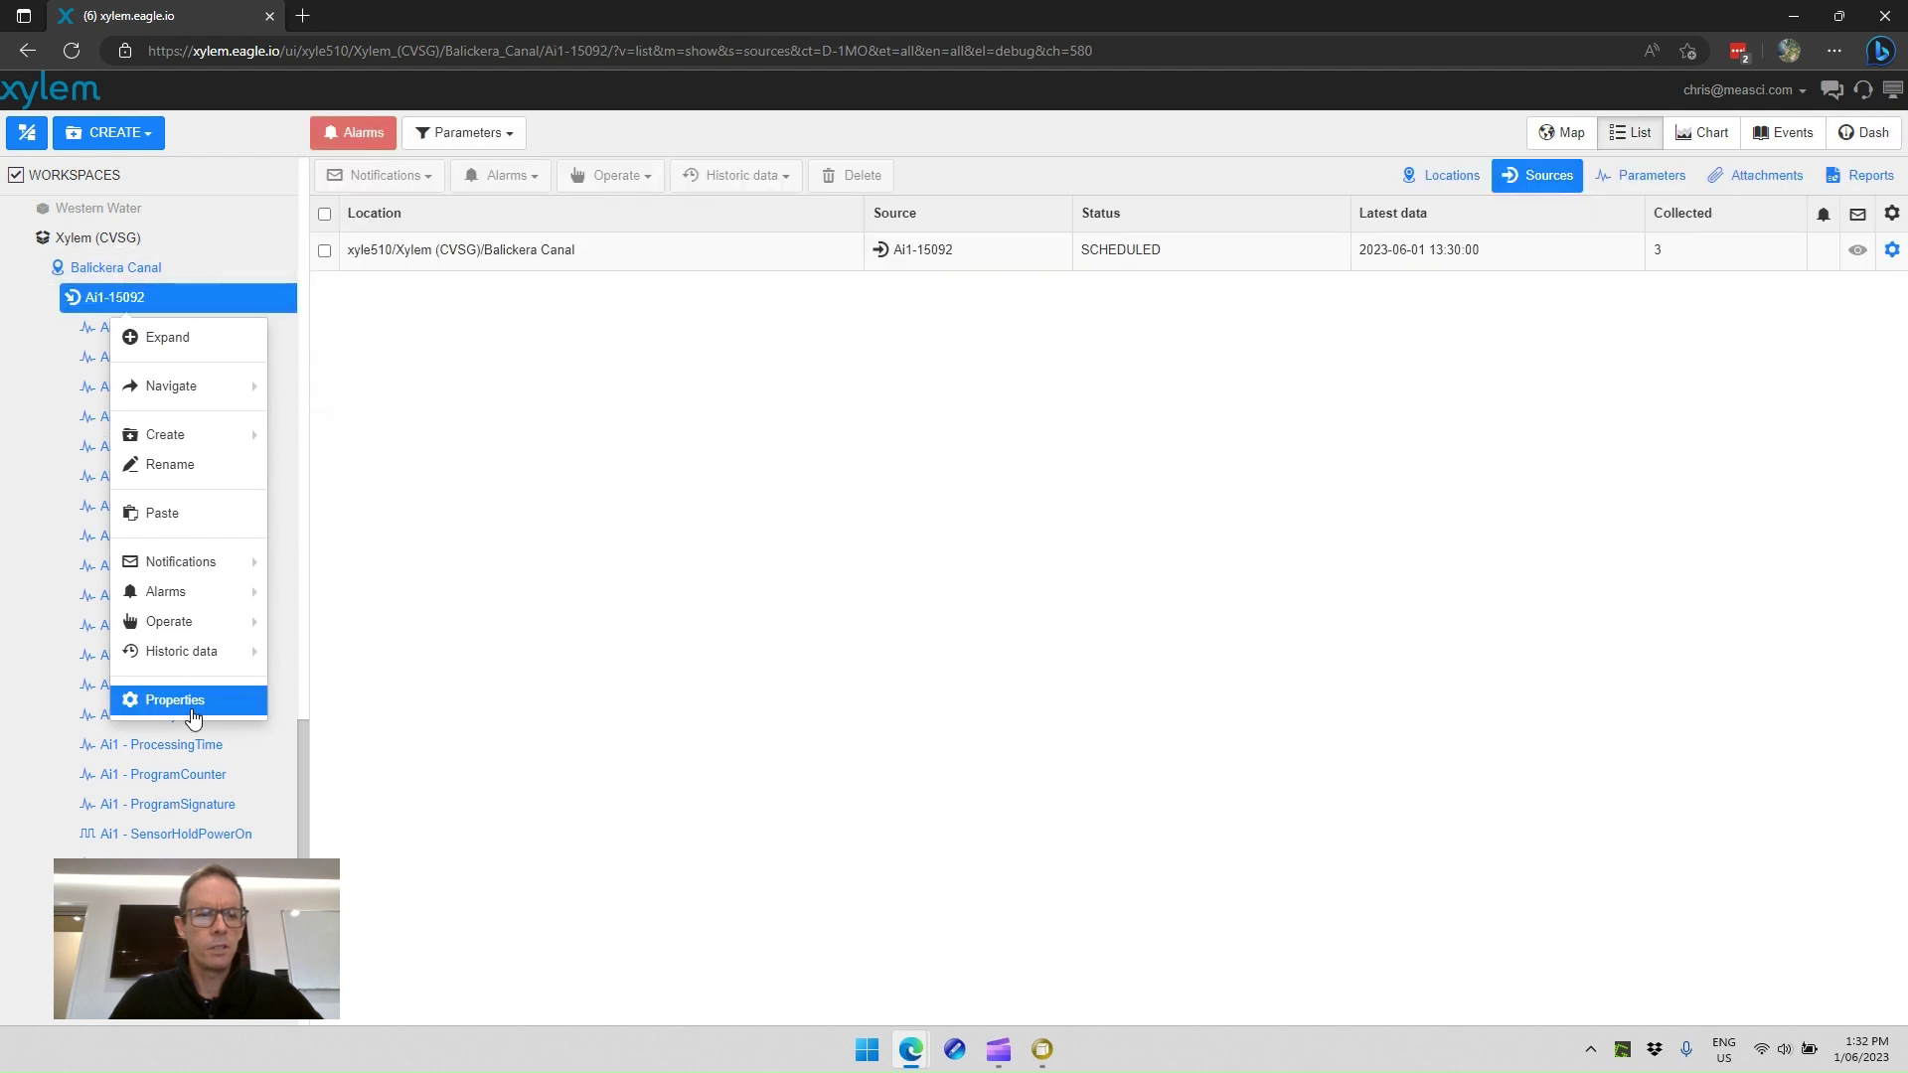
pyautogui.click(307, 801)
pyautogui.scroll(-3, 311, 803)
pyautogui.scroll(-1, 311, 803)
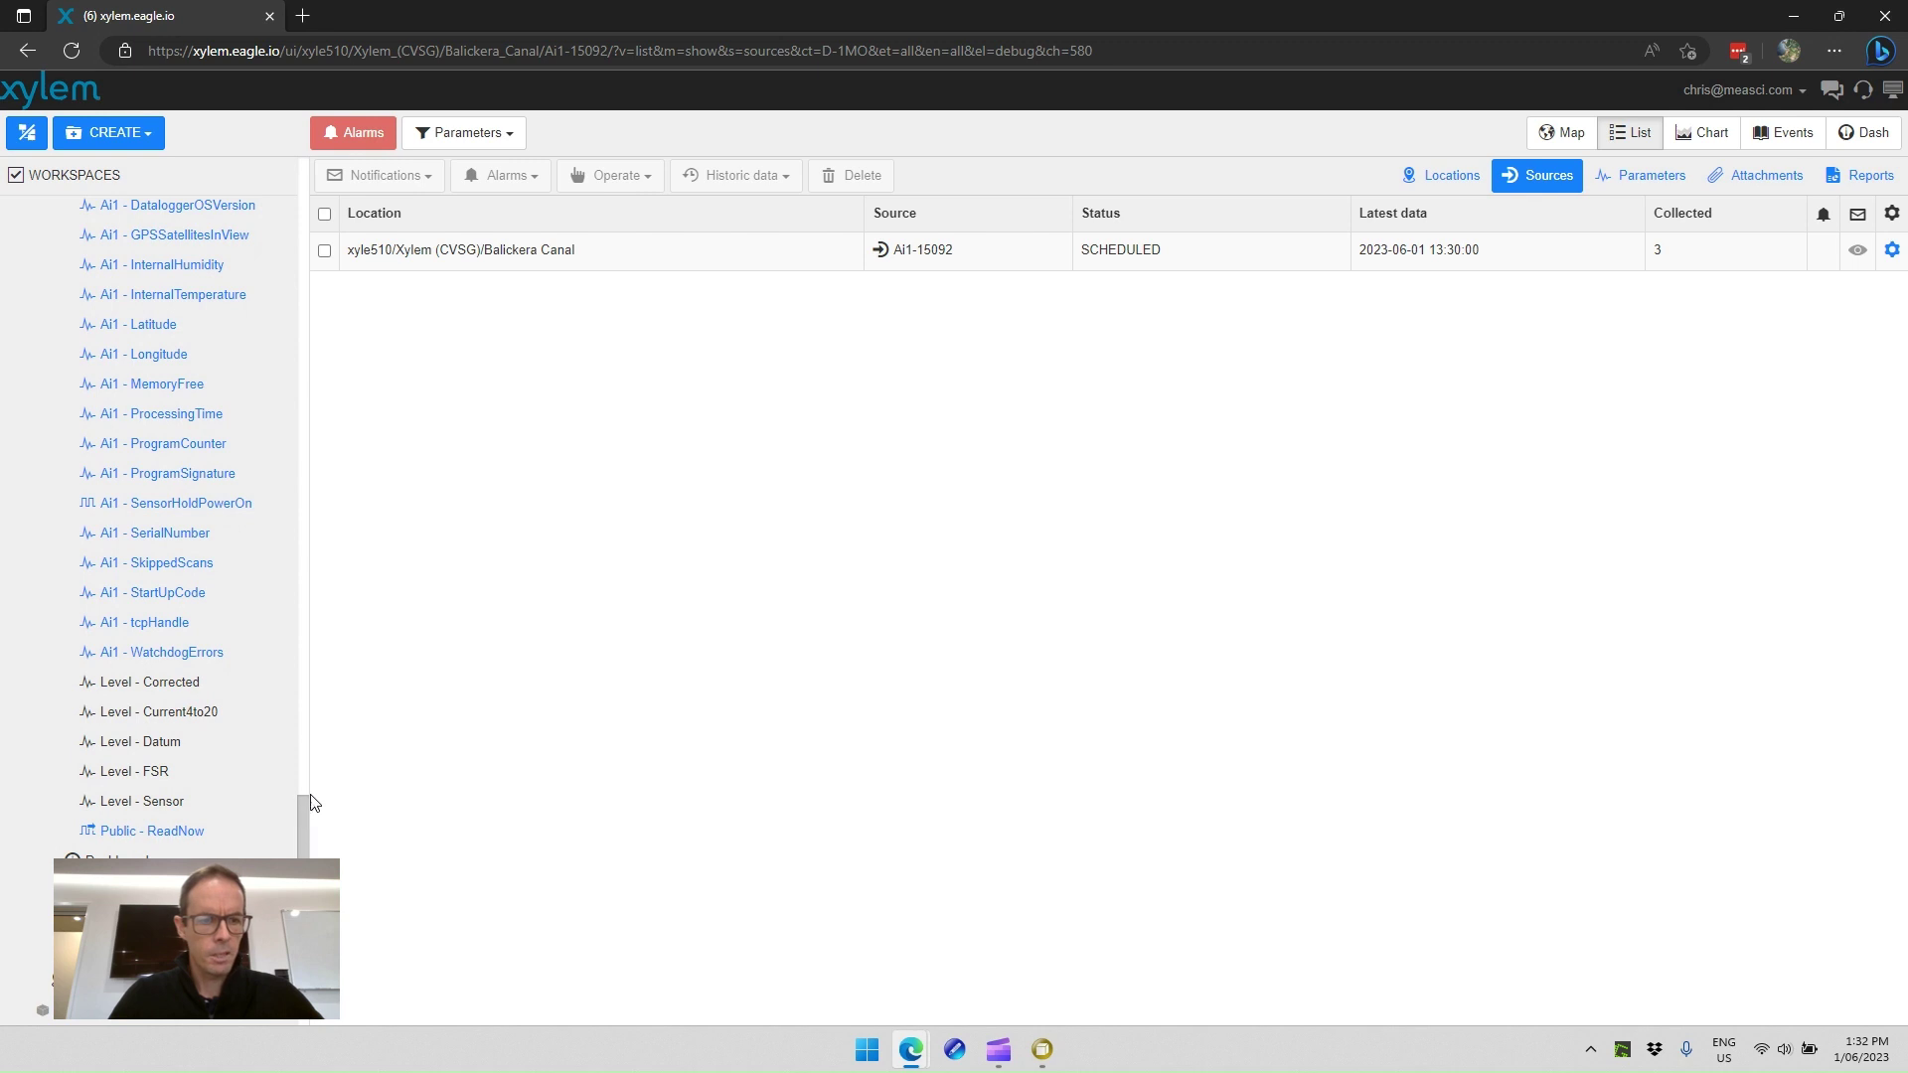
pyautogui.click(119, 854)
# Step: Assign the Balickera Canal location to both Location map tiles on the dashboard
pyautogui.scroll(5, 191, 462)
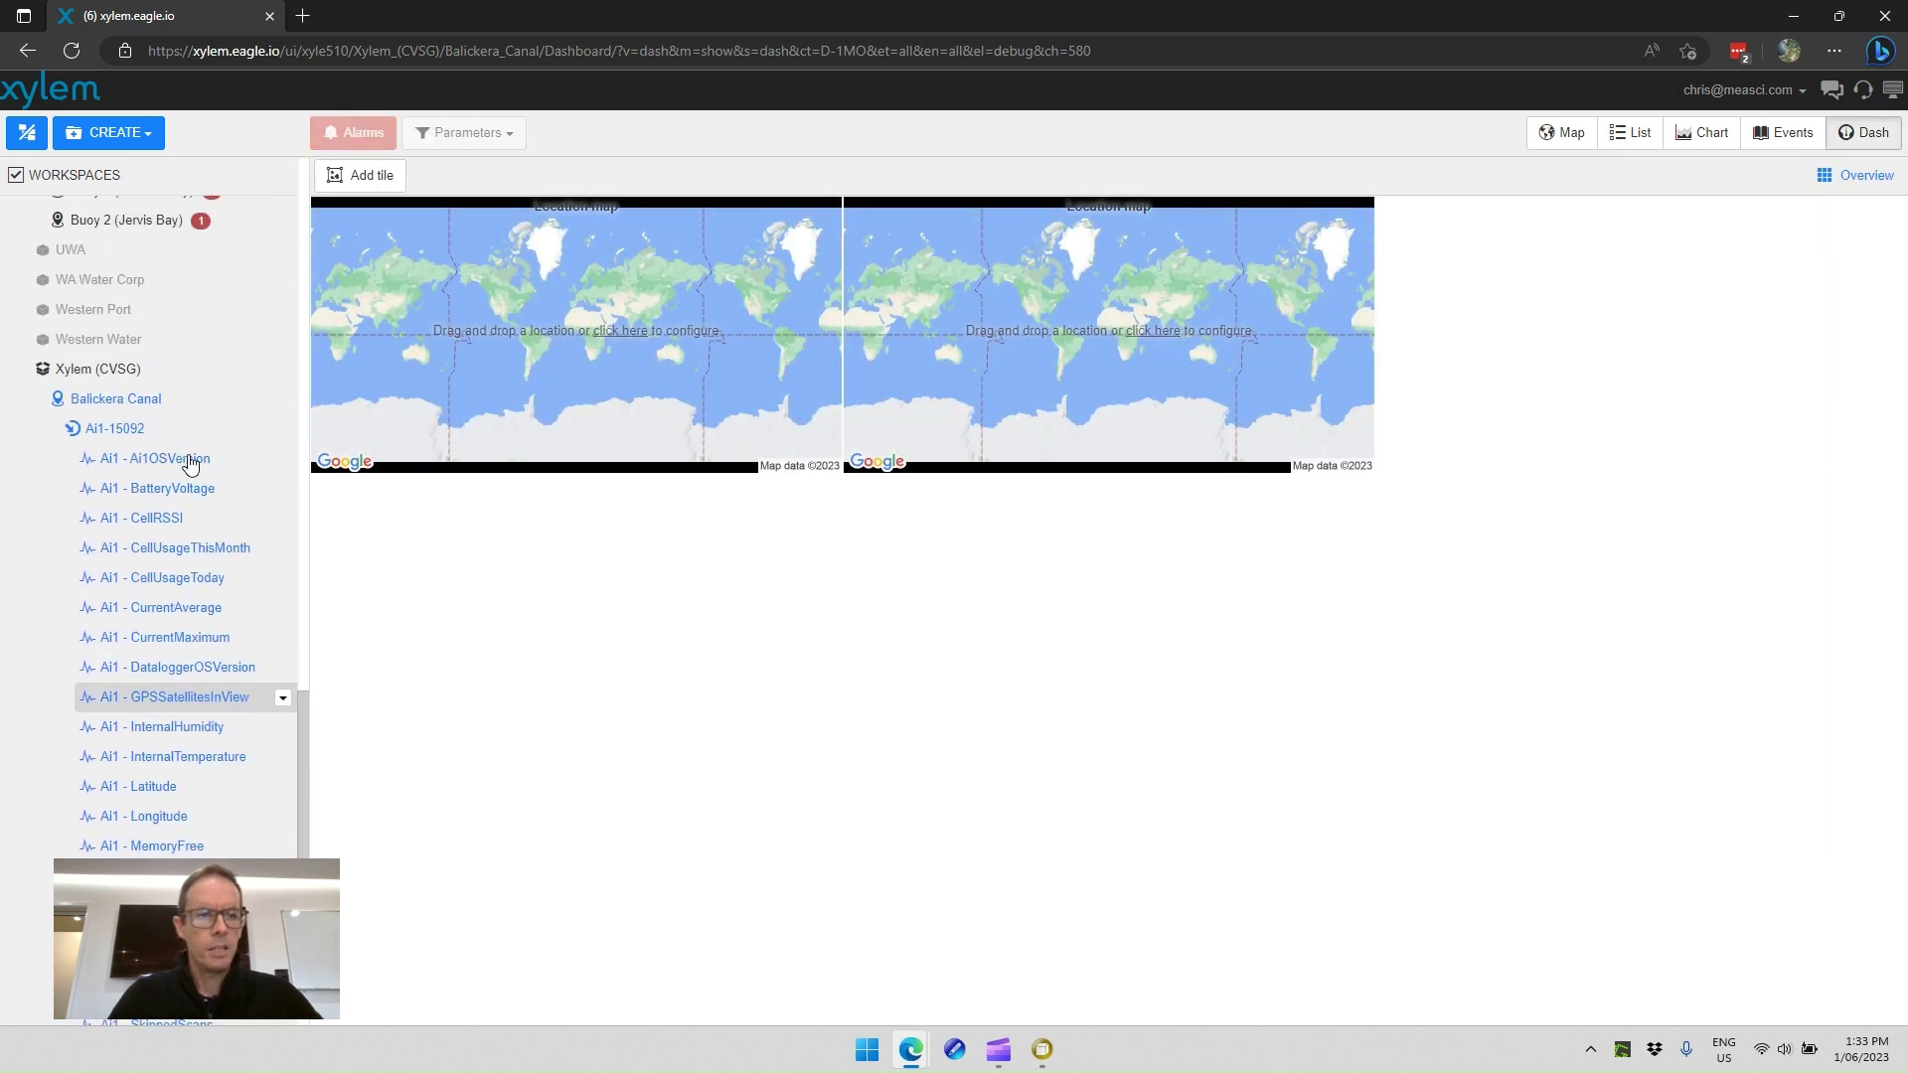
pyautogui.moveTo(121, 410)
pyautogui.mouseDown()
pyautogui.moveTo(174, 427)
pyautogui.moveTo(338, 596)
pyautogui.moveTo(452, 328)
pyautogui.mouseUp()
pyautogui.scroll(-3, 218, 477)
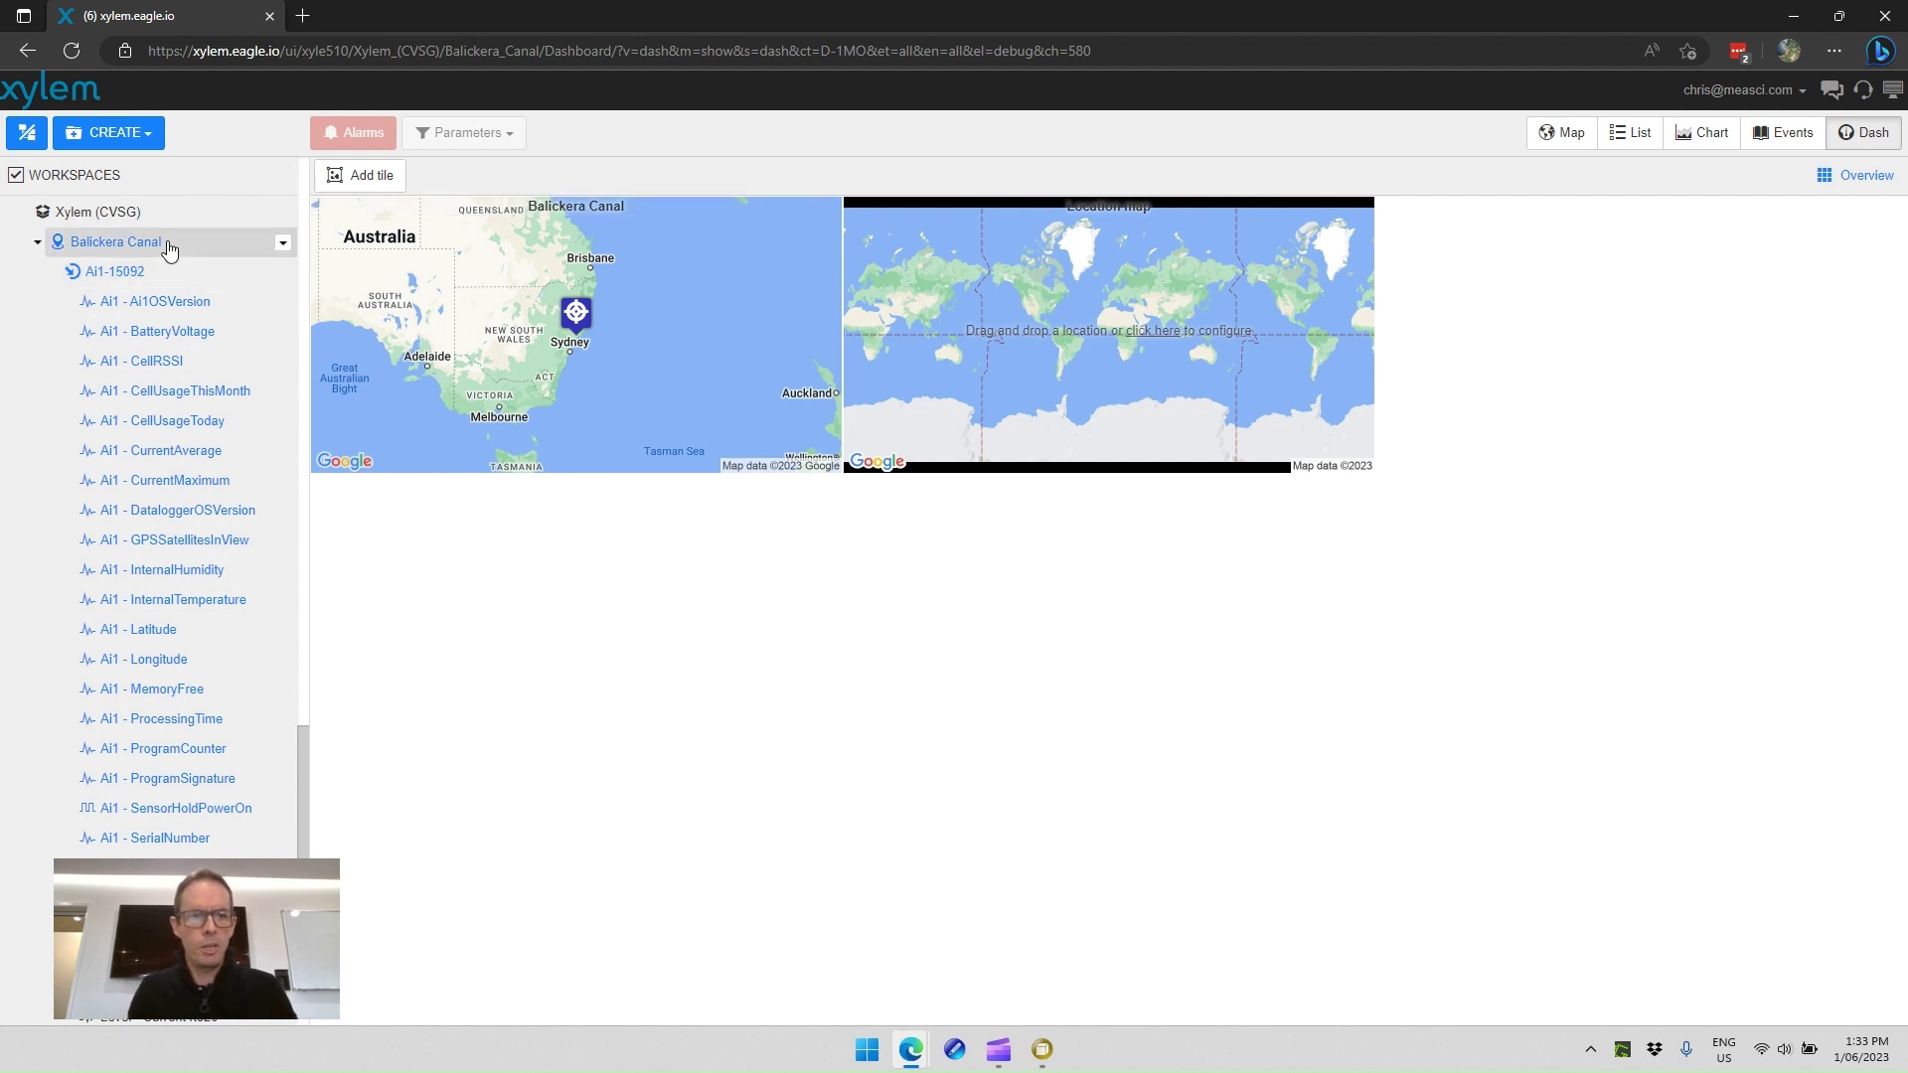
pyautogui.moveTo(169, 248)
pyautogui.mouseDown()
pyautogui.moveTo(828, 366)
pyautogui.moveTo(1040, 340)
pyautogui.mouseUp()
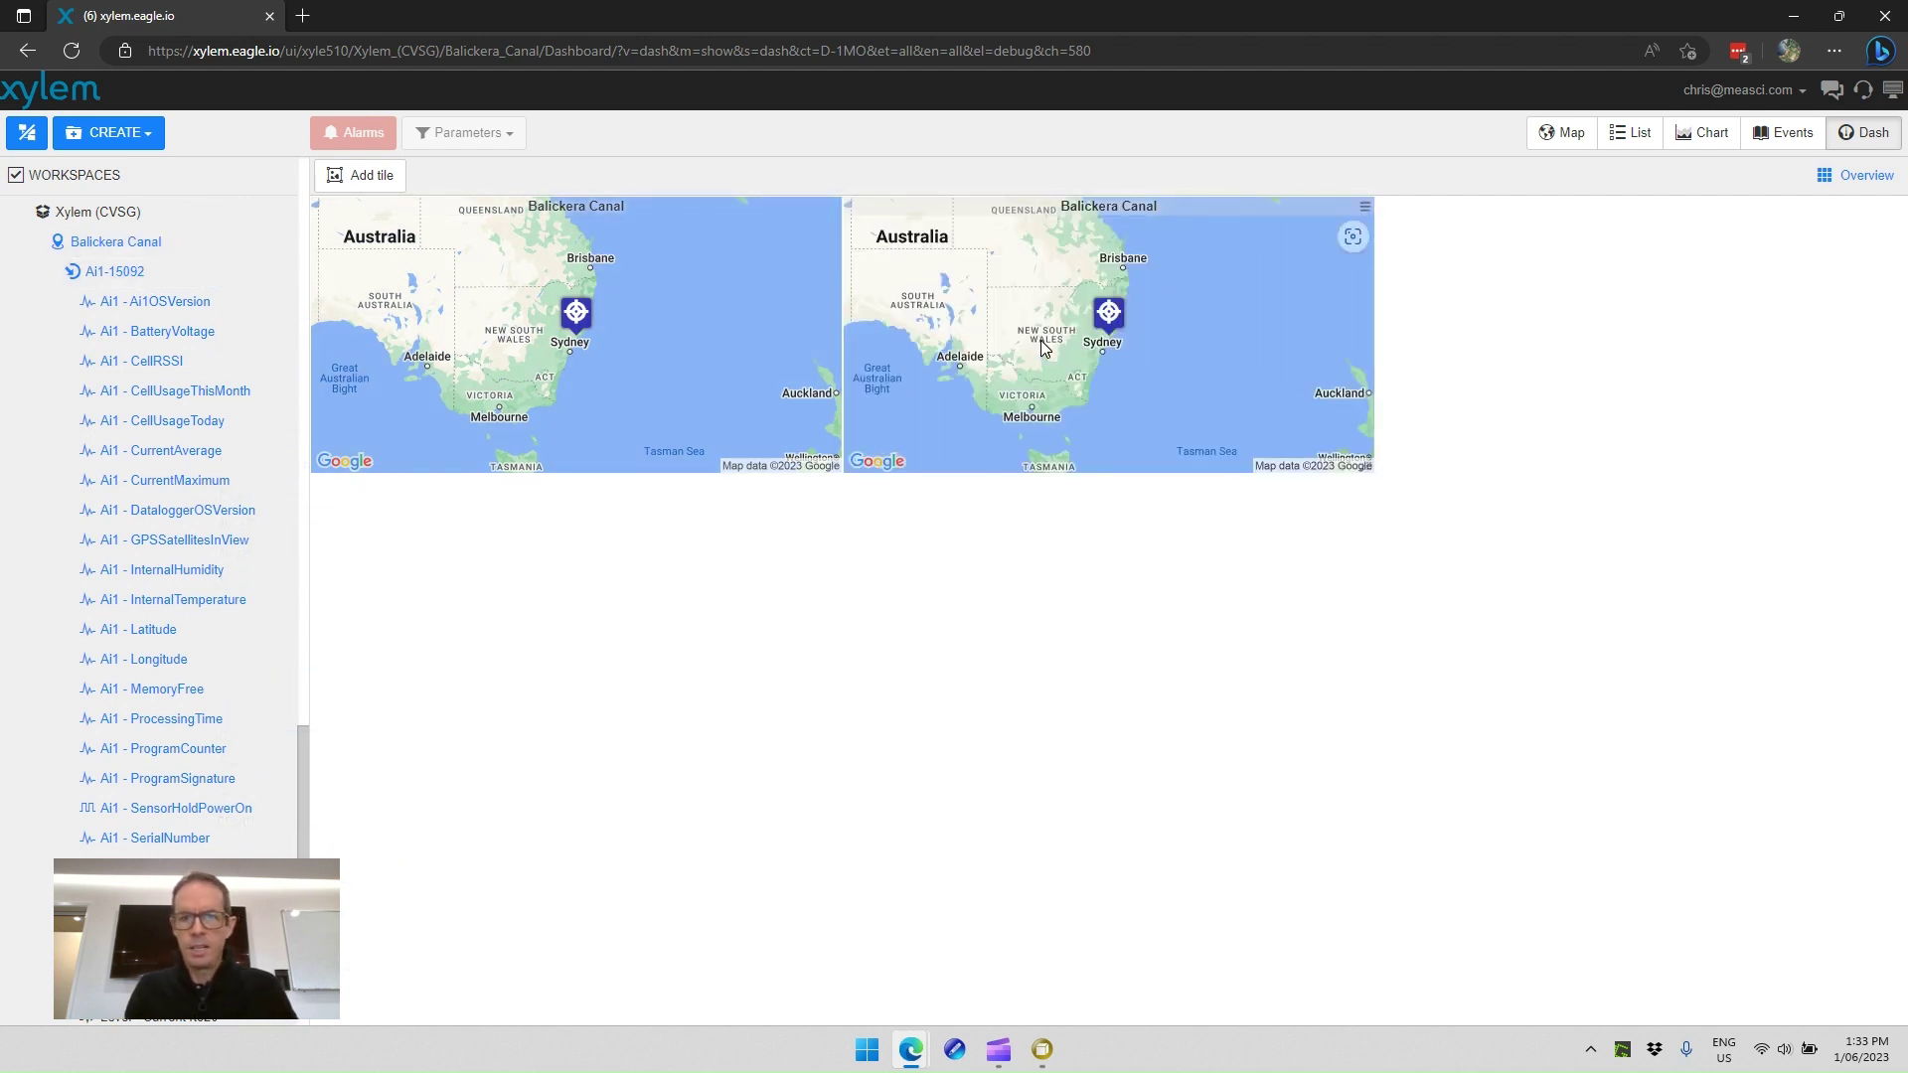
# Step: Set the first Balickera Canal map tile's zoom to 67% and save its properties
pyautogui.click(832, 208)
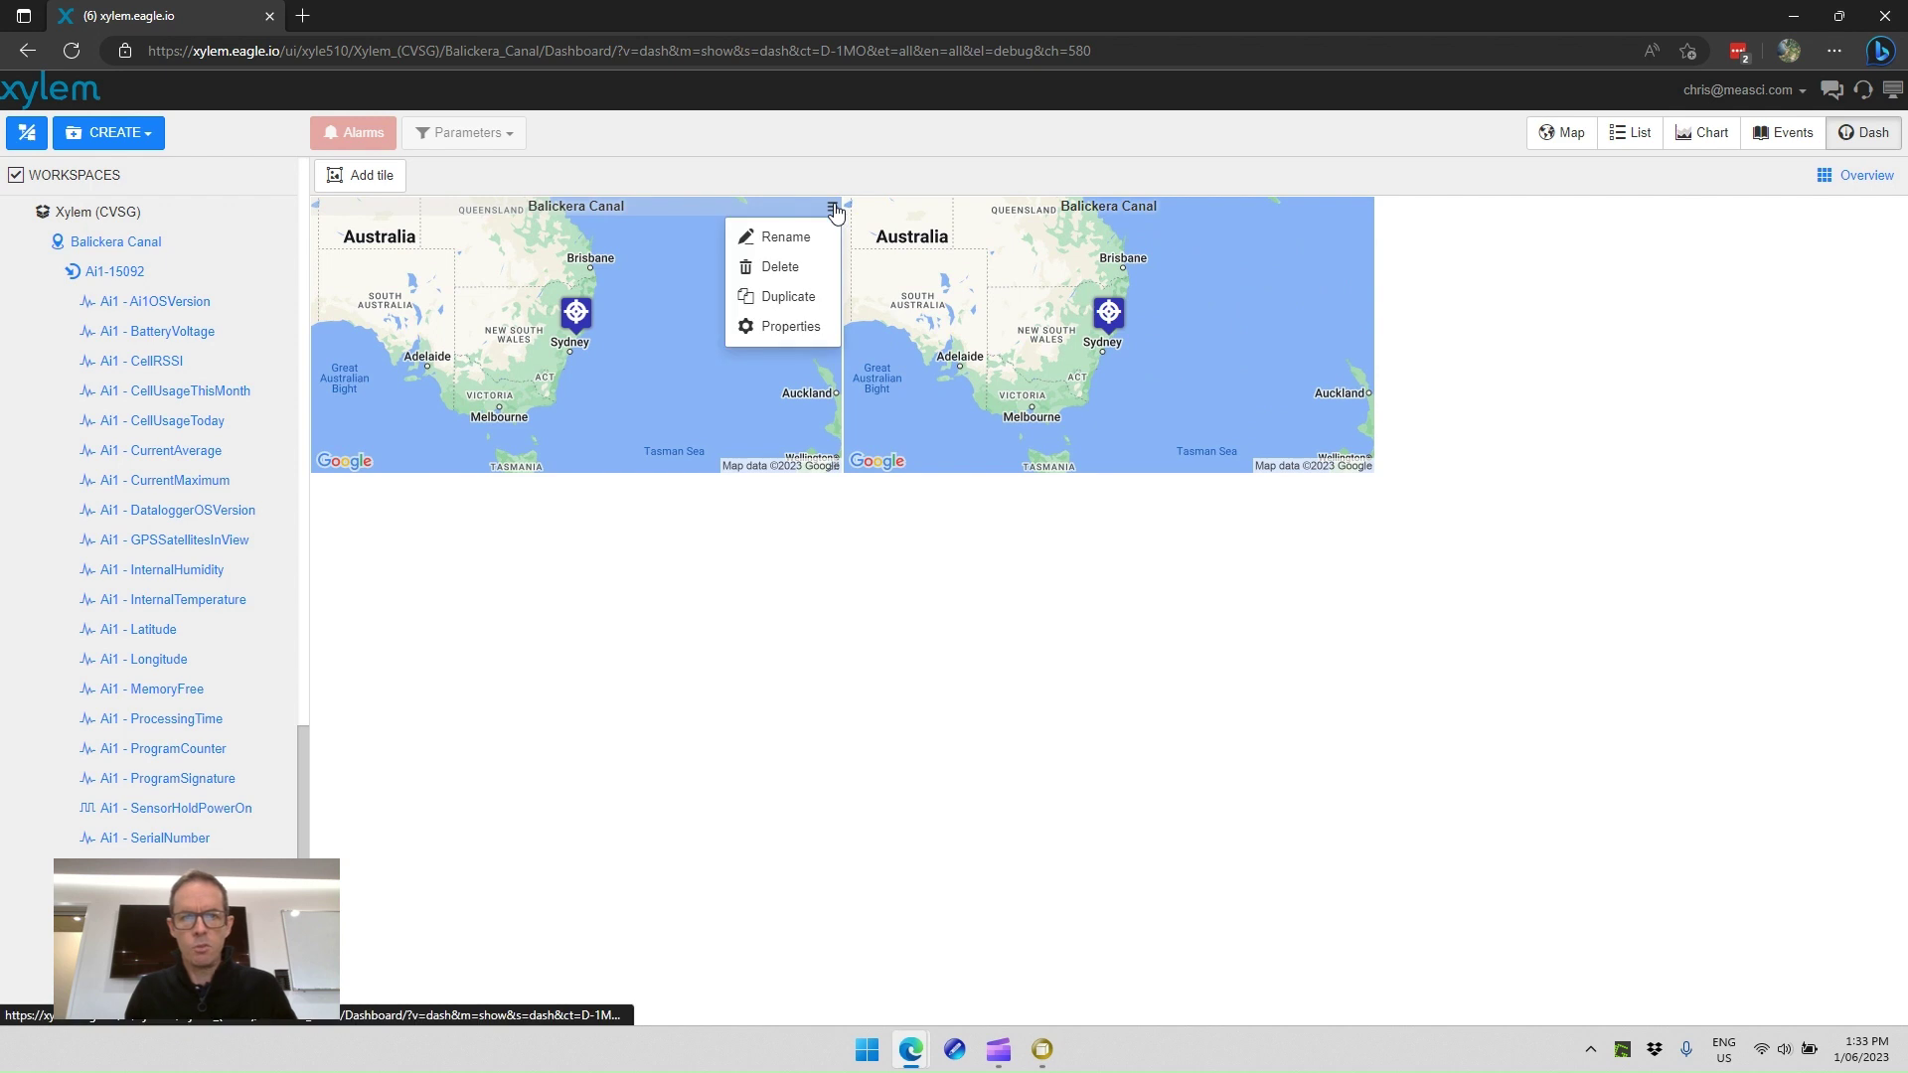
pyautogui.click(785, 320)
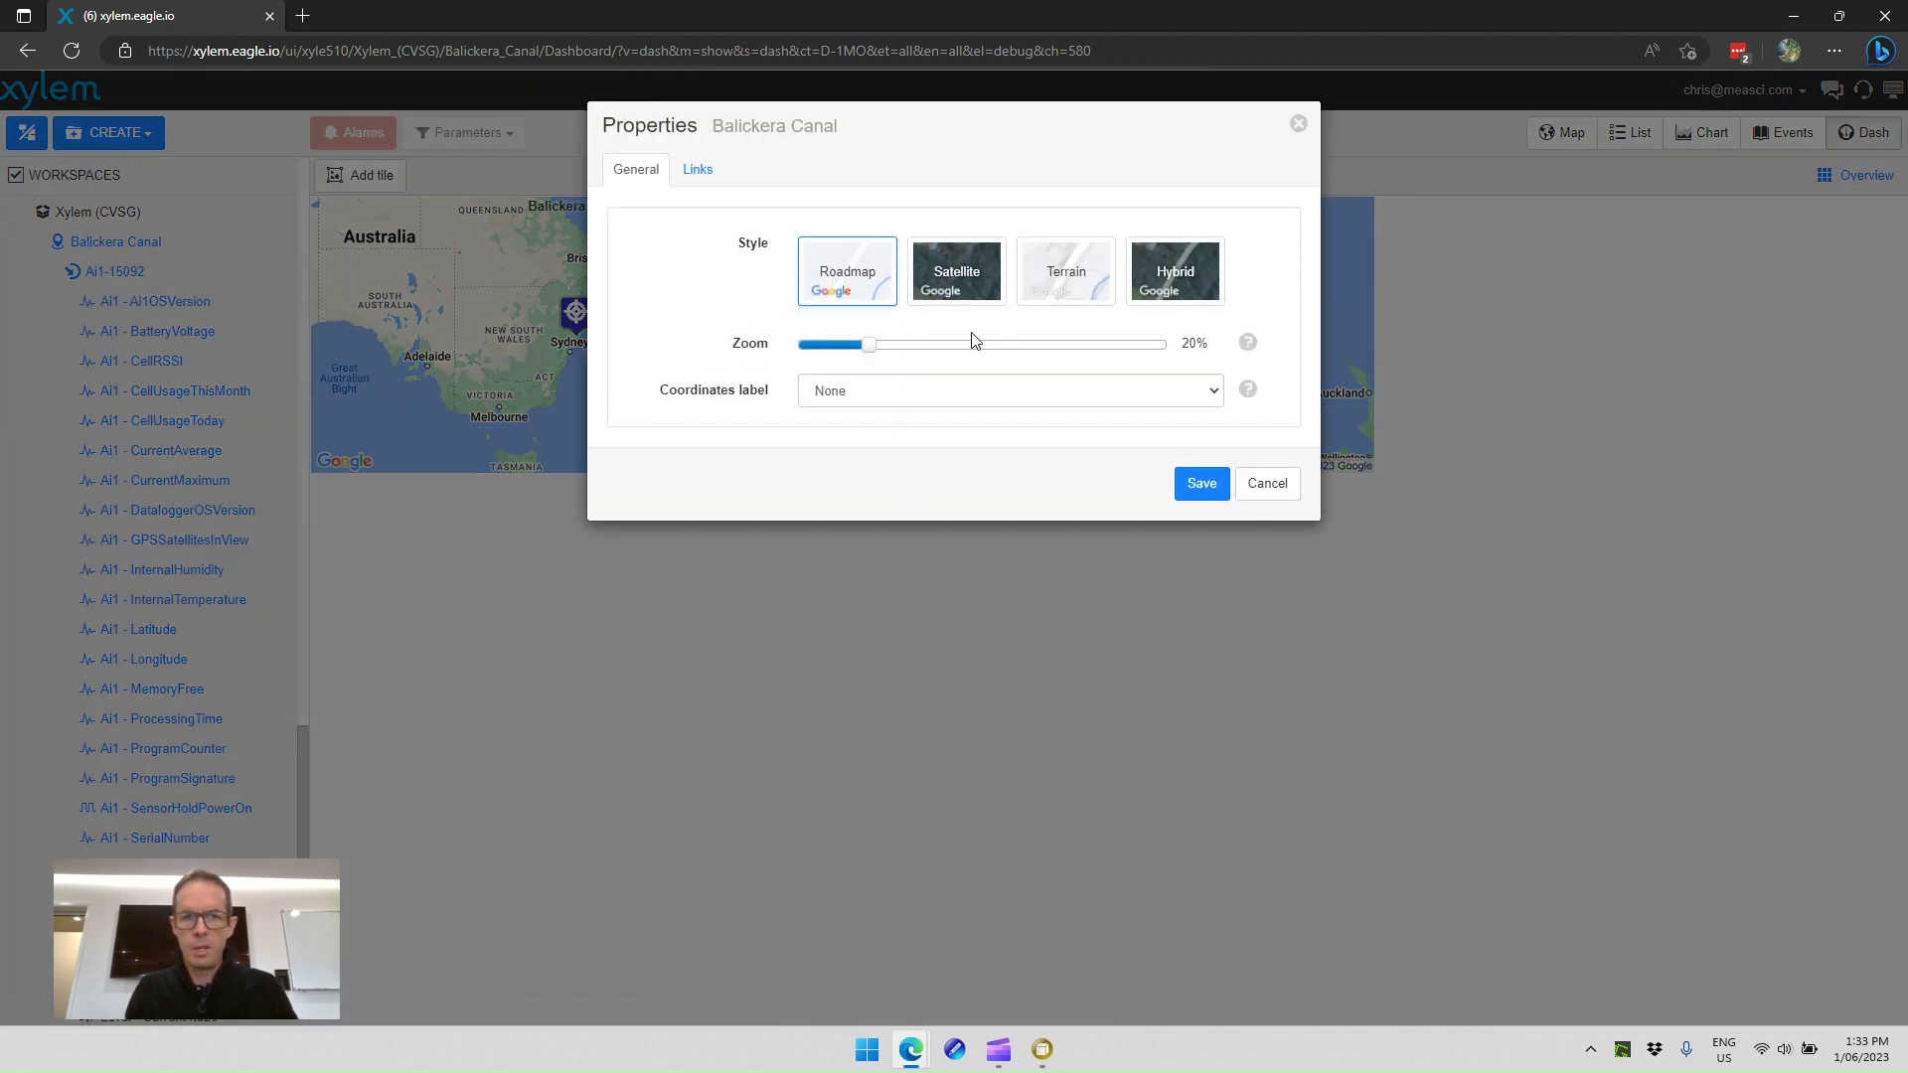
pyautogui.click(1052, 346)
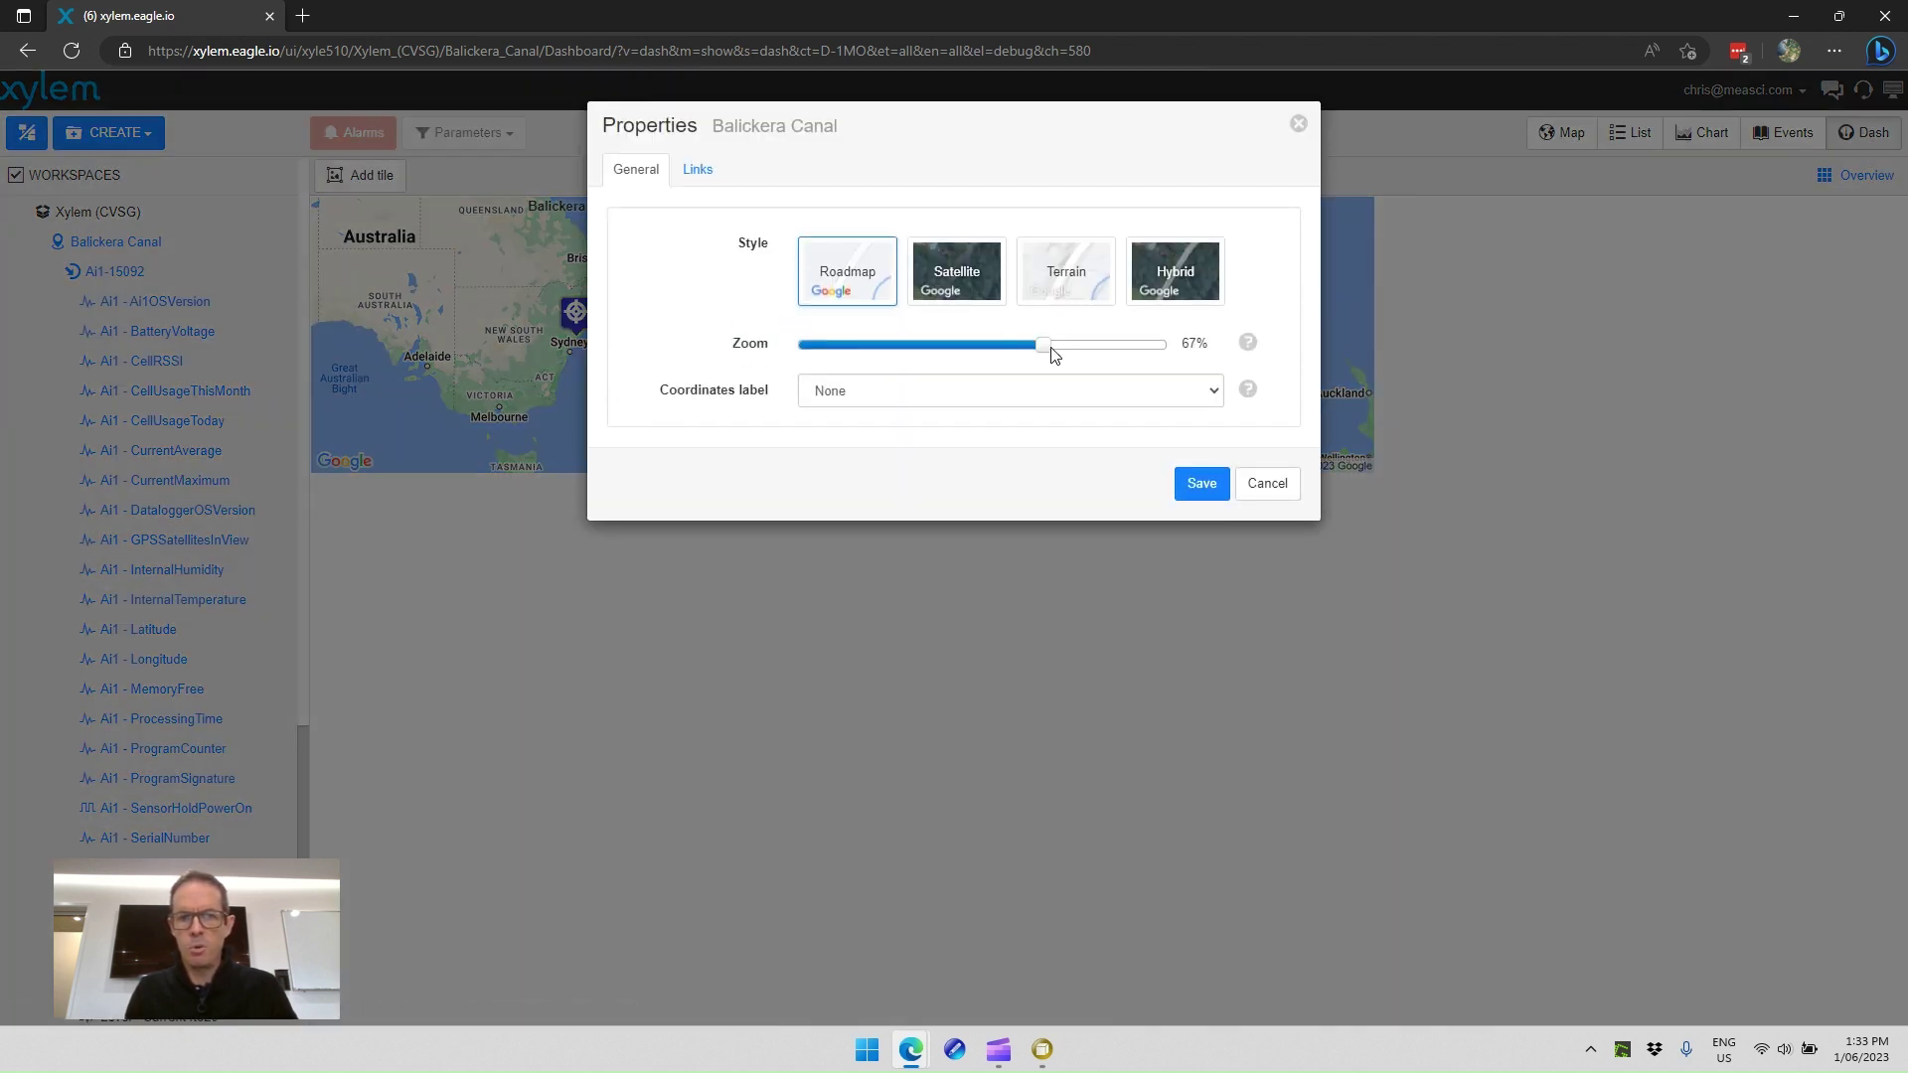
pyautogui.click(1192, 481)
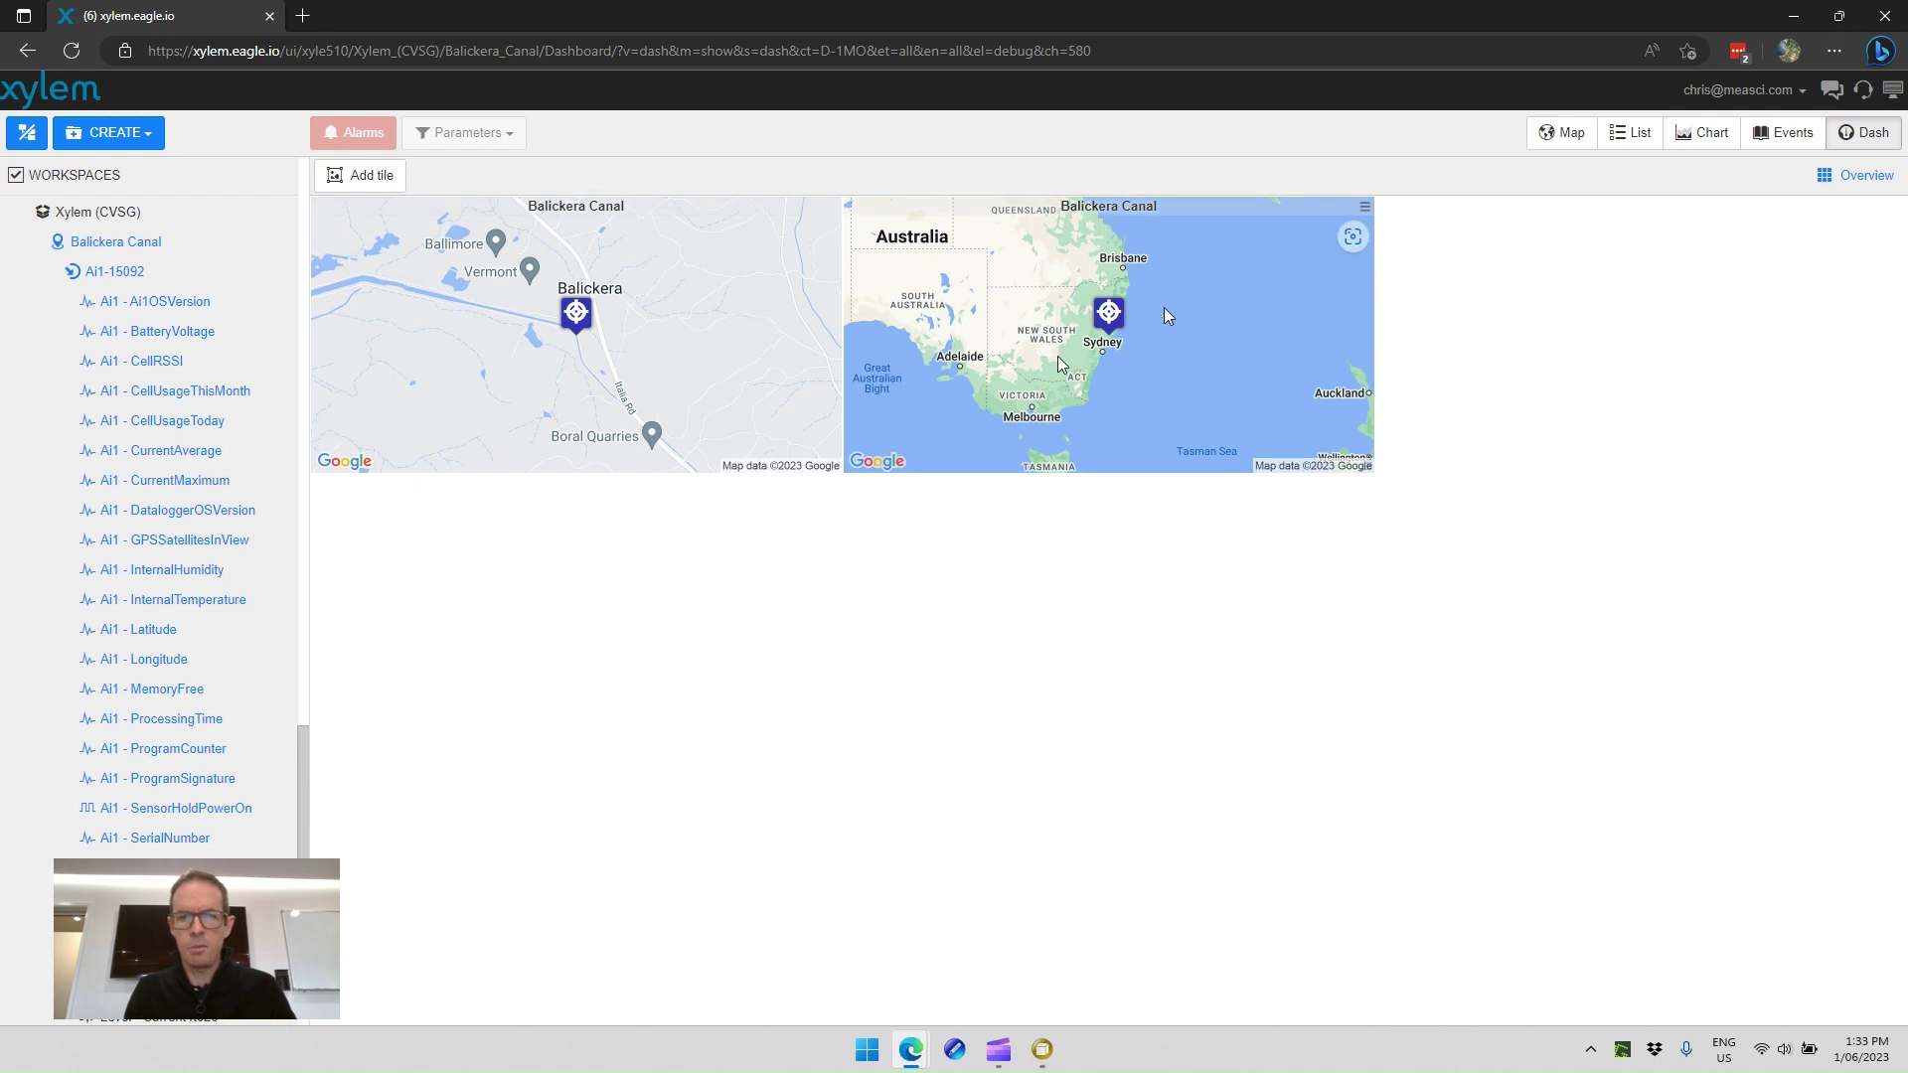
# Step: Give the second Balickera Canal map tile the Satellite style with 81% zoom and save its properties
pyautogui.click(1364, 207)
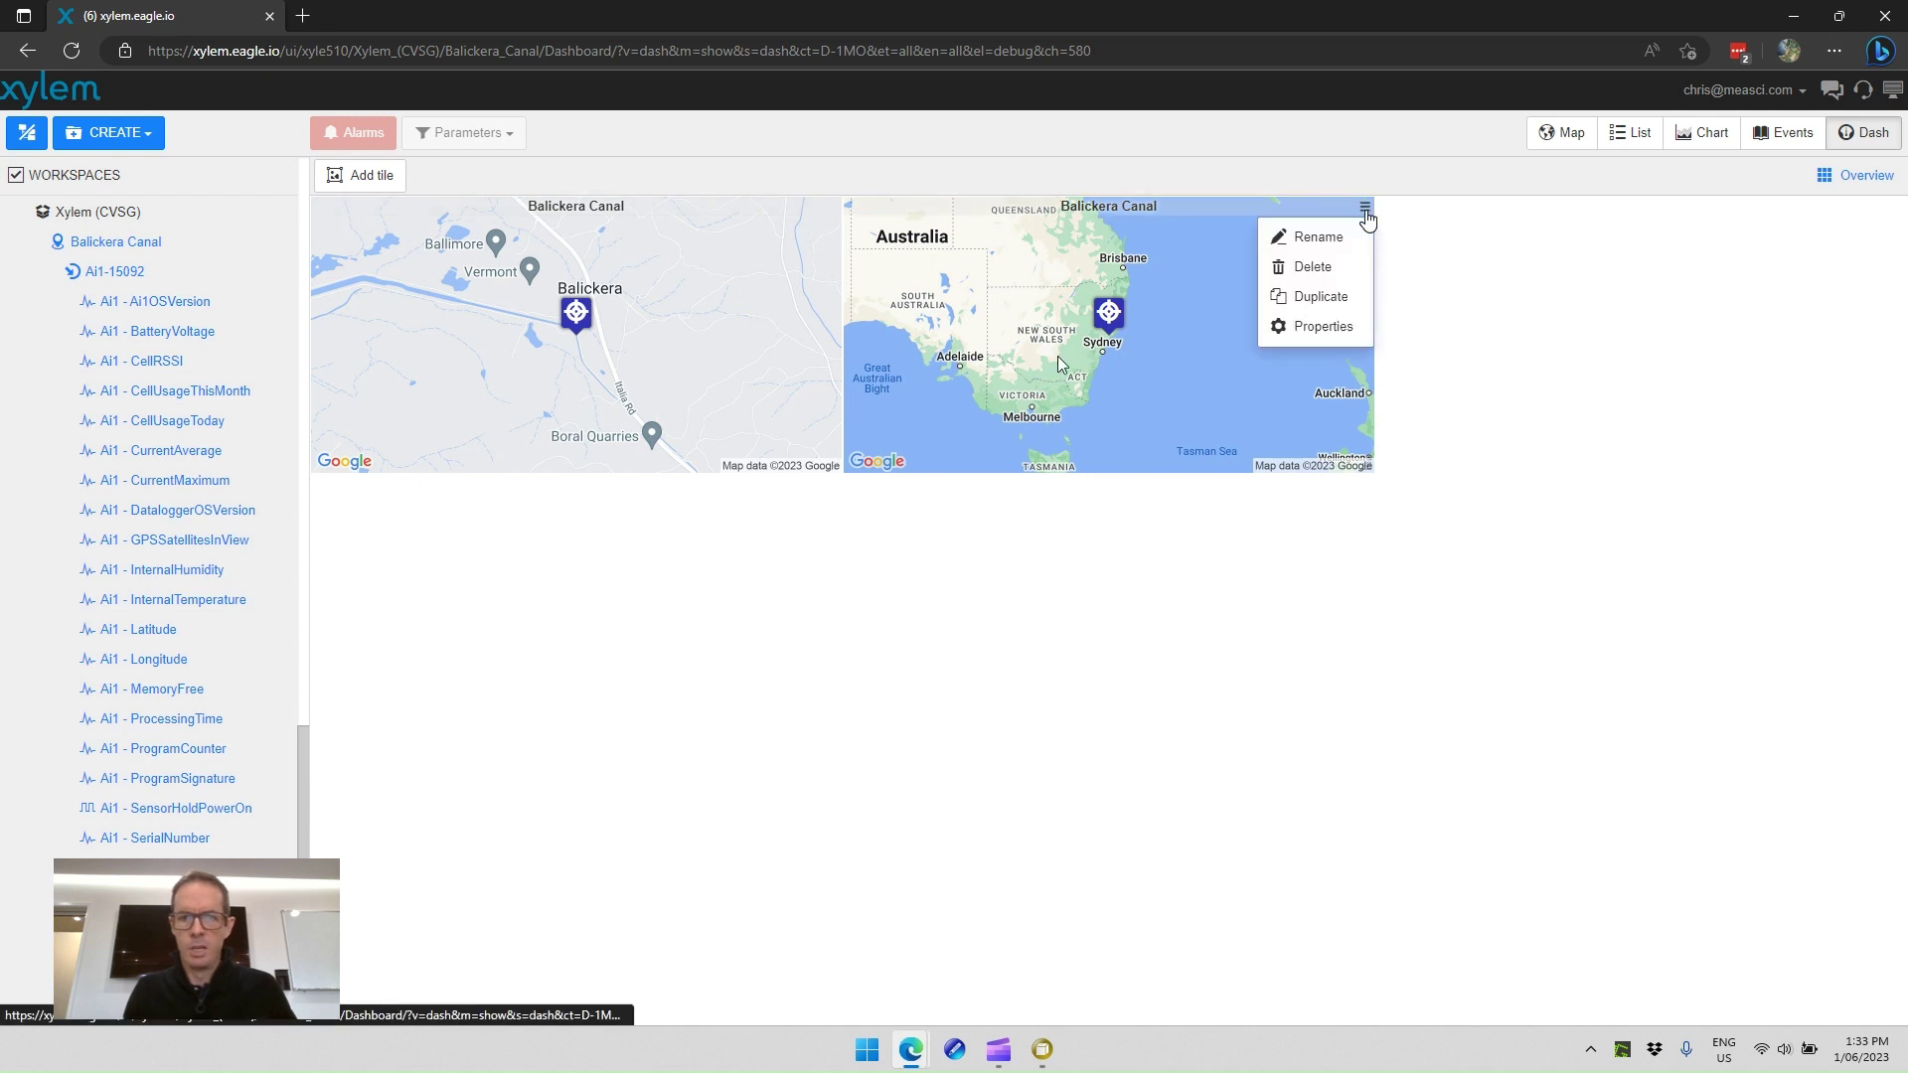
pyautogui.click(1331, 327)
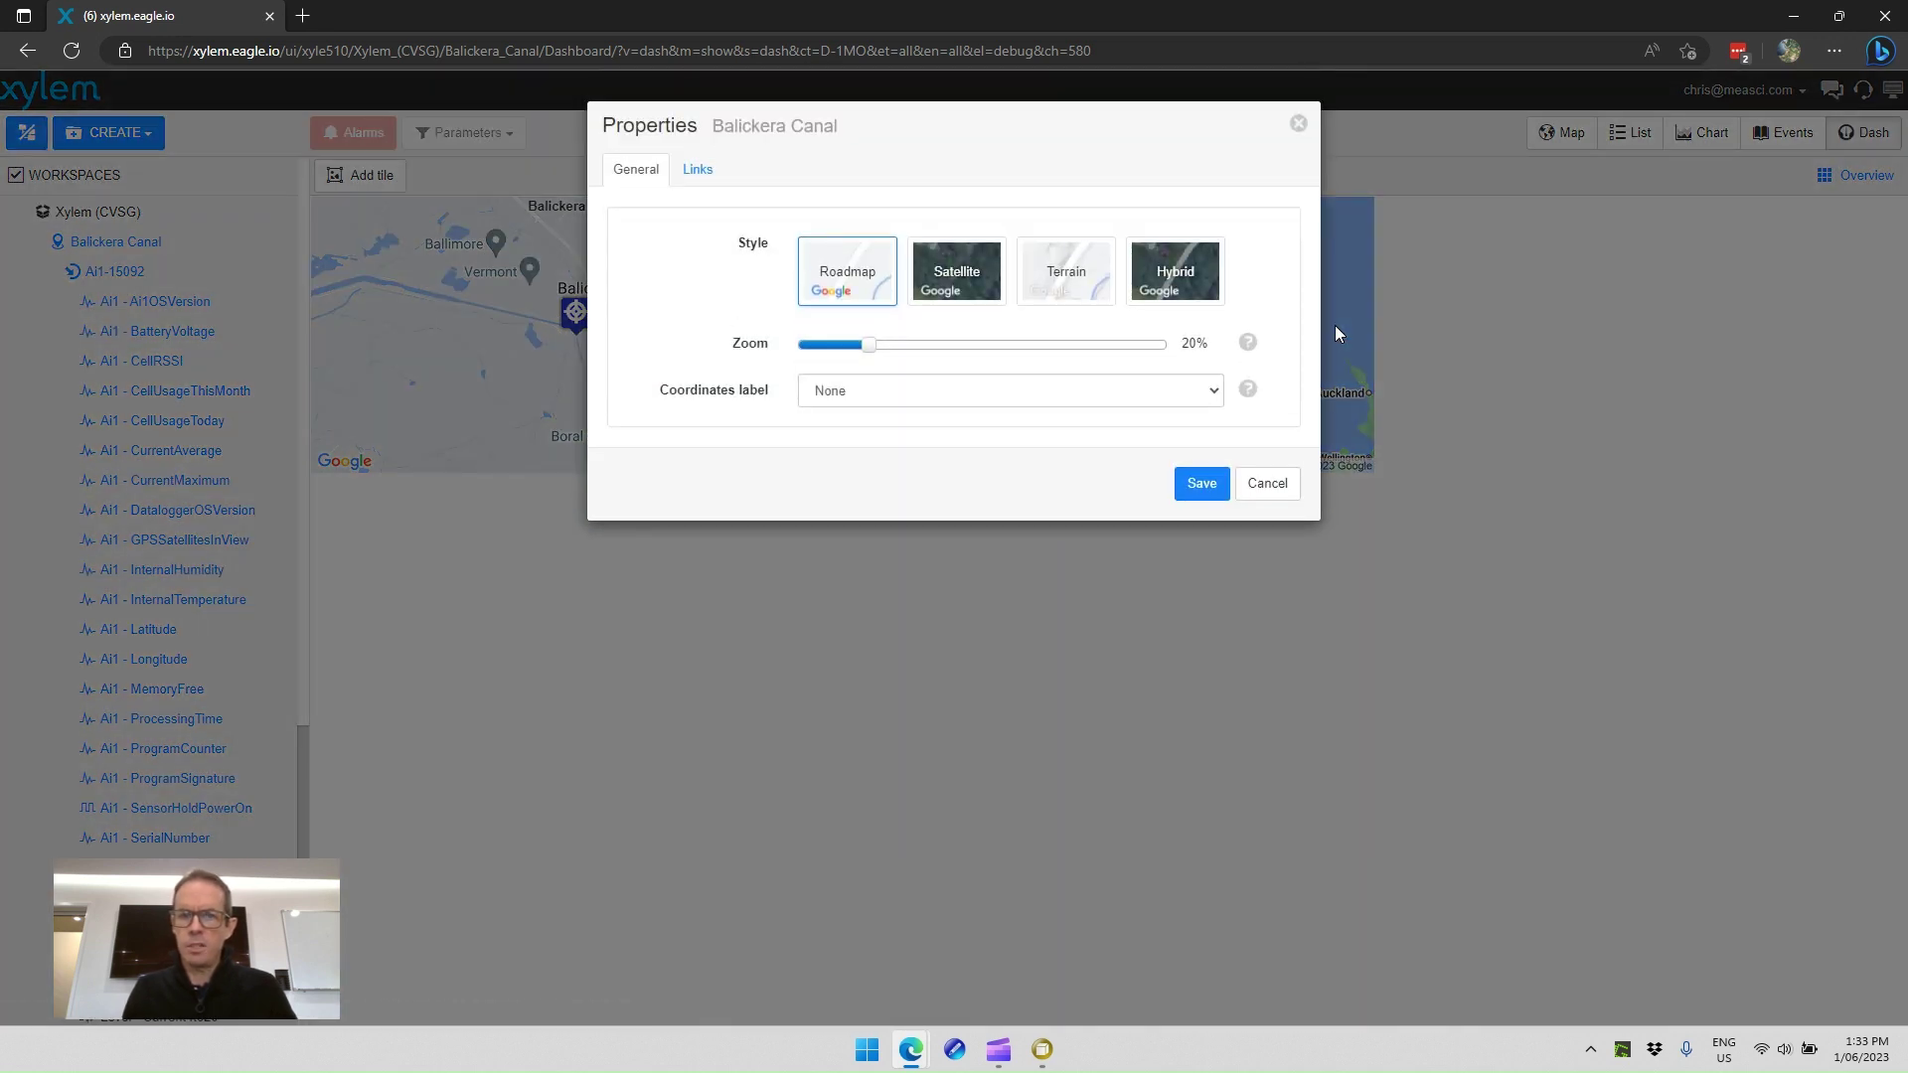
pyautogui.click(1093, 344)
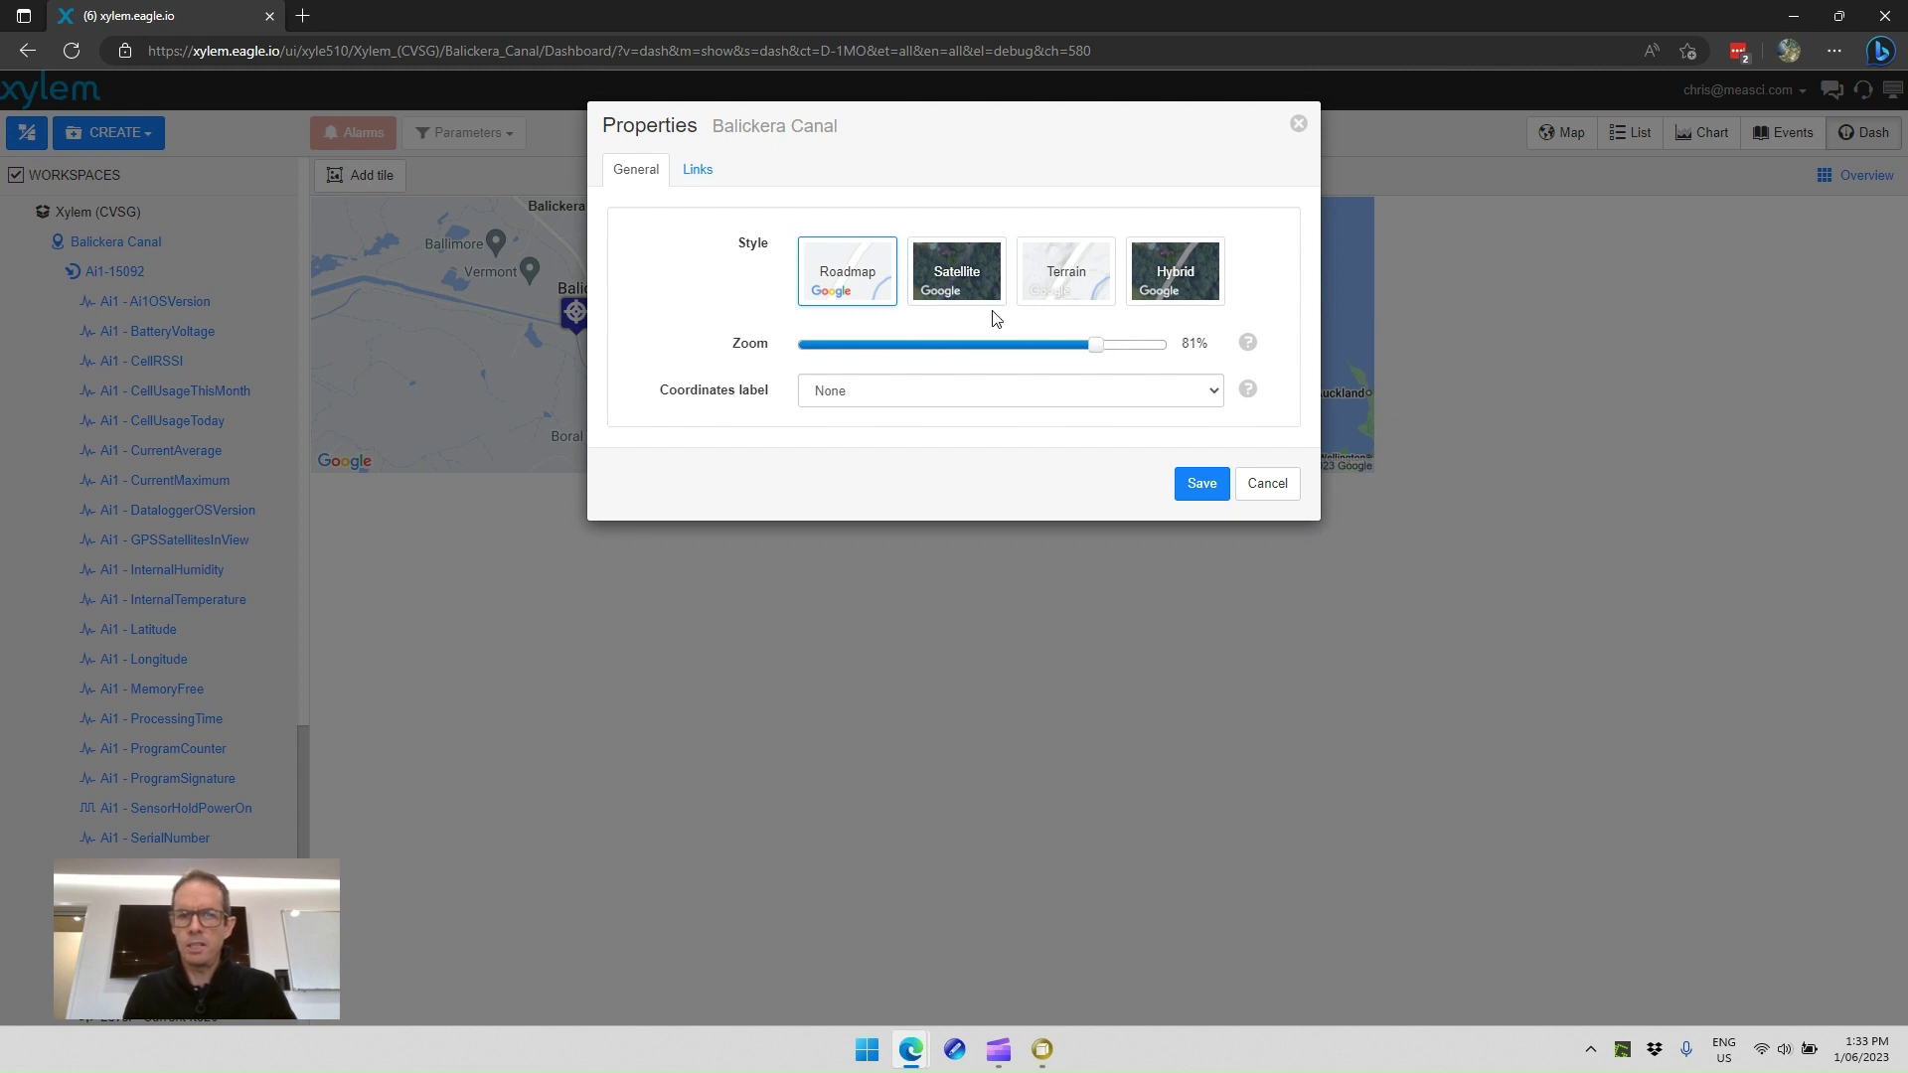
pyautogui.click(944, 289)
pyautogui.click(1187, 483)
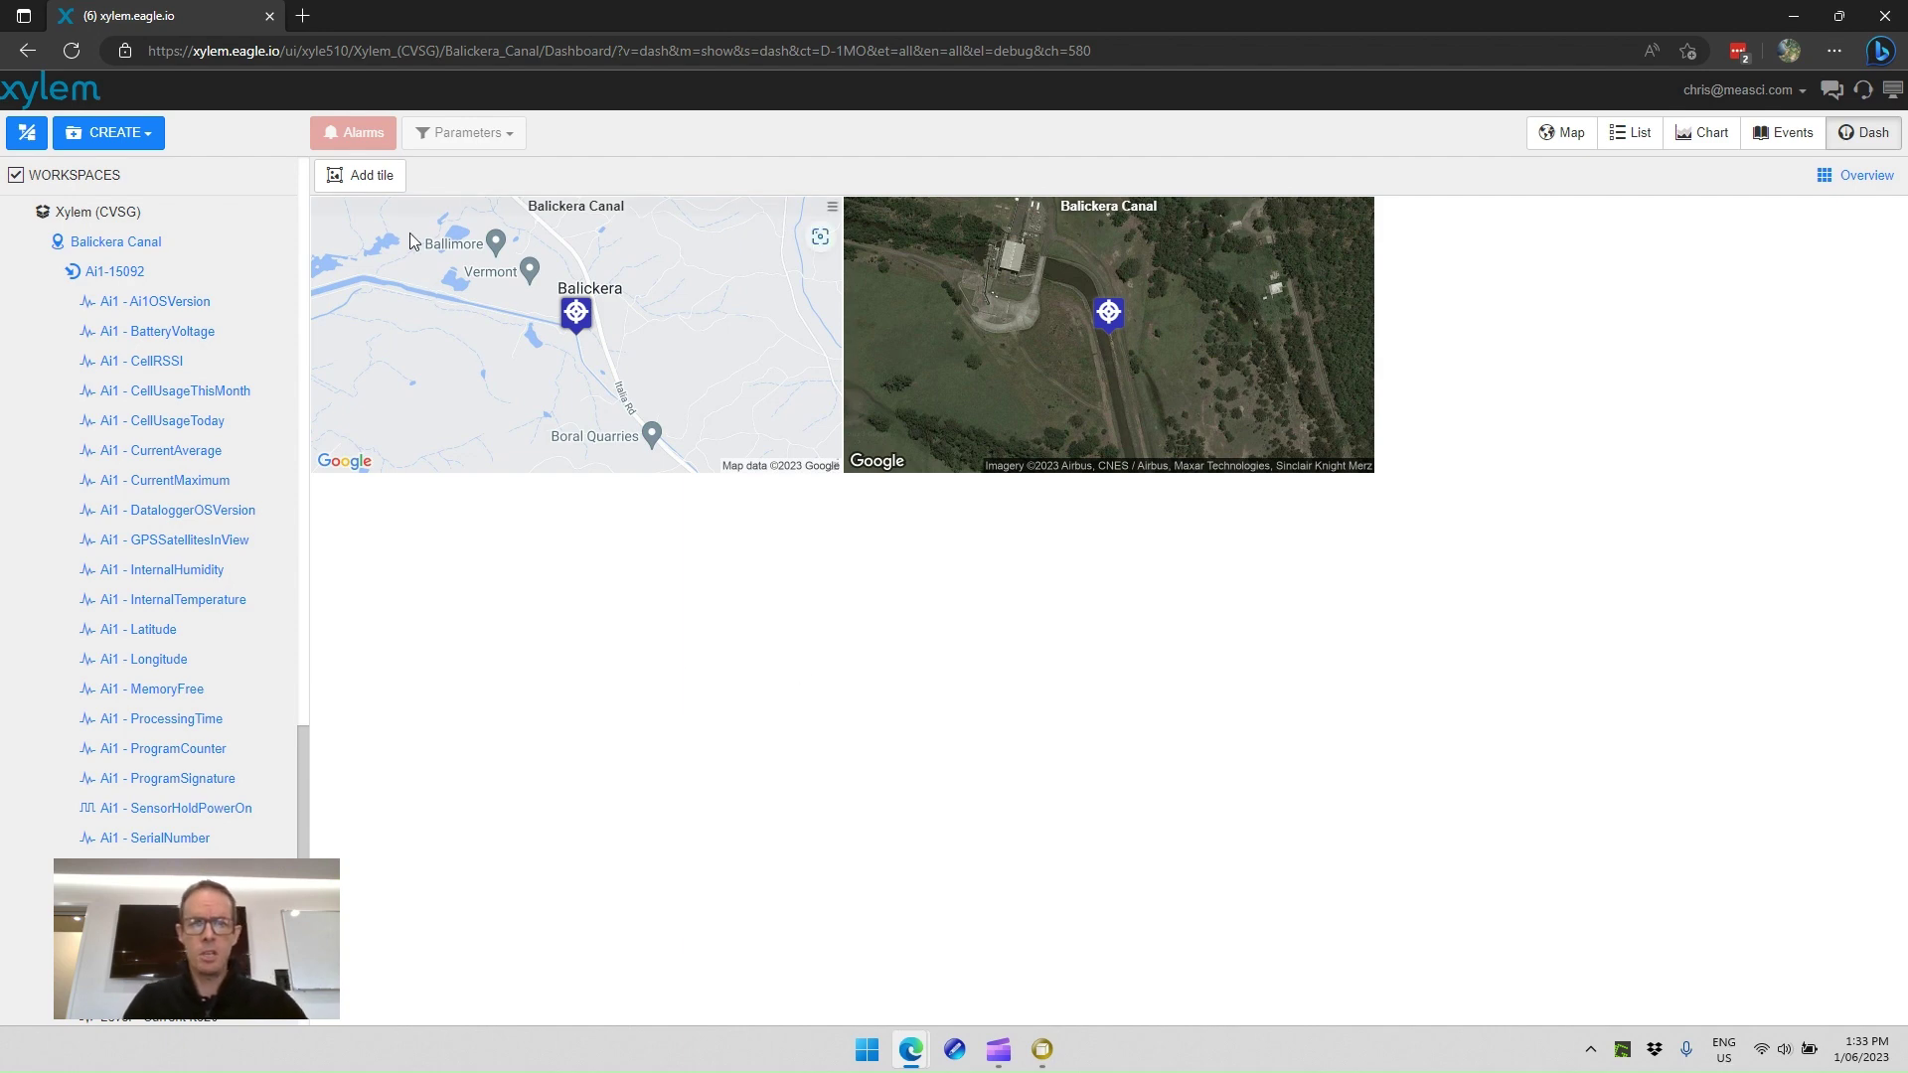
# Step: Add a Value list tile directly below the maps, stretched across both maps' width and to the same height as them
pyautogui.click(367, 179)
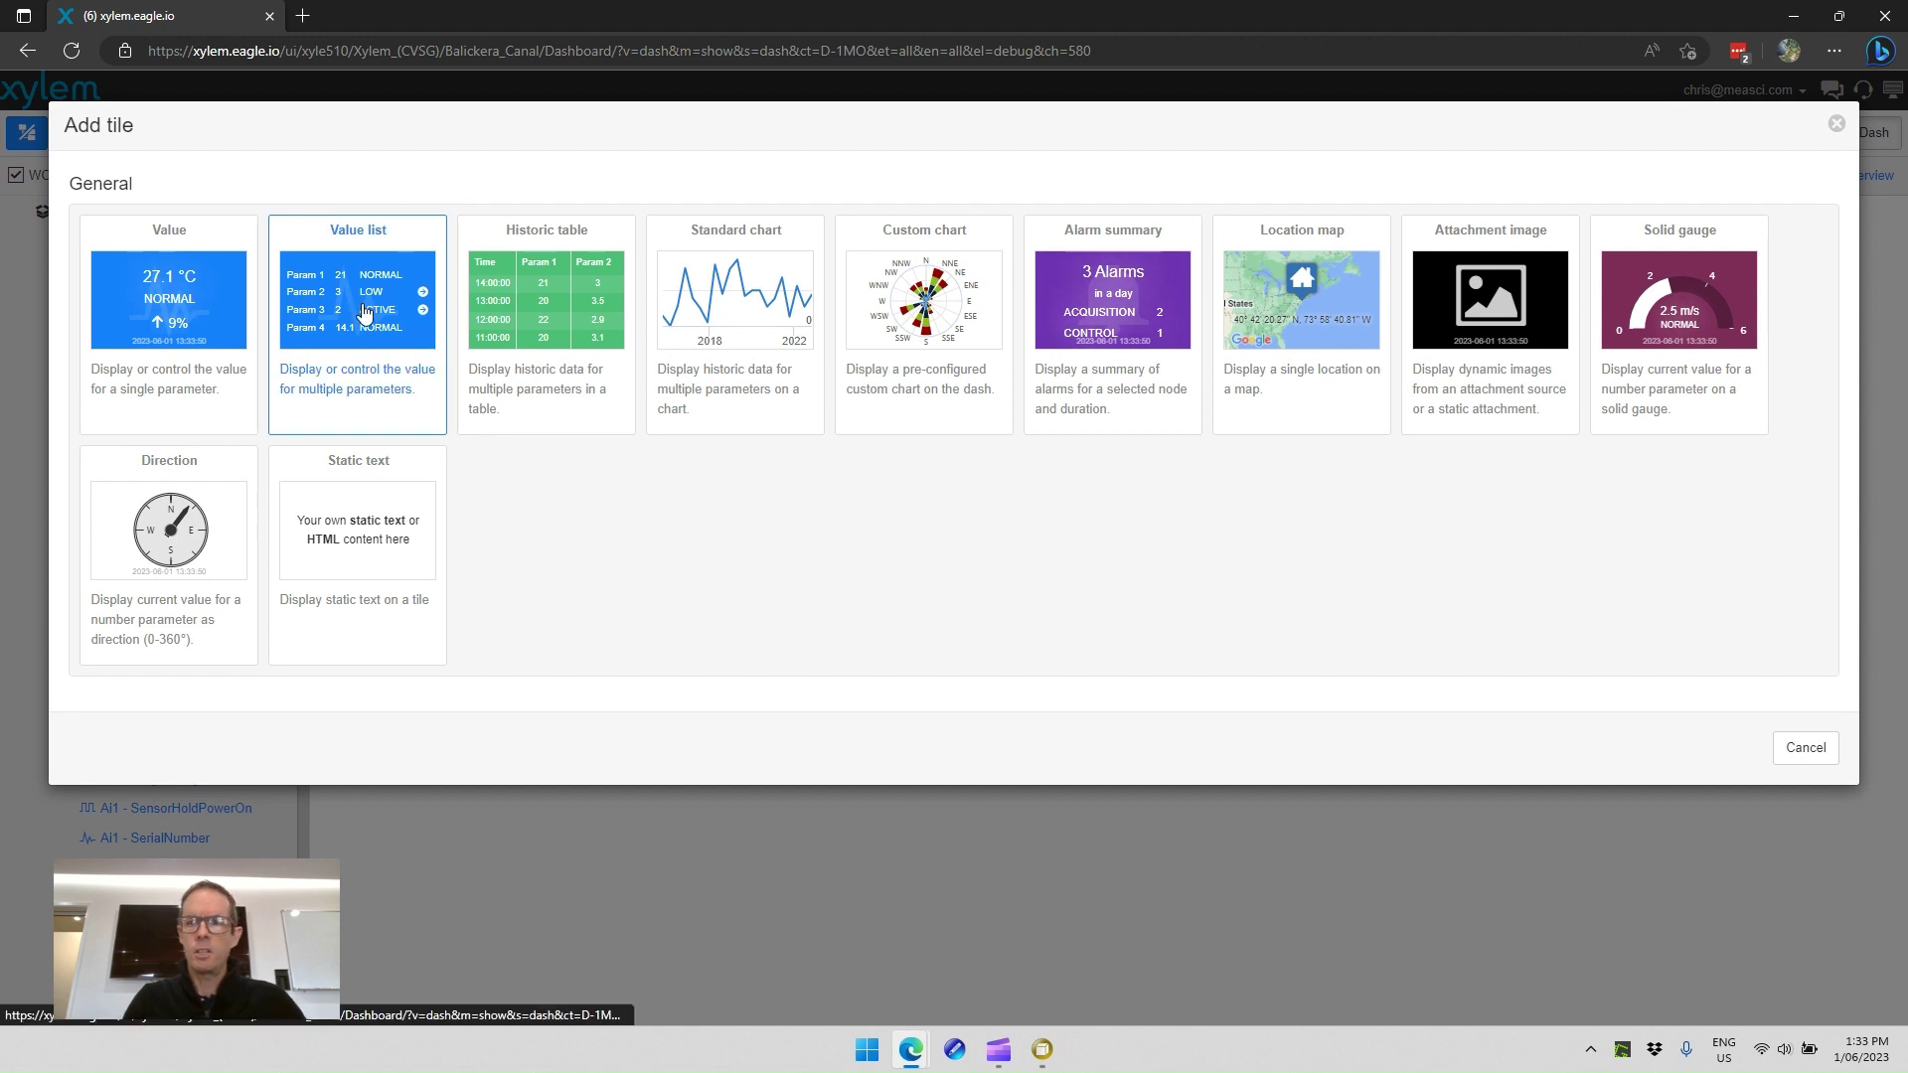
pyautogui.moveTo(365, 312); pyautogui.dragTo(322, 340)
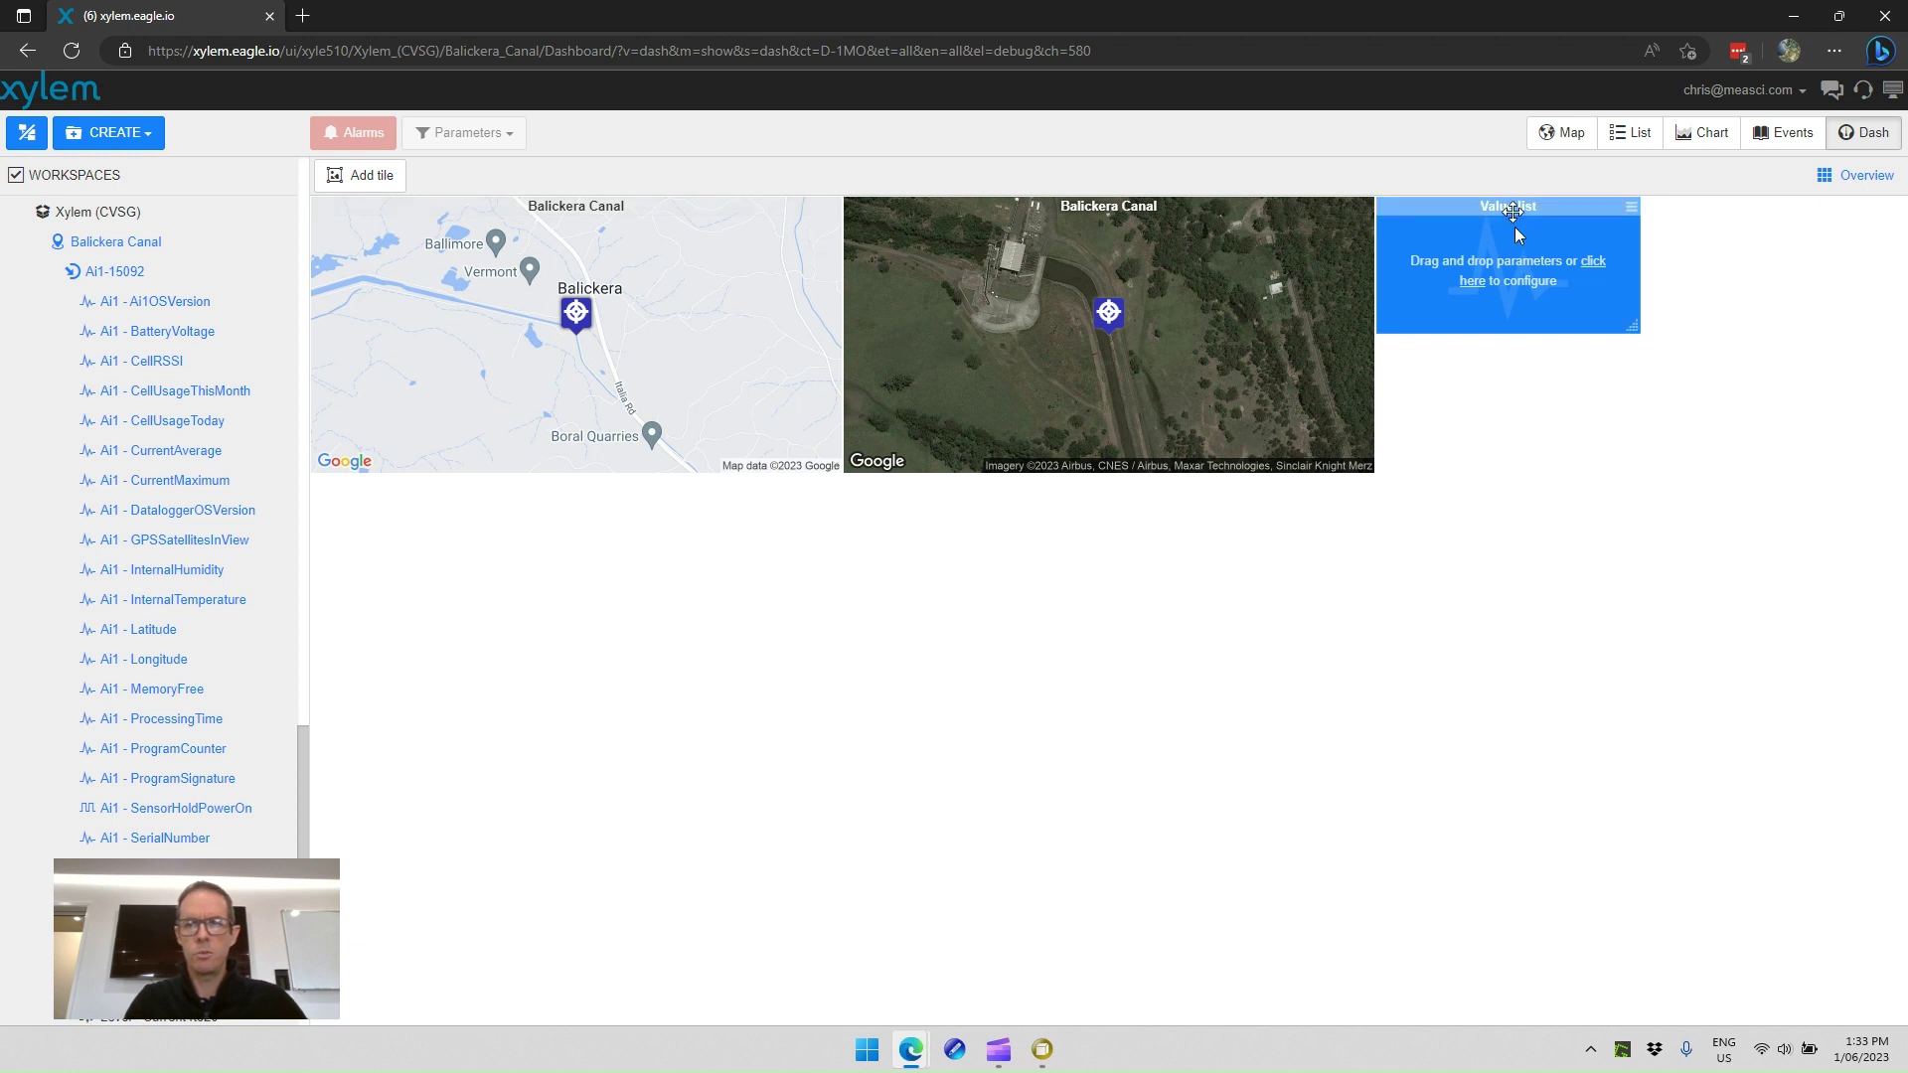
pyautogui.moveTo(1513, 212); pyautogui.dragTo(450, 489)
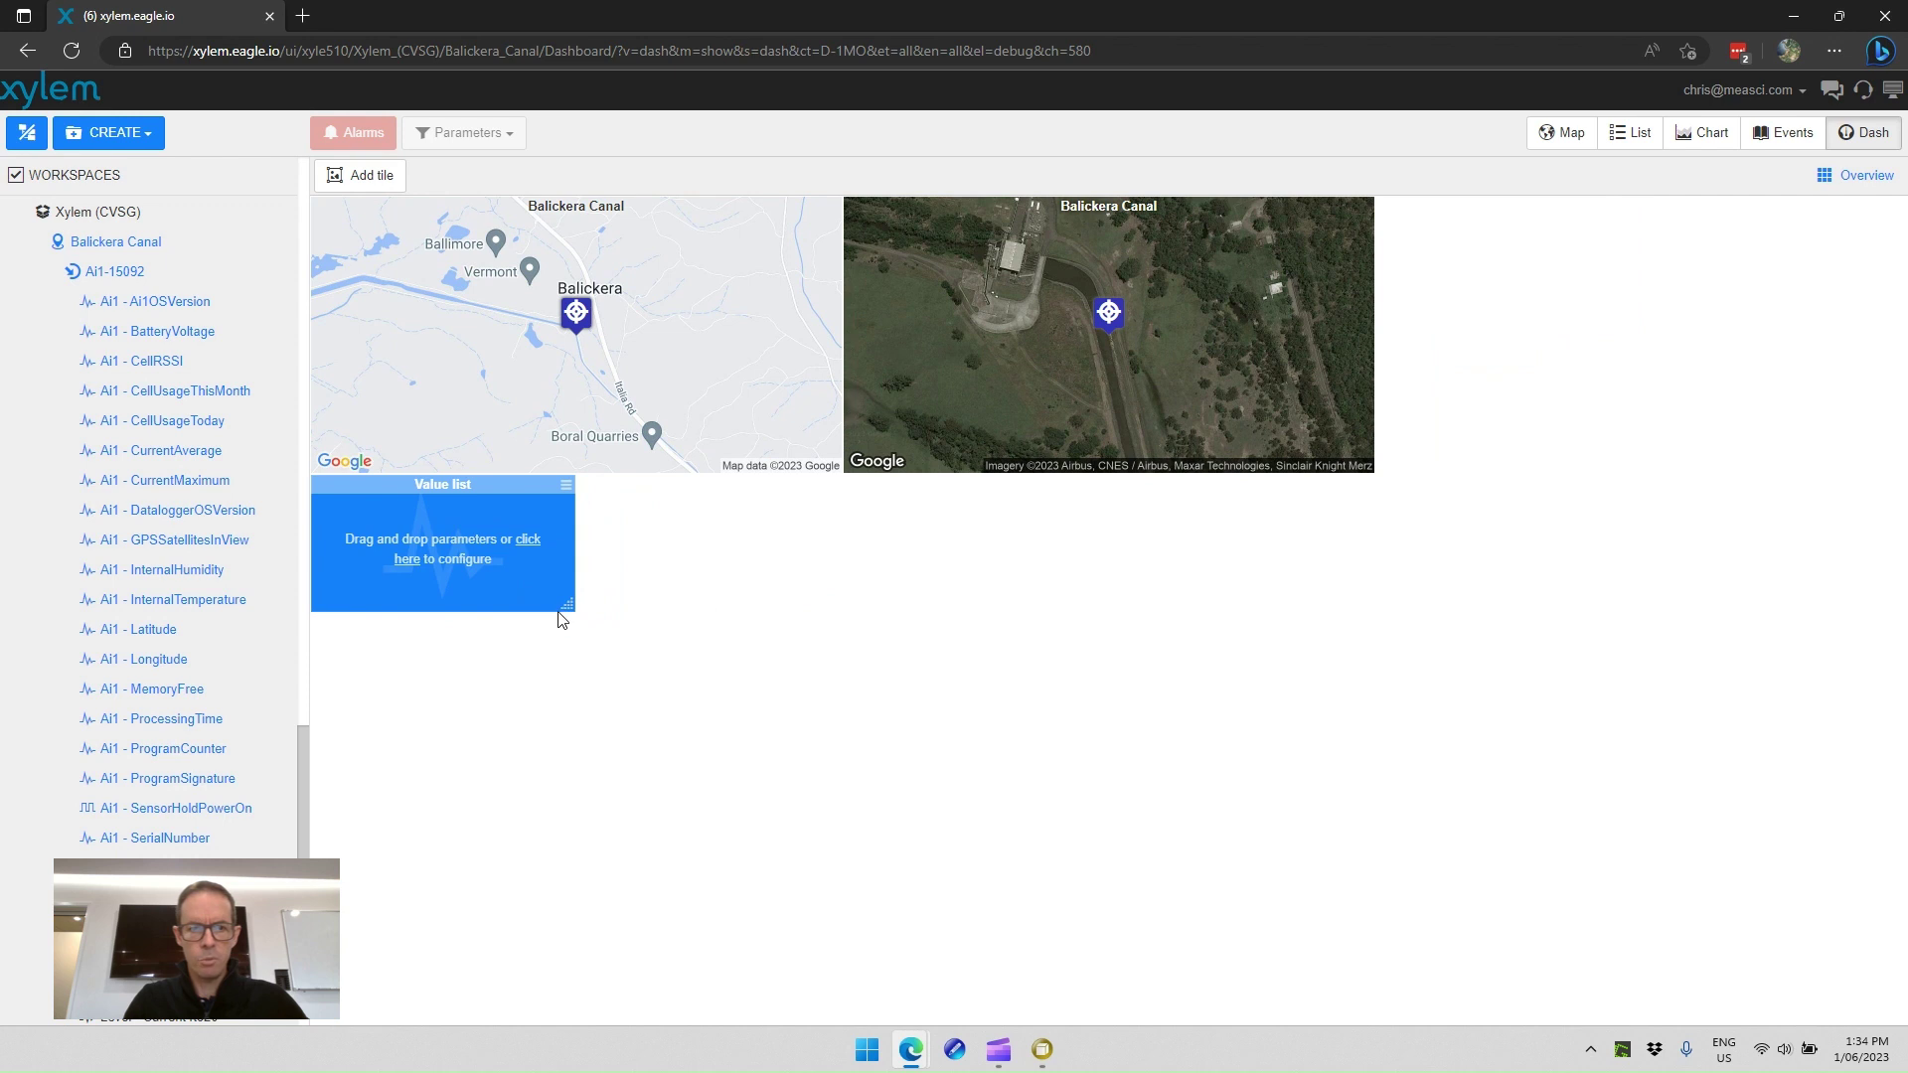
pyautogui.moveTo(569, 607); pyautogui.dragTo(1362, 749)
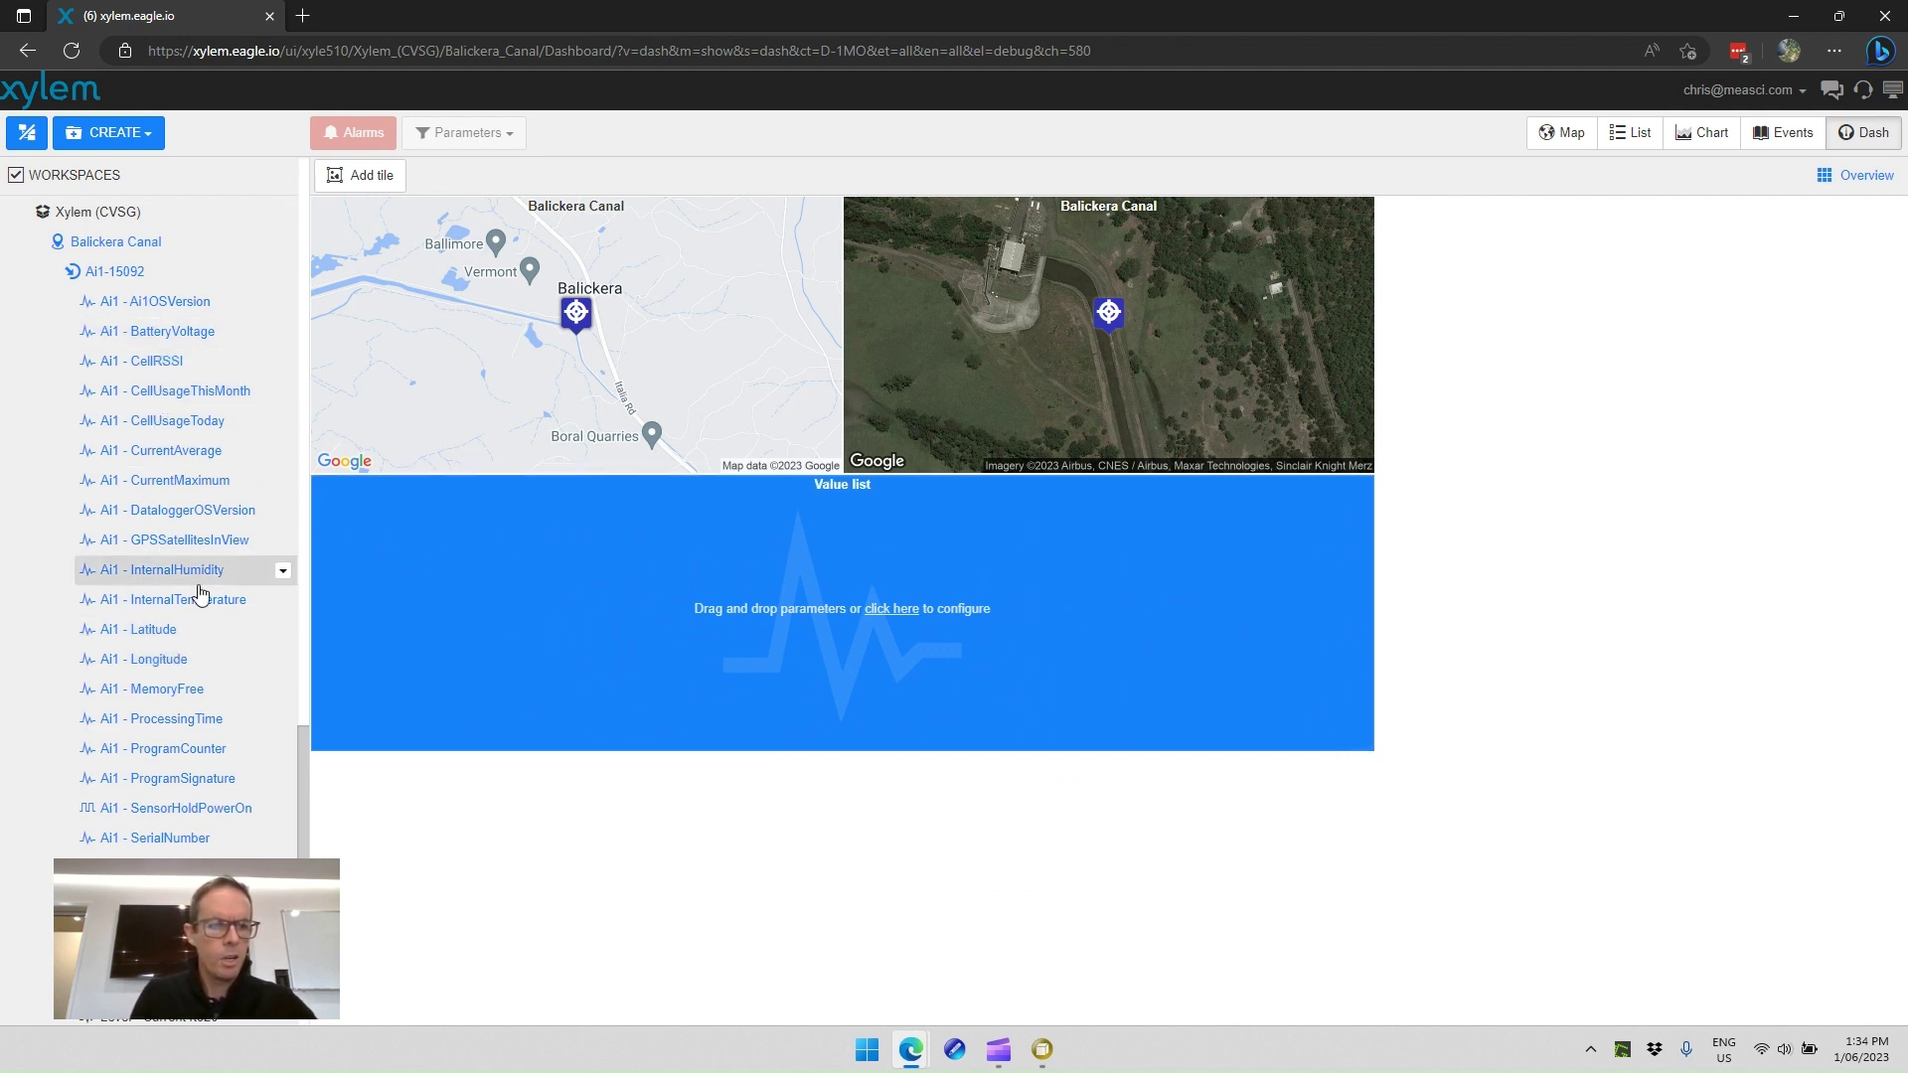
# Step: Add Level - Corrected, Level - Current4to20, Ai1 - BatteryVoltage, Ai1 - InternalHumidity and Ai1 - InternalTemperature to the Value list tile
pyautogui.scroll(-3, 203, 611)
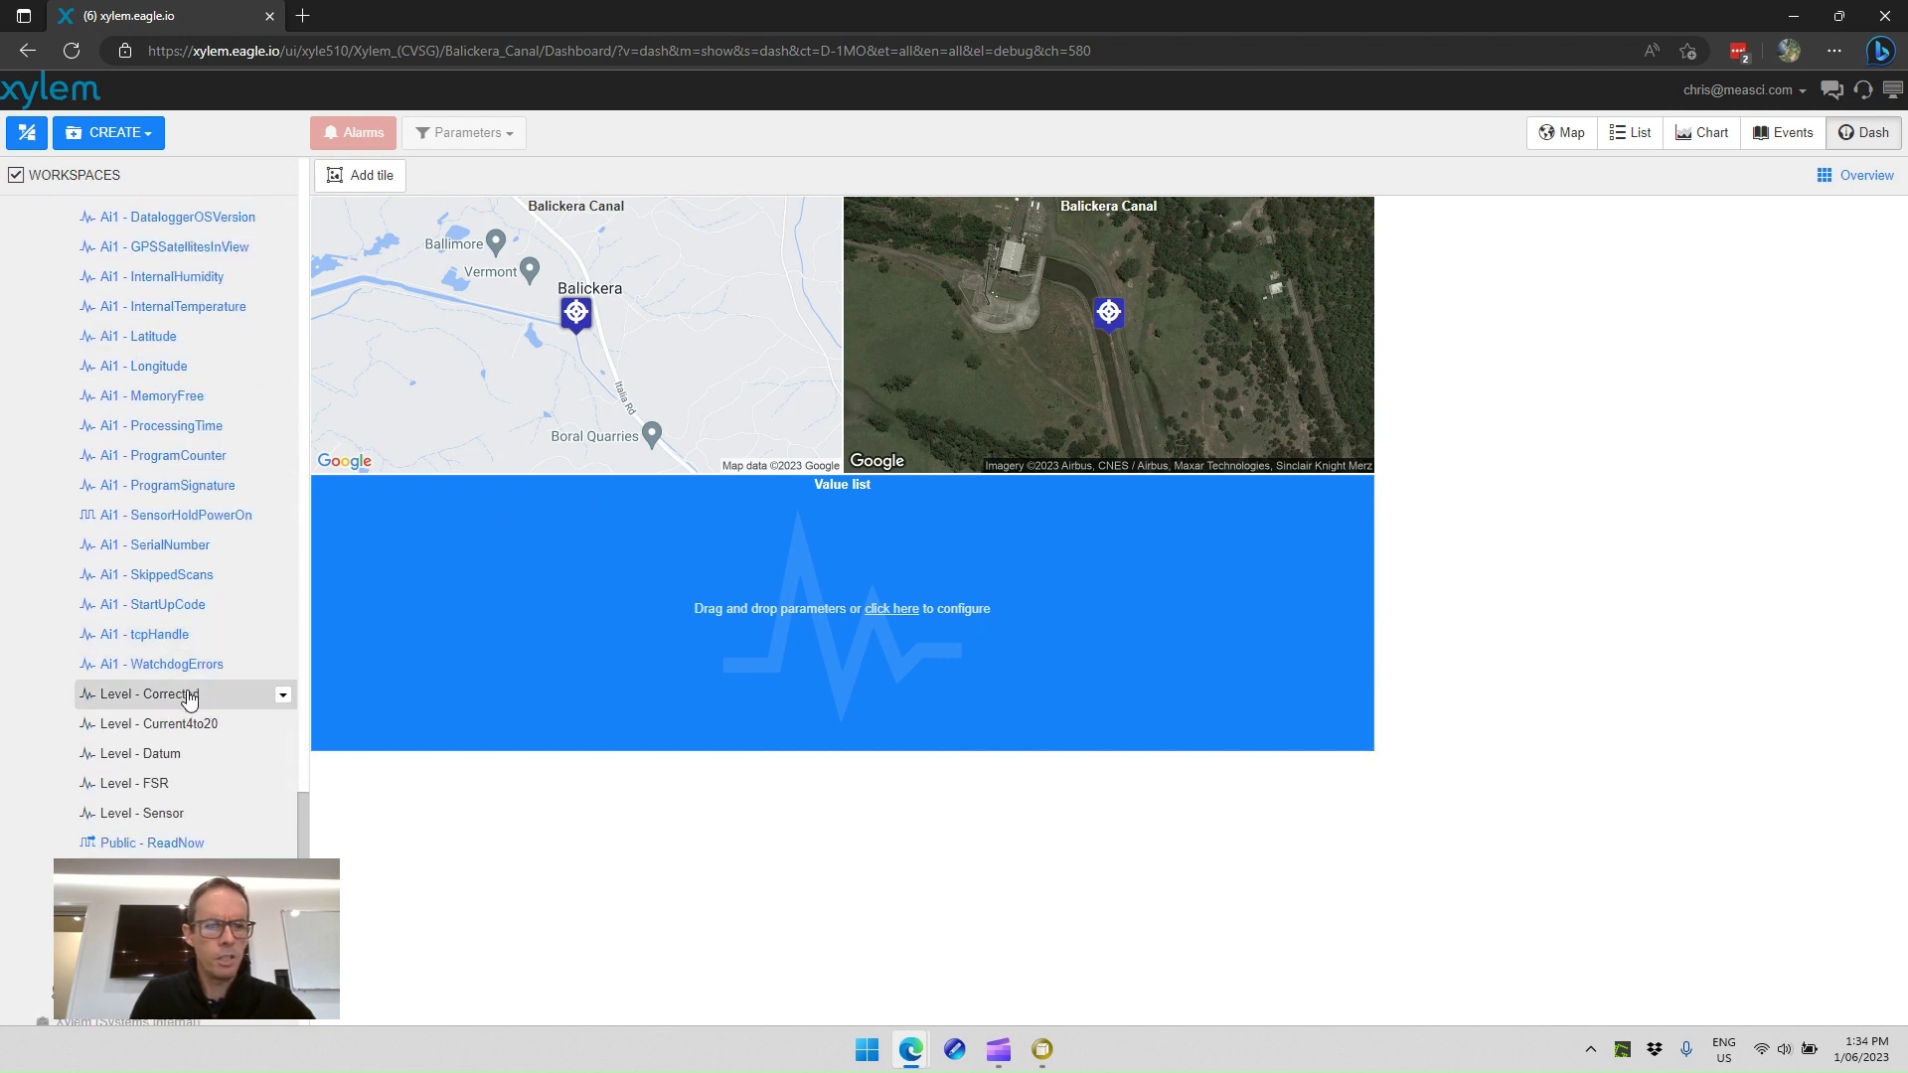
pyautogui.moveTo(188, 697); pyautogui.dragTo(767, 525)
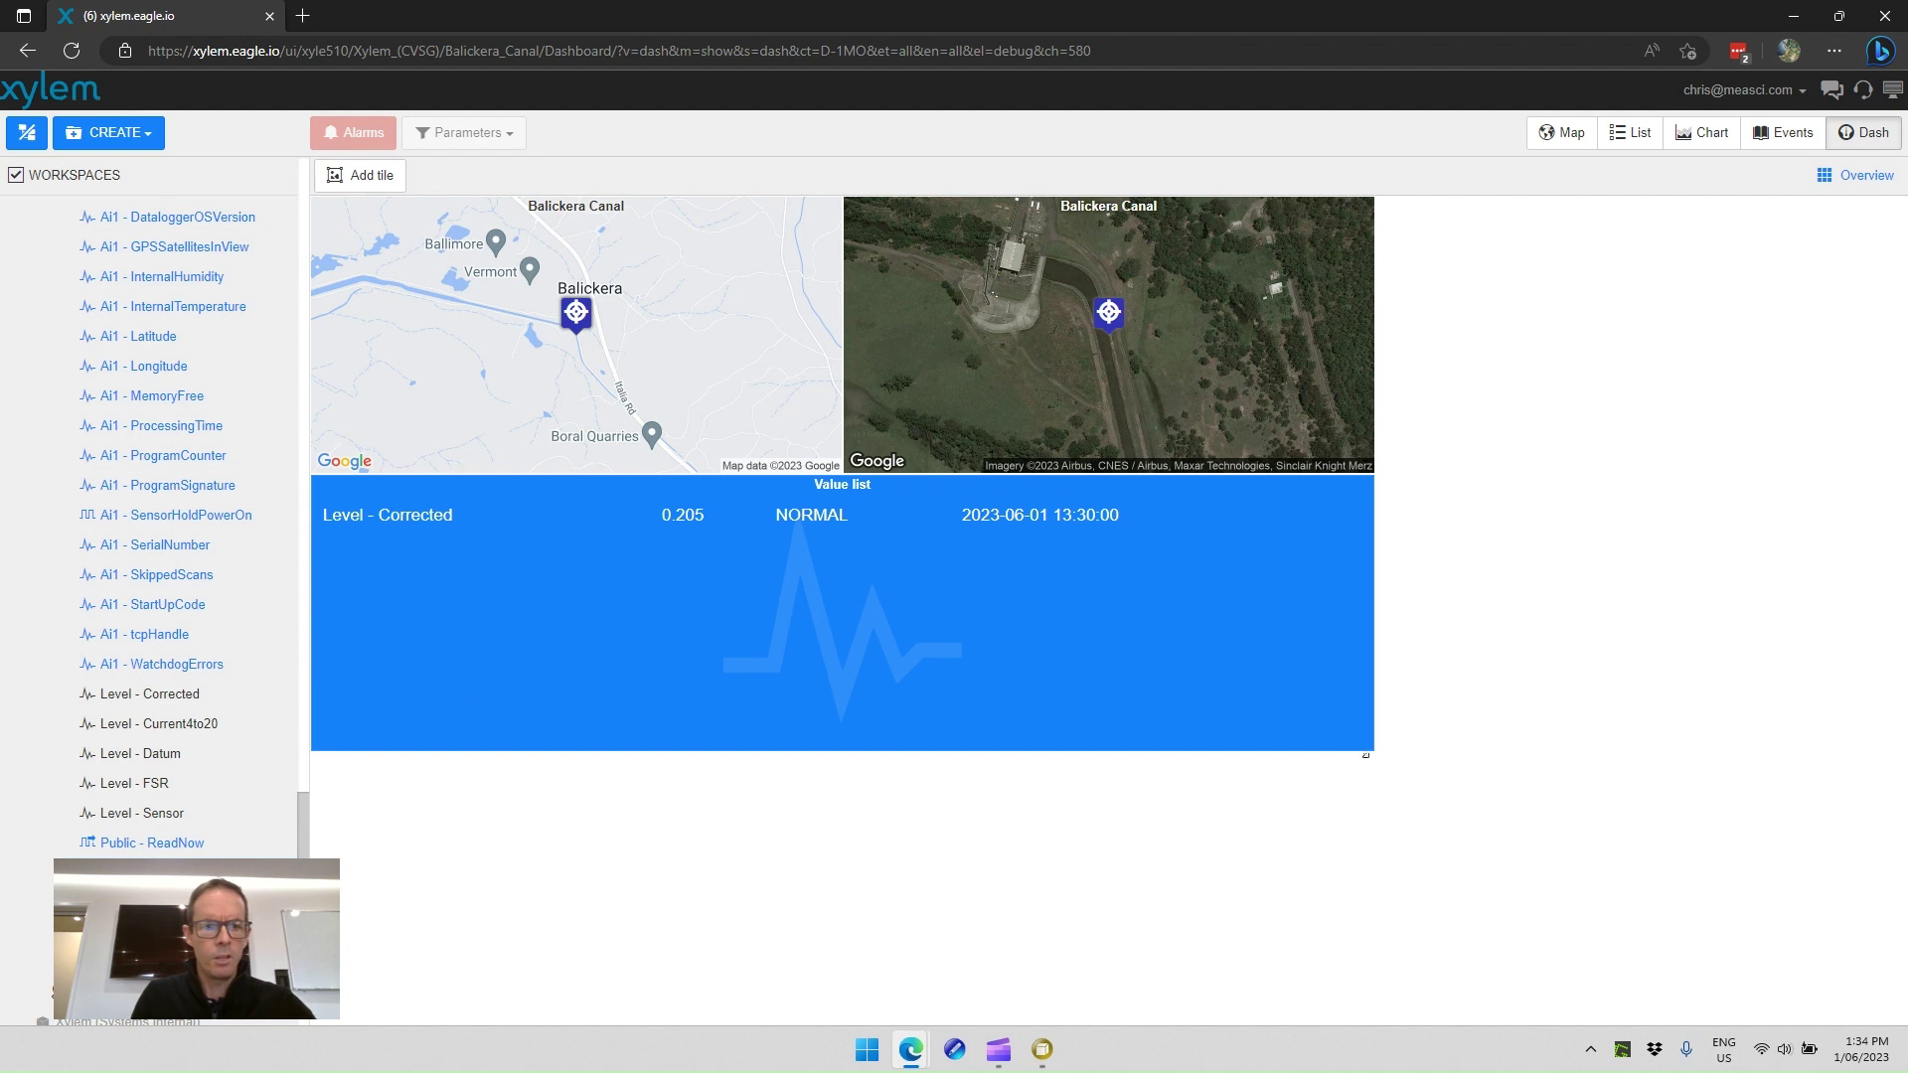
pyautogui.moveTo(151, 735); pyautogui.dragTo(558, 628)
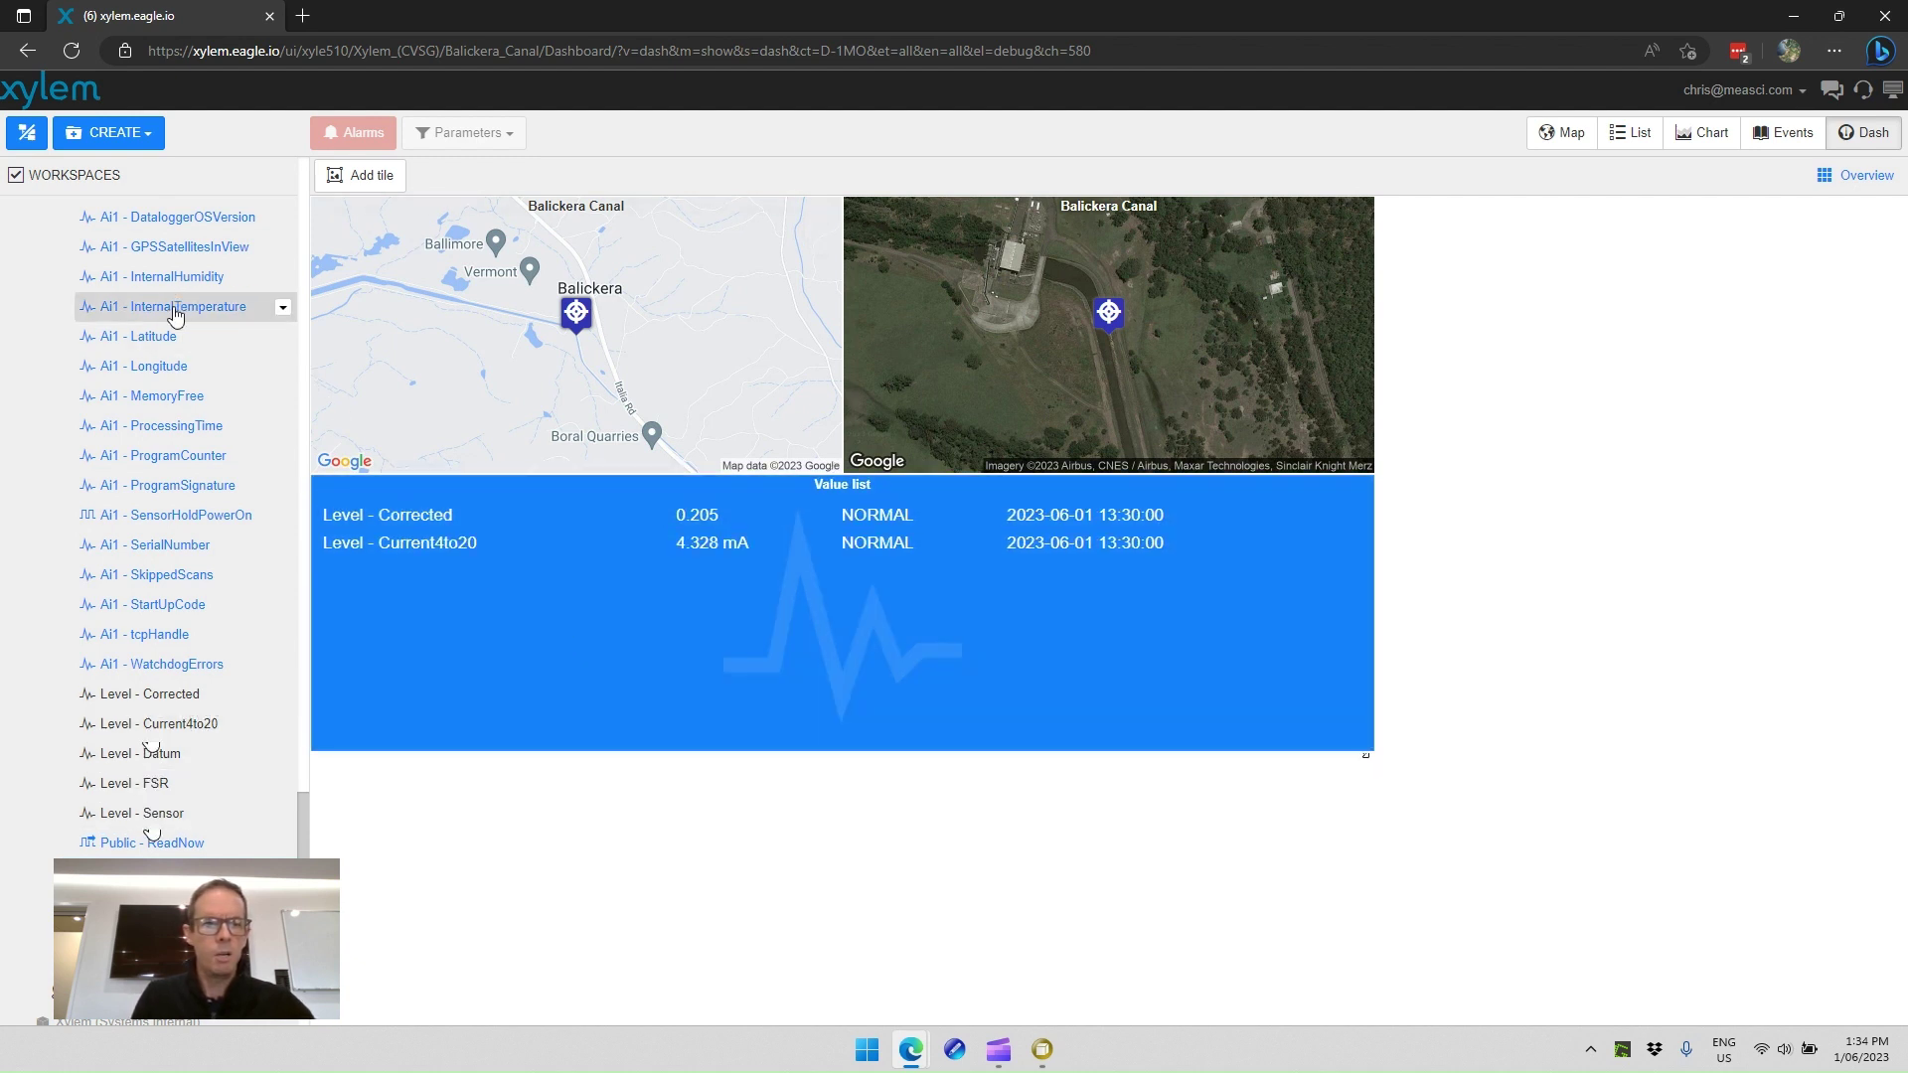
pyautogui.scroll(3, 179, 308)
pyautogui.scroll(3, 175, 314)
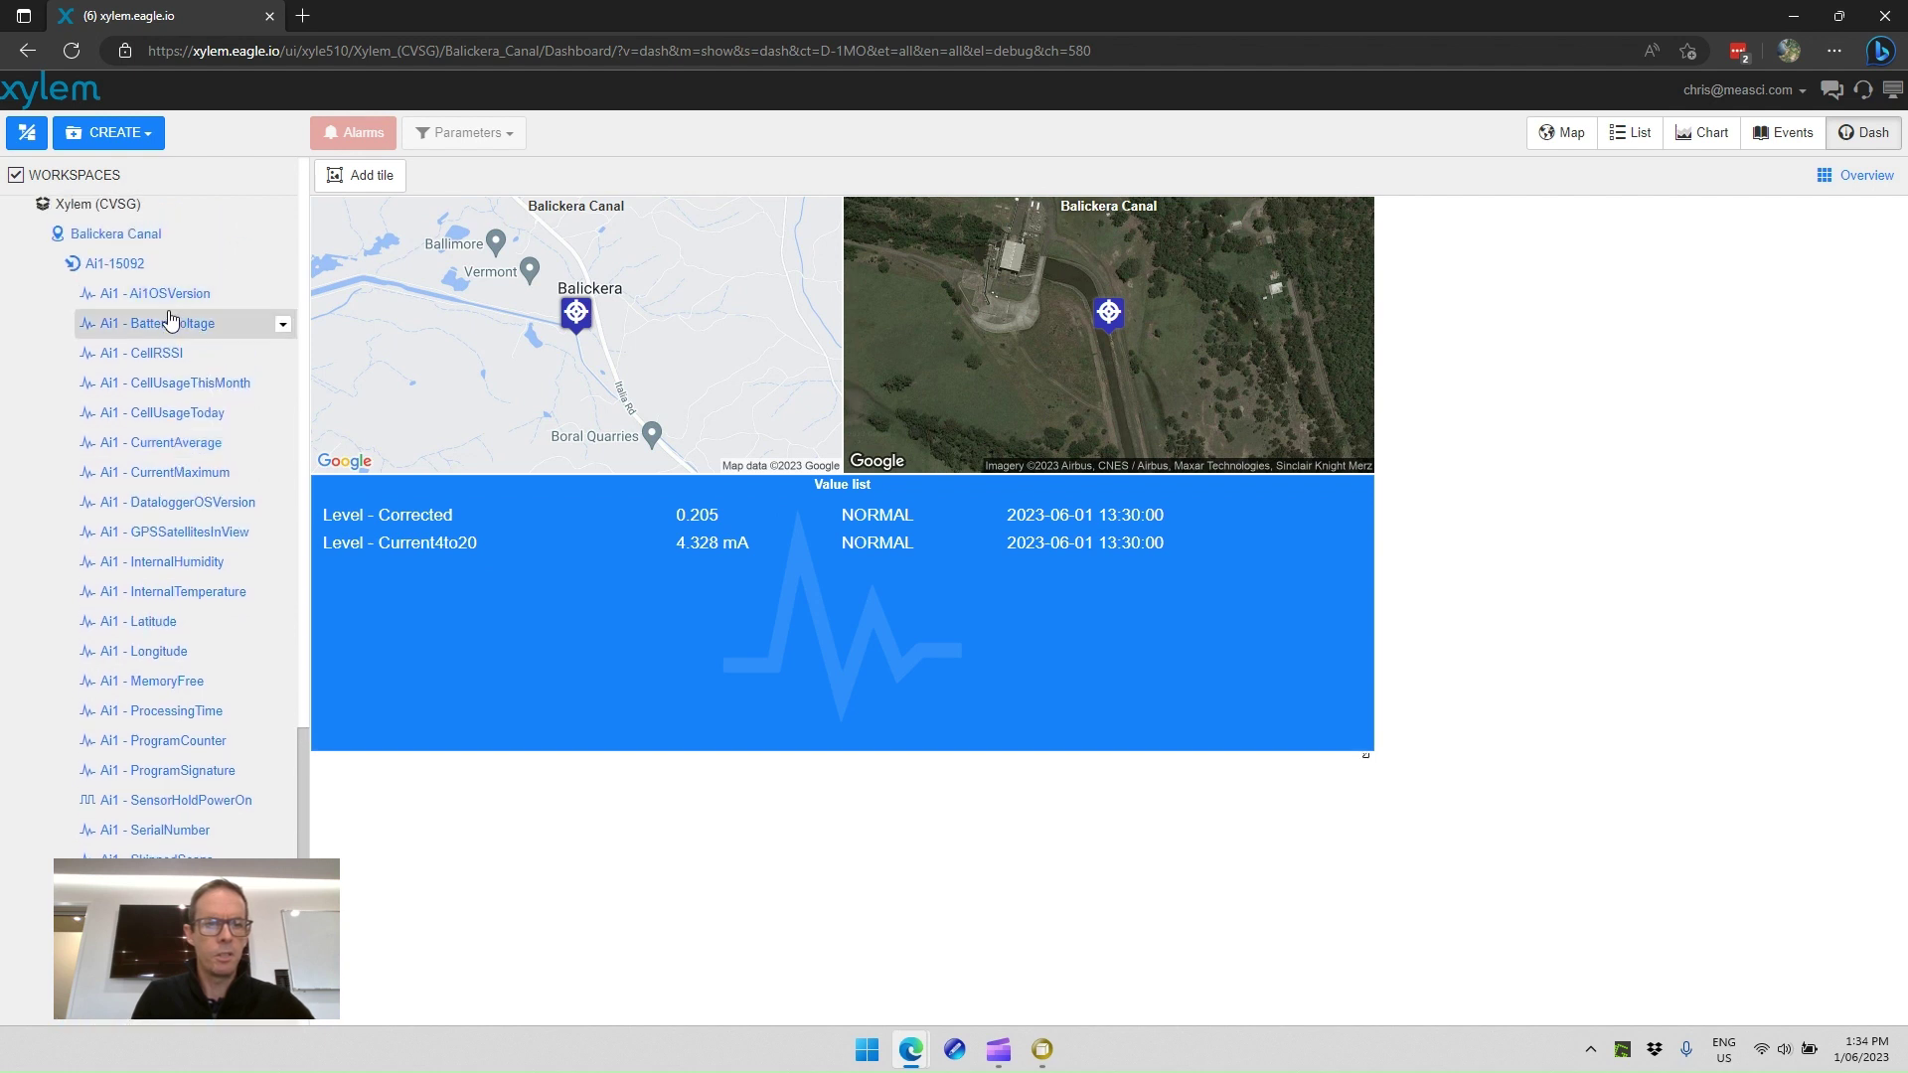
pyautogui.moveTo(165, 323); pyautogui.dragTo(525, 648)
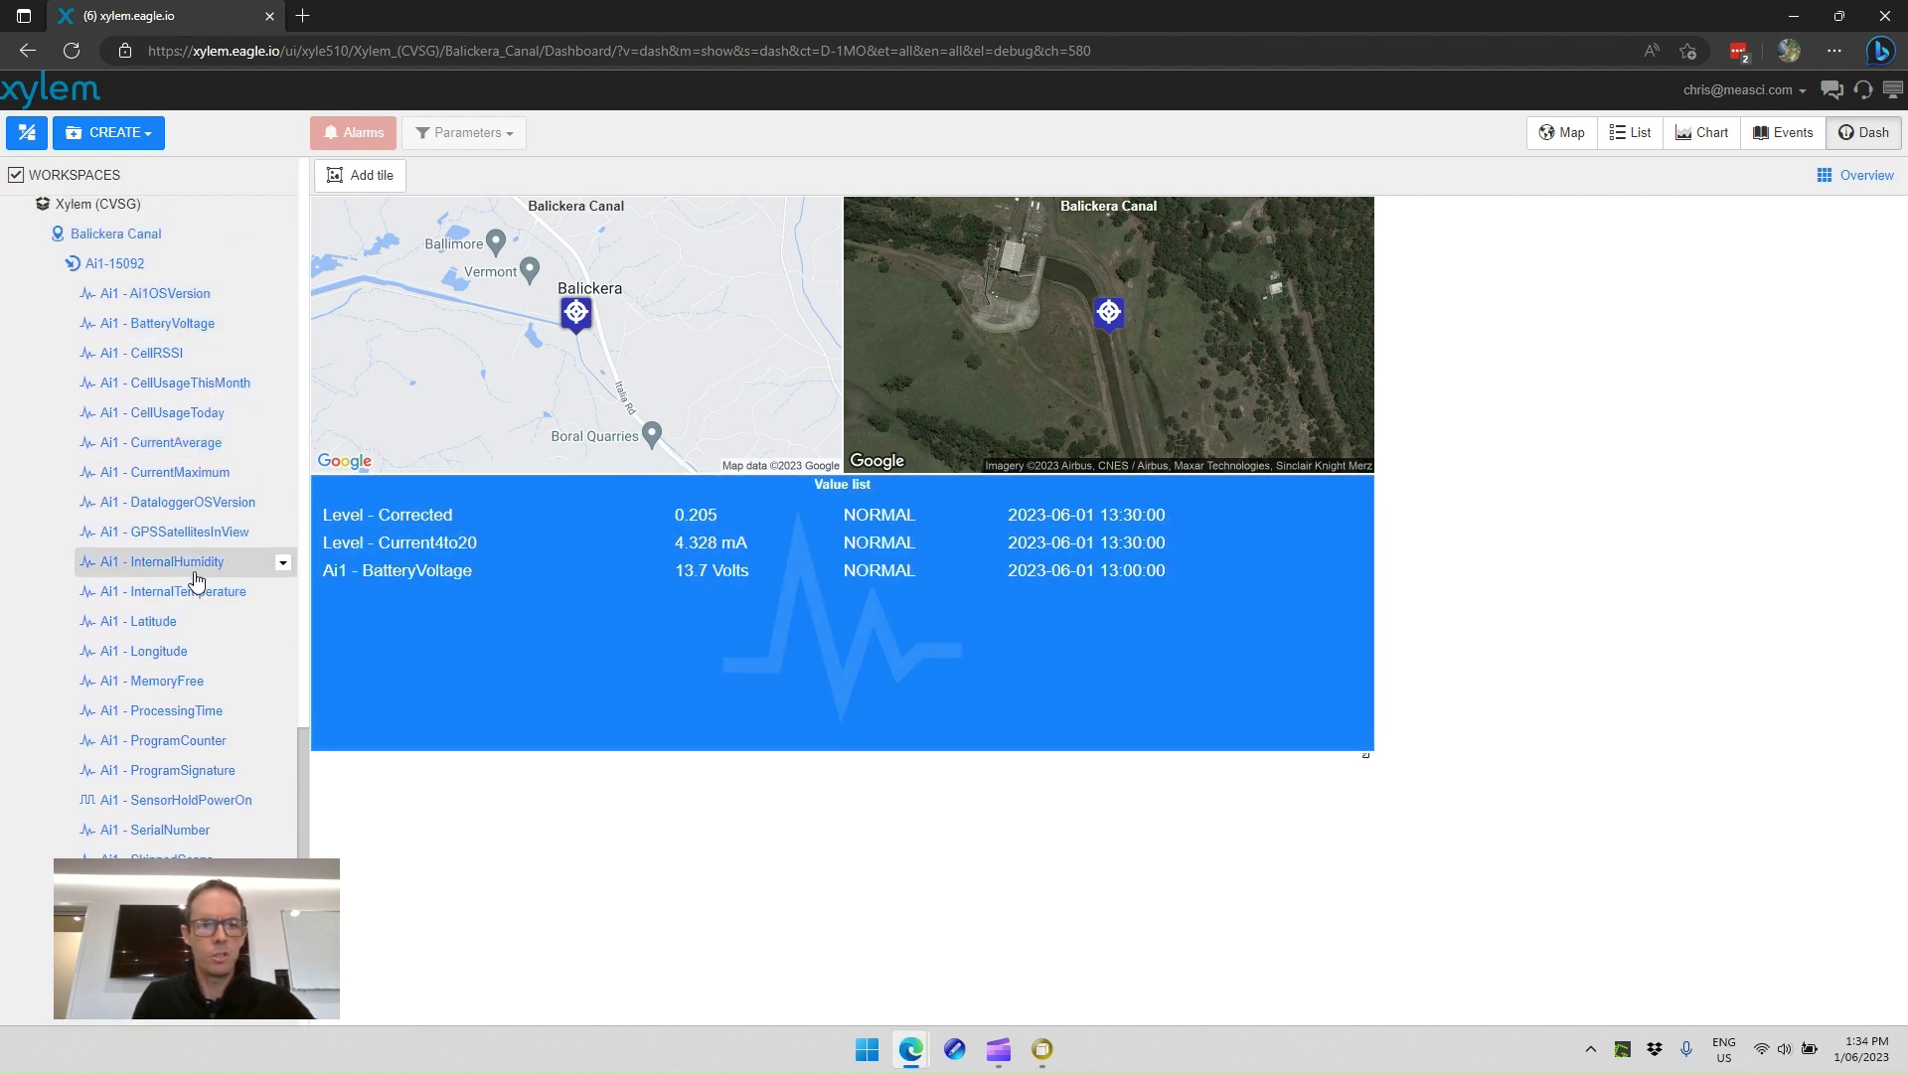
pyautogui.moveTo(172, 562); pyautogui.dragTo(570, 678)
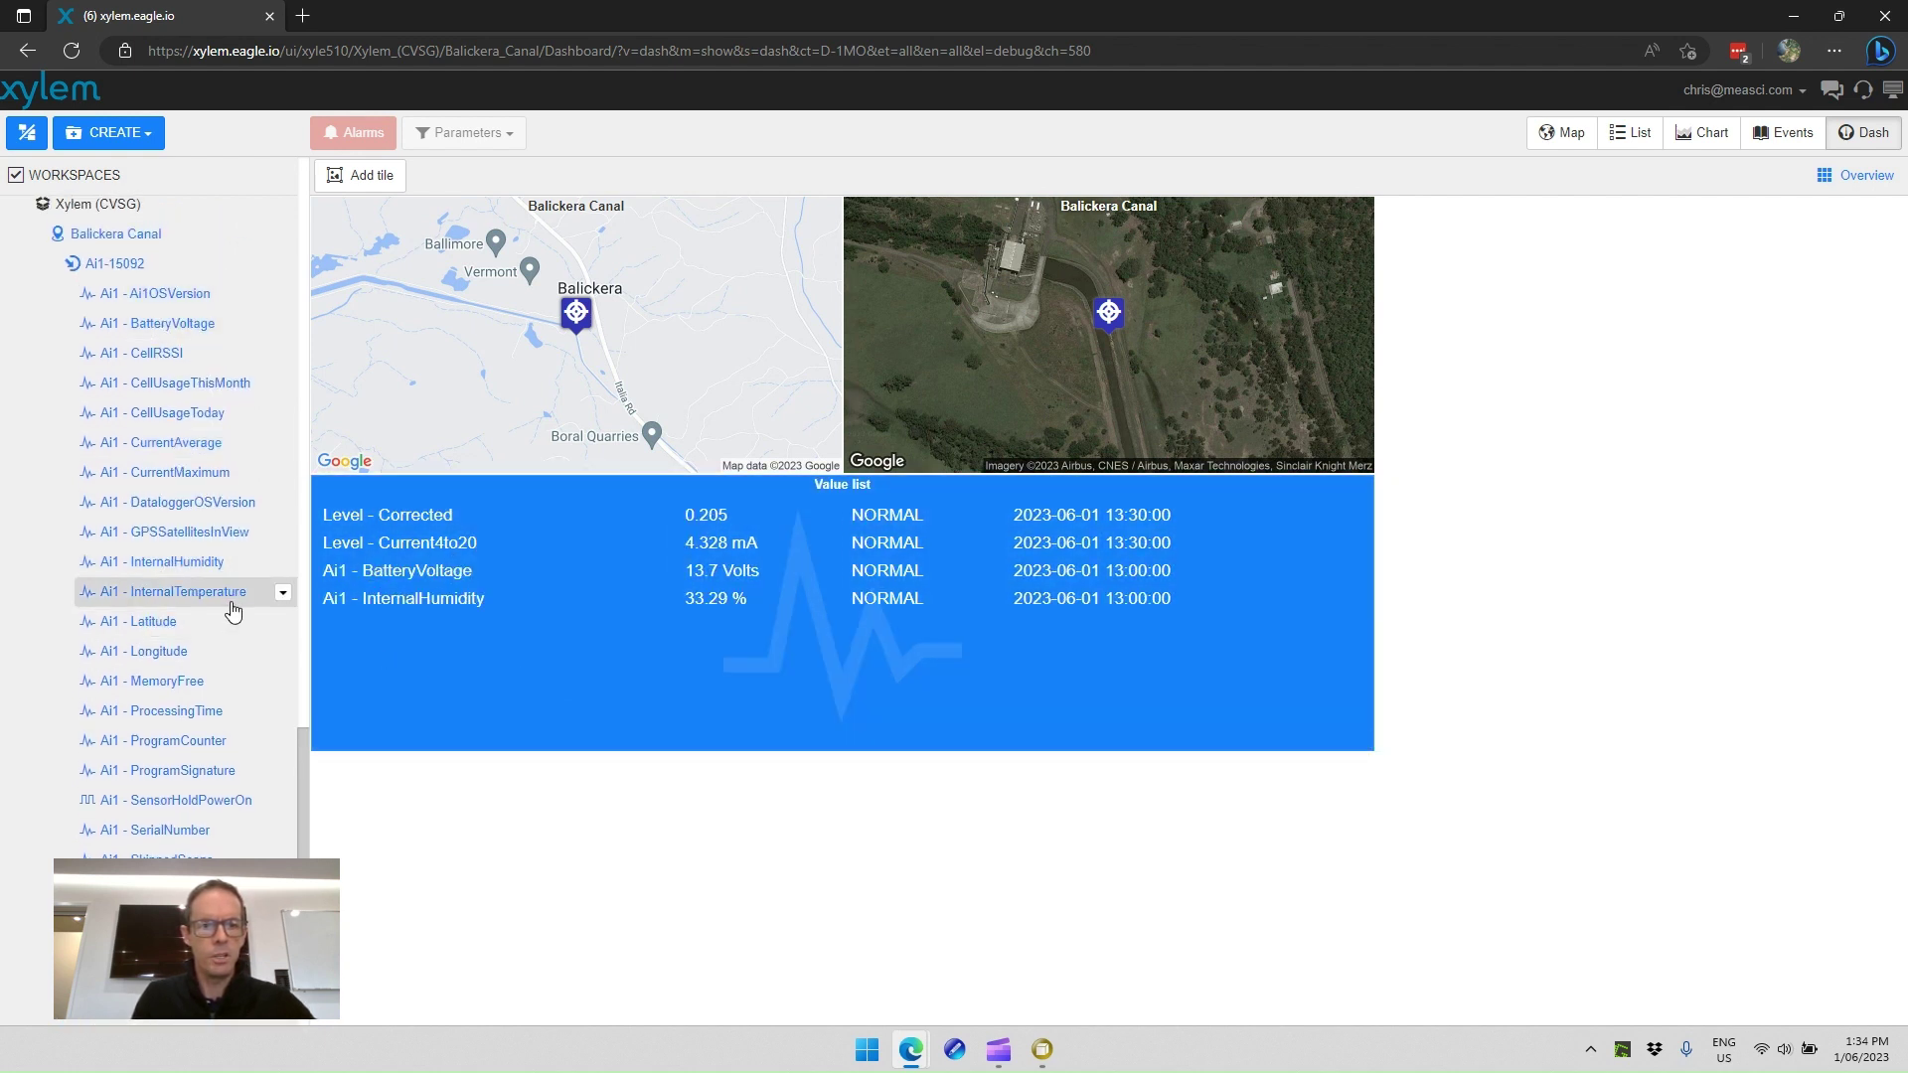
pyautogui.moveTo(225, 609); pyautogui.dragTo(464, 704)
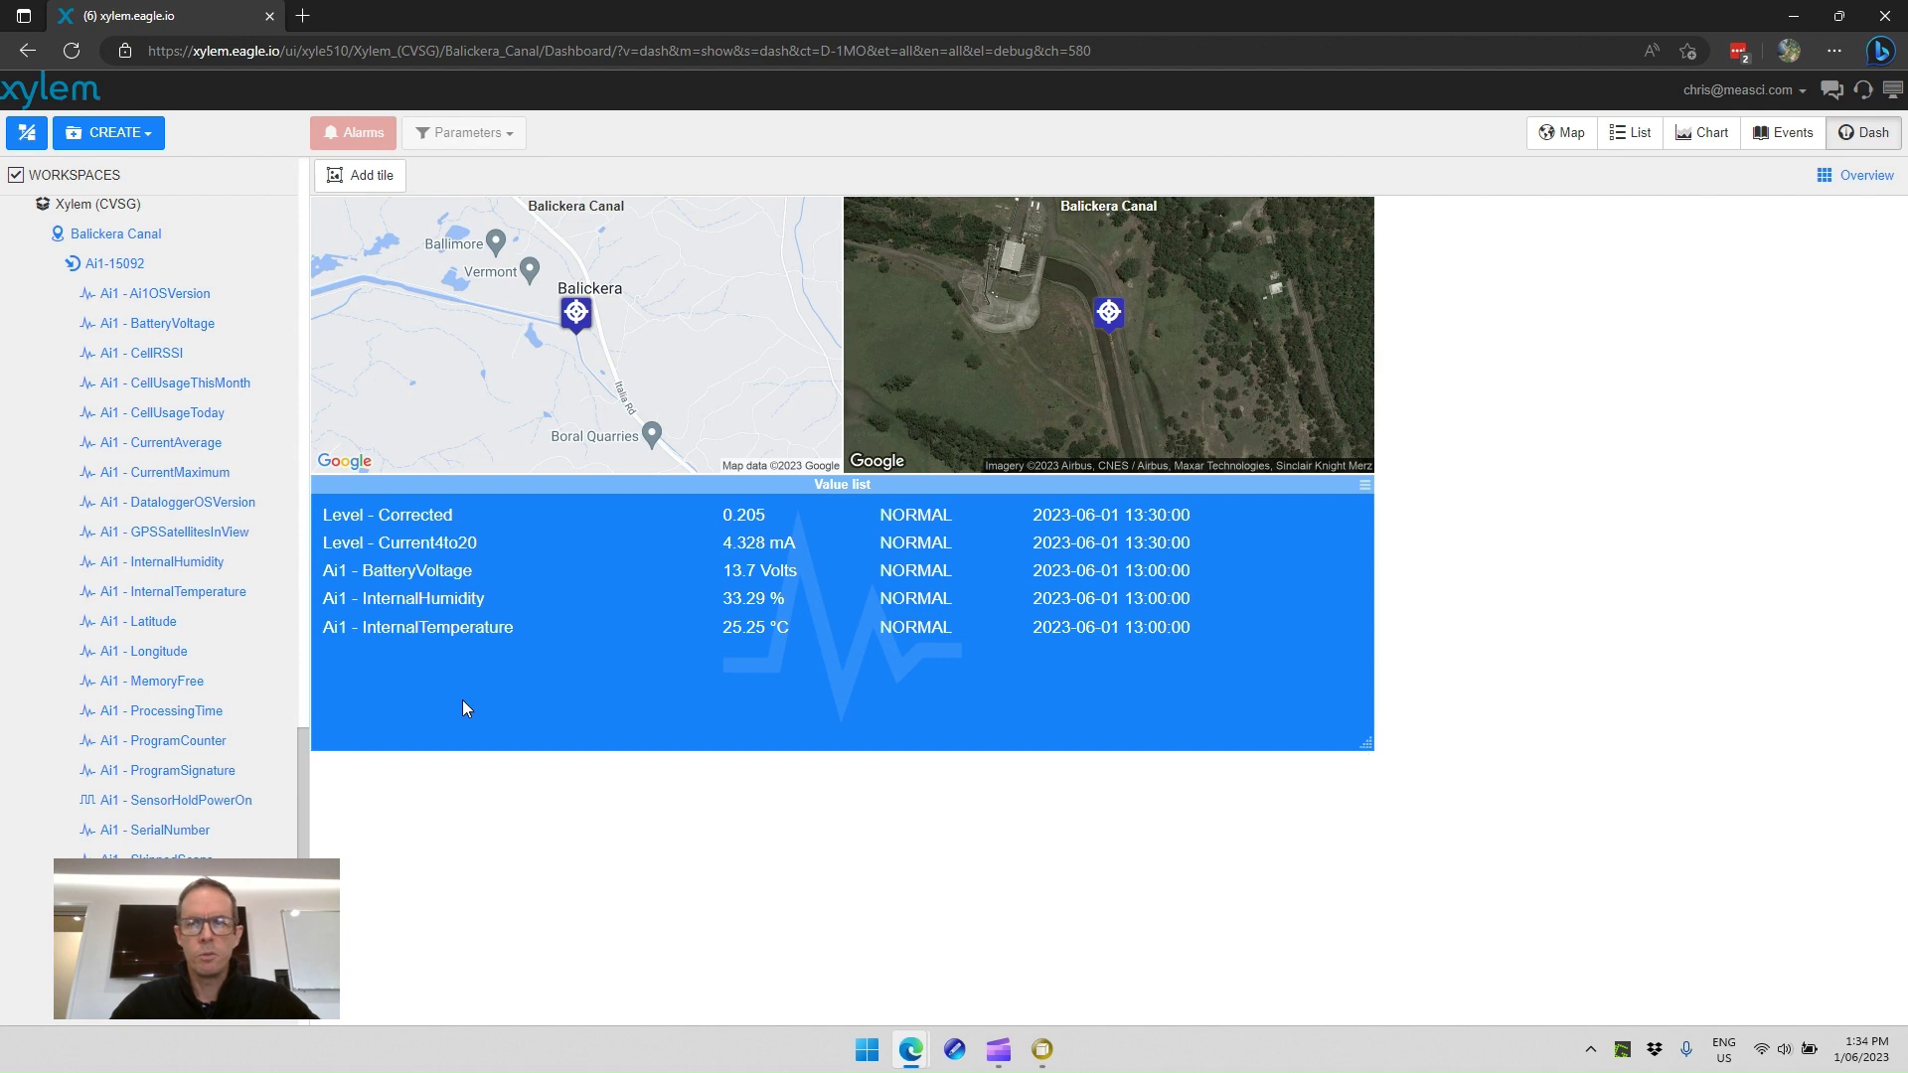
# Step: Add a Standard chart tile below the value list, stretched to the list's width and height, and plot Level - Corrected on it
pyautogui.click(368, 189)
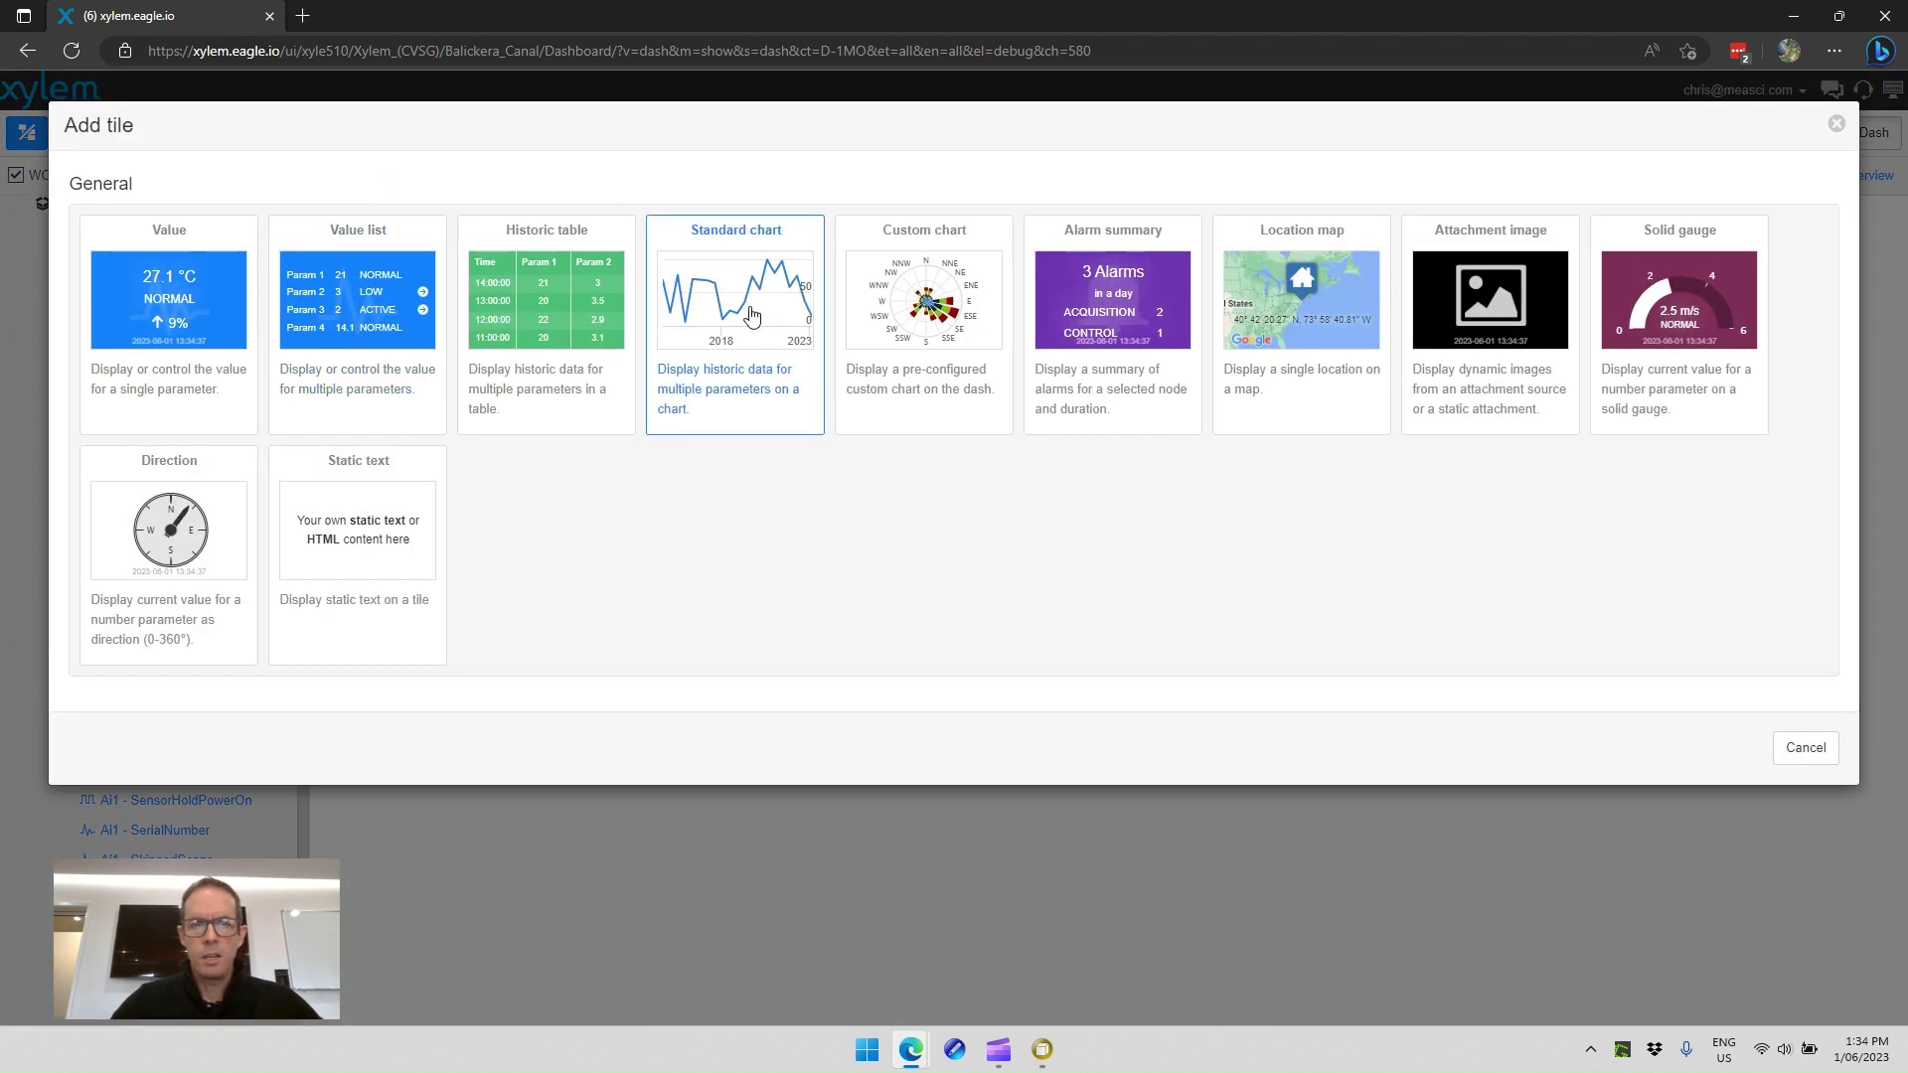
pyautogui.click(751, 314)
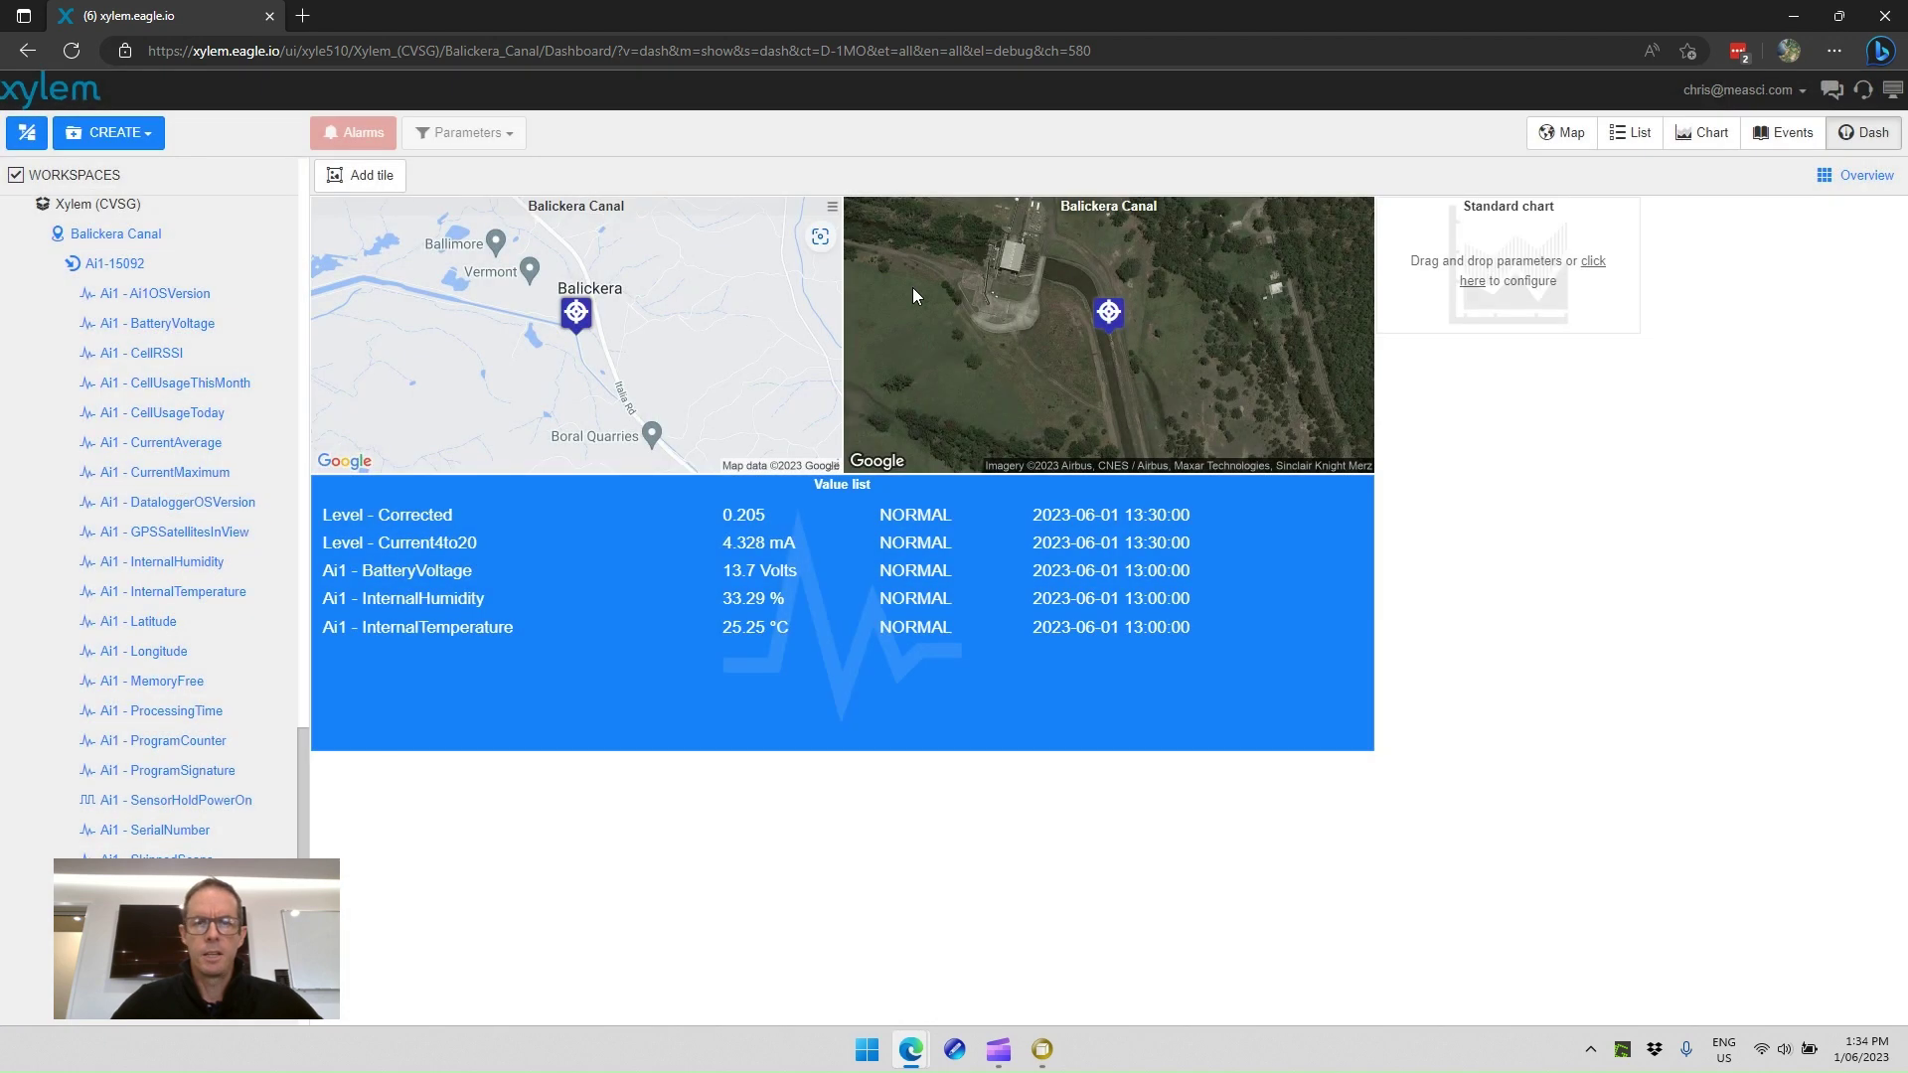
pyautogui.moveTo(1508, 203); pyautogui.dragTo(457, 770)
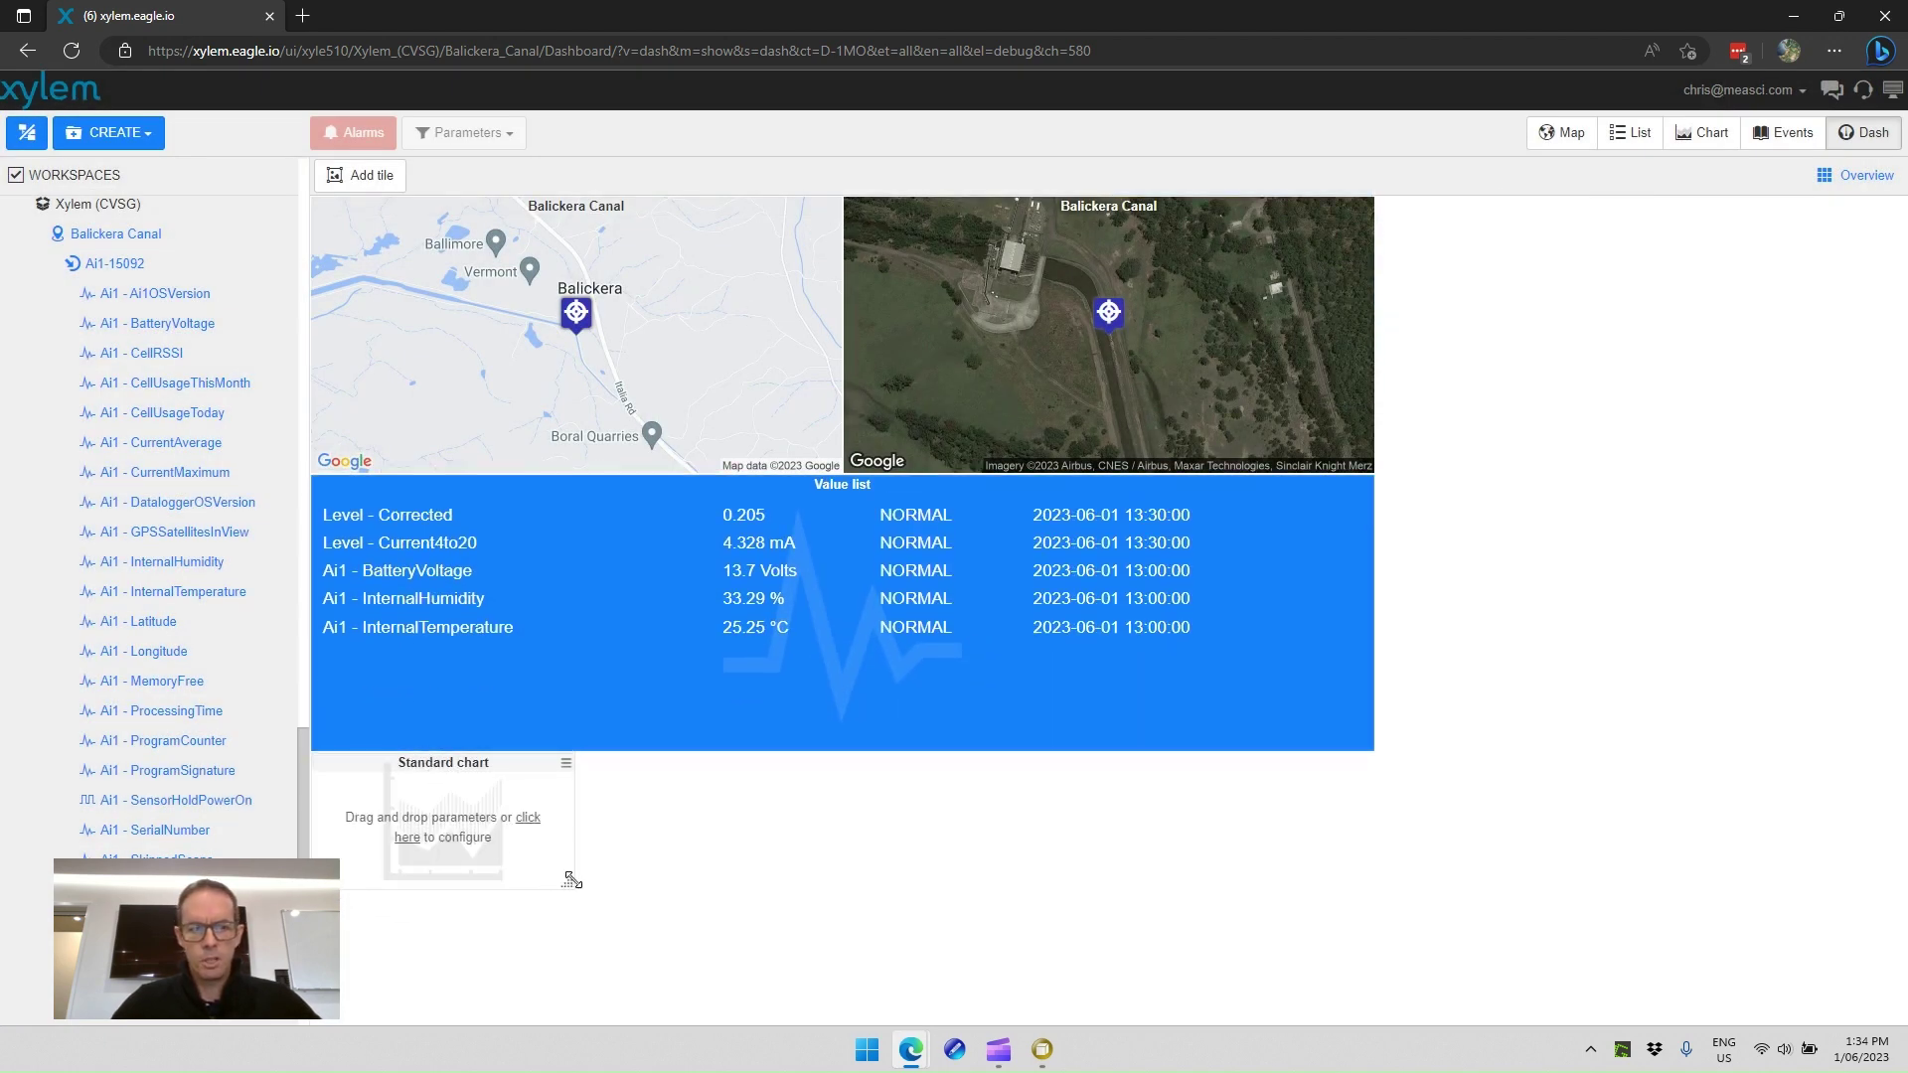
pyautogui.moveTo(571, 884); pyautogui.dragTo(1339, 1010)
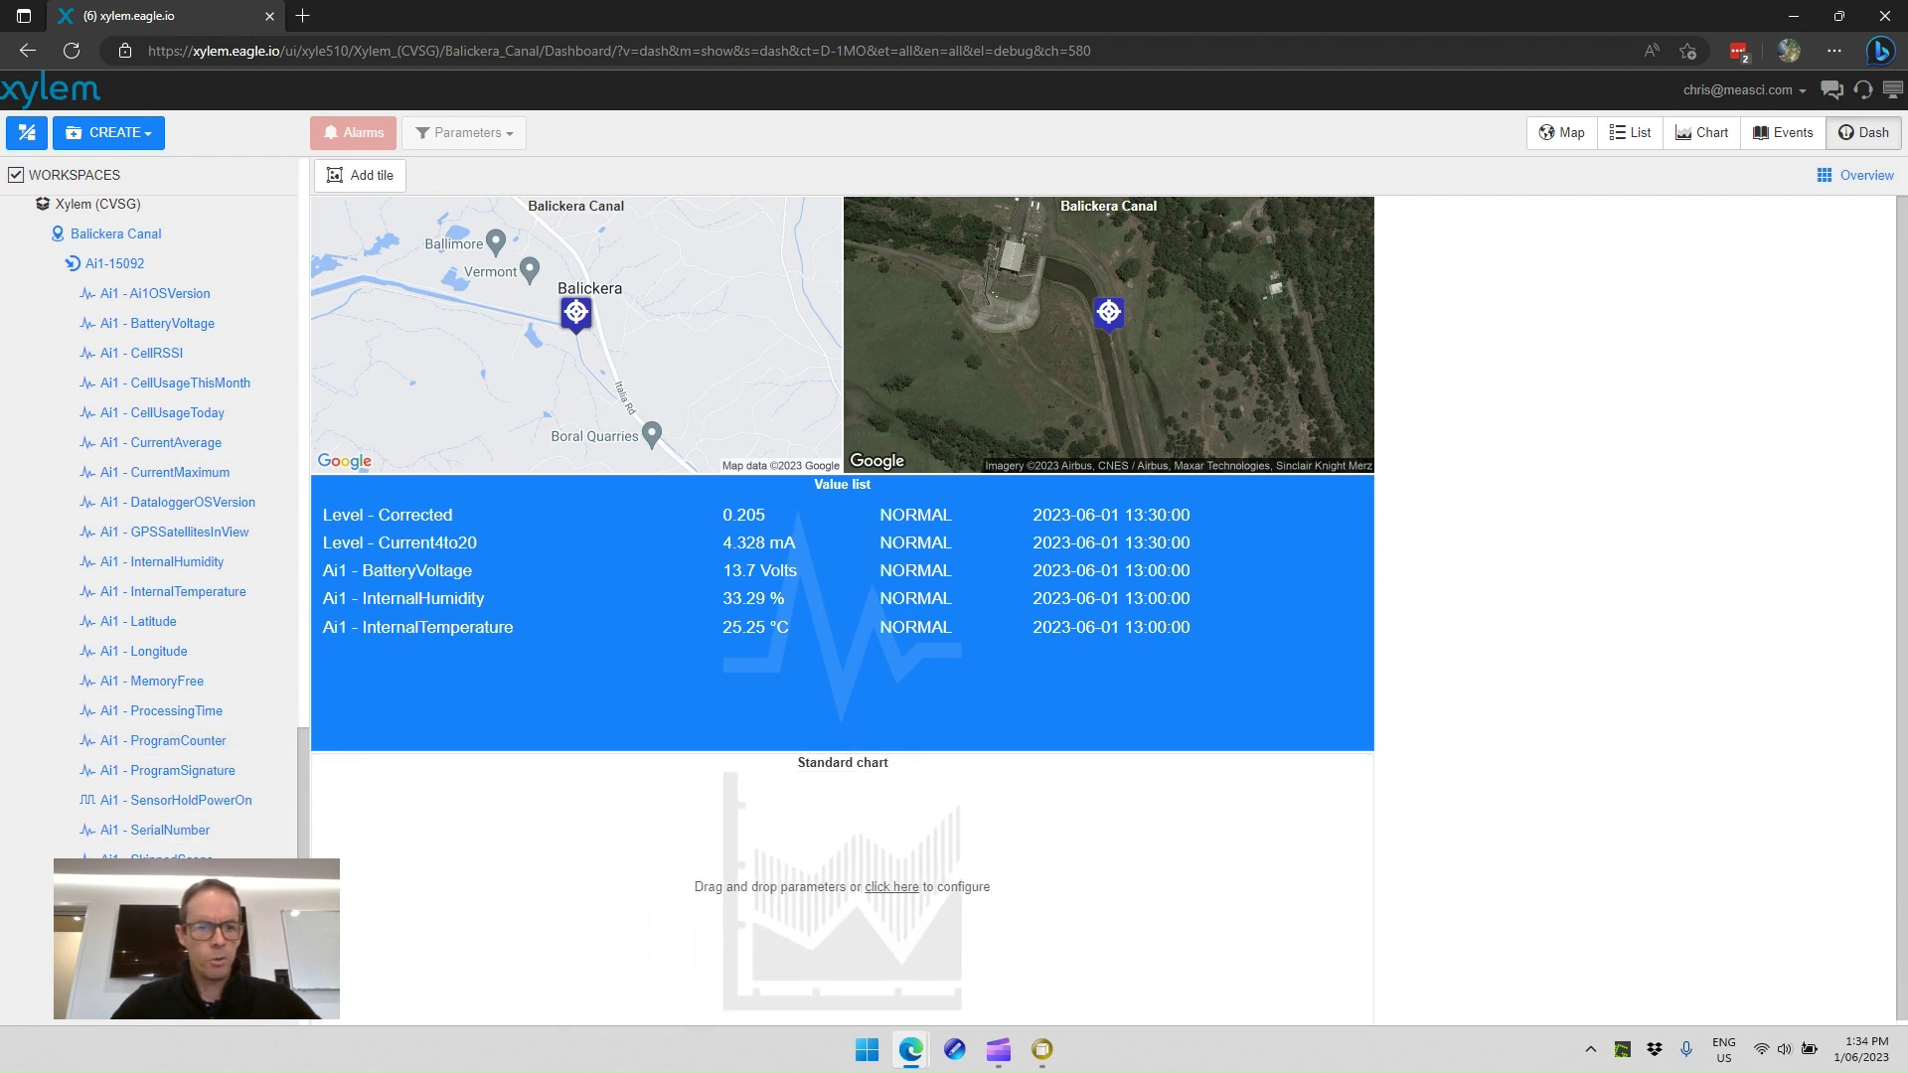
pyautogui.moveTo(111, 919); pyautogui.dragTo(775, 814)
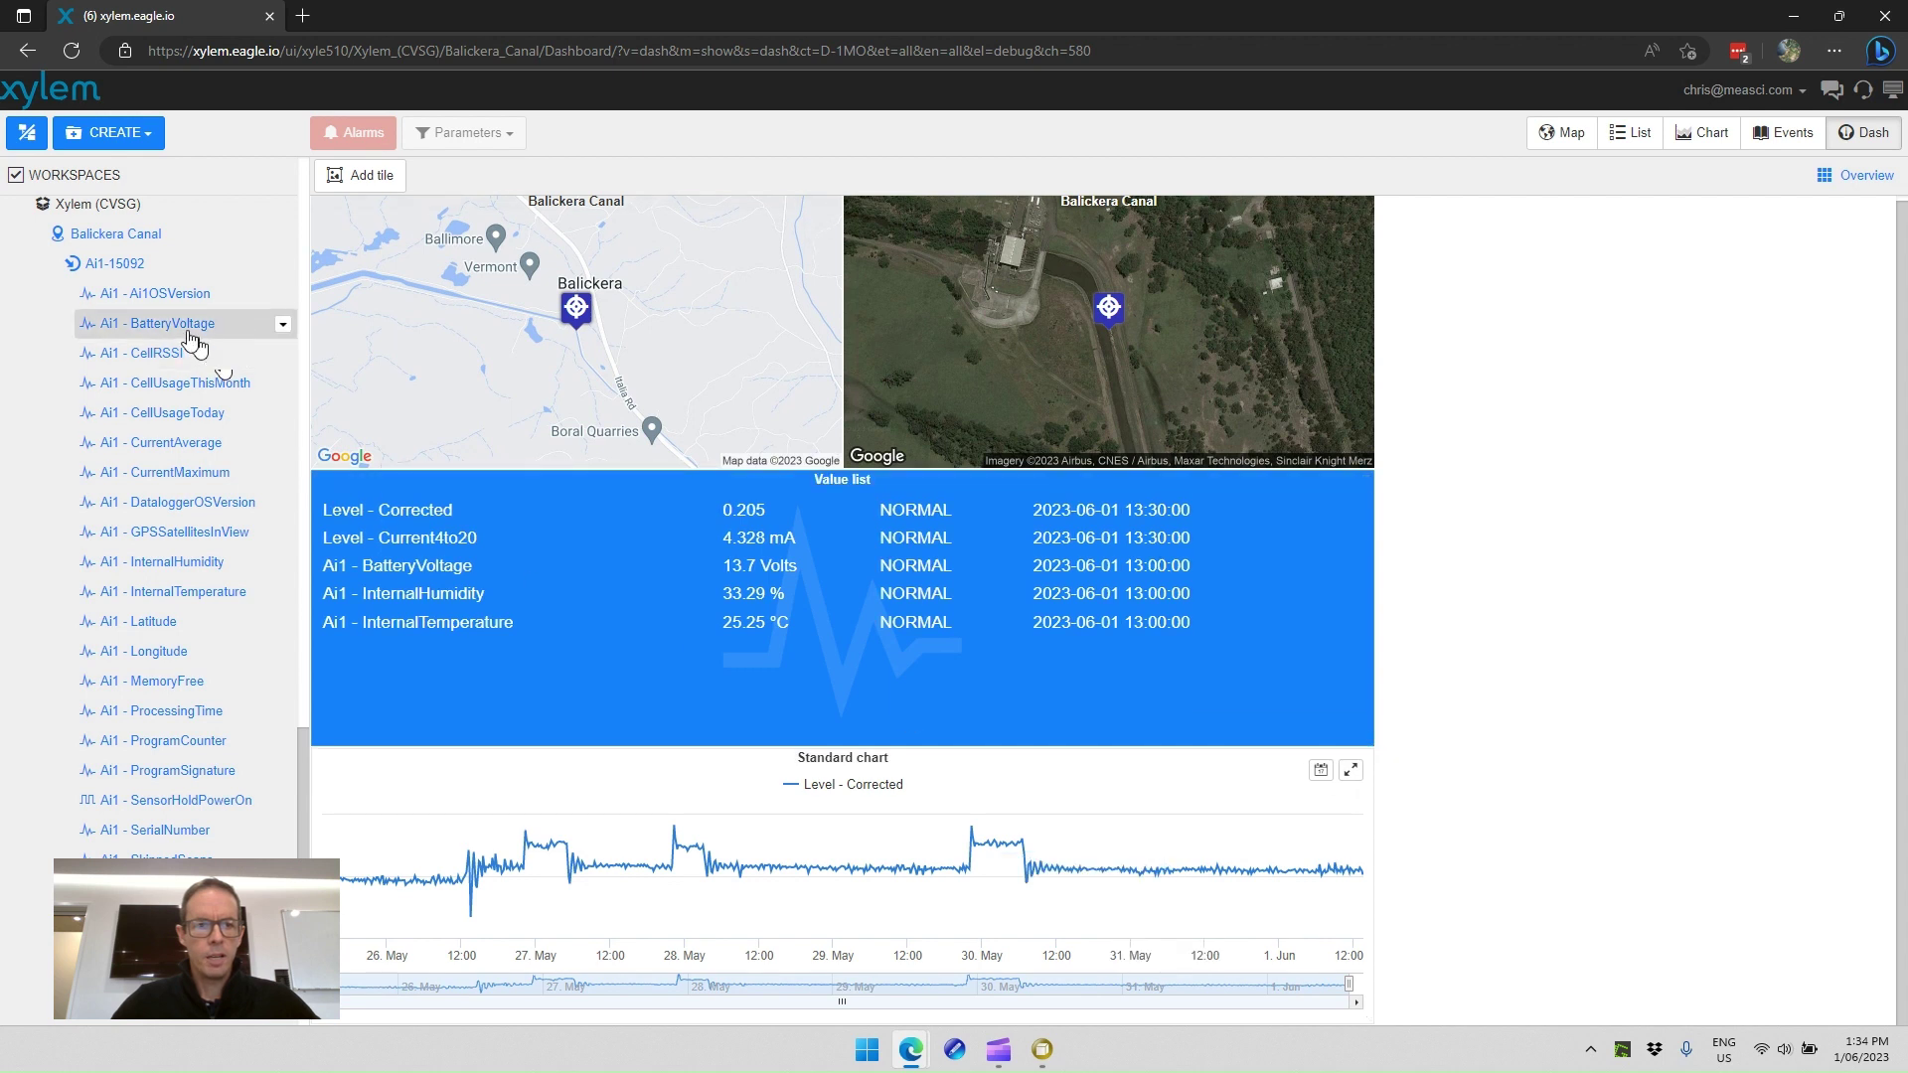
# Step: Add Ai1 - BatteryVoltage to the Standard chart tile as a second series, and delete its link again in the tile's properties
pyautogui.moveTo(179, 326); pyautogui.dragTo(808, 866)
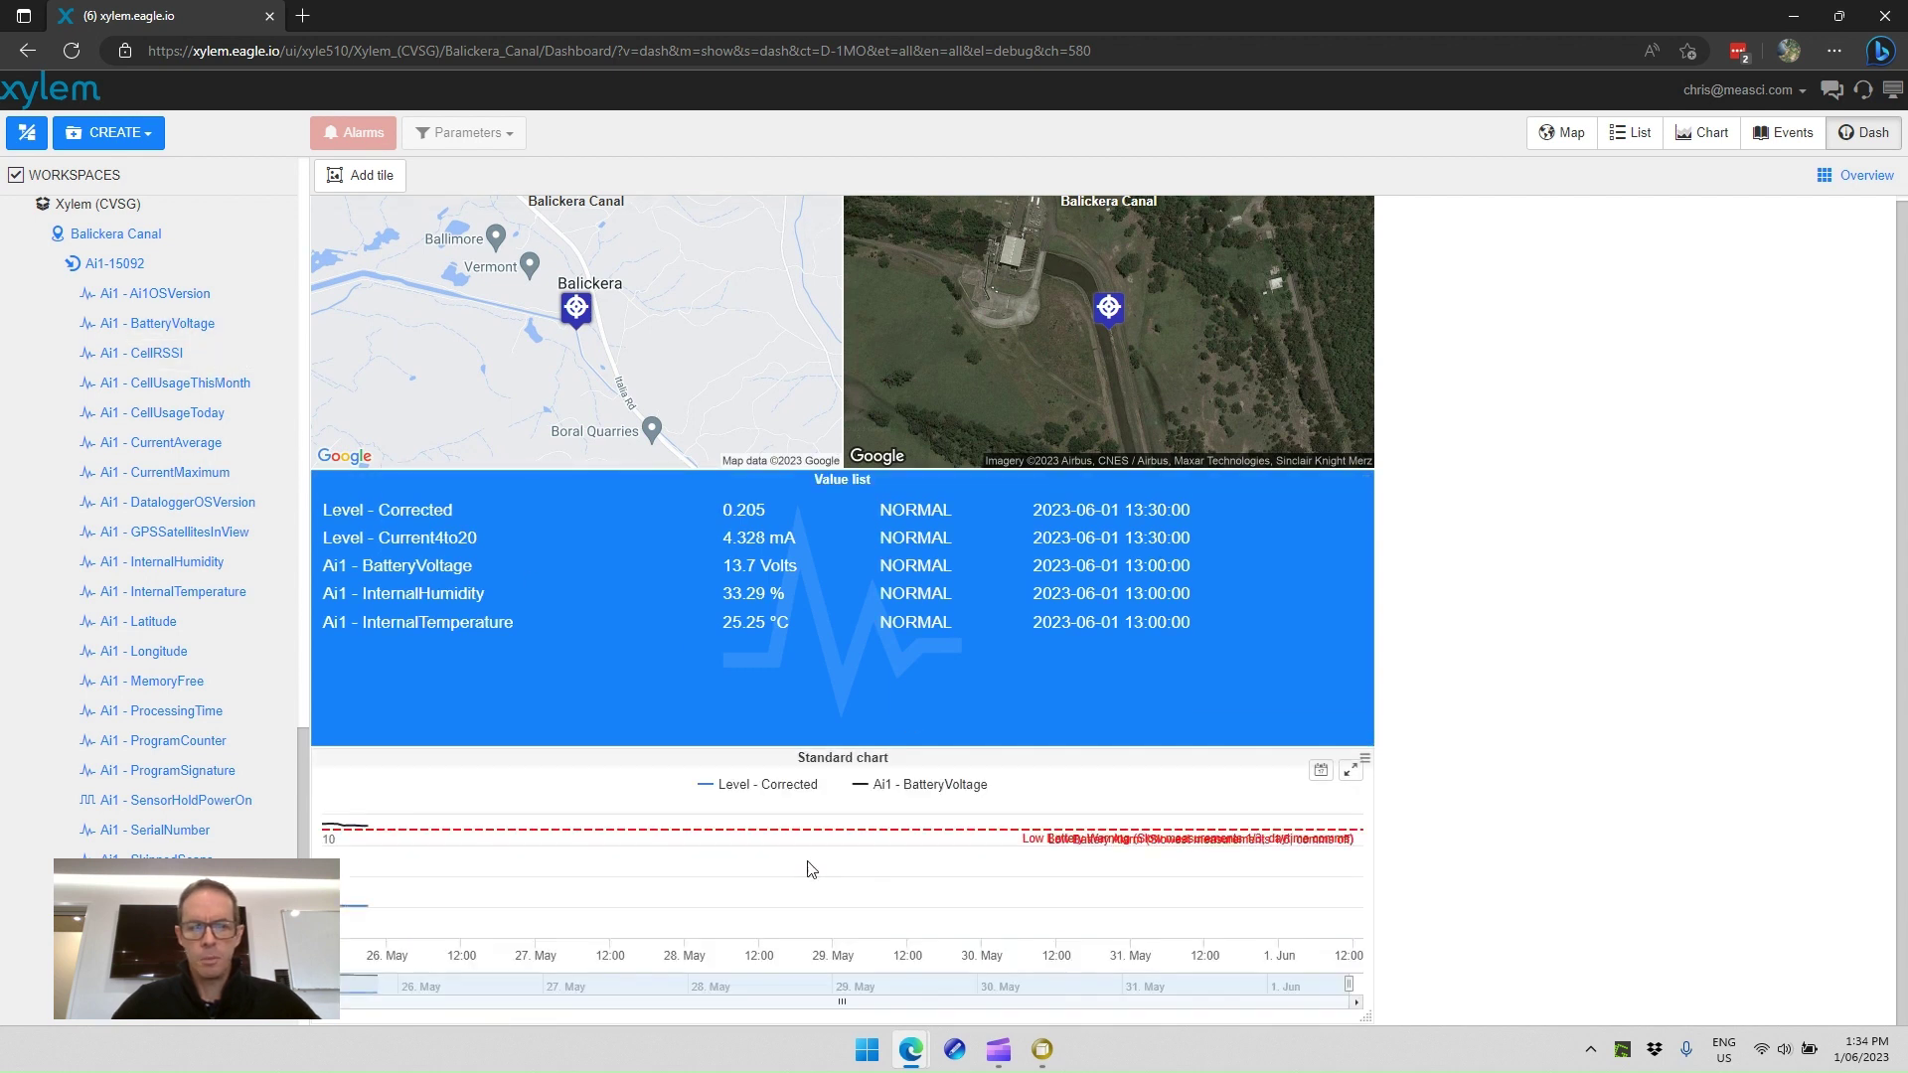
pyautogui.click(1365, 759)
pyautogui.click(1323, 880)
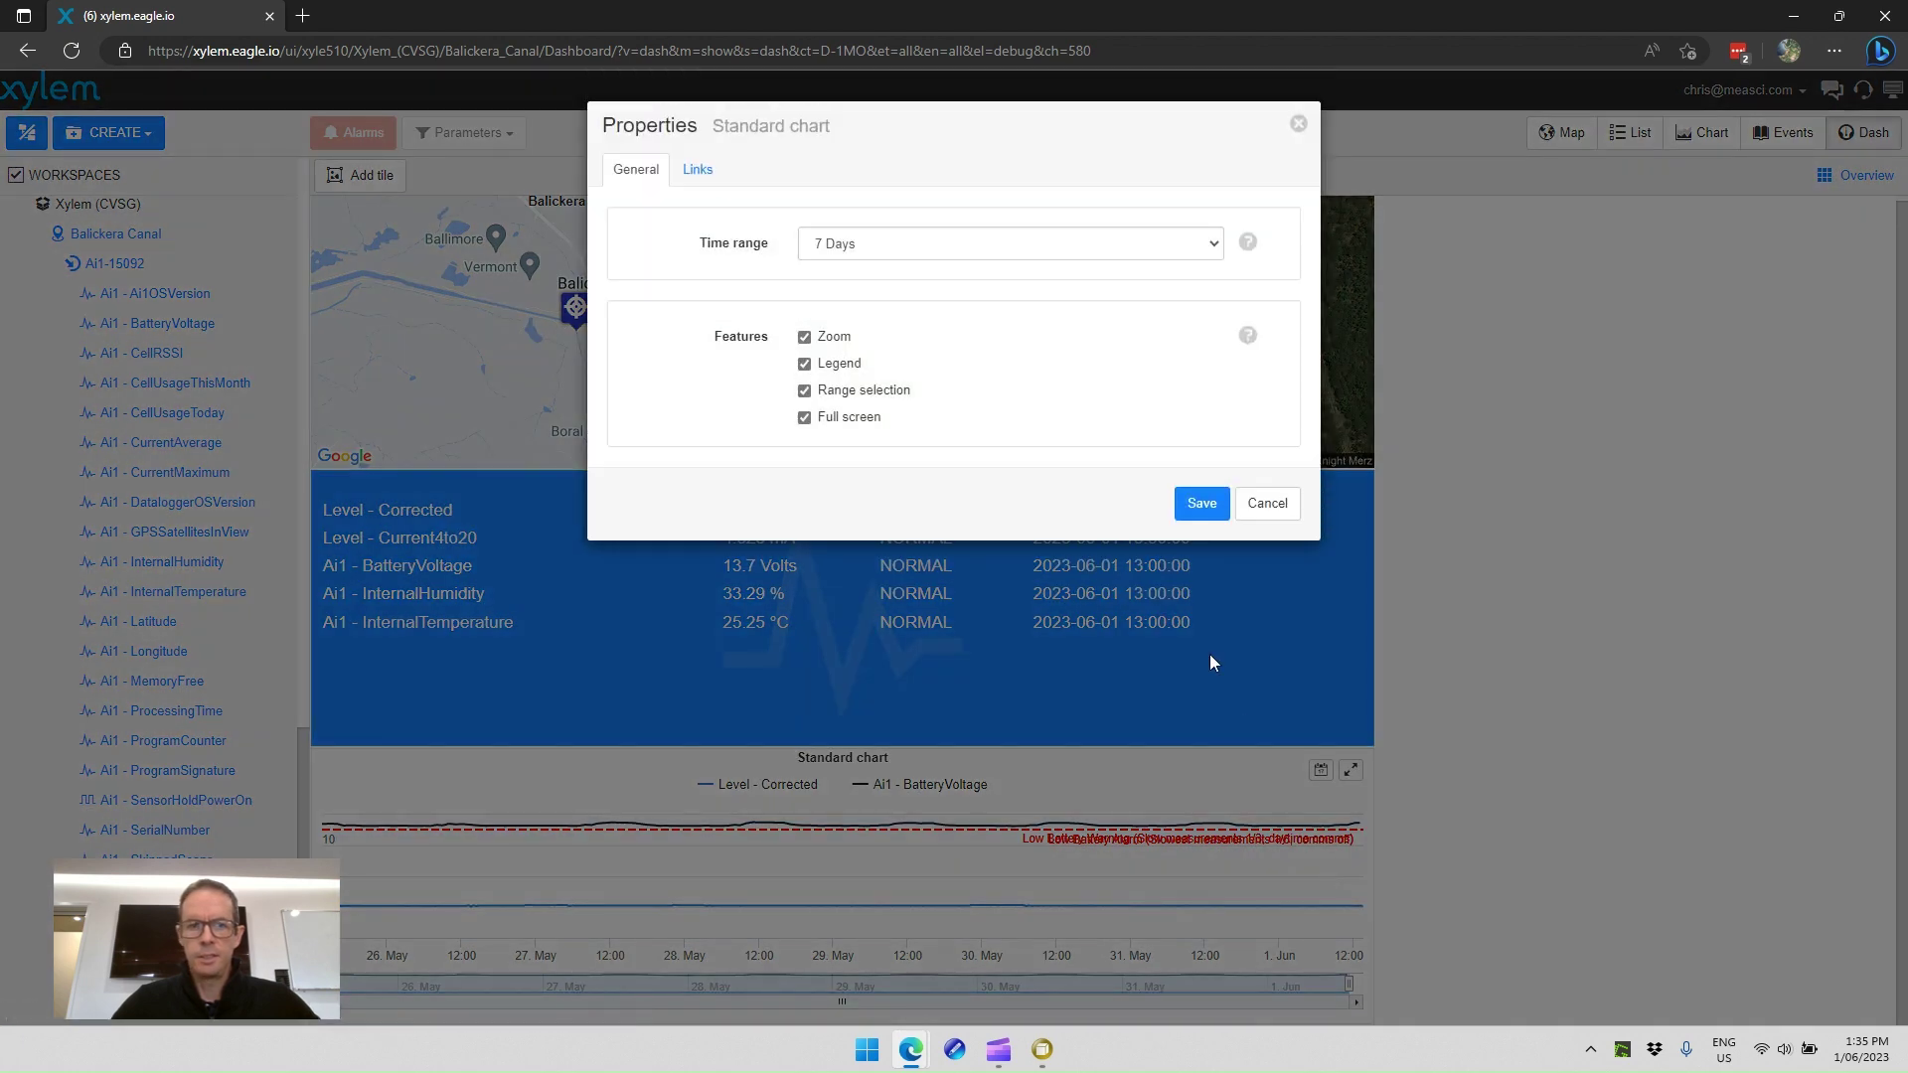
pyautogui.click(697, 171)
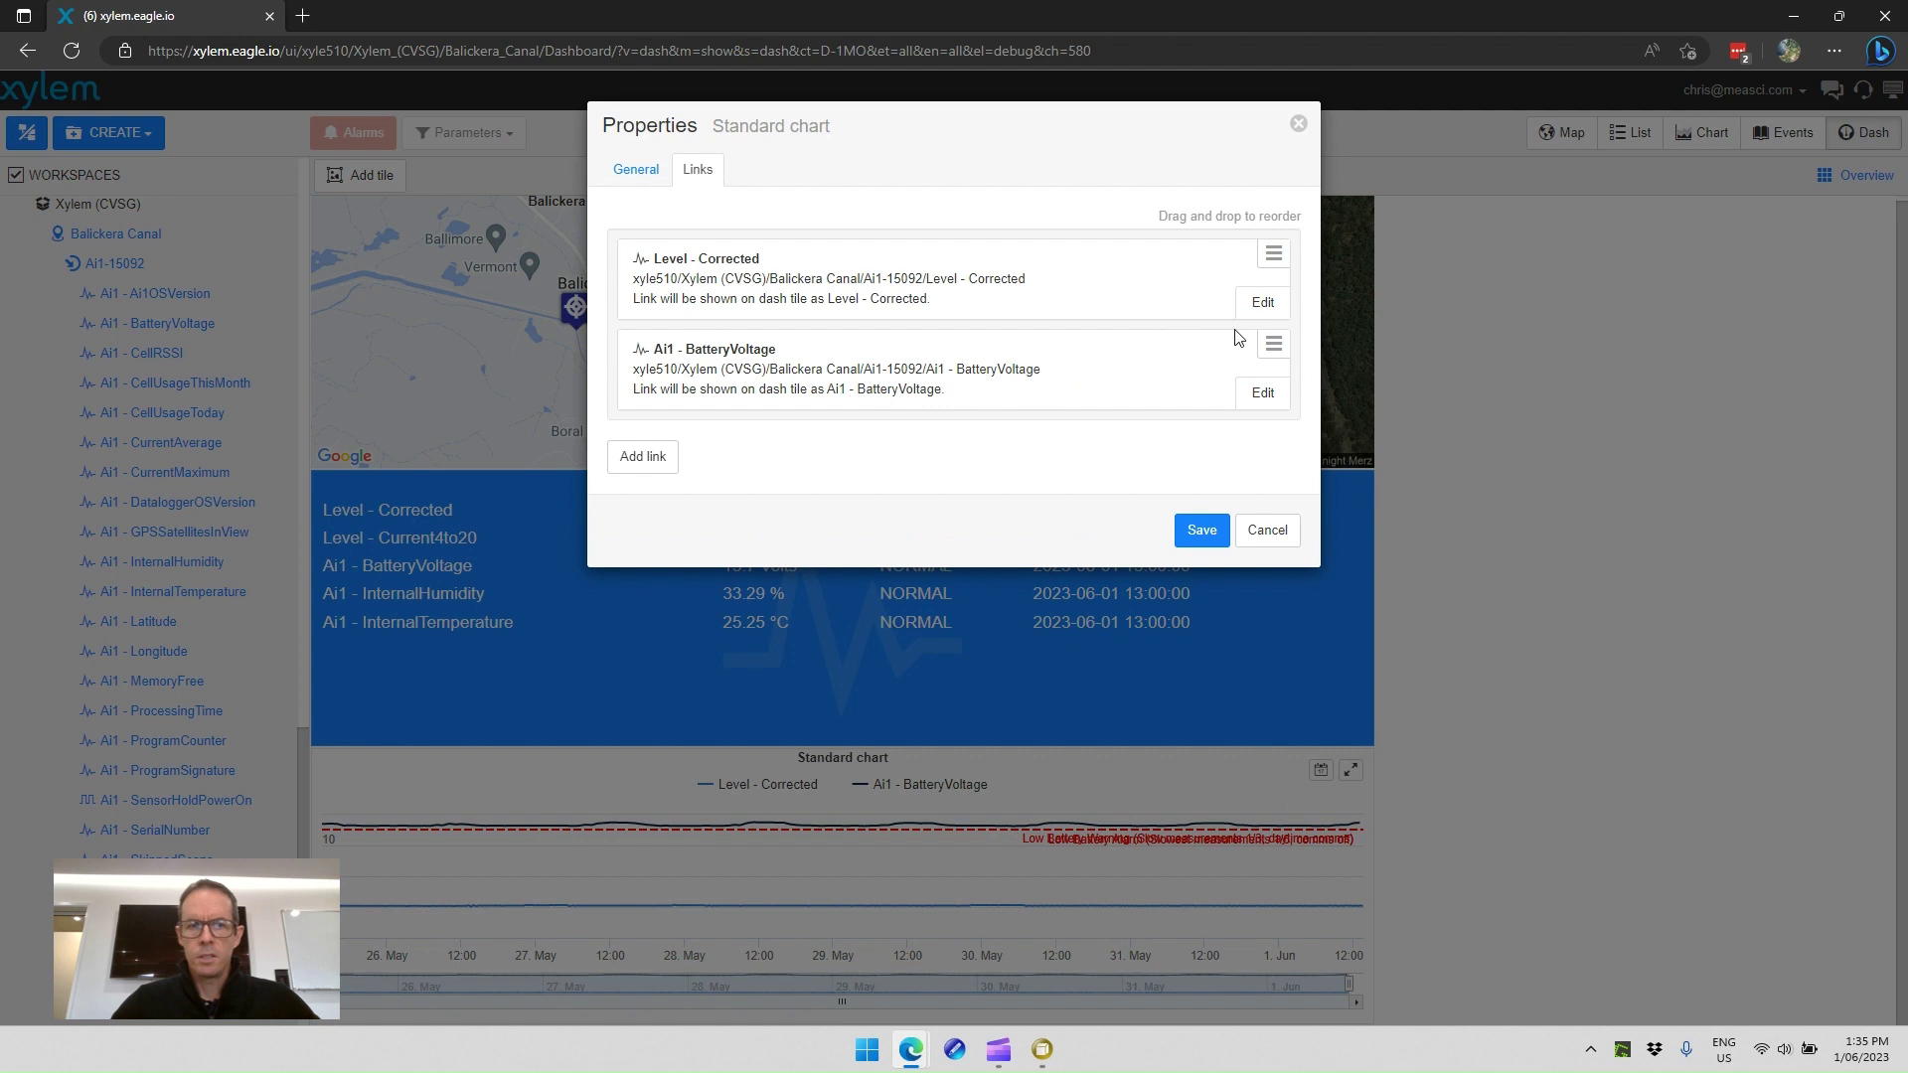
pyautogui.click(1273, 344)
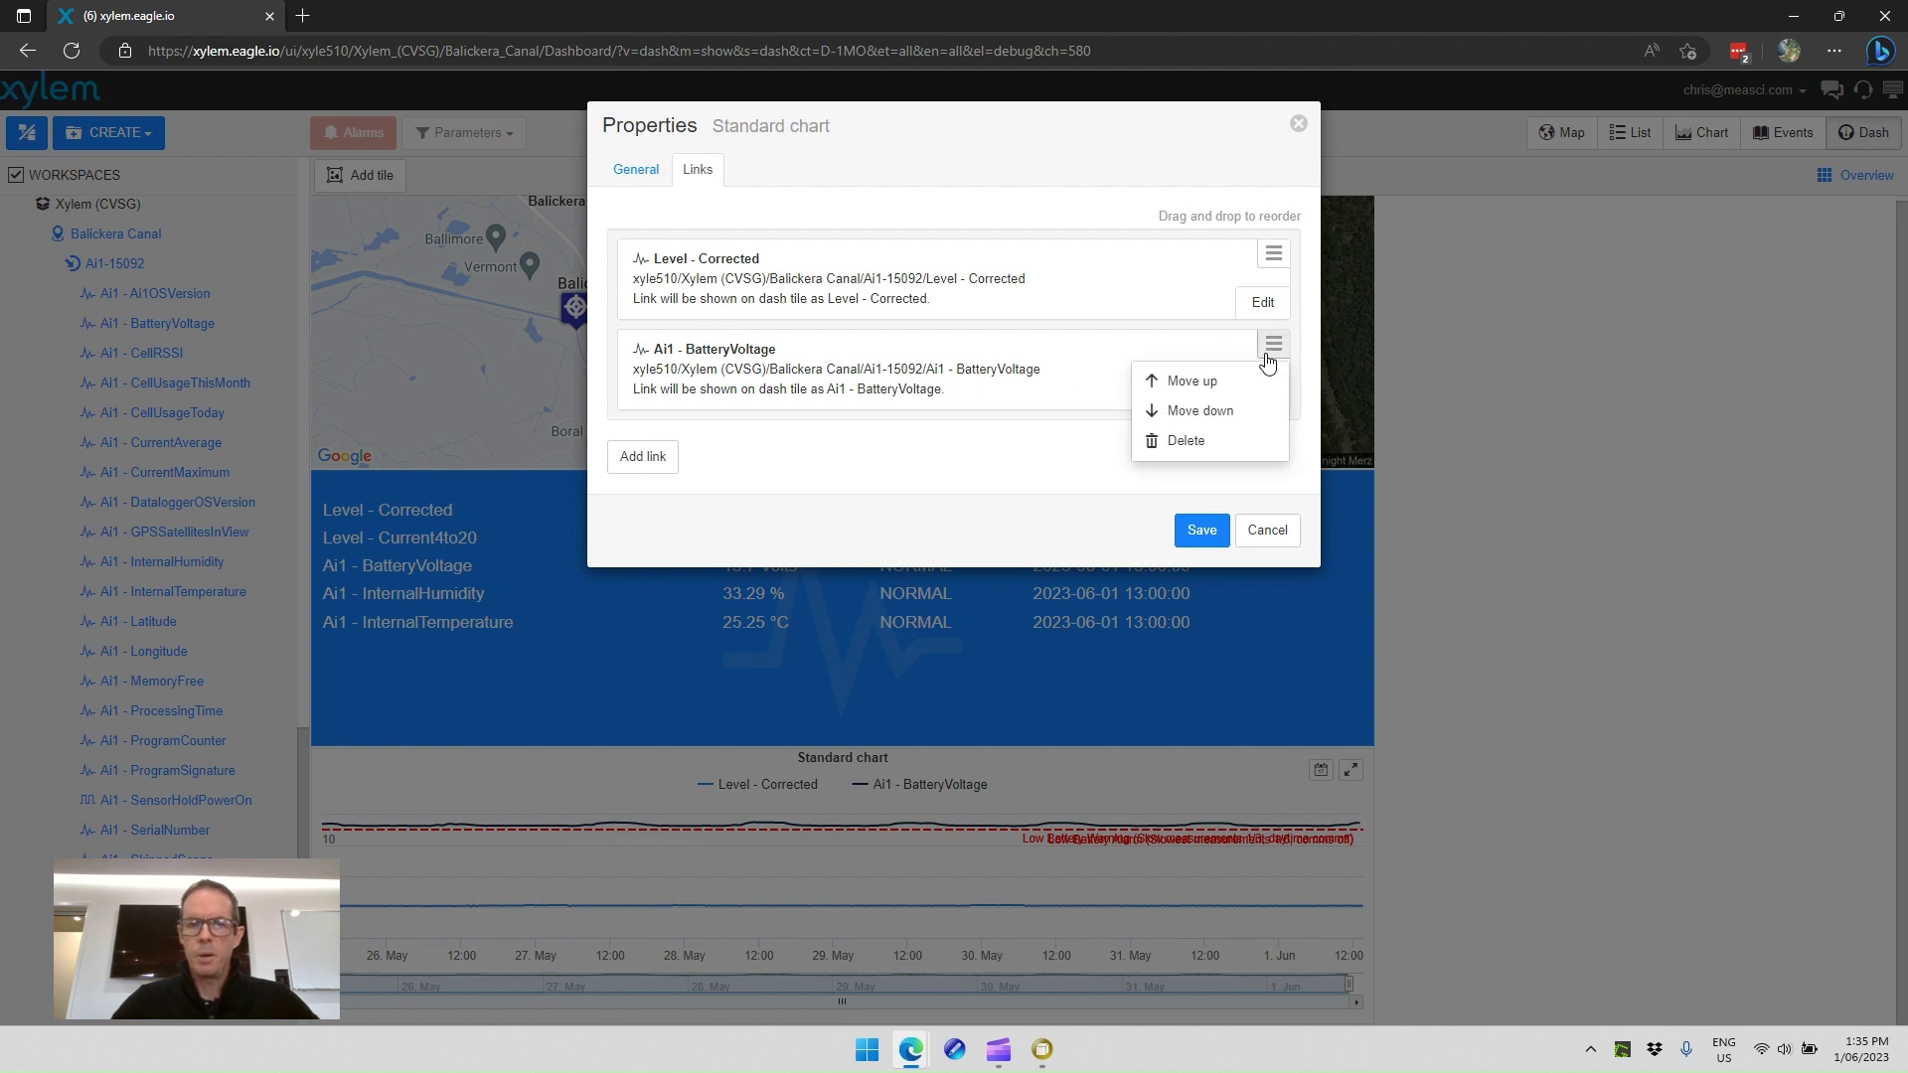
pyautogui.click(1203, 440)
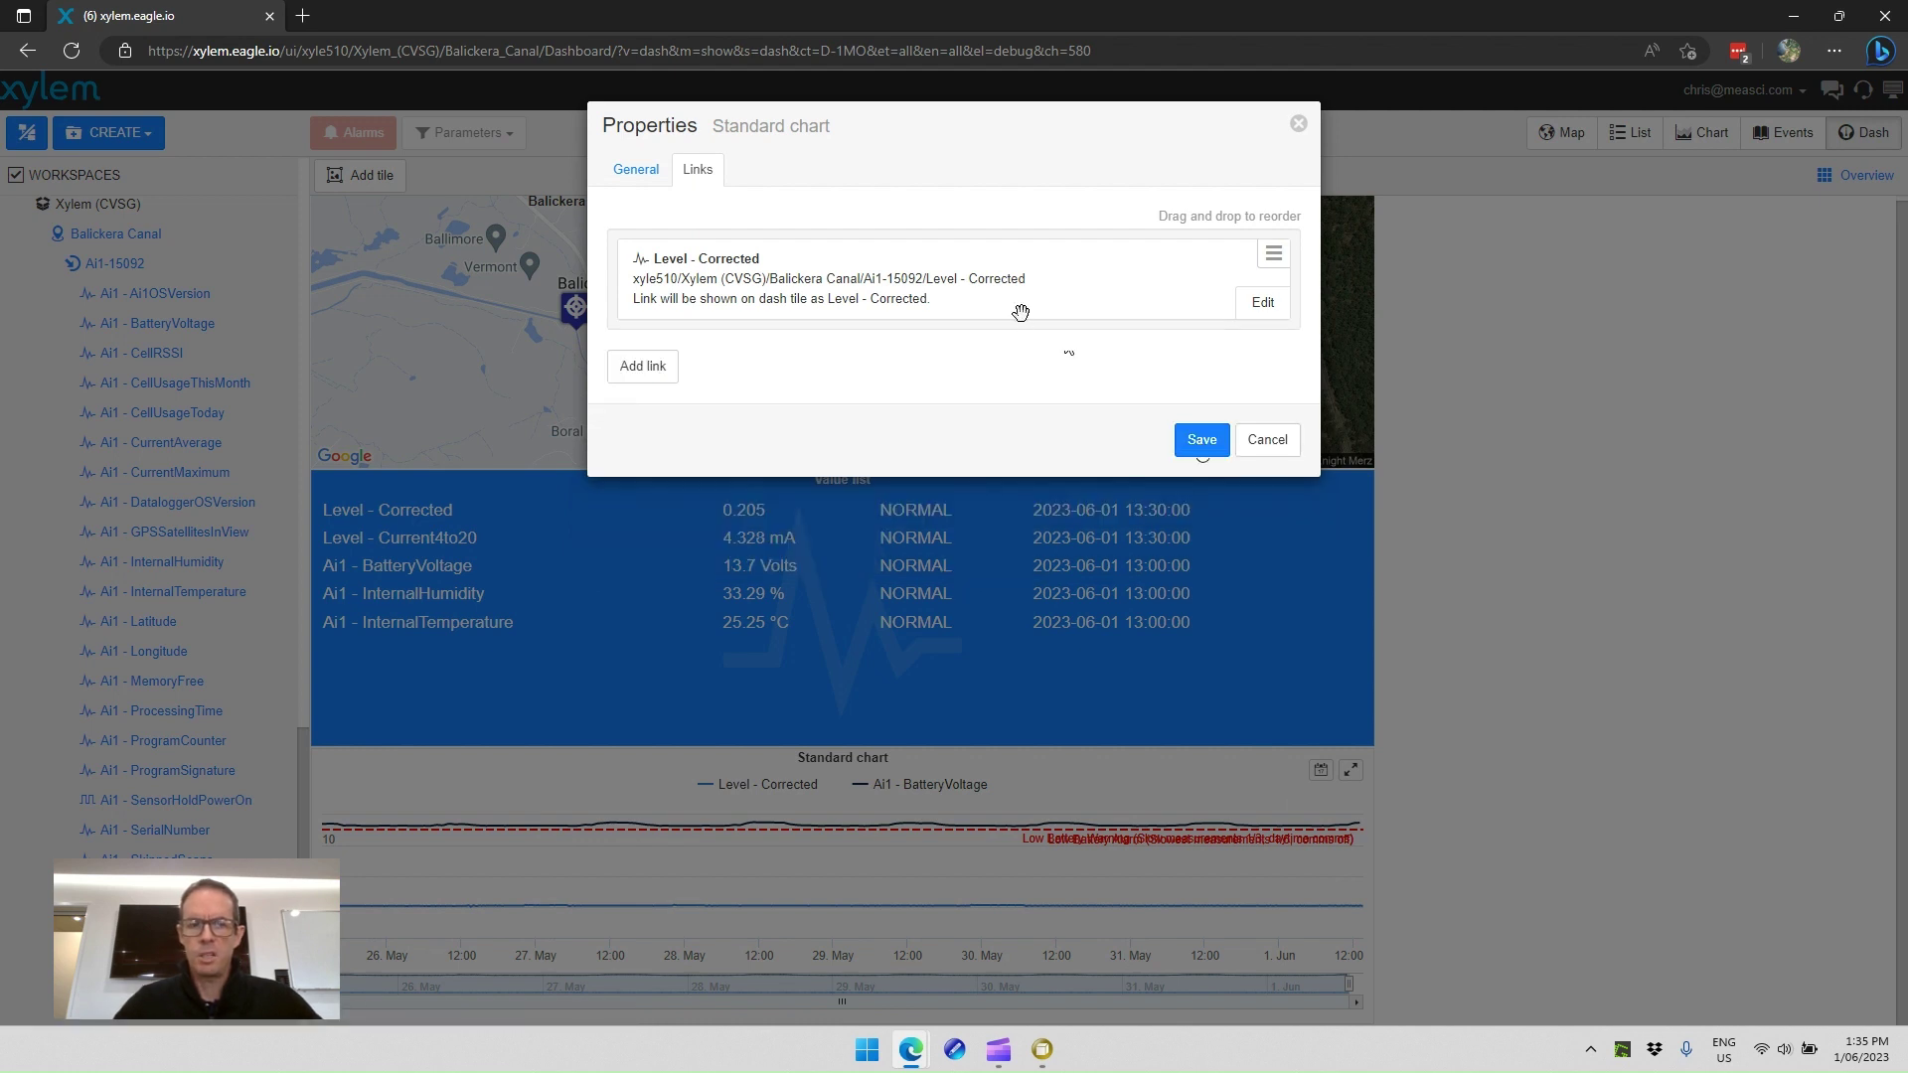
pyautogui.click(1188, 443)
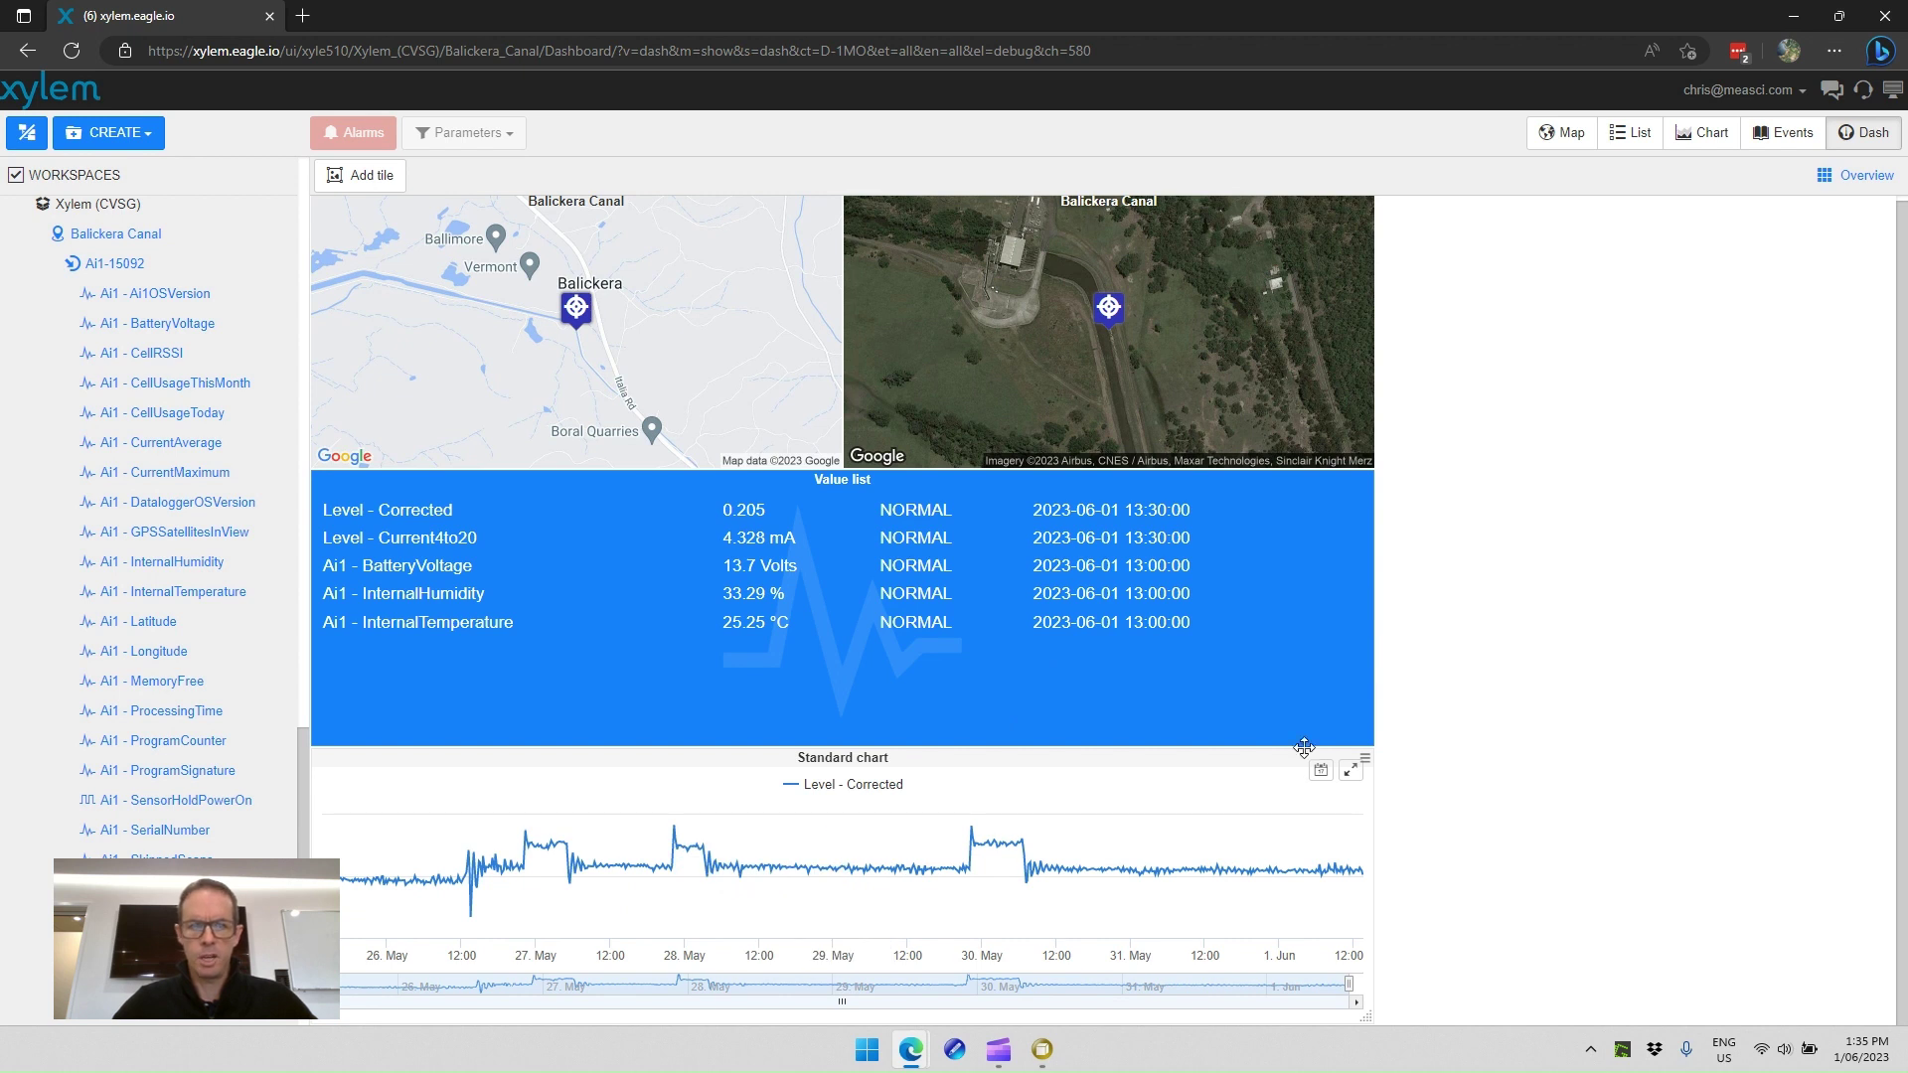
# Step: Rename the Standard chart tile as Level Data
pyautogui.click(1365, 760)
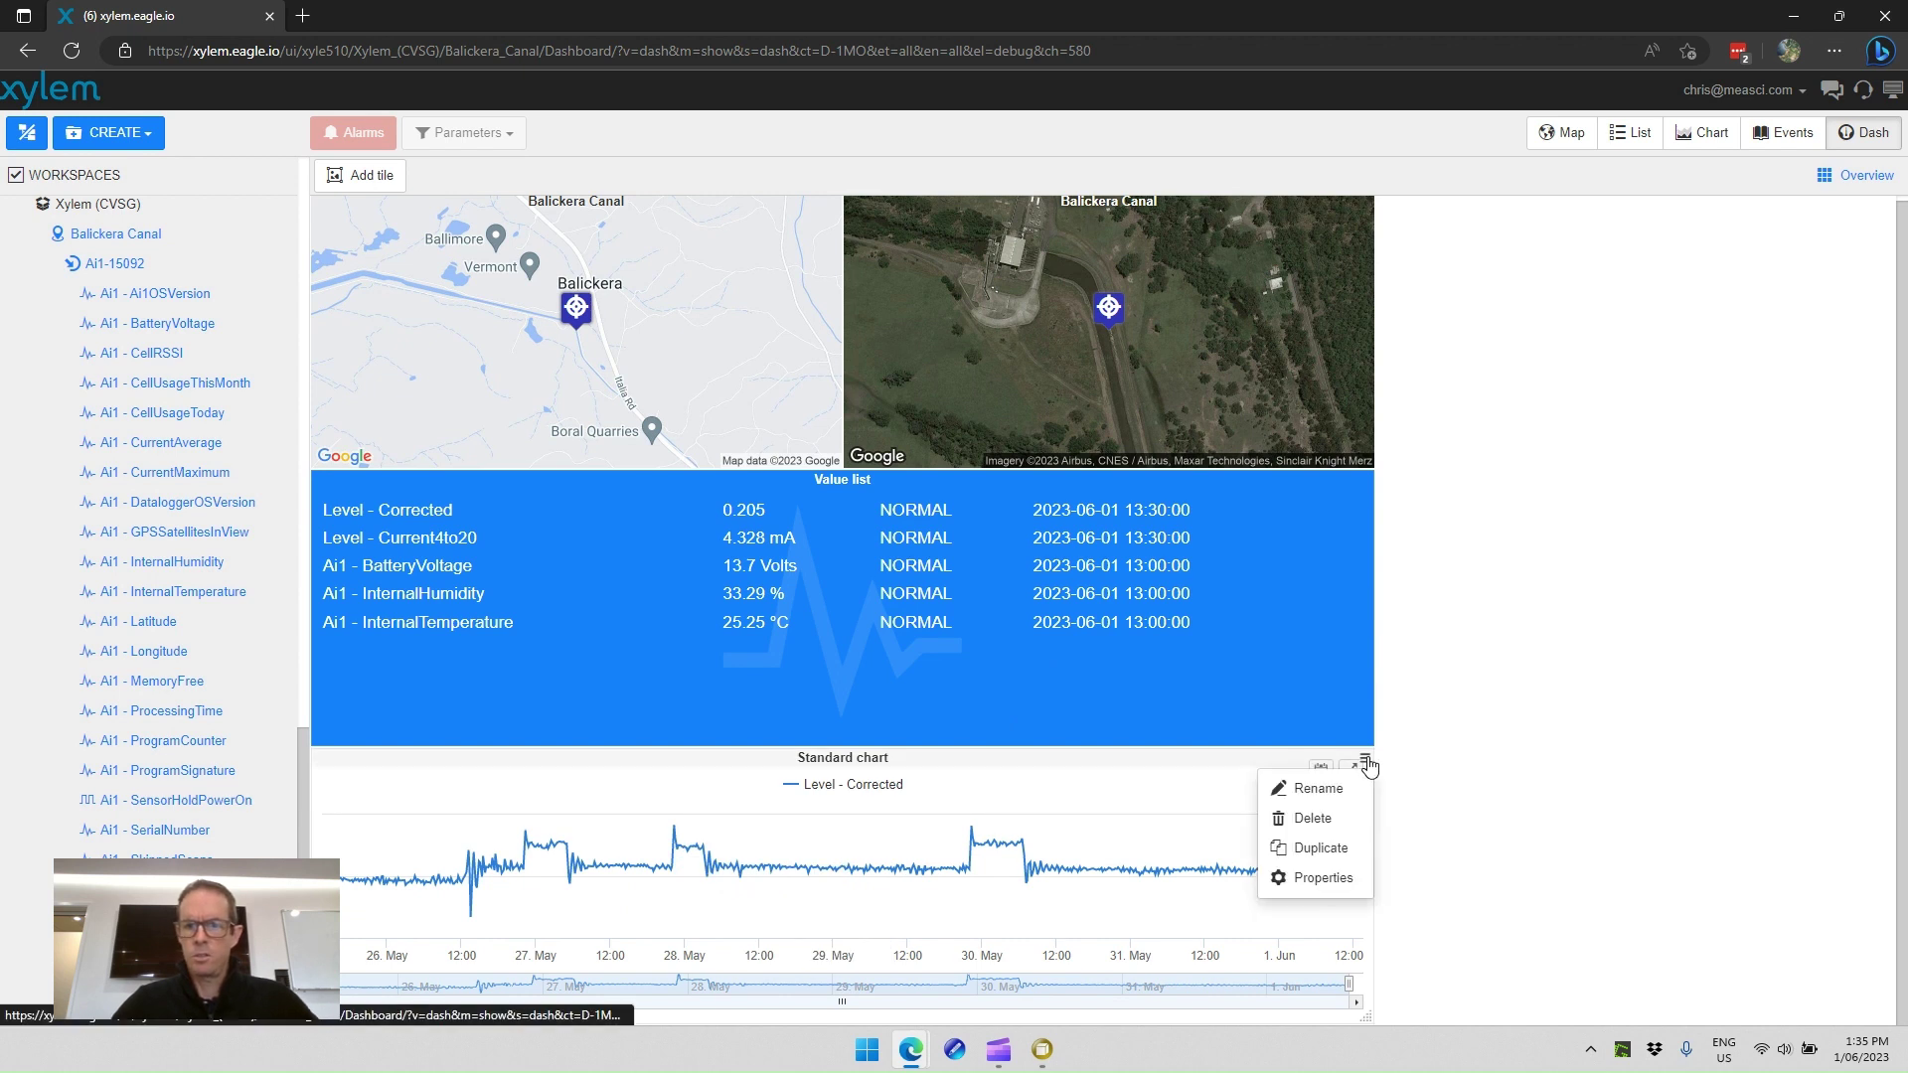
pyautogui.click(1314, 788)
pyautogui.write('Lev')
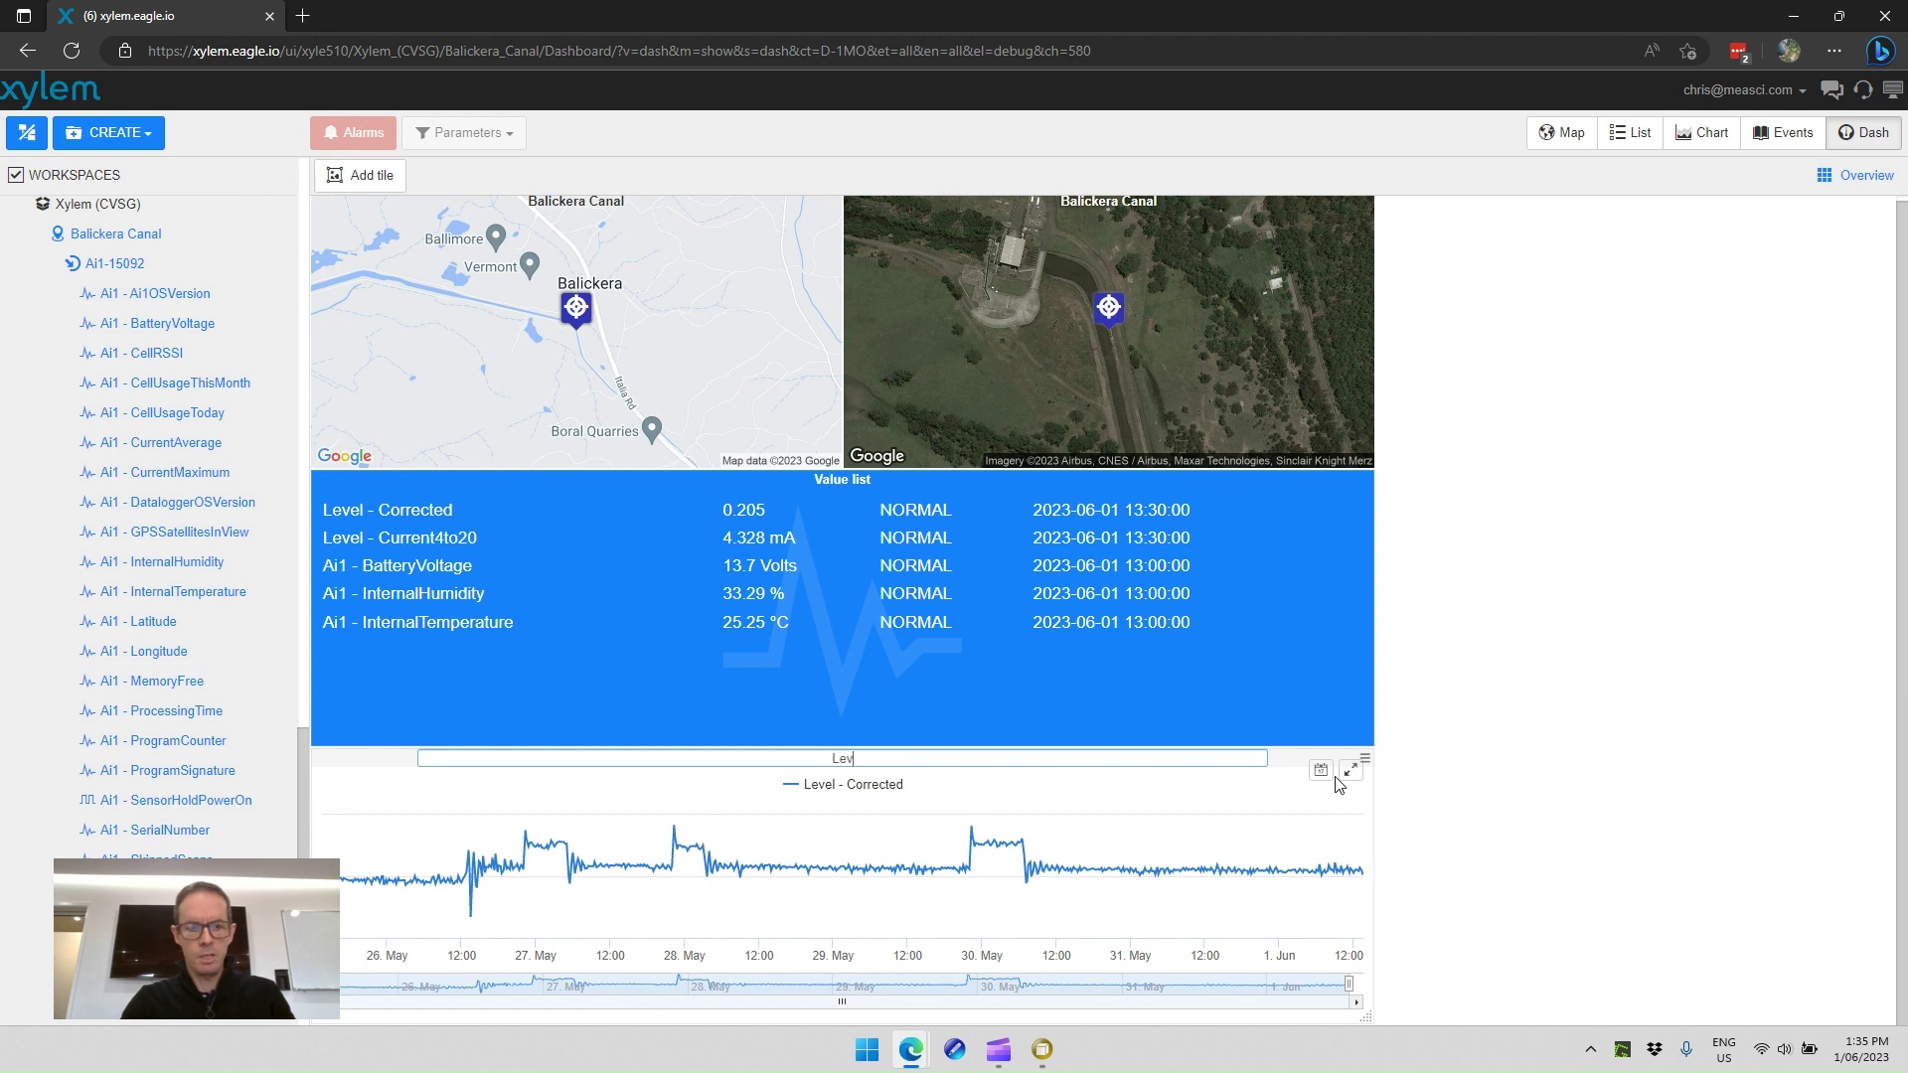
pyautogui.write('el Data')
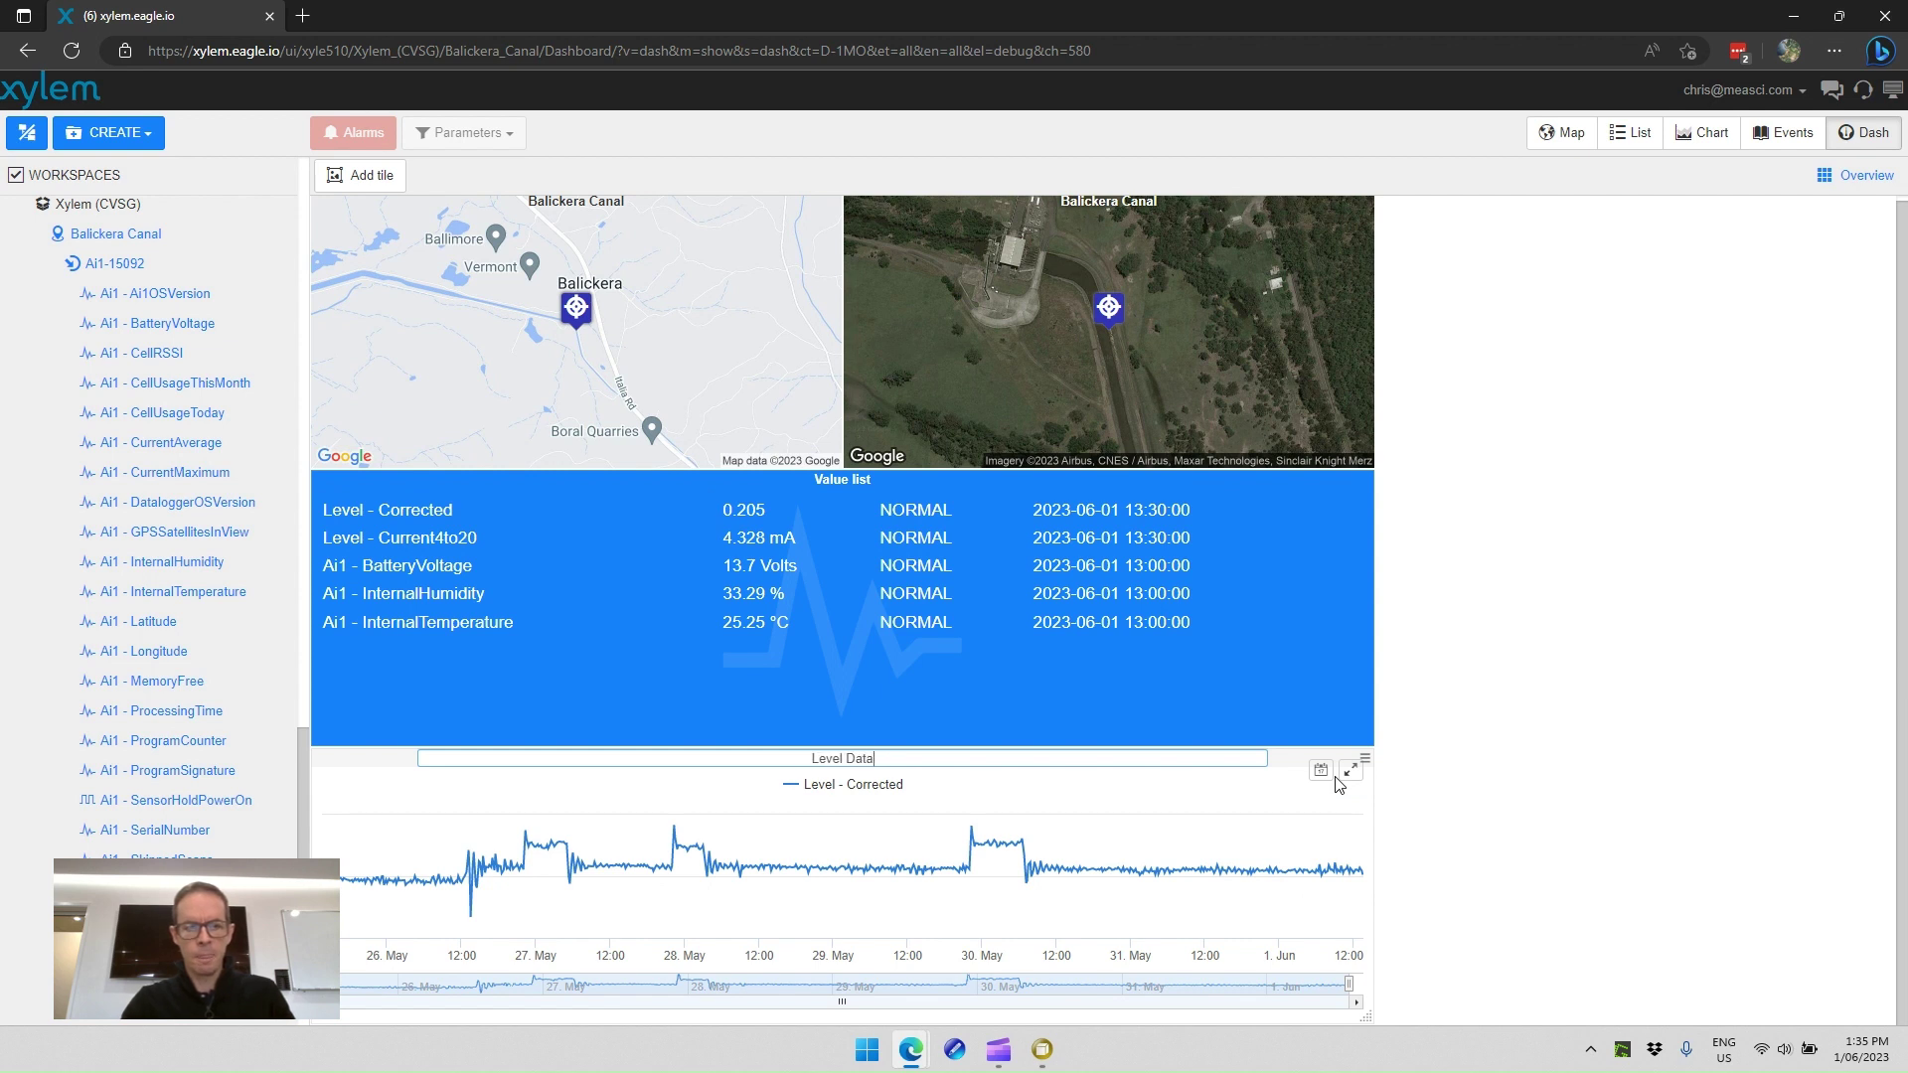
pyautogui.press('Return')
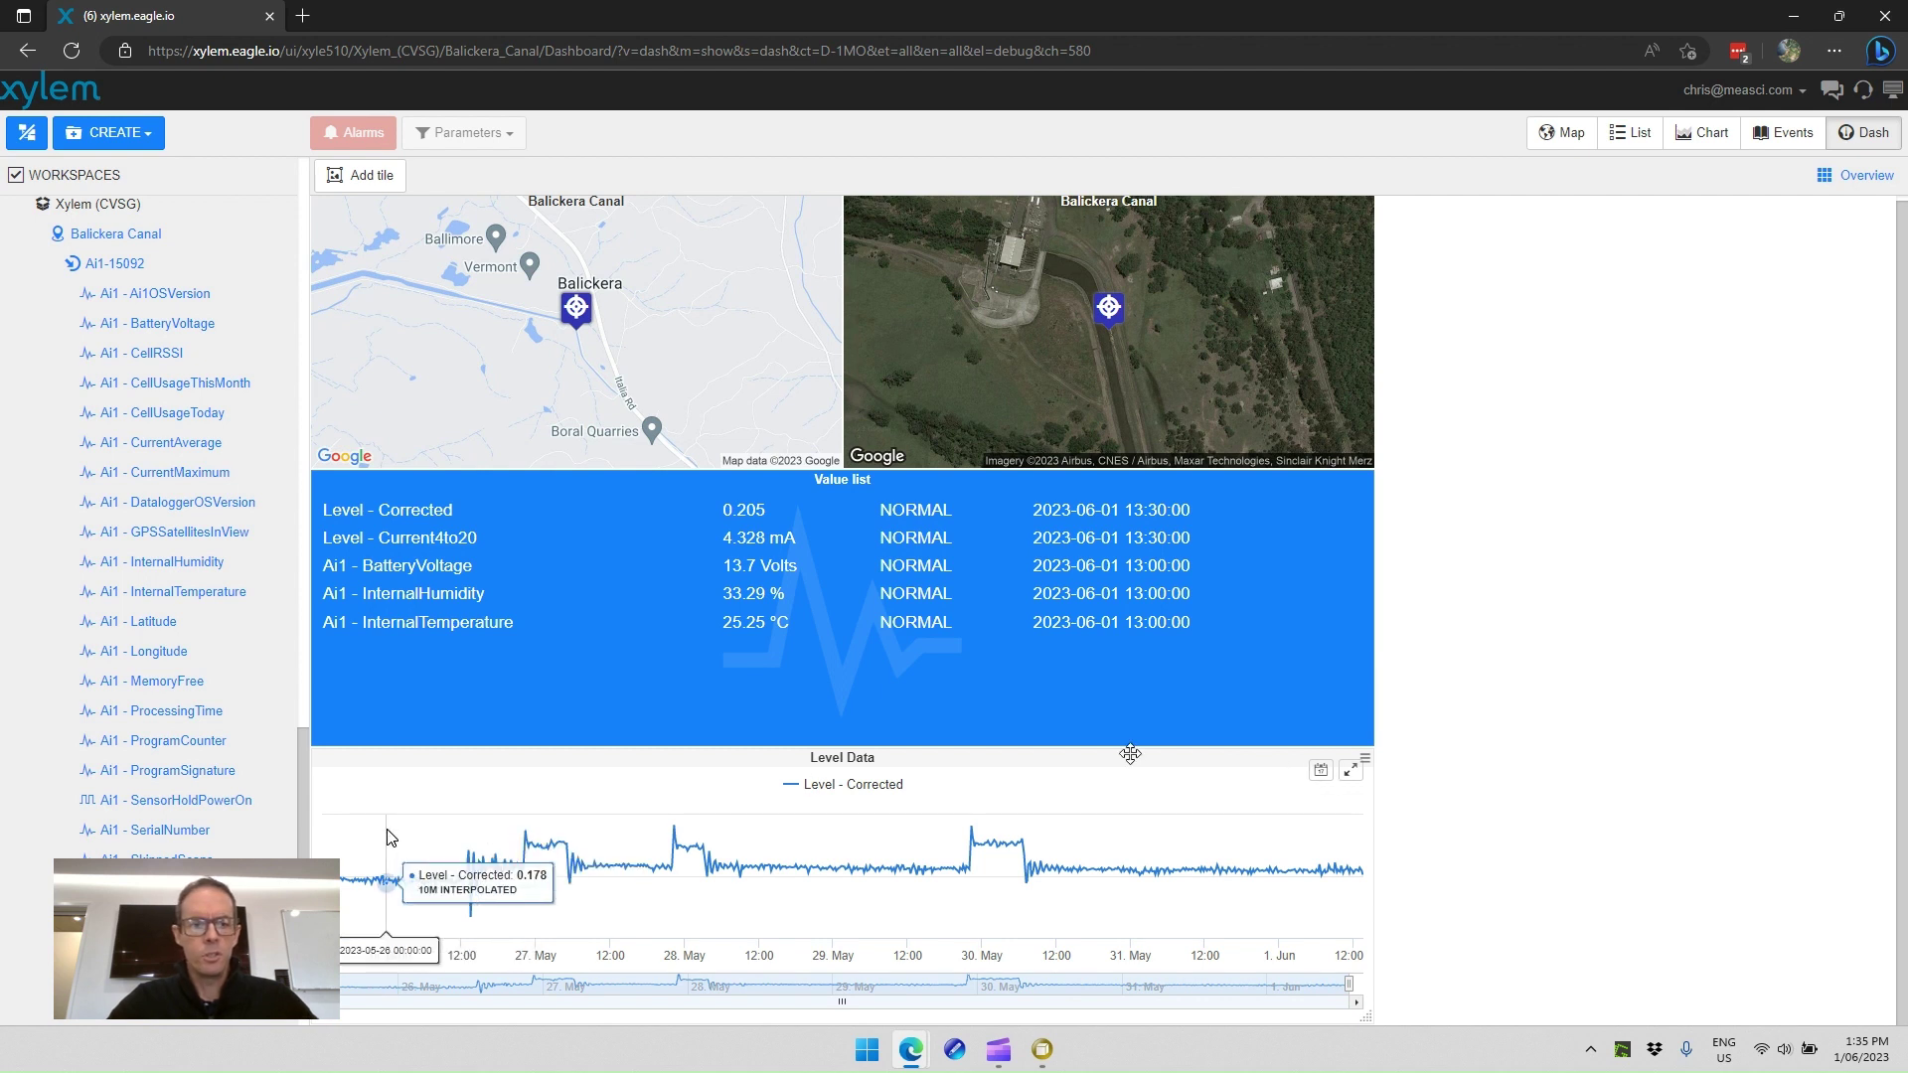
# Step: Turn on public access in the Balickera Canal dashboard's security properties and copy its public URL
pyautogui.scroll(-3, 177, 828)
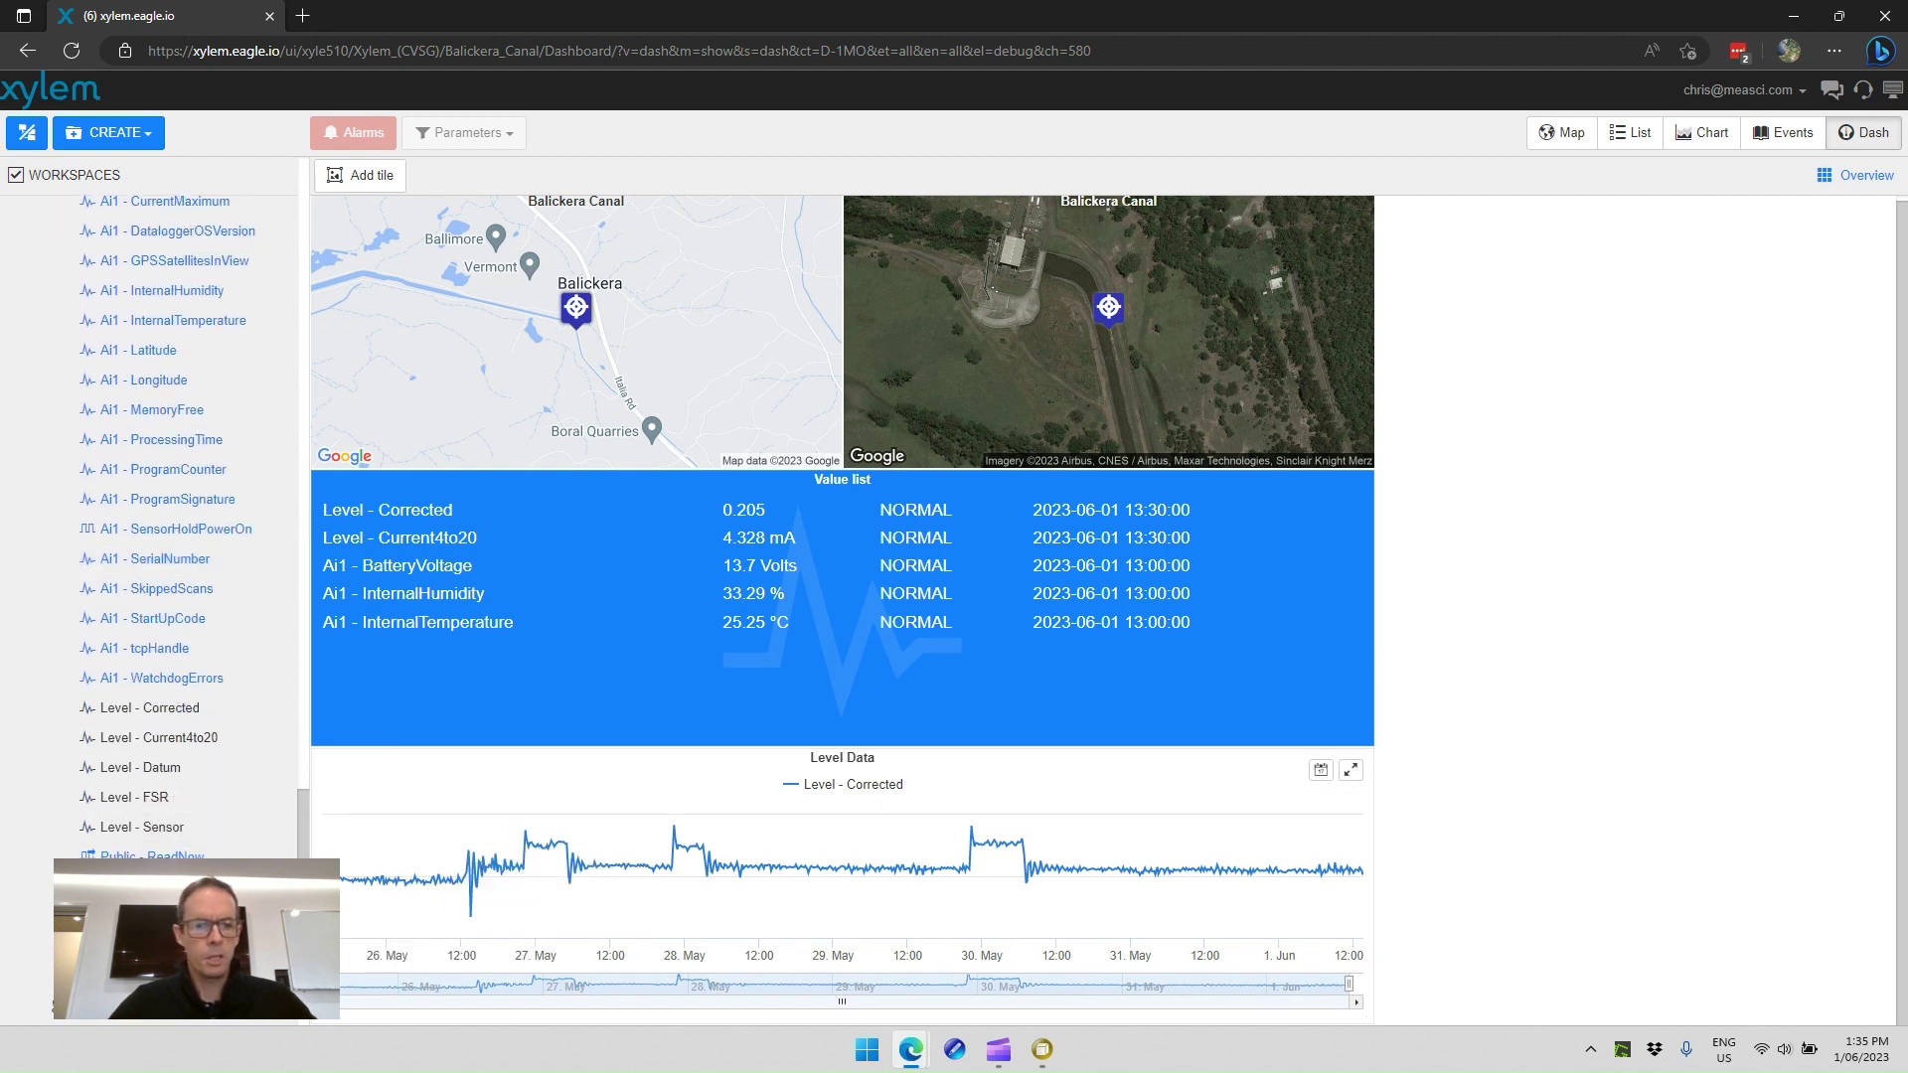
pyautogui.click(283, 826)
pyautogui.click(296, 651)
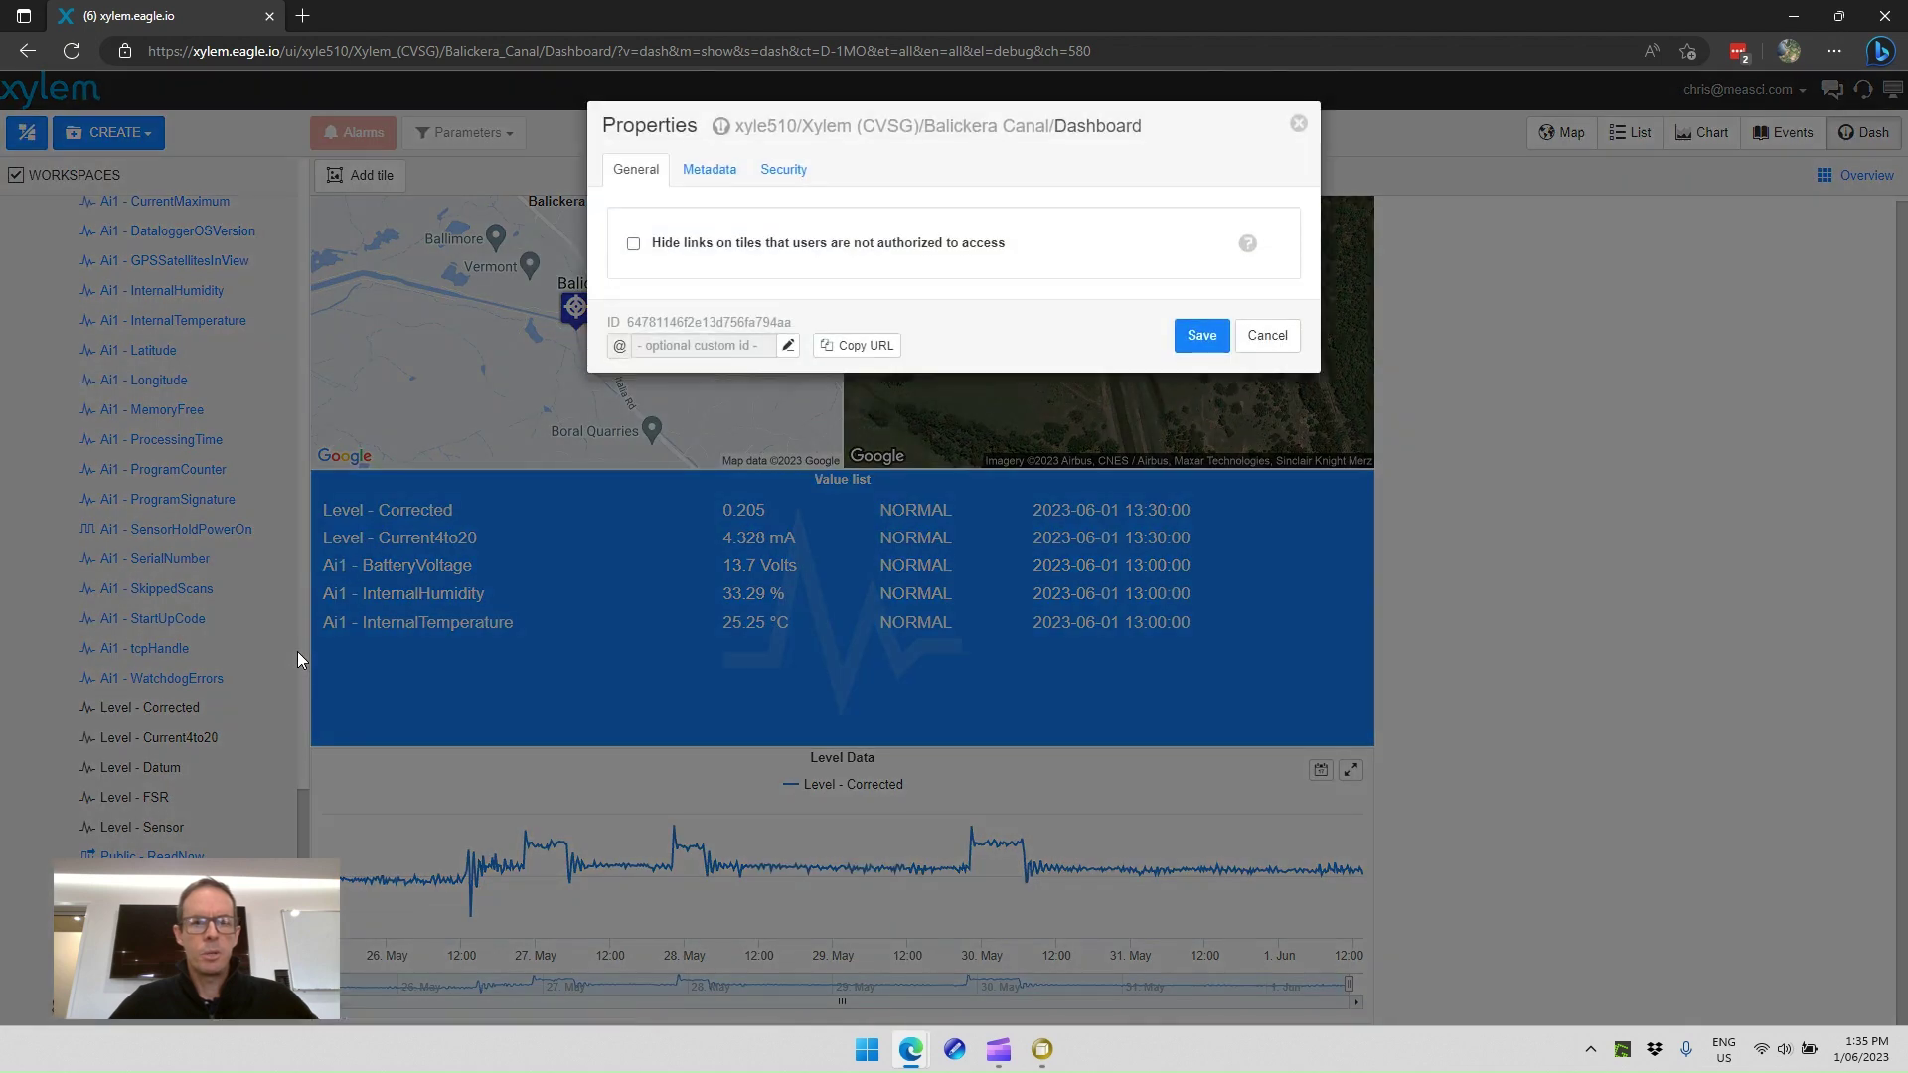
pyautogui.click(781, 173)
pyautogui.scroll(-5, 800, 609)
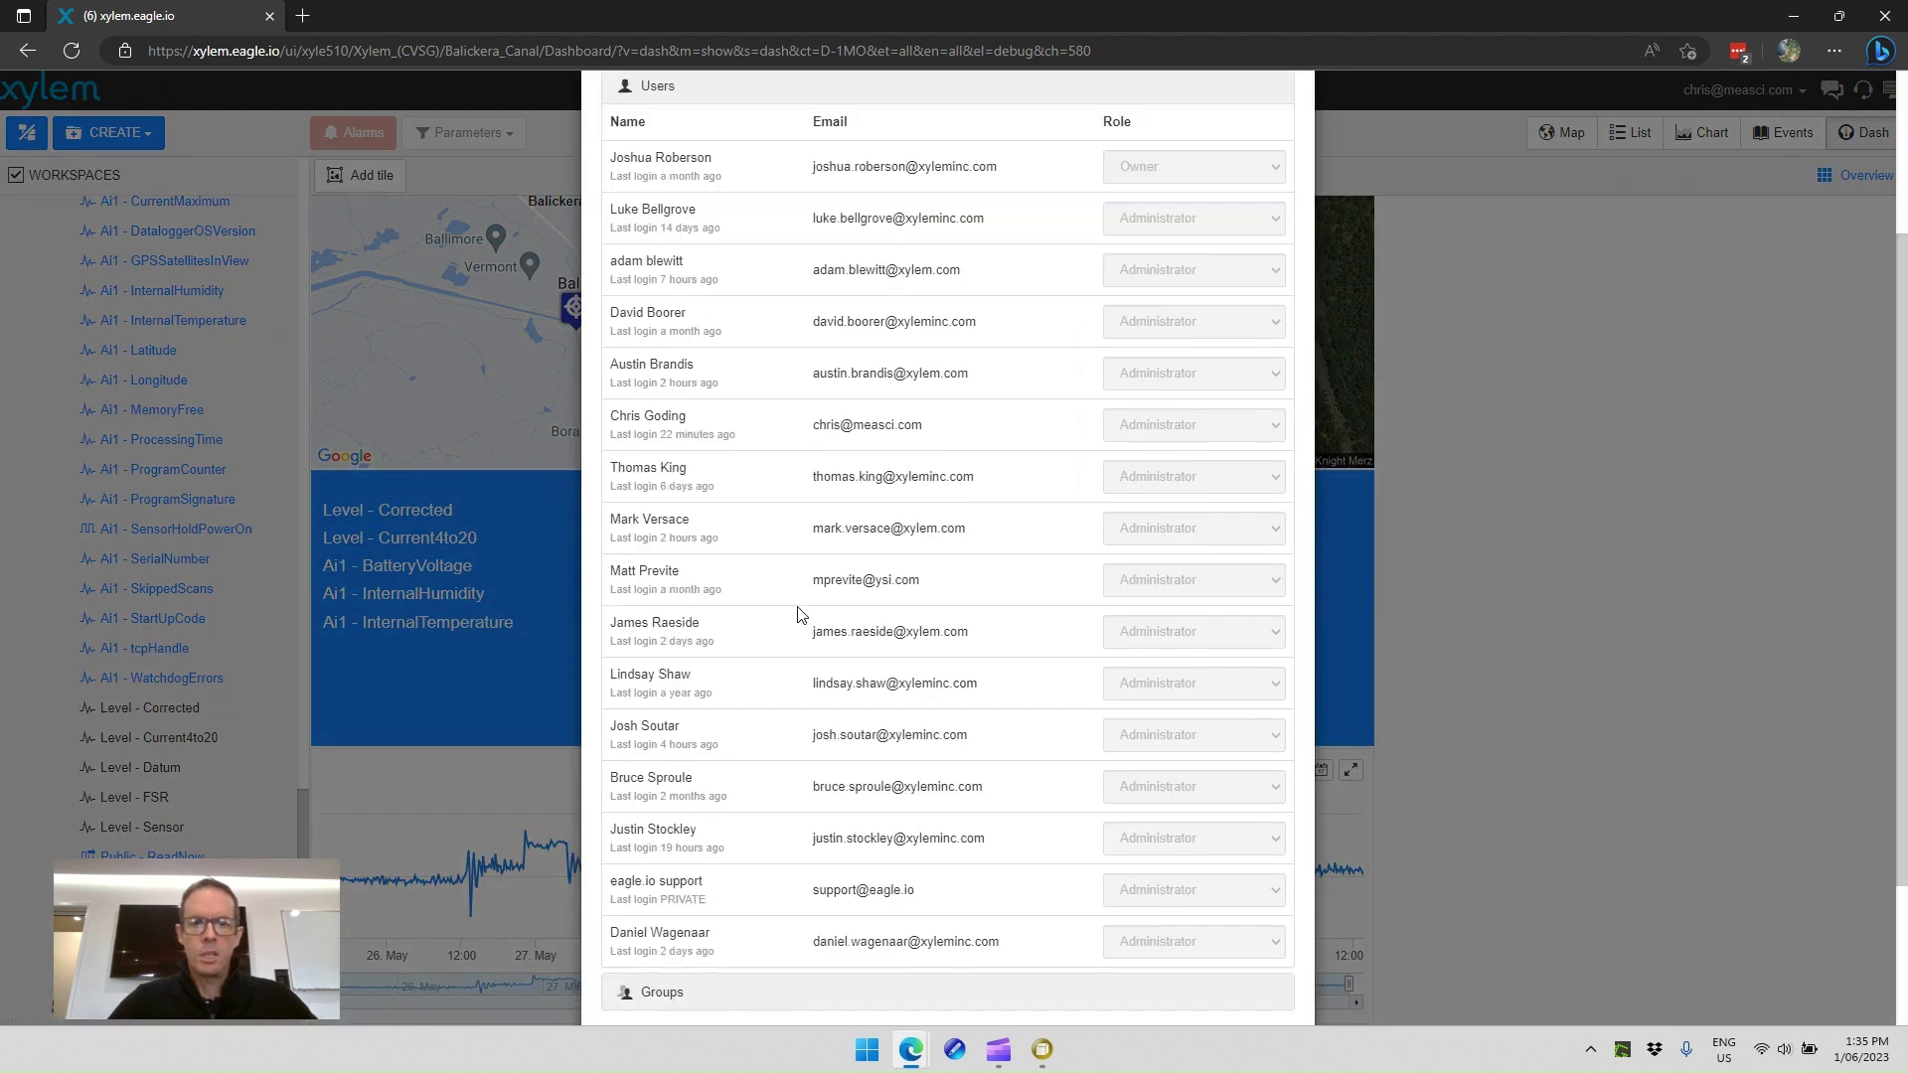
pyautogui.click(879, 868)
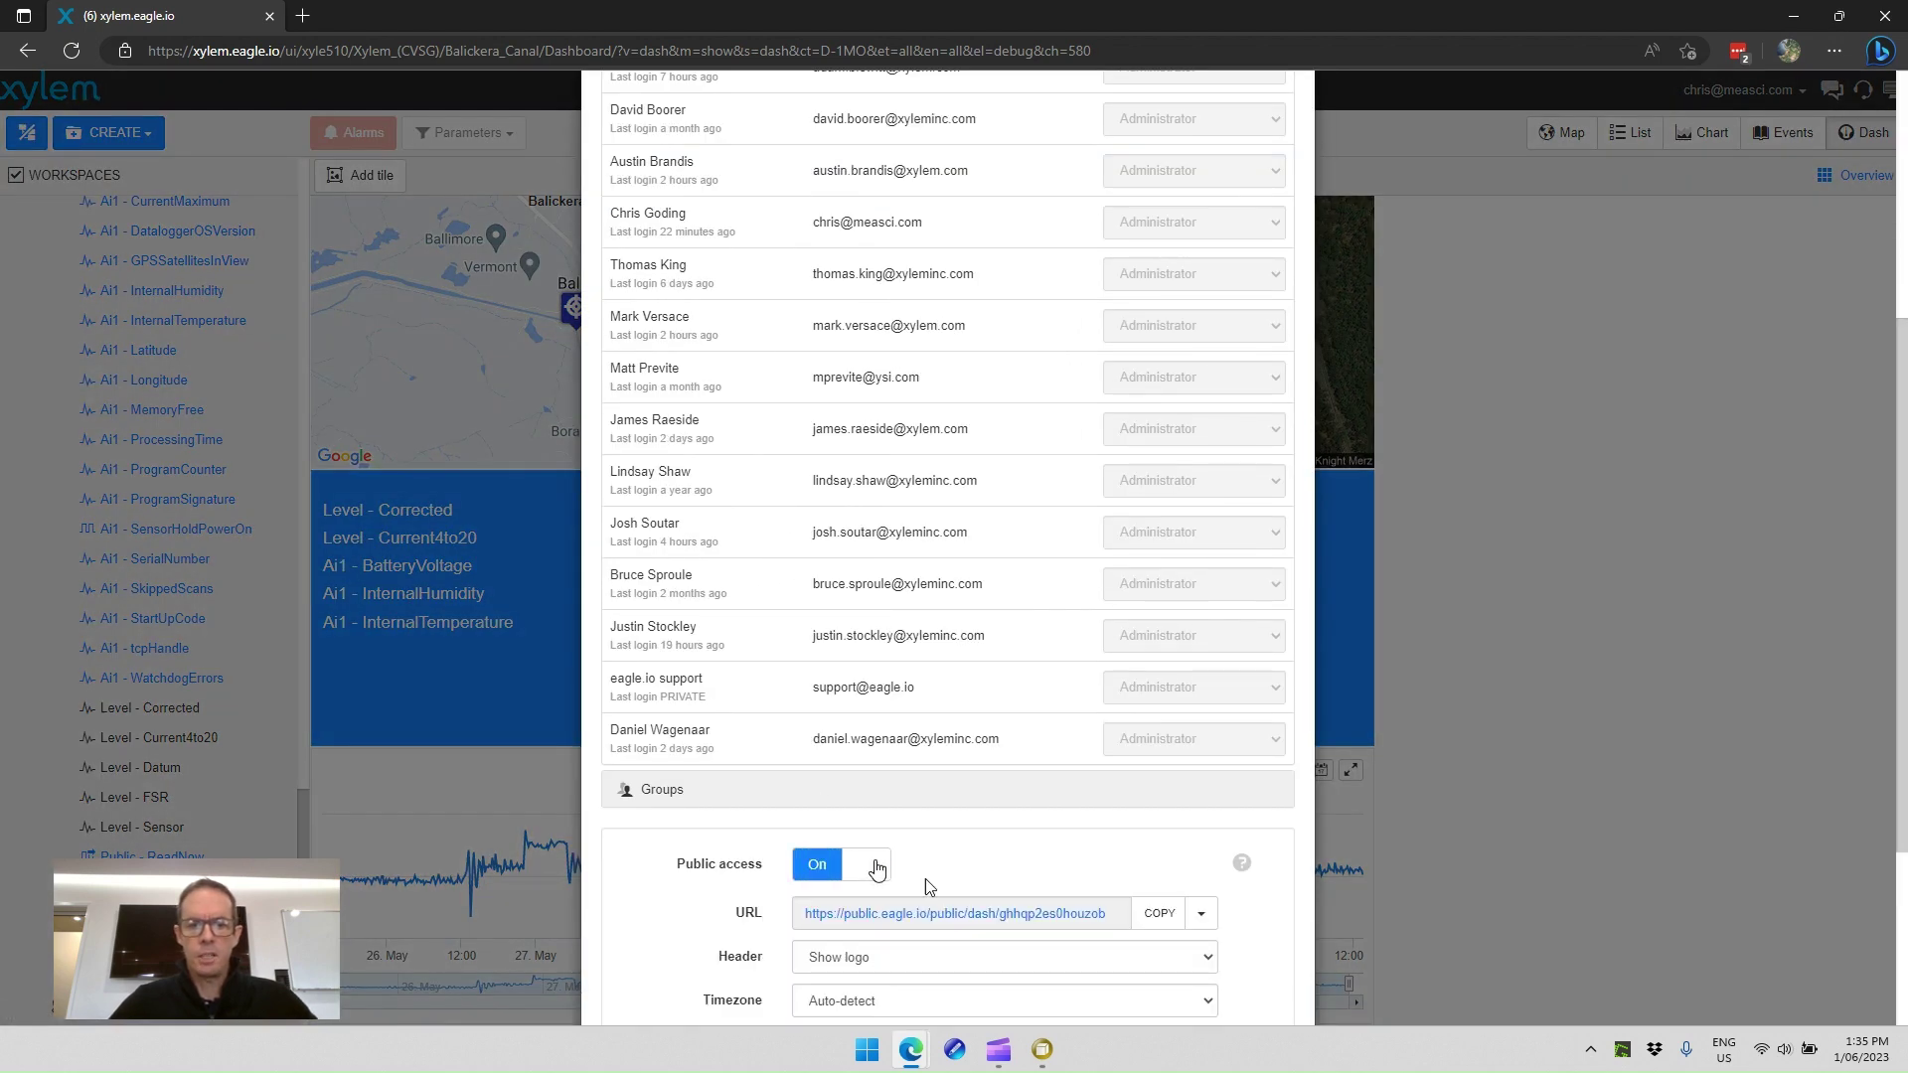
pyautogui.click(1160, 914)
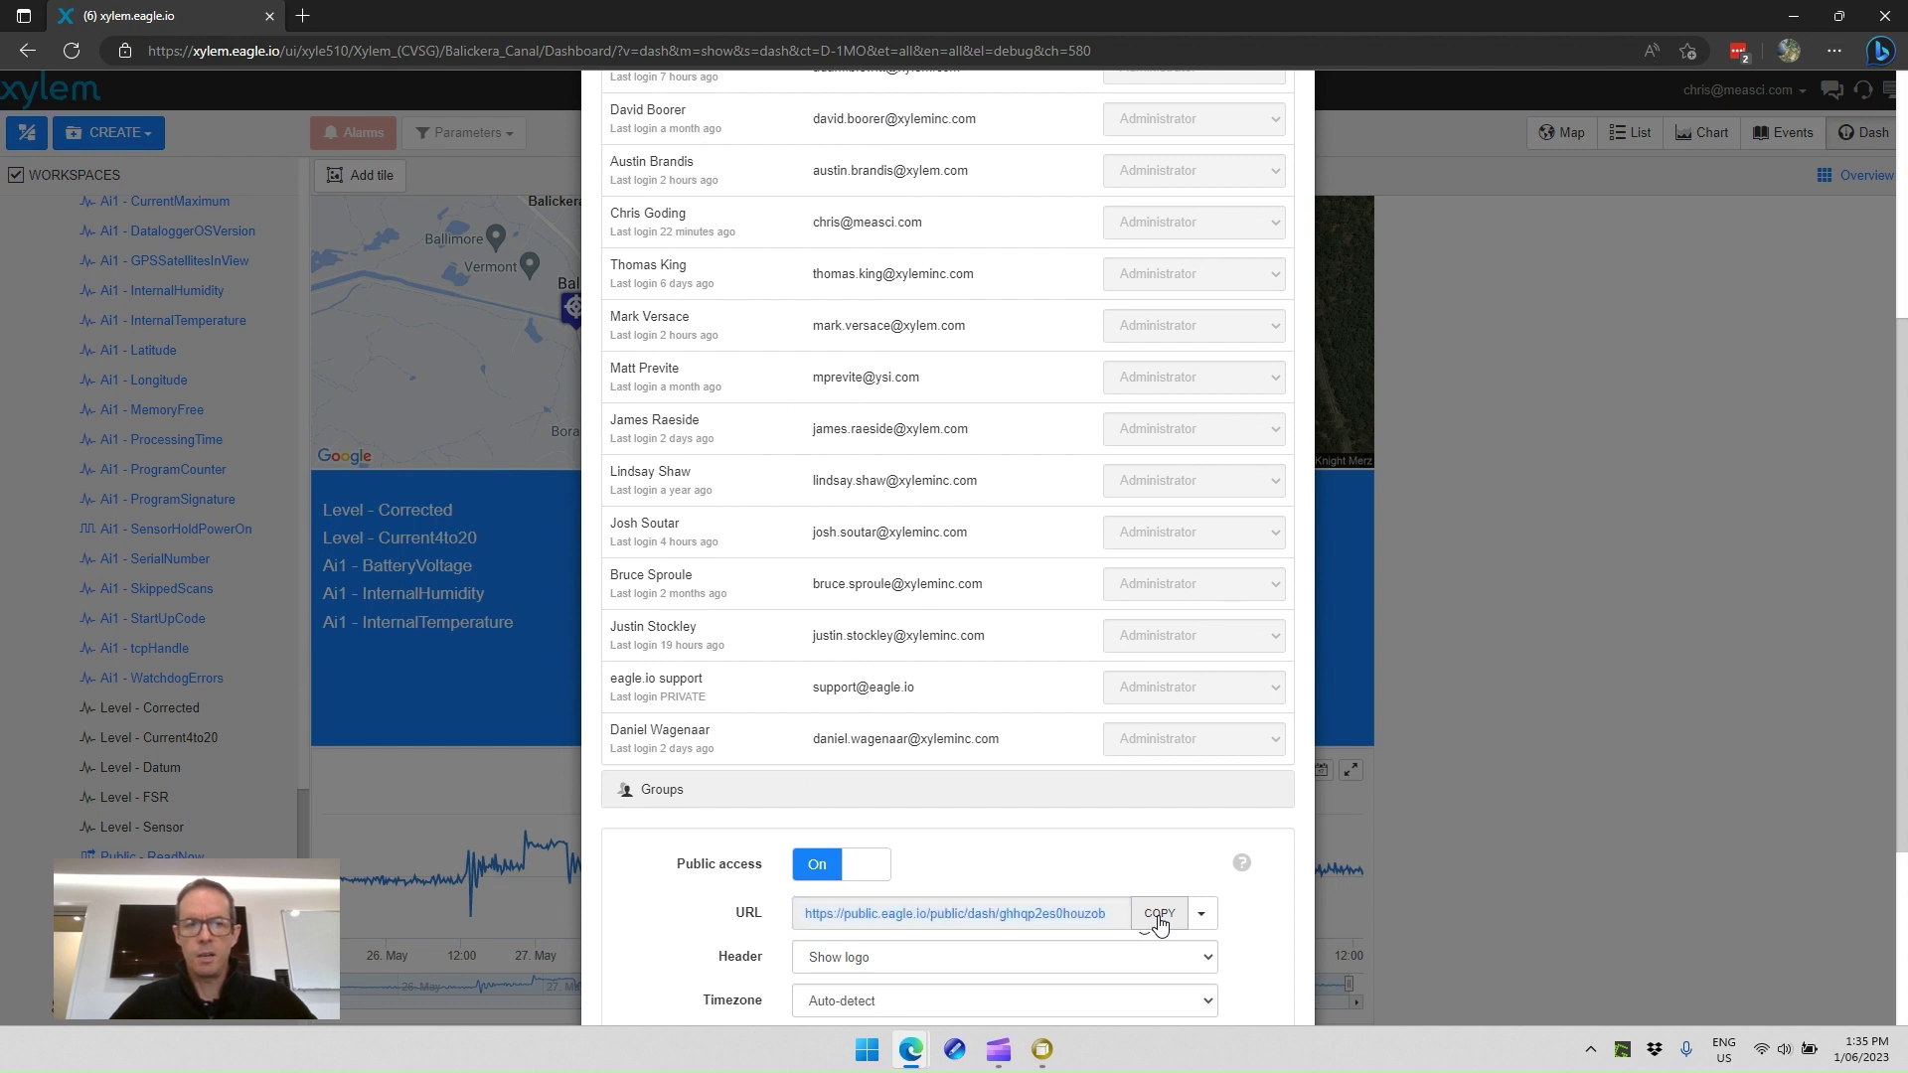
# Step: Open the copied public URL in a new browser tab and zoom the Level Data chart to the morning of 28 May
pyautogui.click(302, 16)
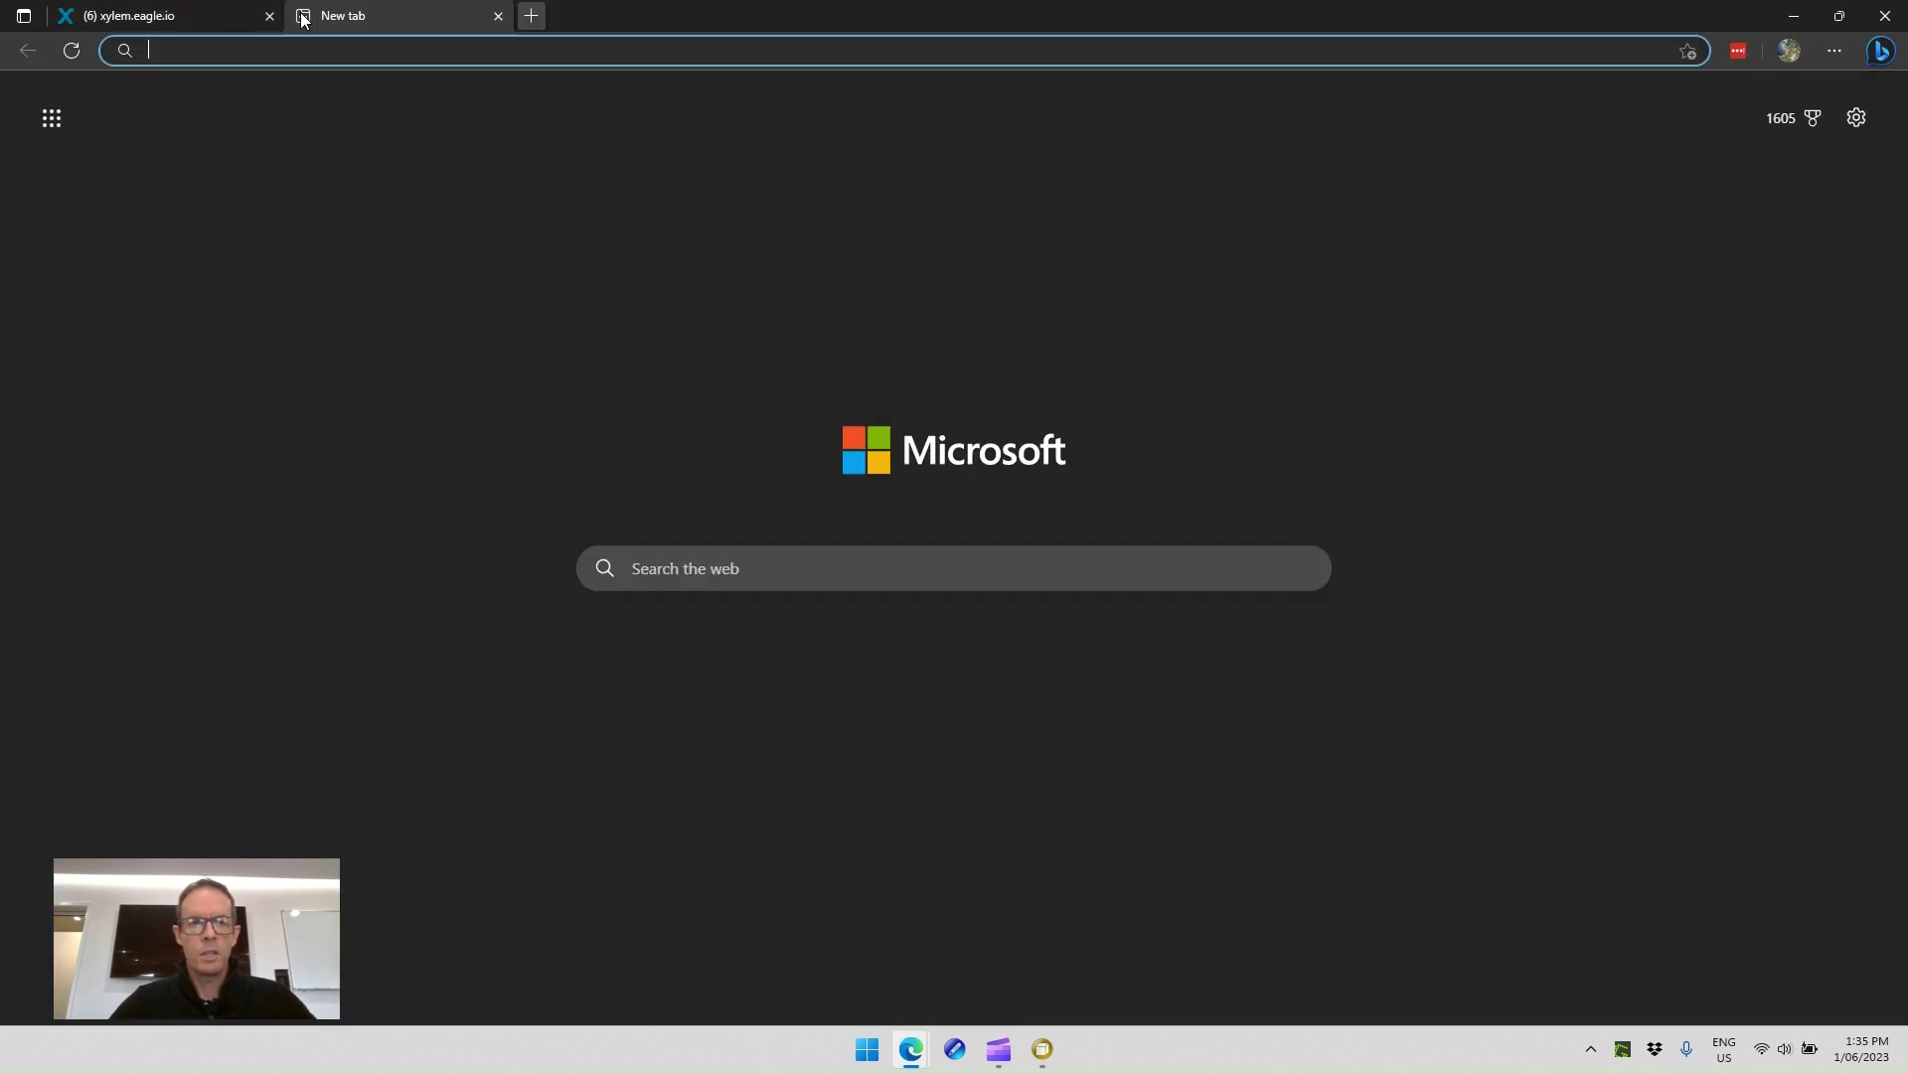
pyautogui.hotkey('ctrl', 'v')
pyautogui.press('Return')
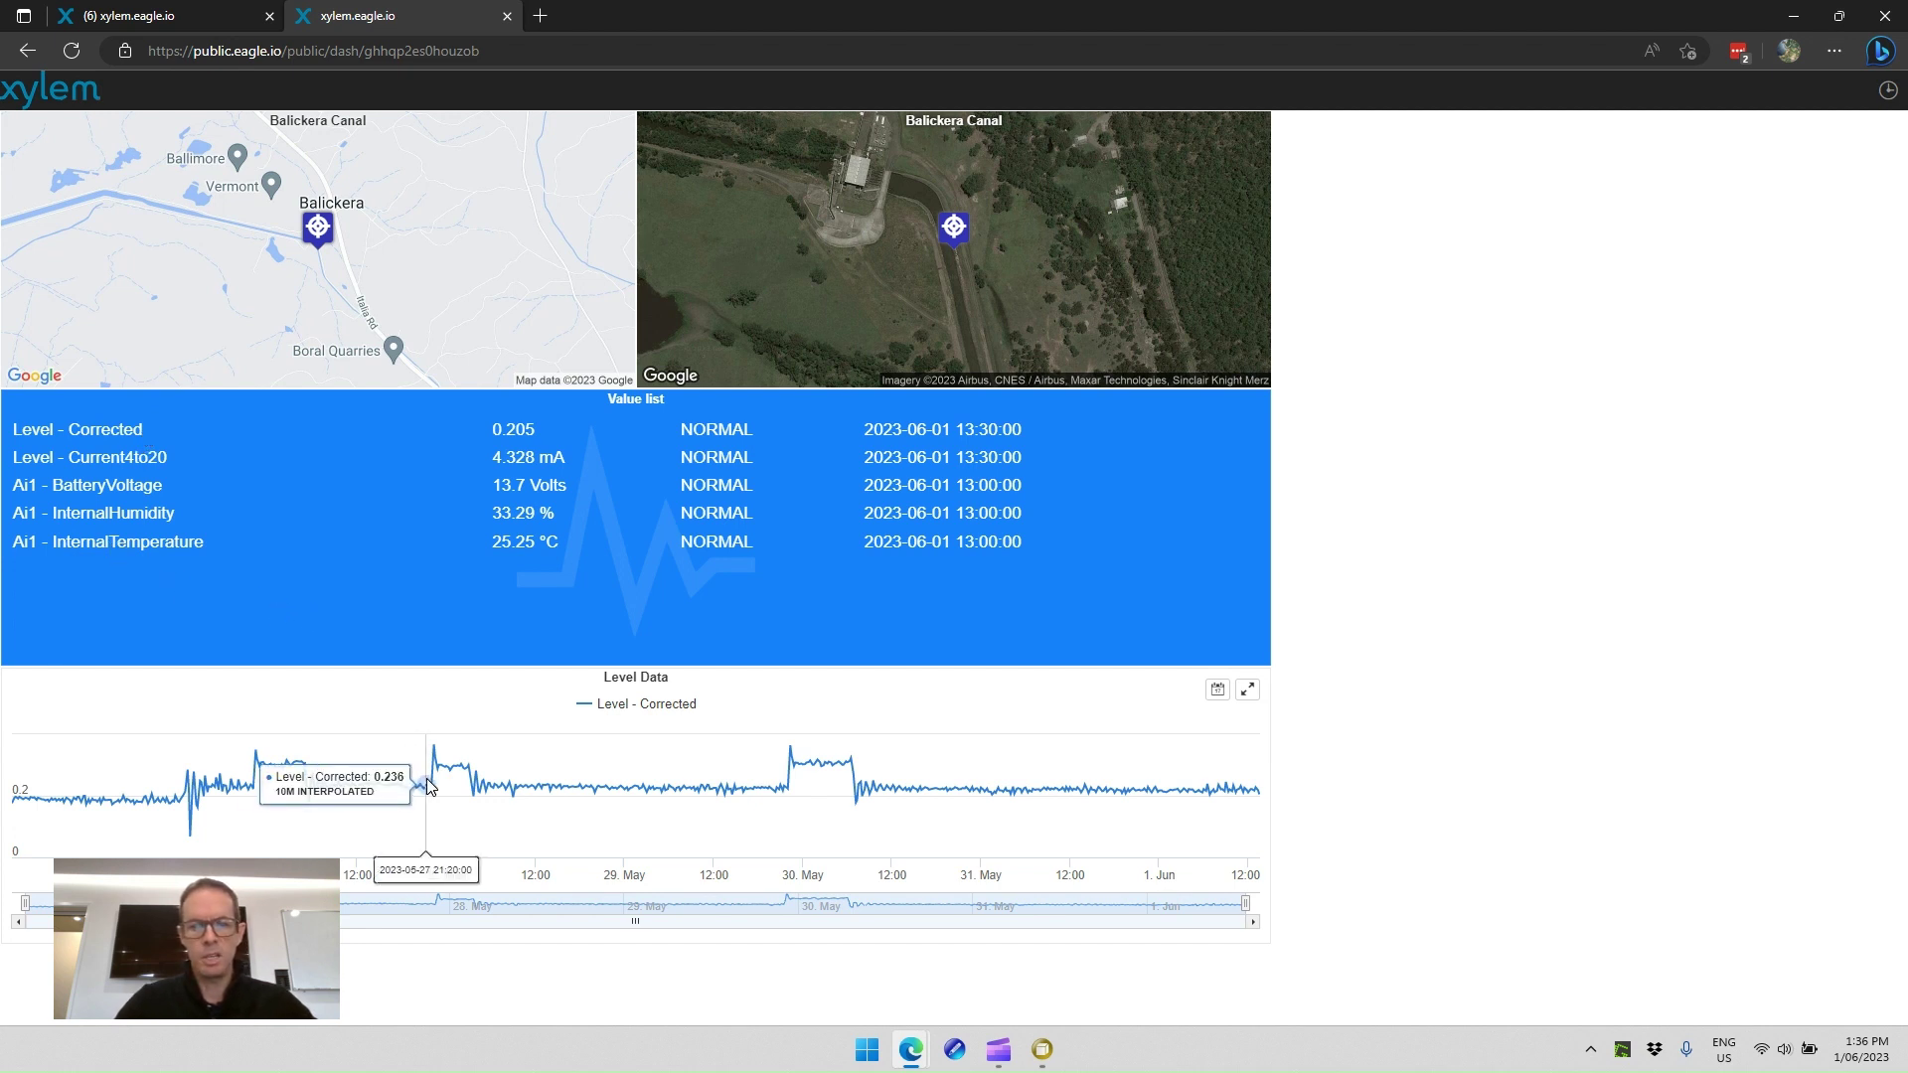
pyautogui.moveTo(432, 775); pyautogui.dragTo(750, 767)
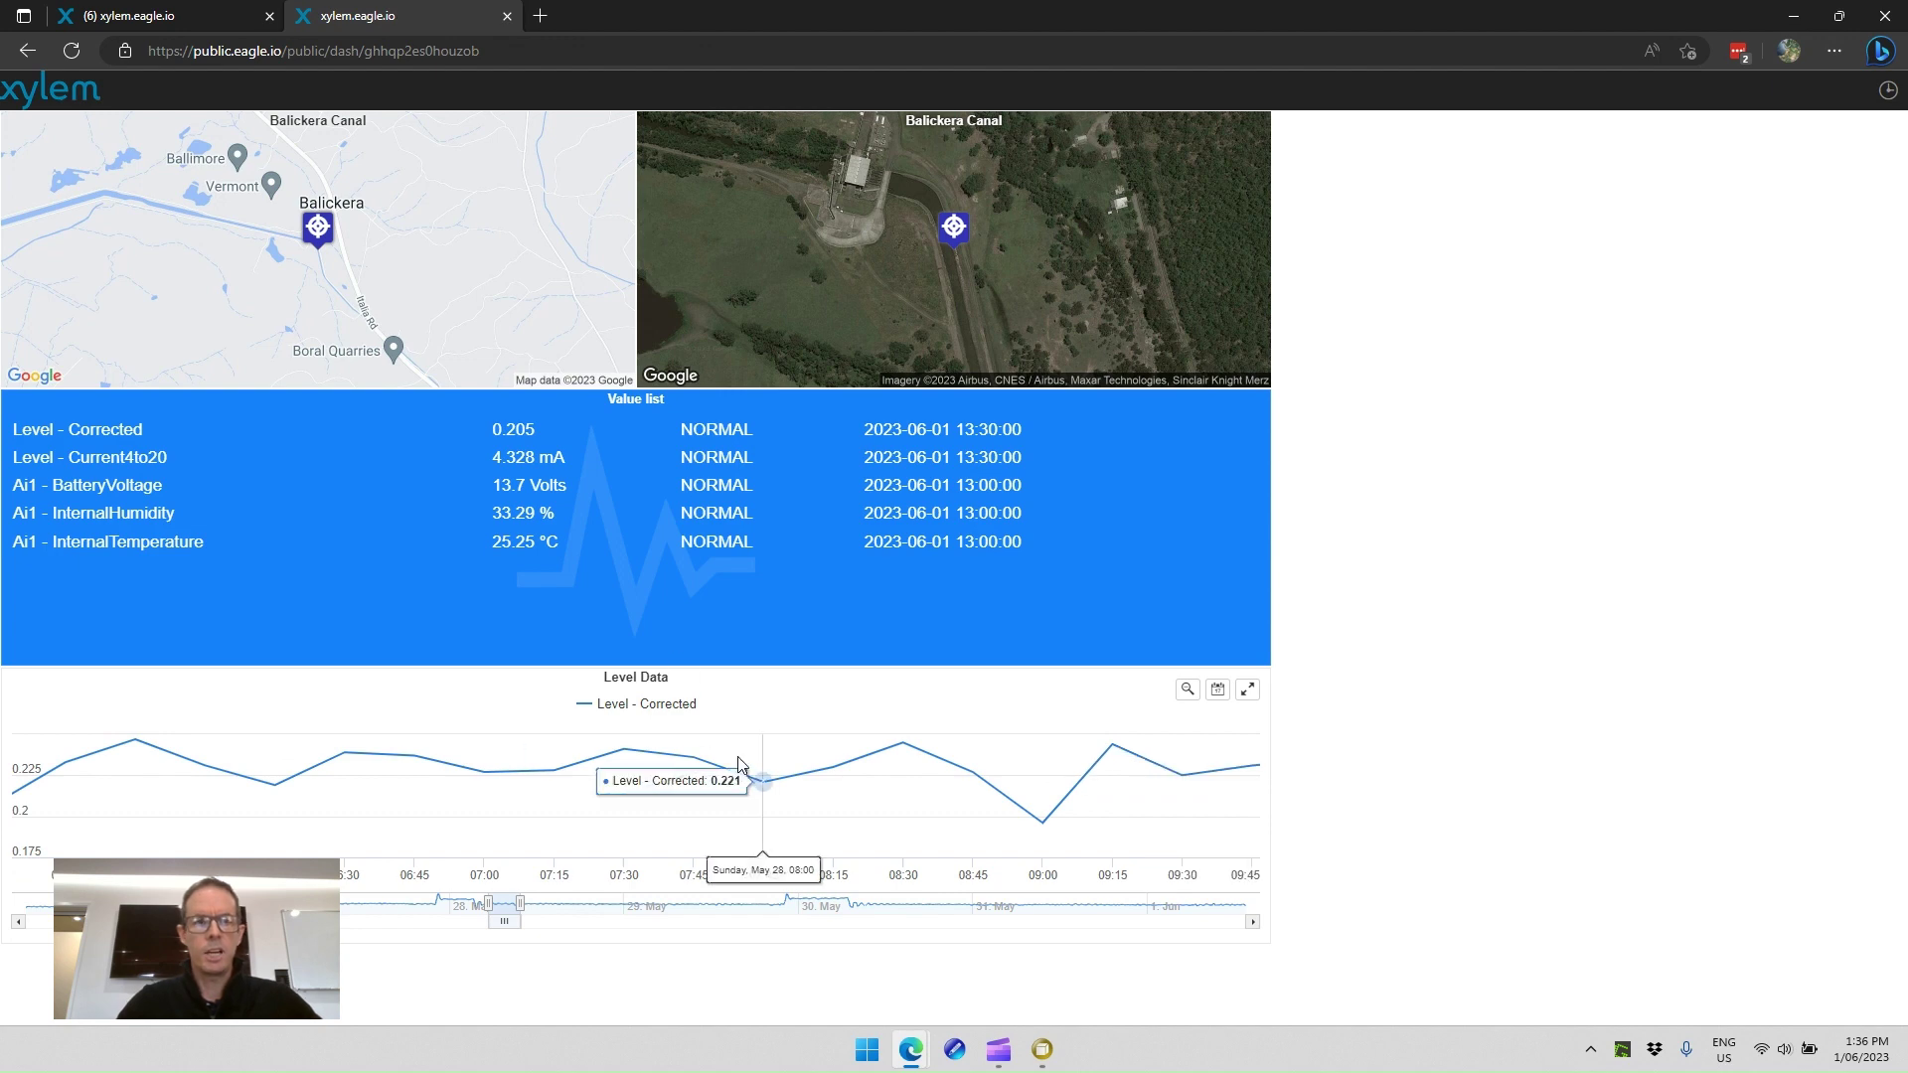
pyautogui.scroll(3, 366, 224)
pyautogui.scroll(-3, 366, 223)
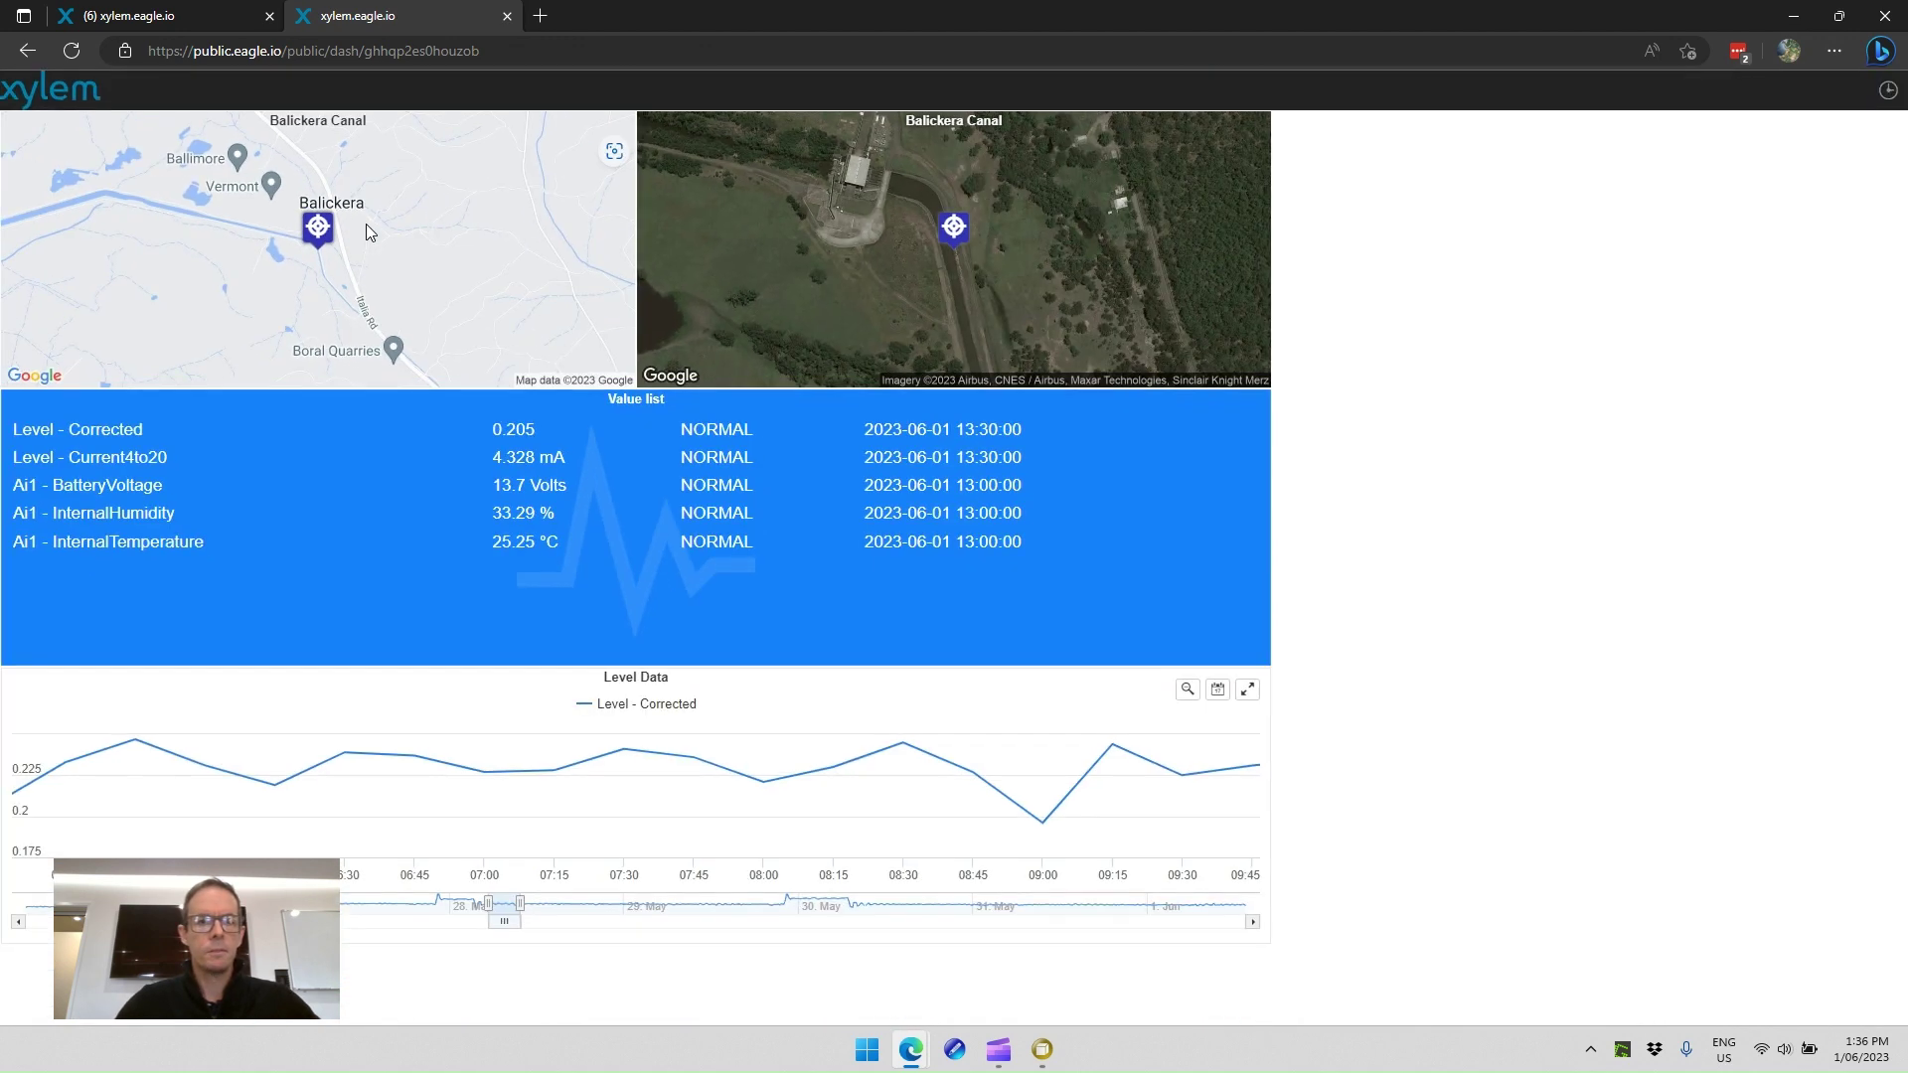
# Step: Close the public dashboard page and leave the Balickera Canal dashboard's properties
pyautogui.click(506, 17)
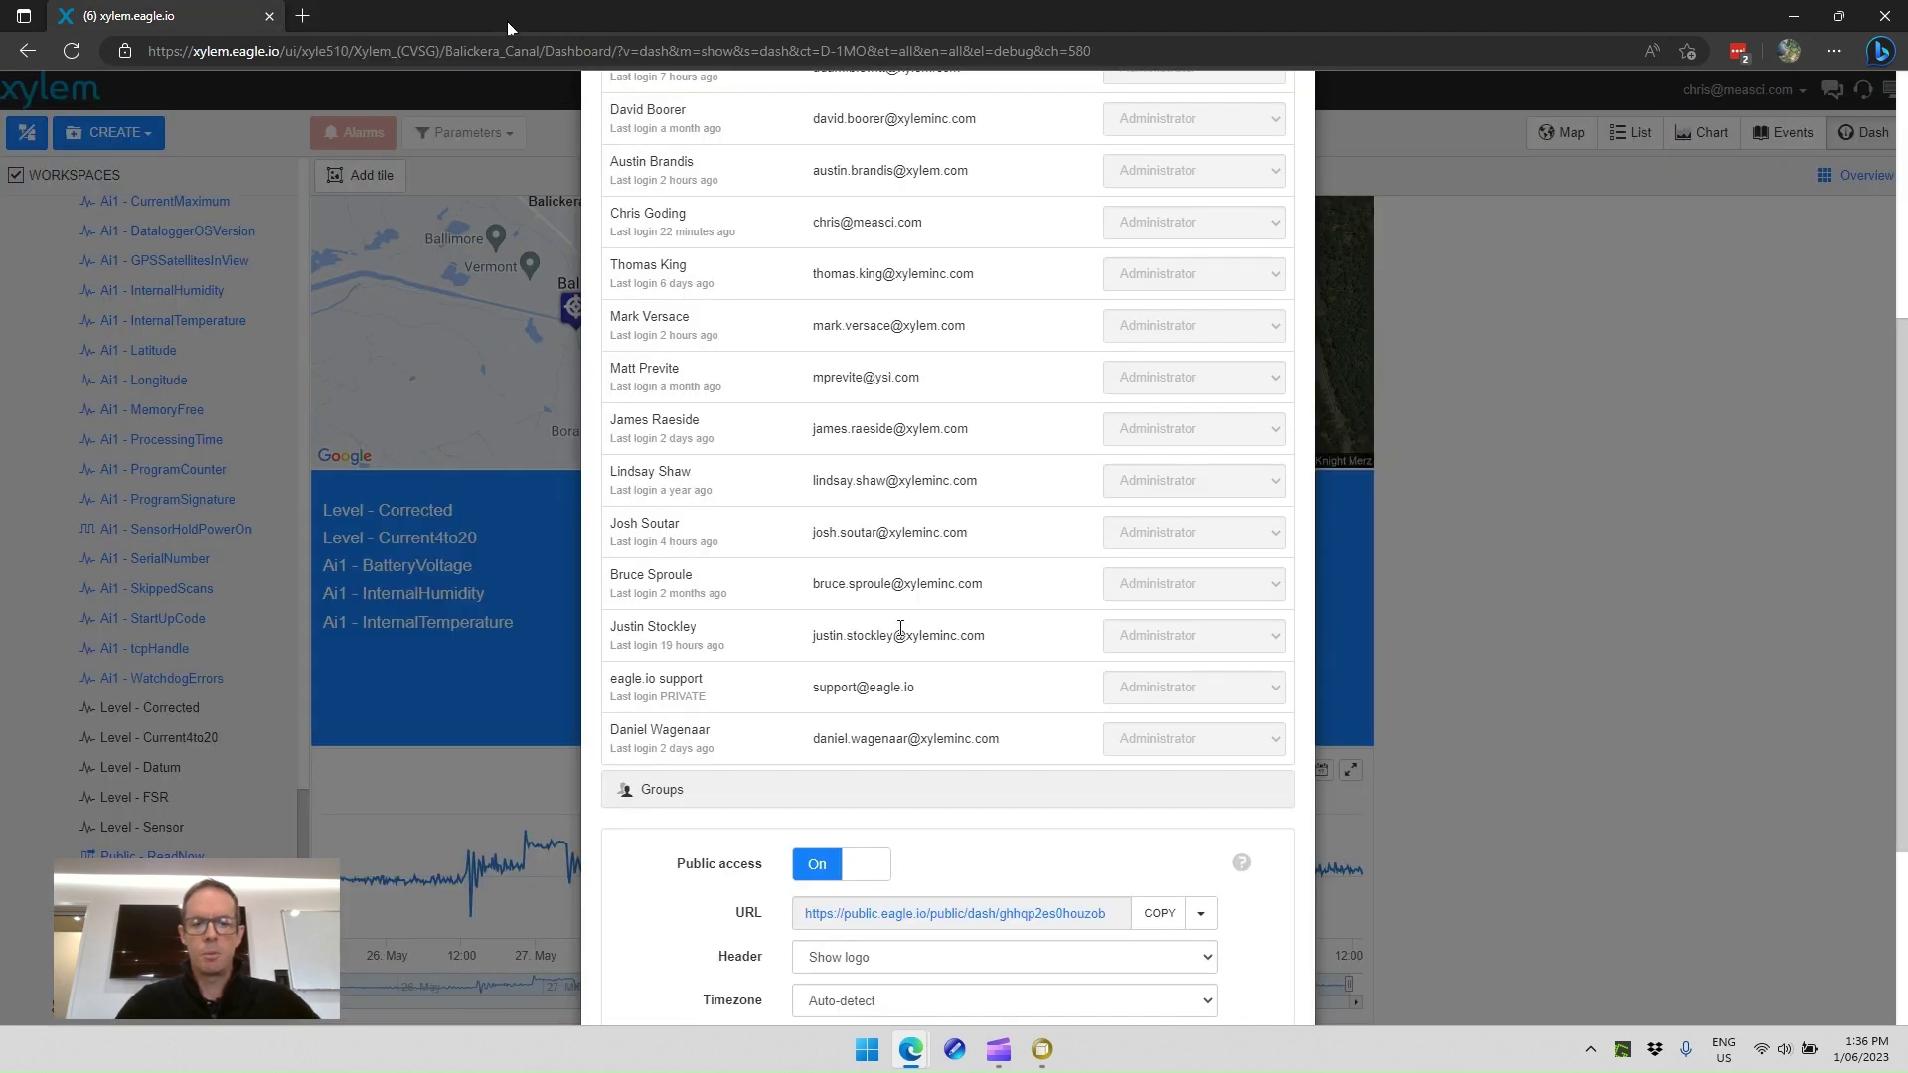
pyautogui.scroll(-3, 1136, 899)
pyautogui.click(1259, 956)
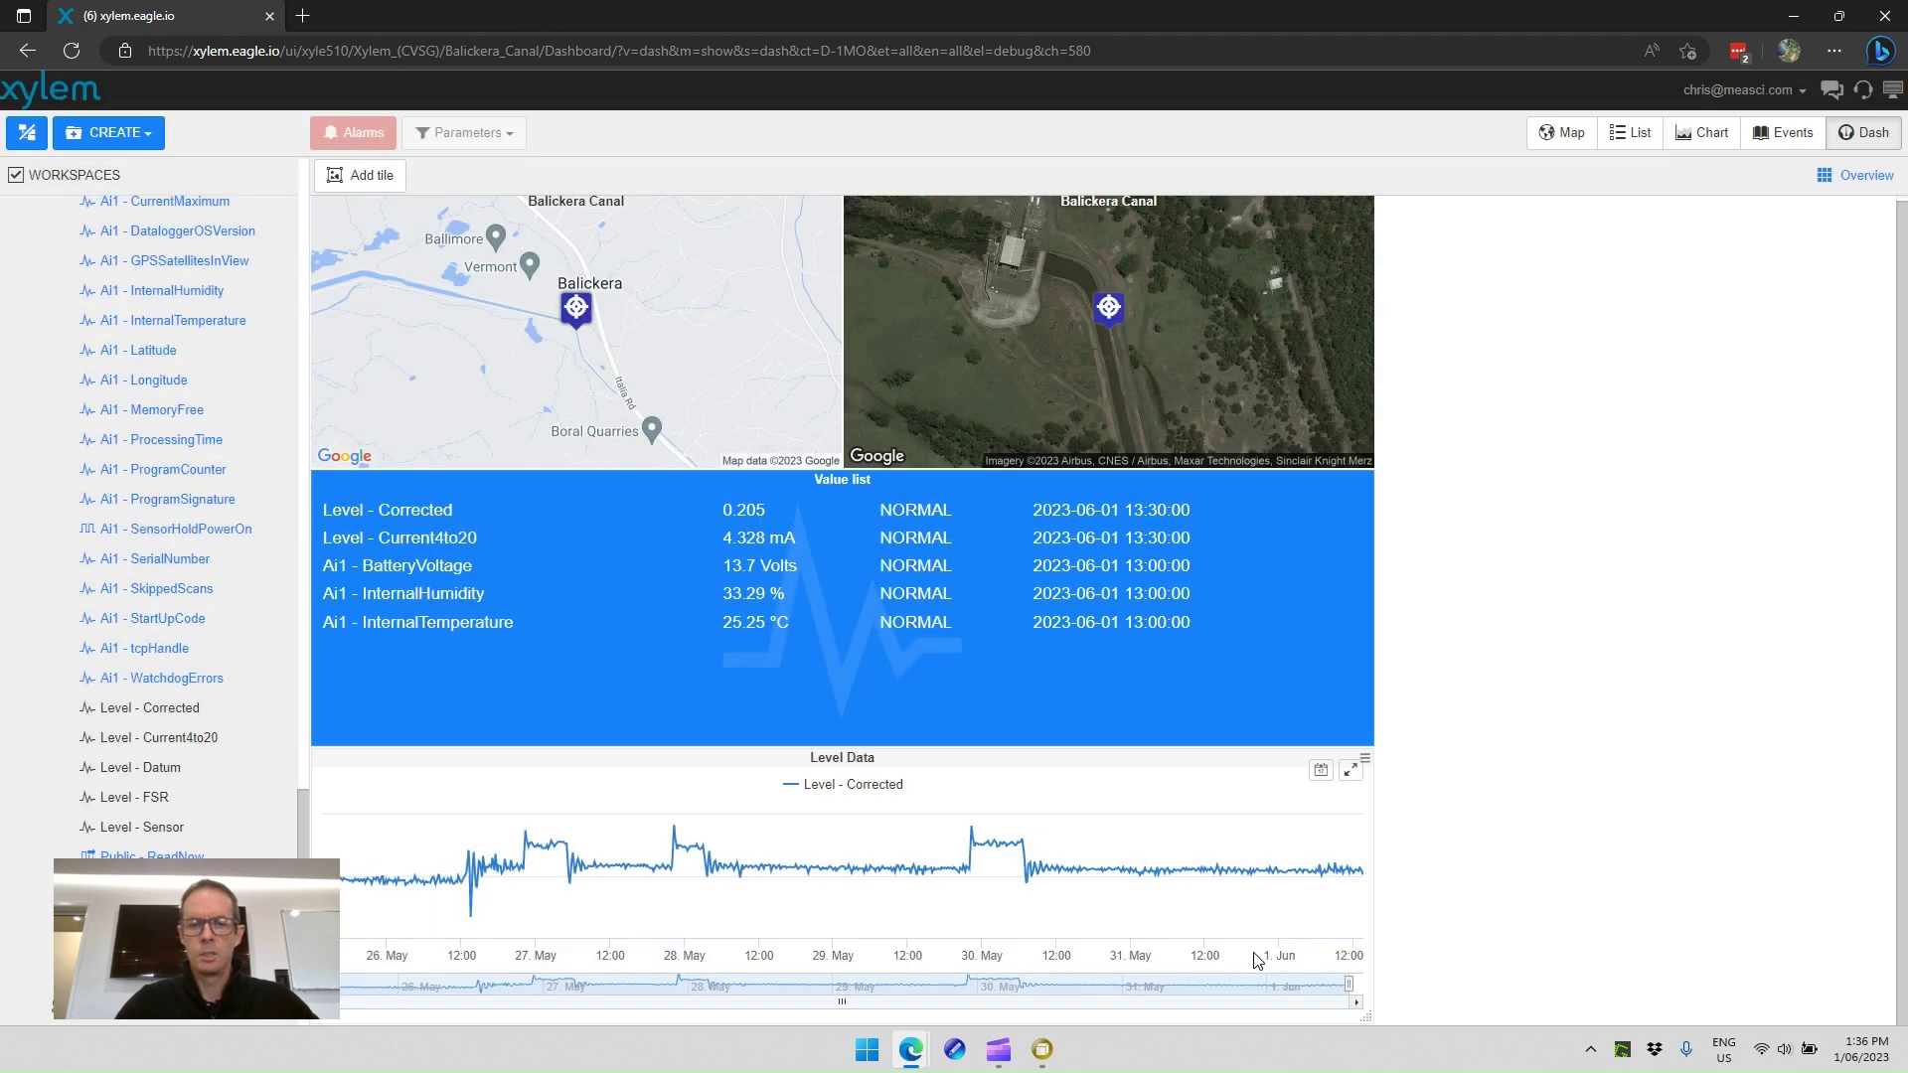